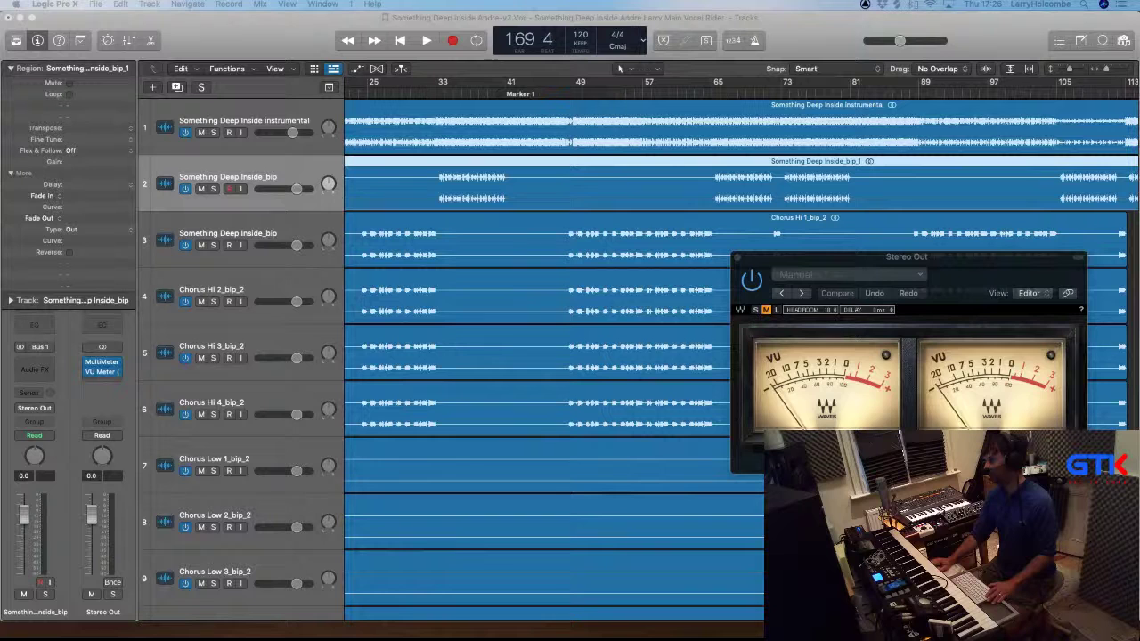
# Reposition the VU Meter window clear of the upper vocal tracks and deselect all regions in the arrangement
pyautogui.moveTo(862, 265); pyautogui.dragTo(601, 207)
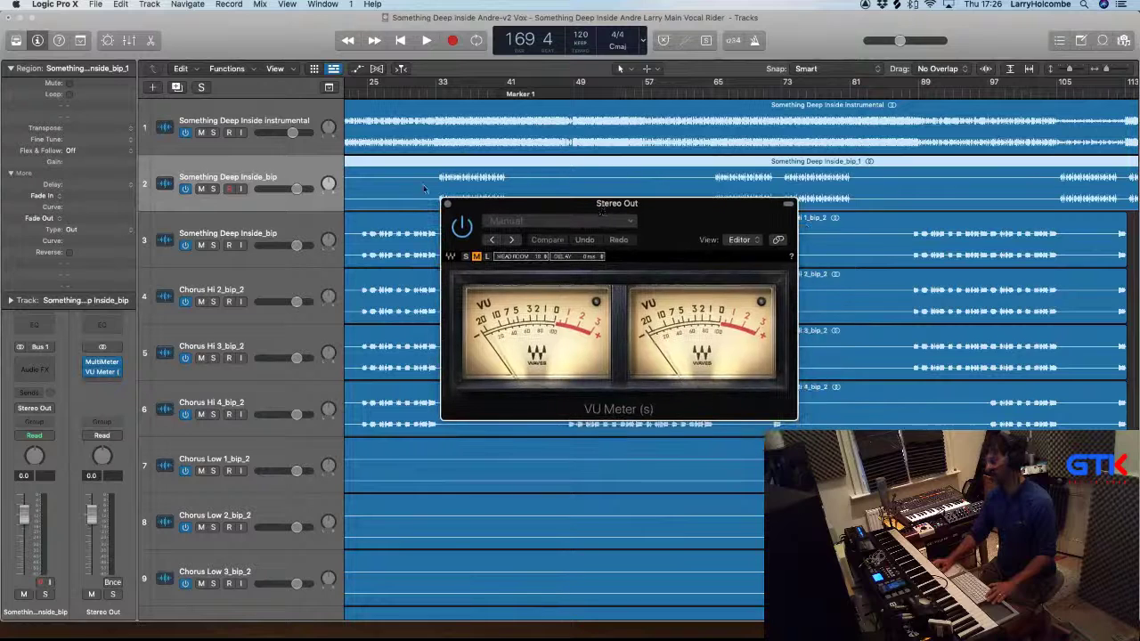
pyautogui.scroll(-2, 399, 190)
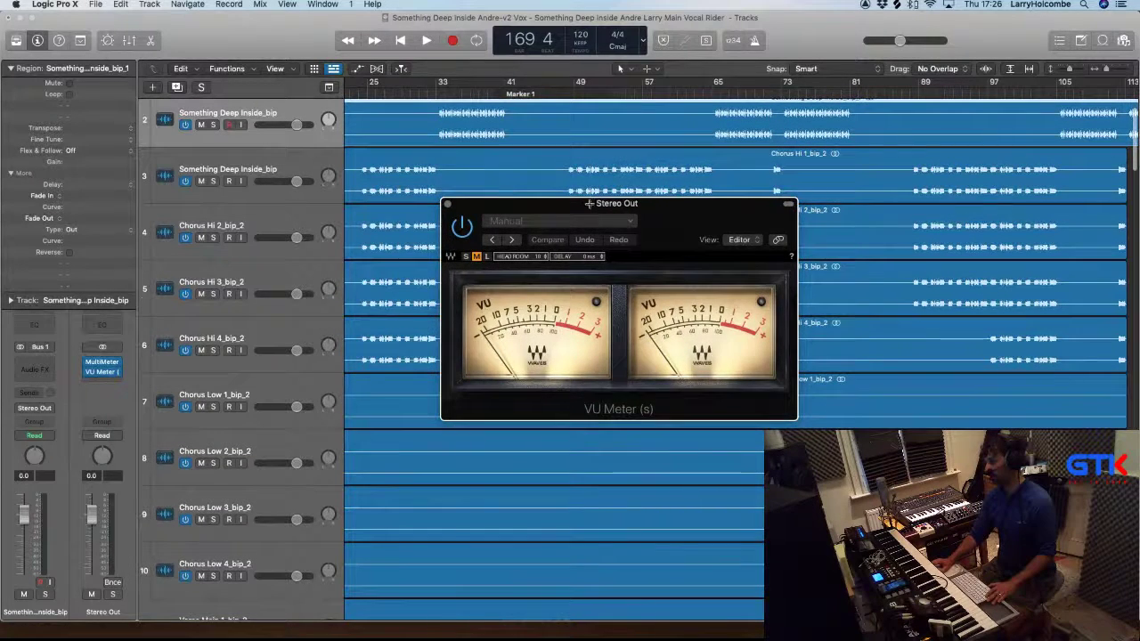
pyautogui.moveTo(624, 204); pyautogui.dragTo(833, 385)
pyautogui.scroll(-5, 751, 216)
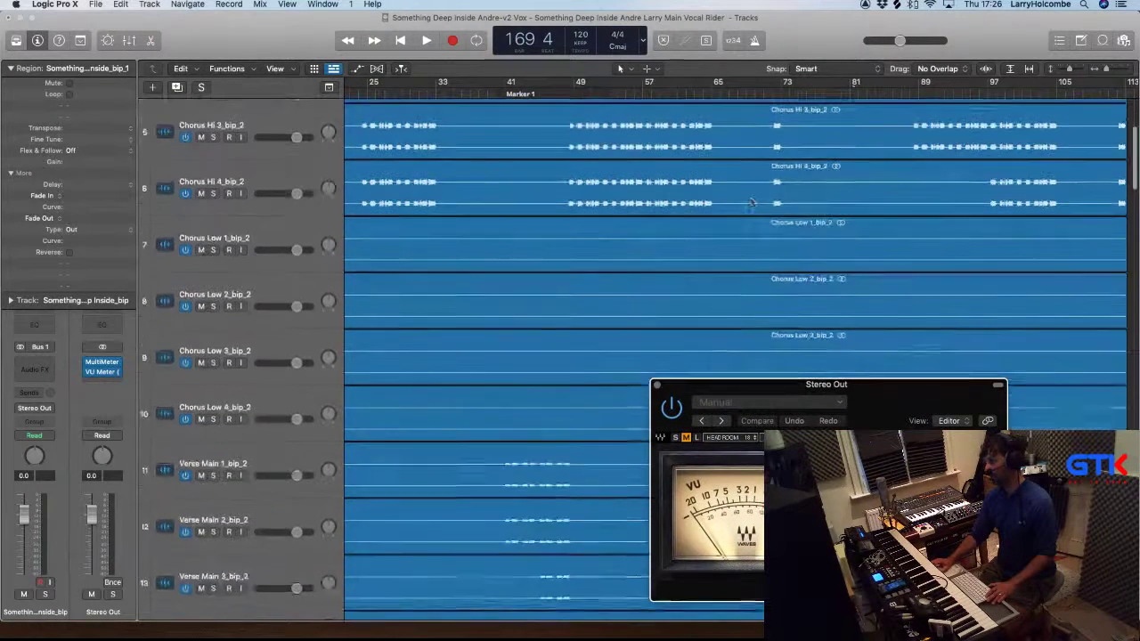
pyautogui.scroll(6, 751, 216)
pyautogui.scroll(-2, 752, 216)
pyautogui.scroll(-2, 752, 216)
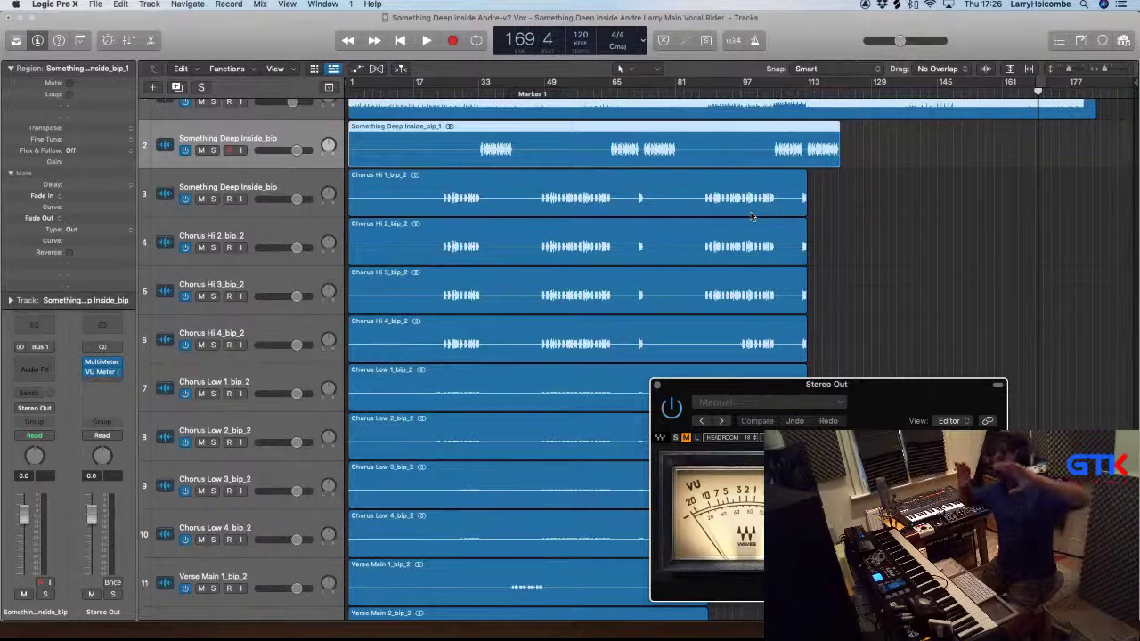
pyautogui.click(953, 260)
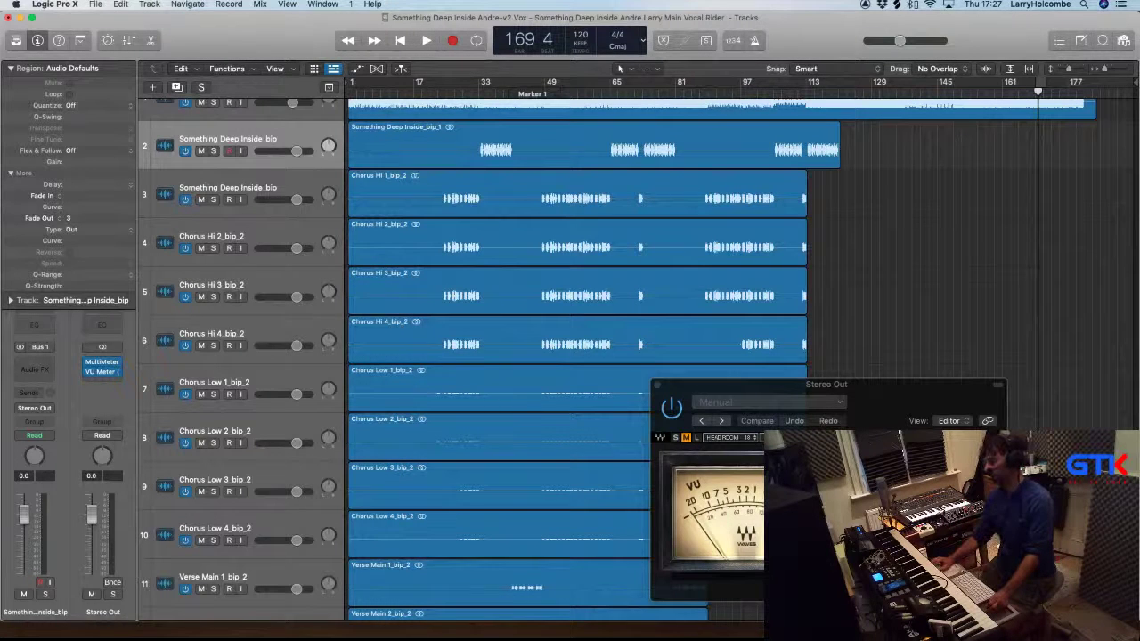
# Audition the lead vocal on track 2 soloed around bar 36, and the Chorus Hi 1 track soloed from bar 53
pyautogui.click(213, 151)
pyautogui.press('space')
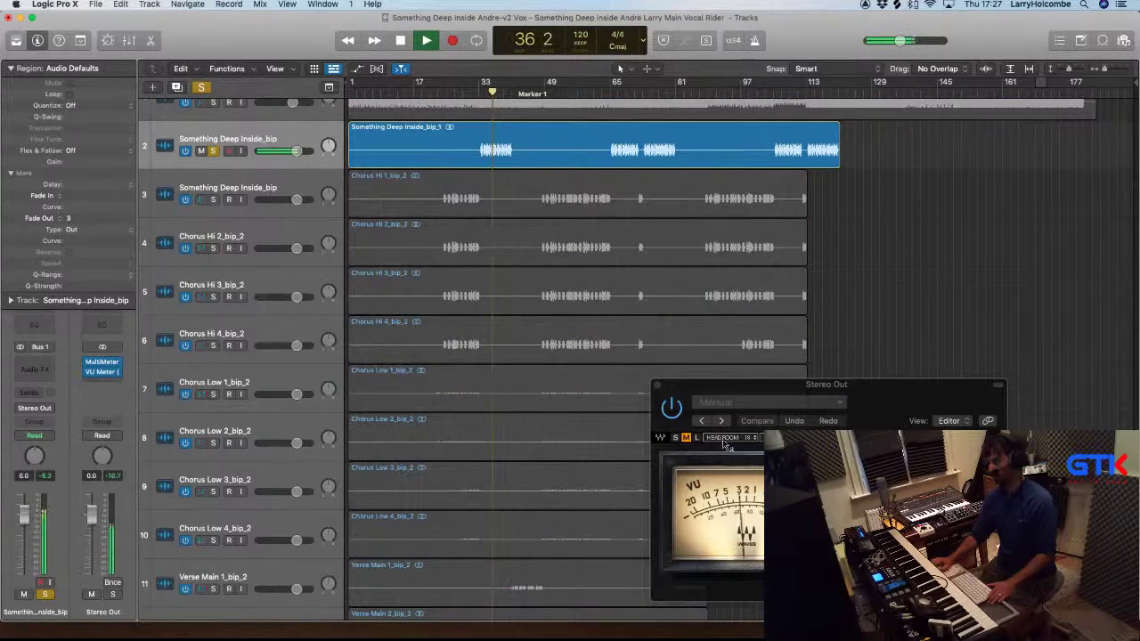
pyautogui.press('space')
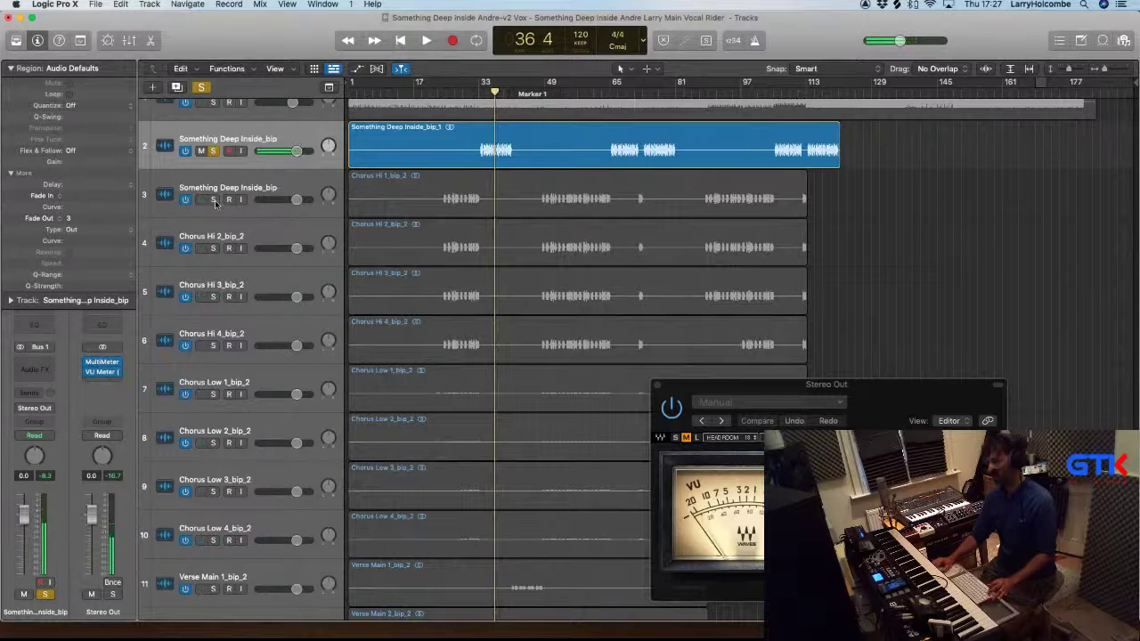
pyautogui.click(215, 203)
pyautogui.doubleClick(559, 93)
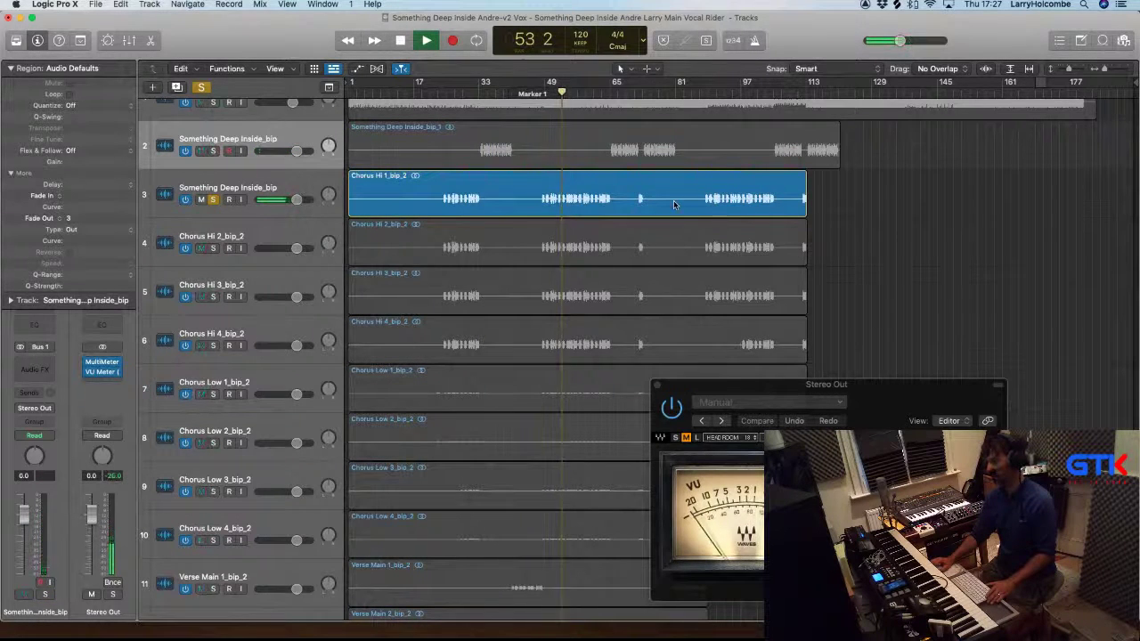
pyautogui.press('space')
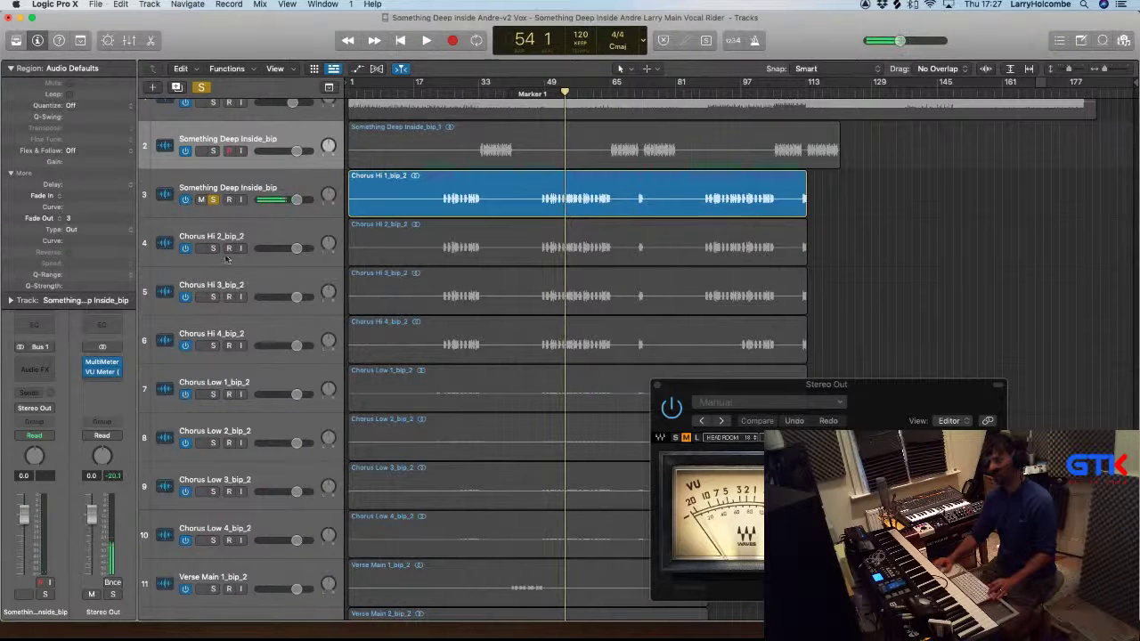
# Solo and play Chorus Hi 2, Chorus Hi 3 and Chorus Hi 4 in turn to compare their levels on the VU meter
pyautogui.click(213, 248)
pyautogui.press('space')
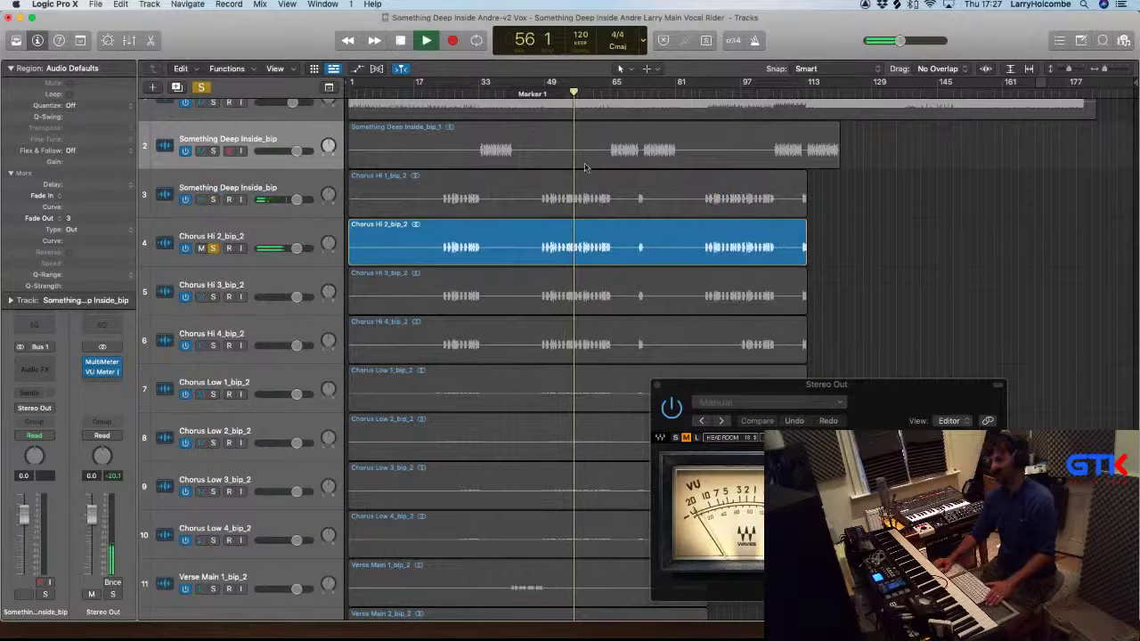
pyautogui.press('Down')
pyautogui.press('space')
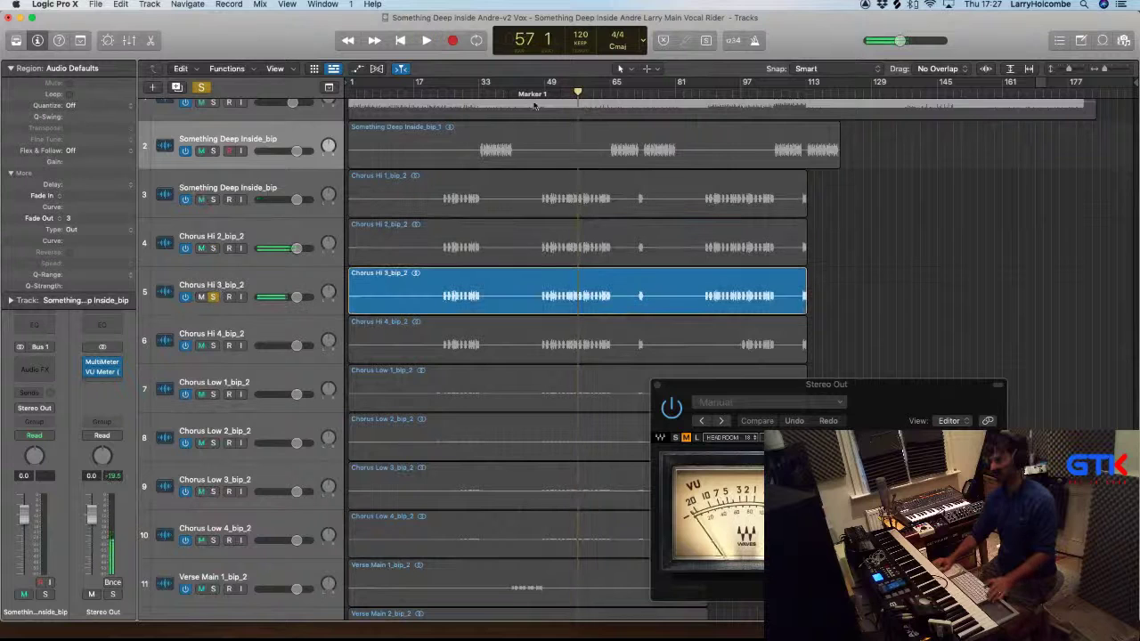
pyautogui.press('space')
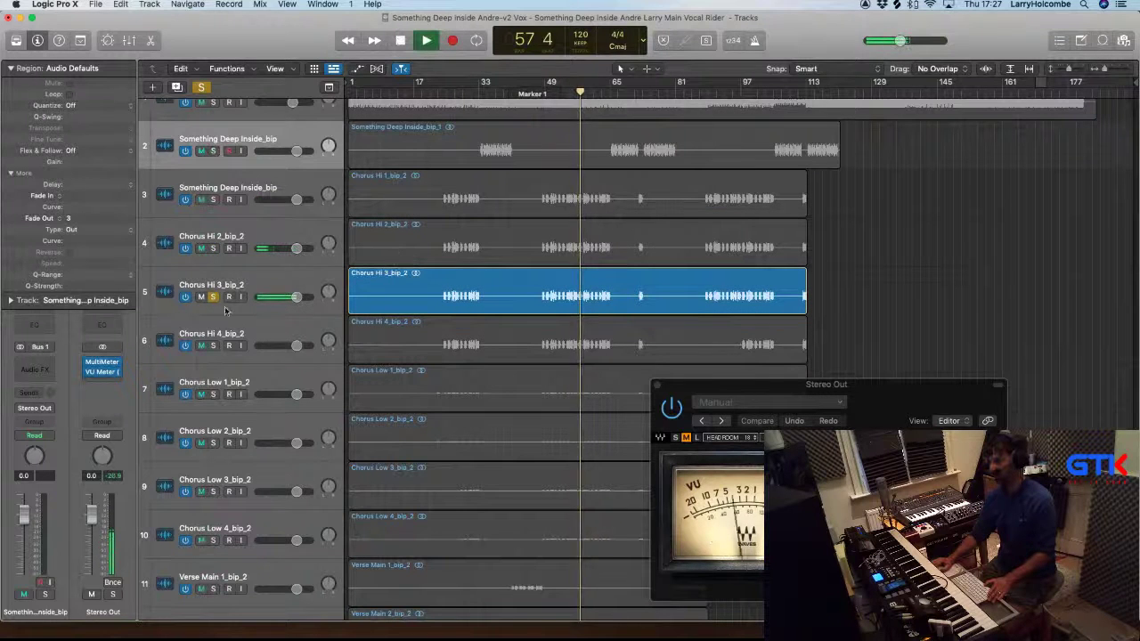
pyautogui.click(213, 345)
pyautogui.press('space')
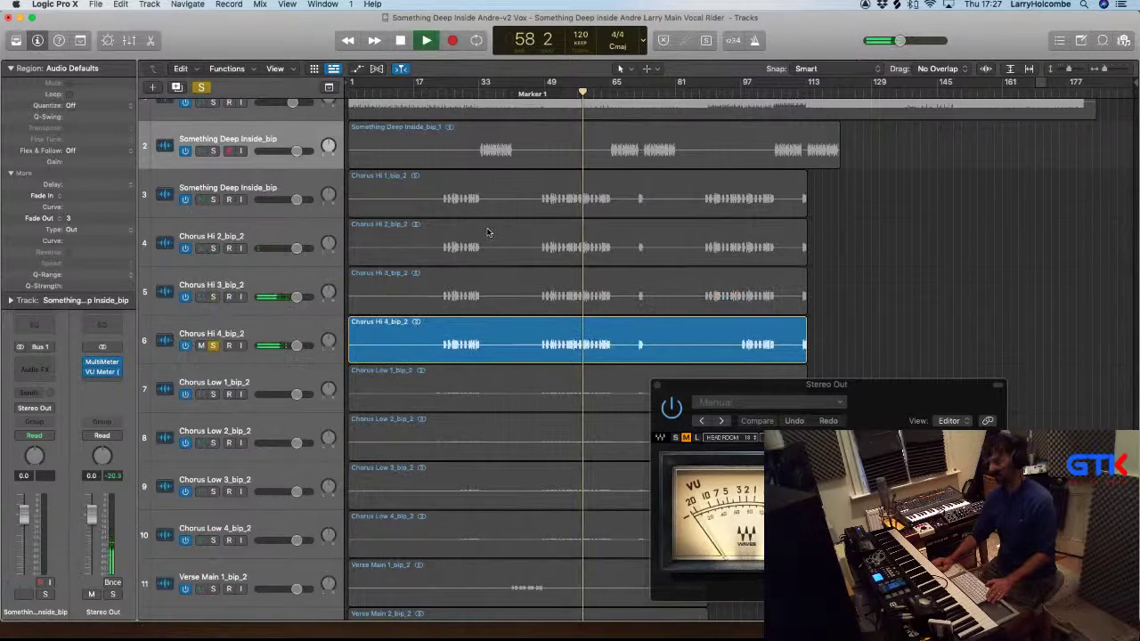
pyautogui.press('space')
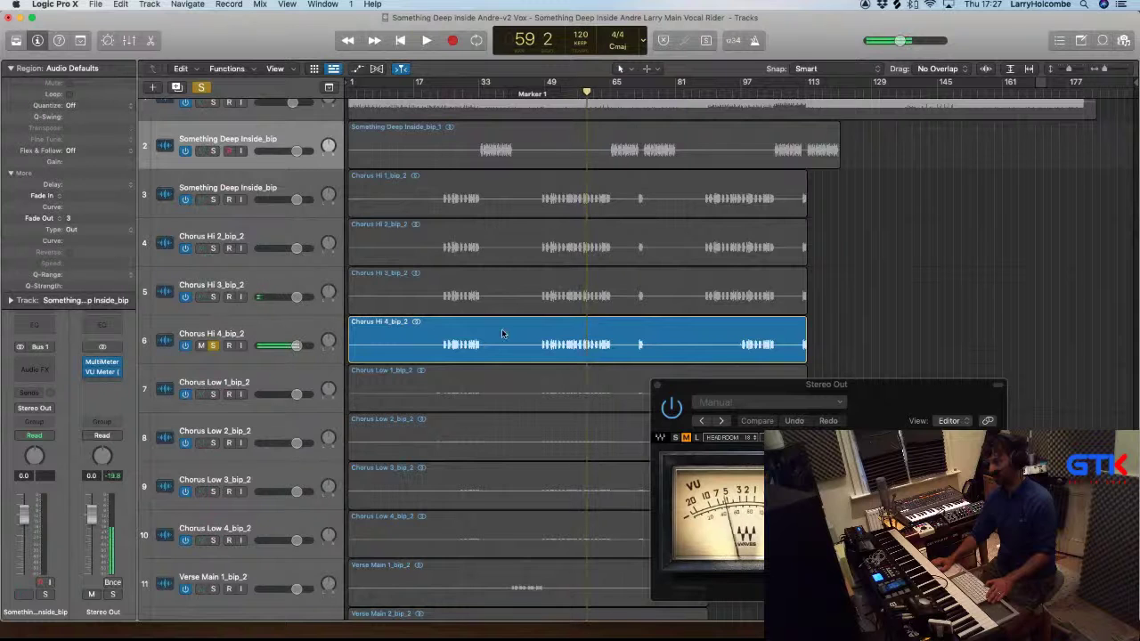
# Solo and play Chorus Low 1, and raise its region gain to about +24.9 dB while watching the VU meter
pyautogui.click(213, 394)
pyautogui.press('space')
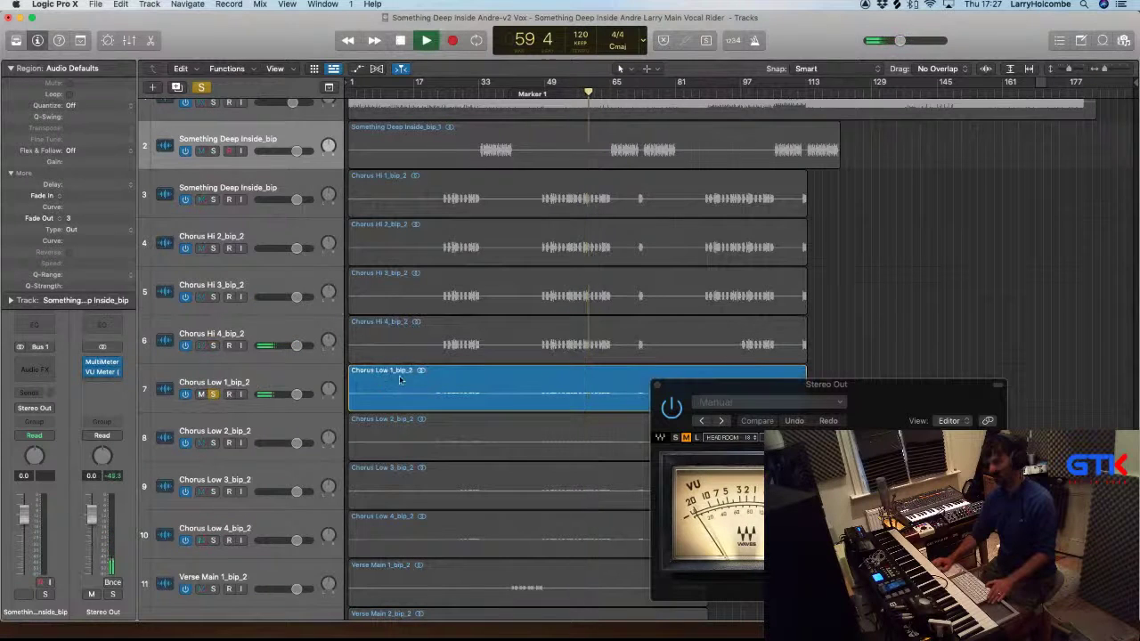
pyautogui.press('space')
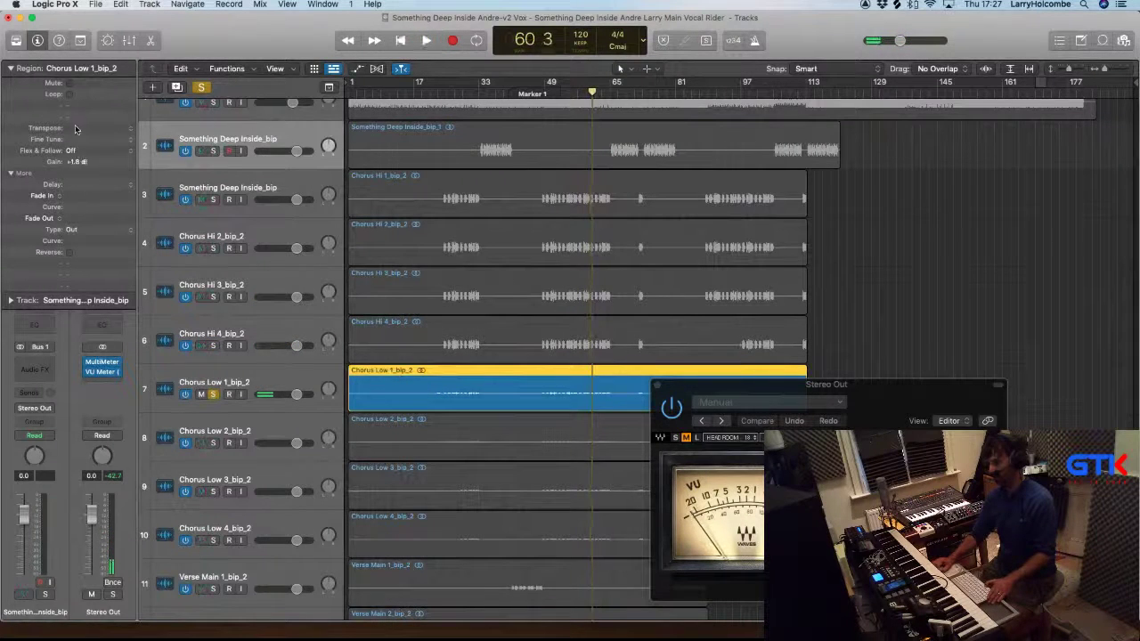
pyautogui.moveTo(80, 164); pyautogui.dragTo(79, 136)
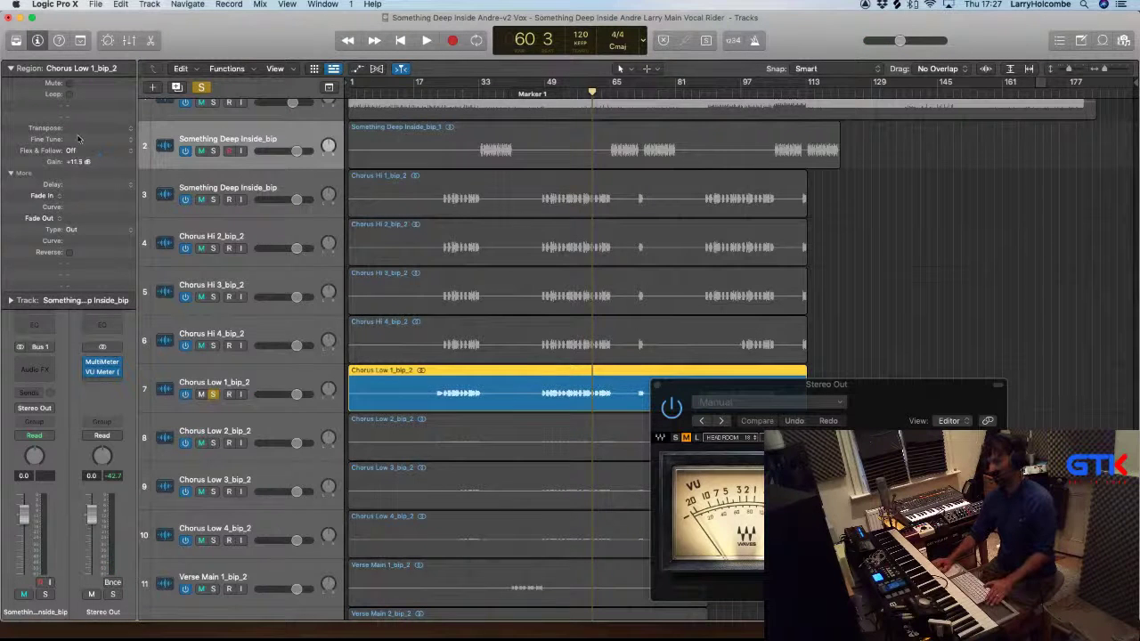
pyautogui.press('space')
pyautogui.moveTo(80, 165); pyautogui.dragTo(95, 78)
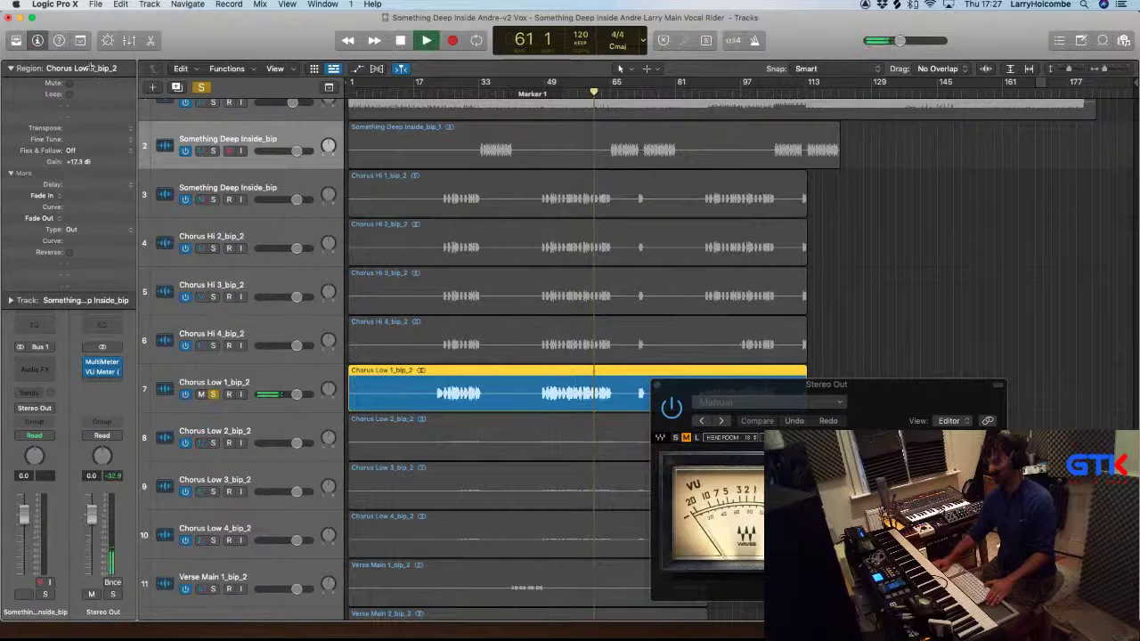
pyautogui.moveTo(77, 162); pyautogui.dragTo(76, 89)
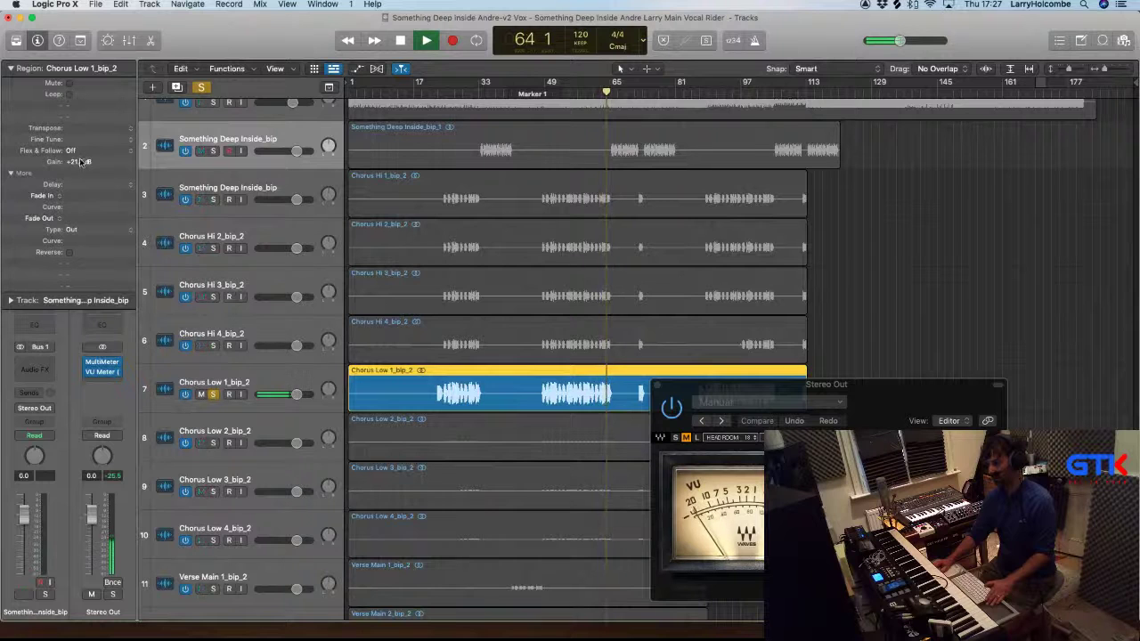
pyautogui.moveTo(80, 162); pyautogui.dragTo(78, 121)
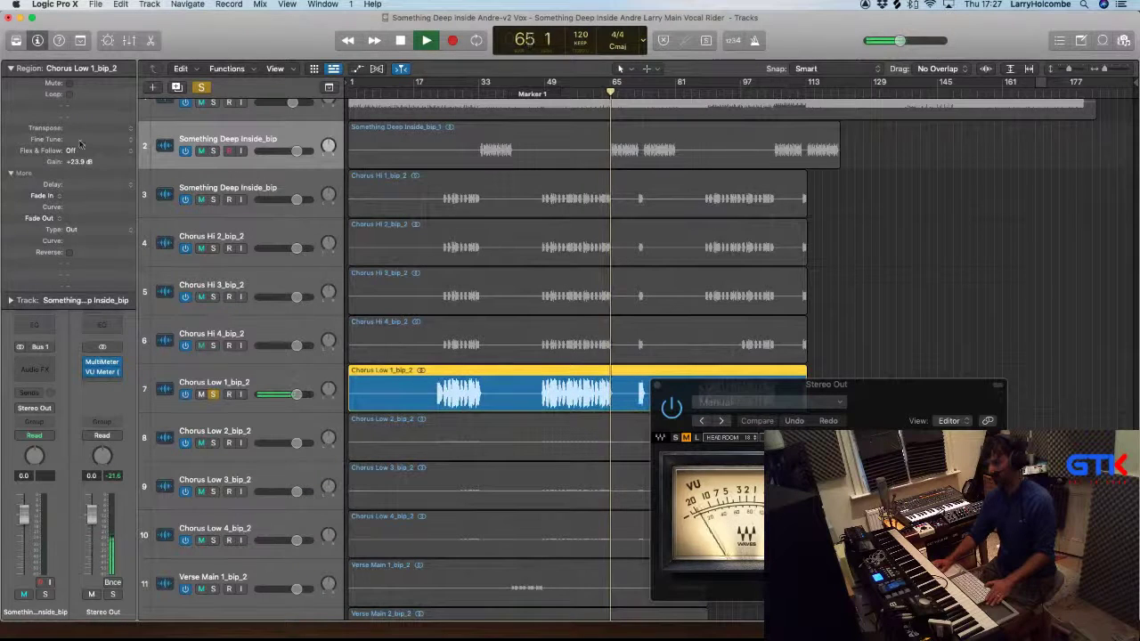
pyautogui.moveTo(80, 162); pyautogui.dragTo(80, 144)
# Replay Chorus Low 1 from about bar 50, reduce its region gain to +21.2 dB and check the track's level
pyautogui.click(549, 92)
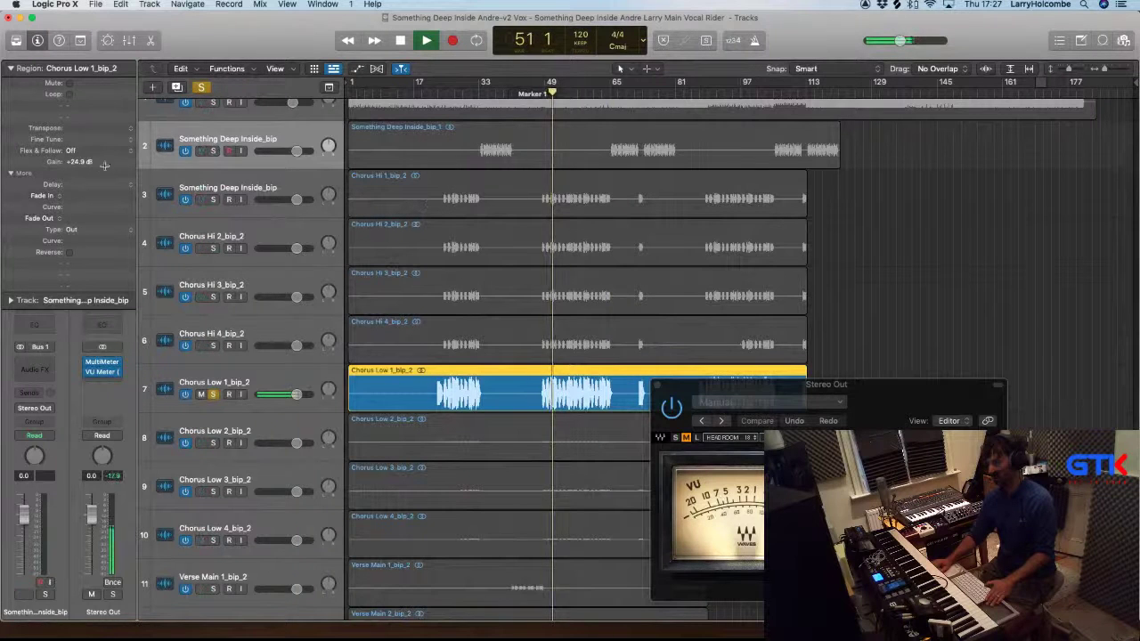
pyautogui.moveTo(627, 439); pyautogui.dragTo(684, 449)
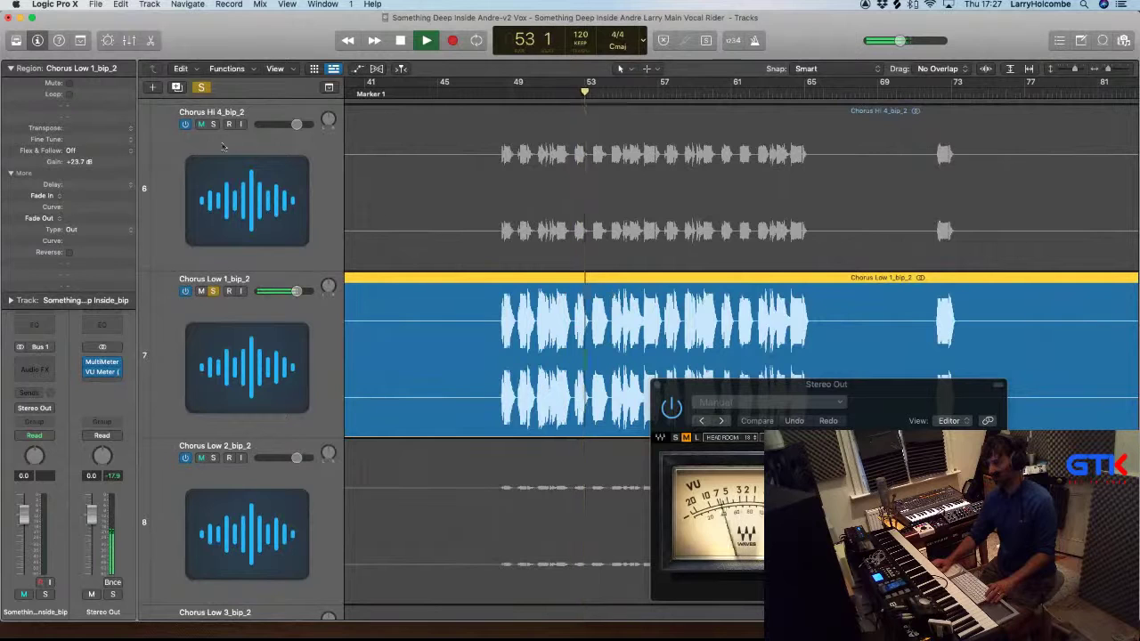
pyautogui.press('space')
pyautogui.click(527, 93)
pyautogui.moveTo(757, 381); pyautogui.dragTo(804, 357)
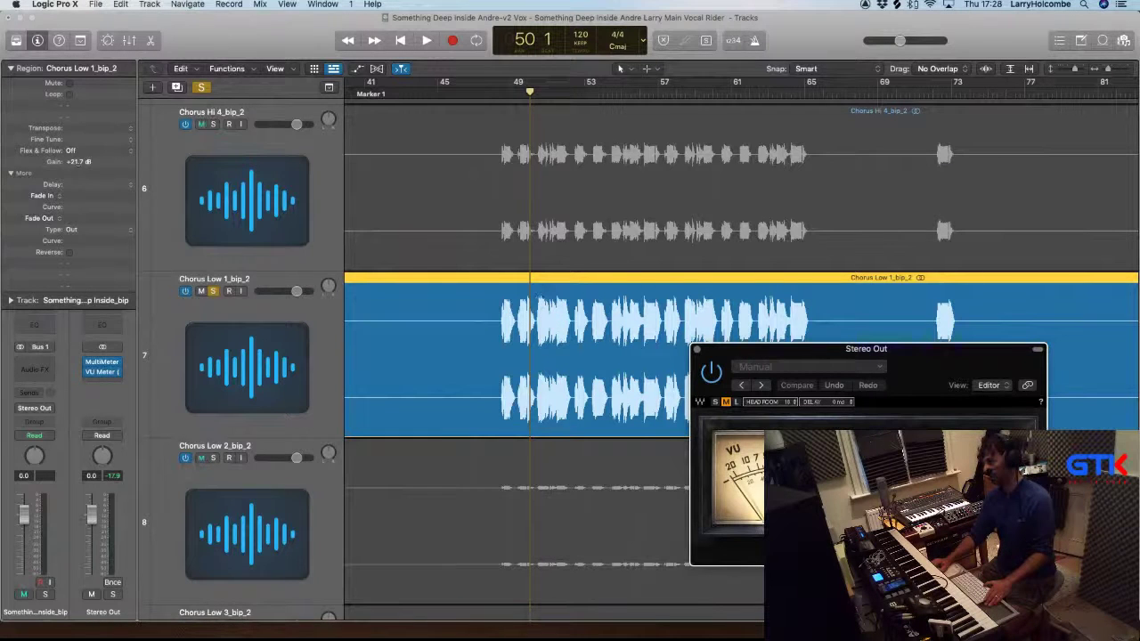
pyautogui.click(668, 402)
pyautogui.press('space')
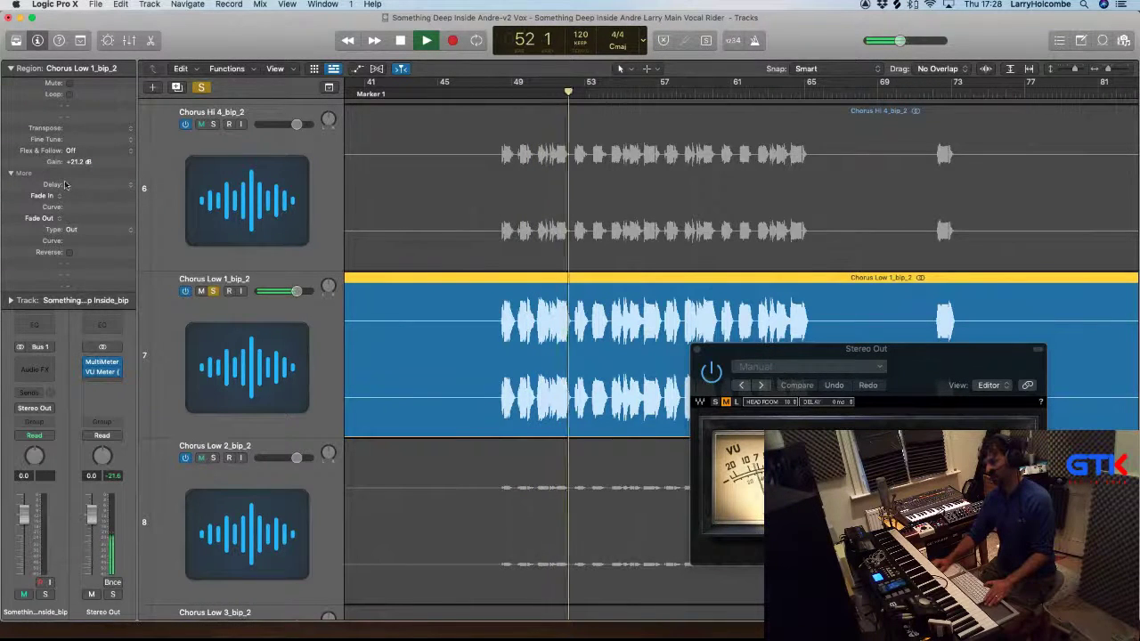
pyautogui.click(272, 418)
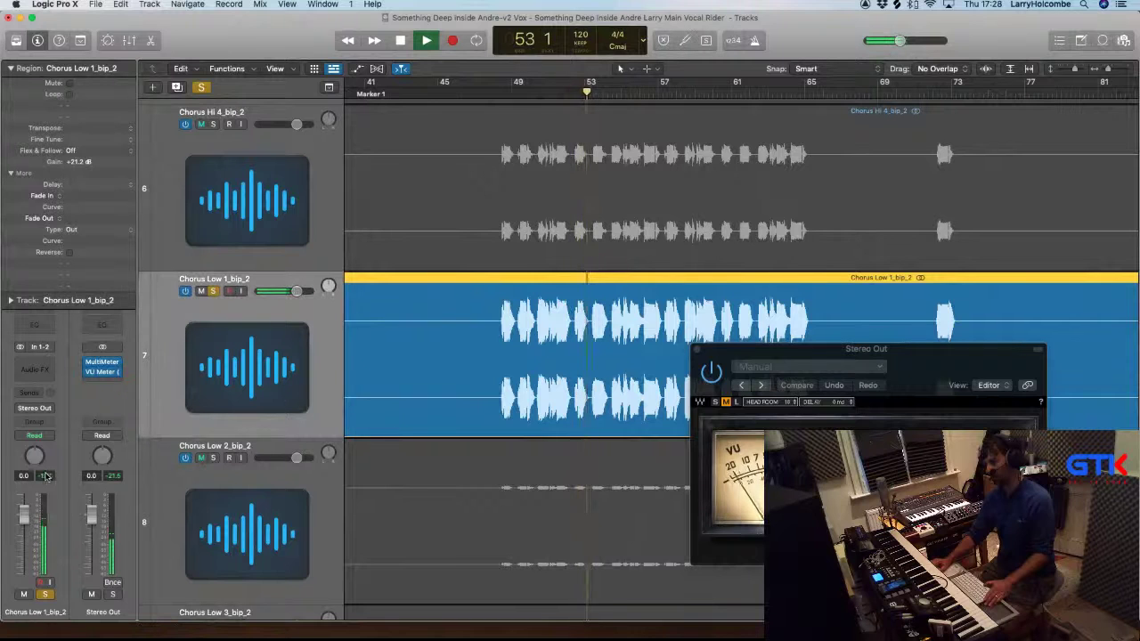
pyautogui.press('space')
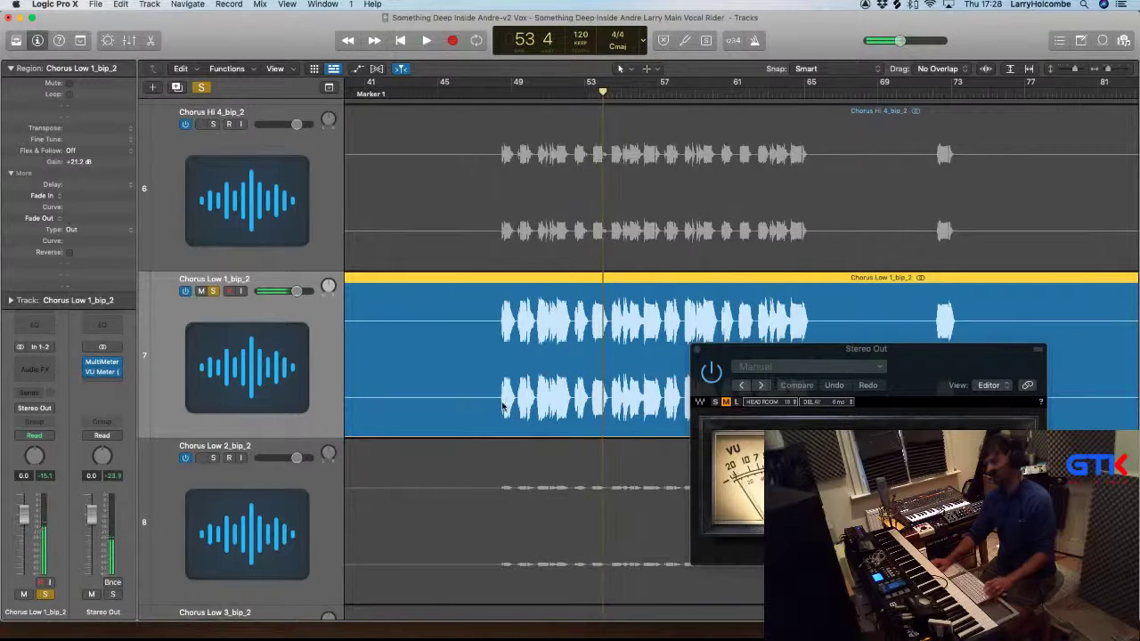
# Raise the region gain of Chorus Low 2 to about +21 dB
pyautogui.scroll(-8, 503, 405)
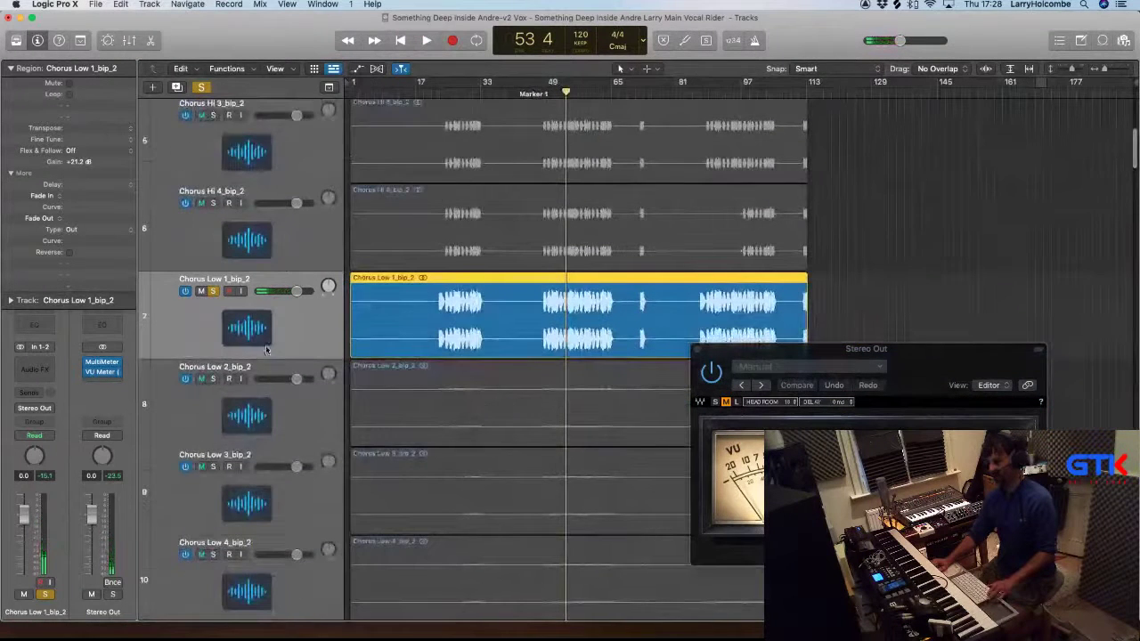
pyautogui.click(454, 393)
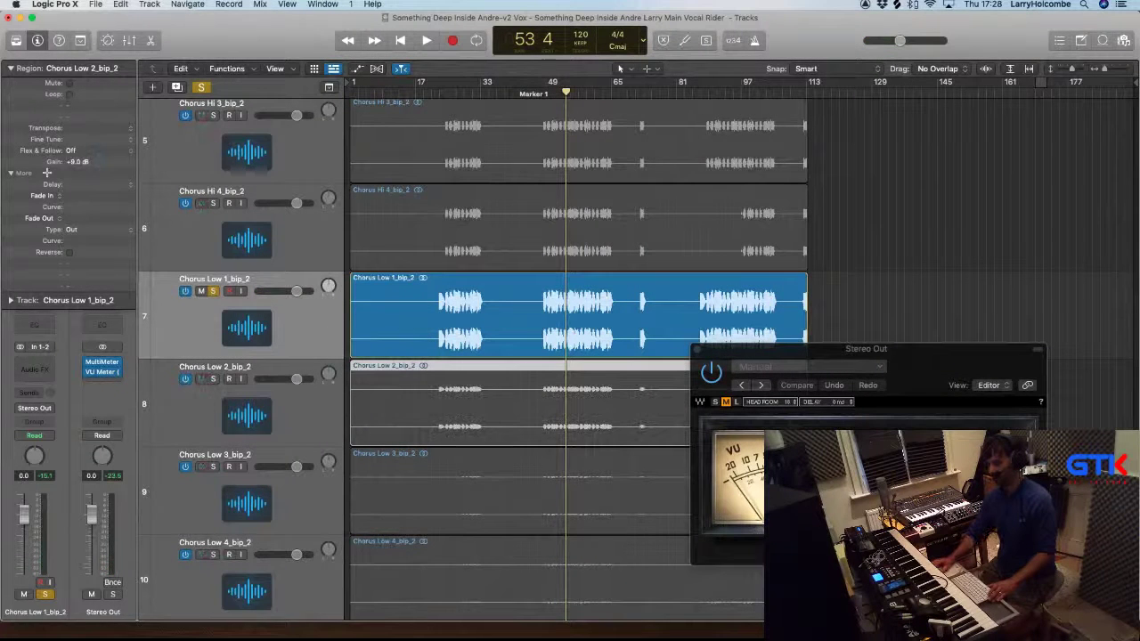
pyautogui.moveTo(75, 158); pyautogui.dragTo(76, 3)
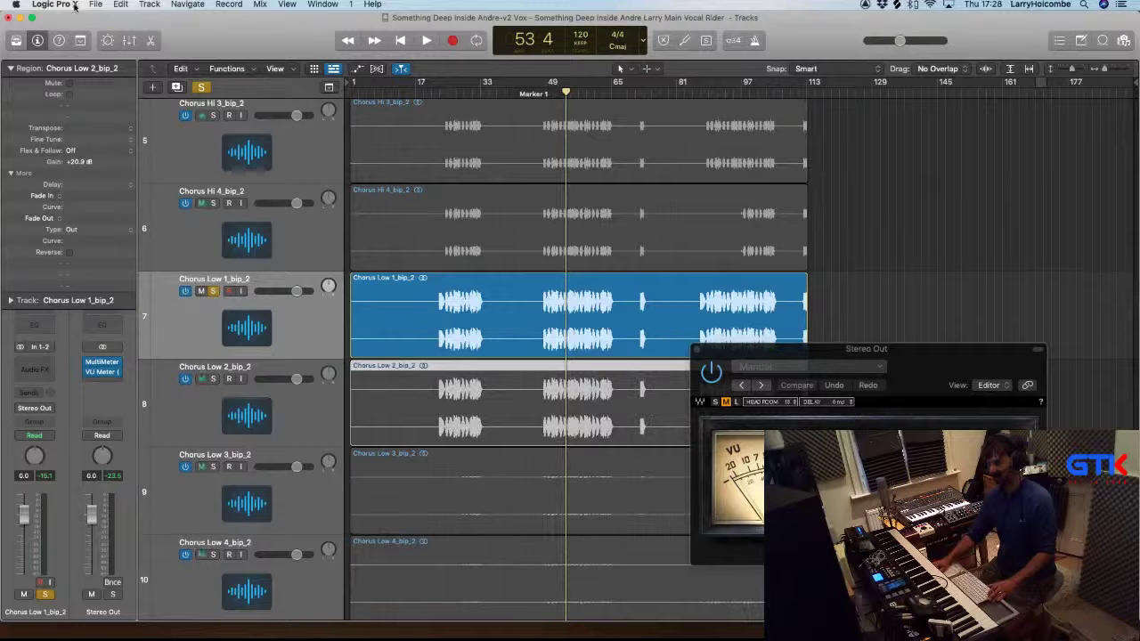
# Set the region gain of Chorus Low 3 and Chorus Low 4 together to +21 dB
pyautogui.scroll(-4, 428, 431)
pyautogui.click(458, 429)
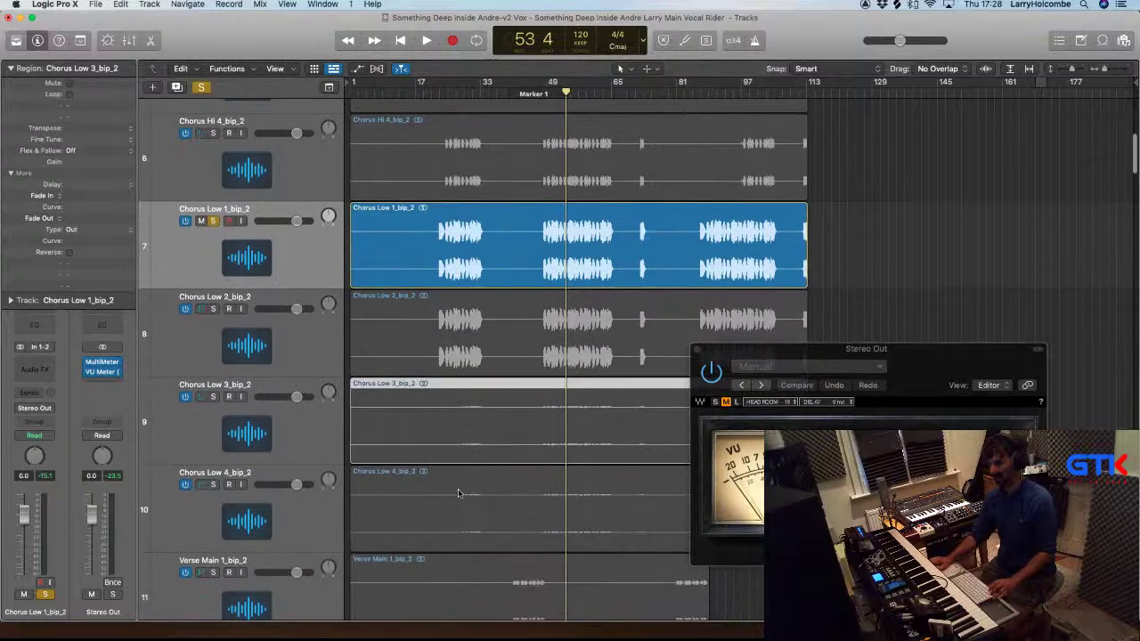
pyautogui.keyDown('shift'); pyautogui.click(465, 499); pyautogui.keyUp('shift')
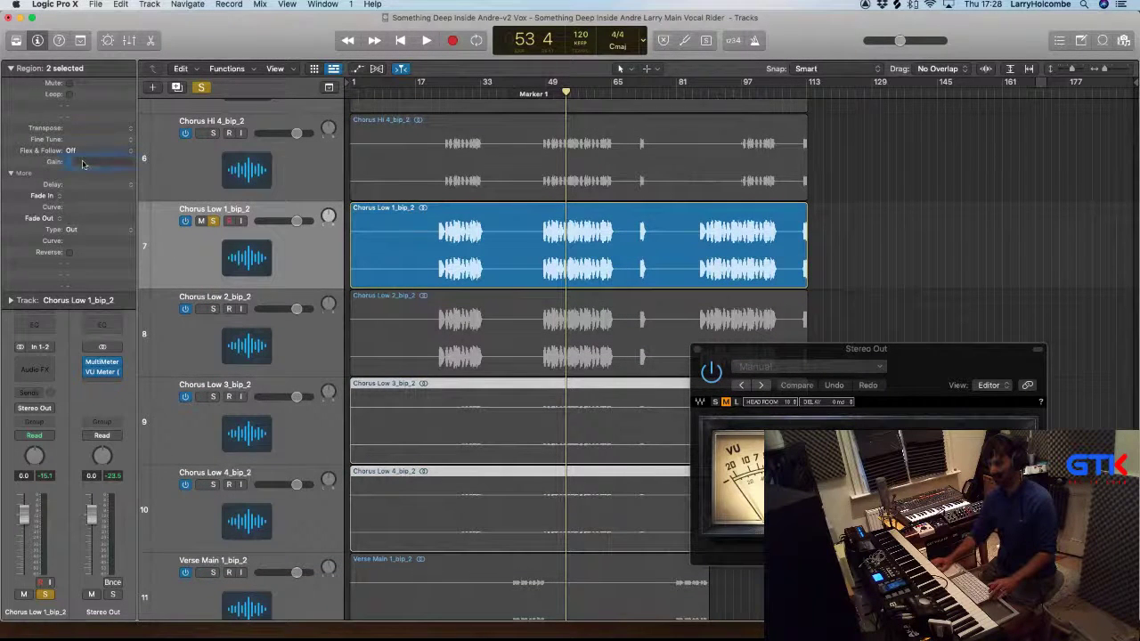
pyautogui.write('21')
pyautogui.press('Return')
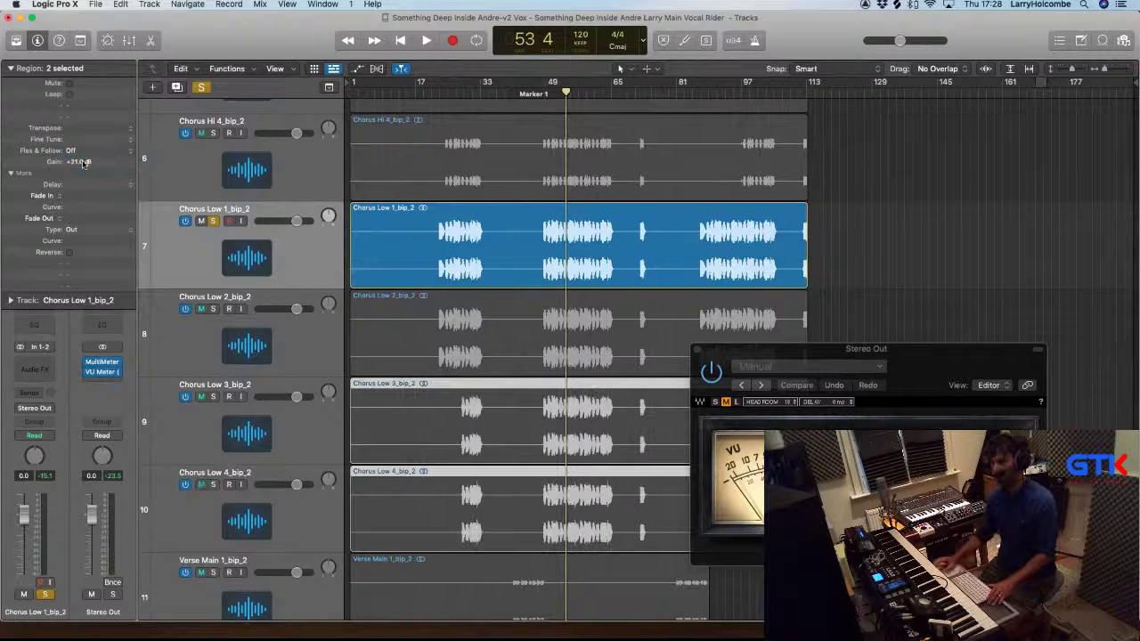
# Play from bar 54 and solo Chorus Low 2, followed by Chorus Low 3, to check their boosted levels
pyautogui.press('space')
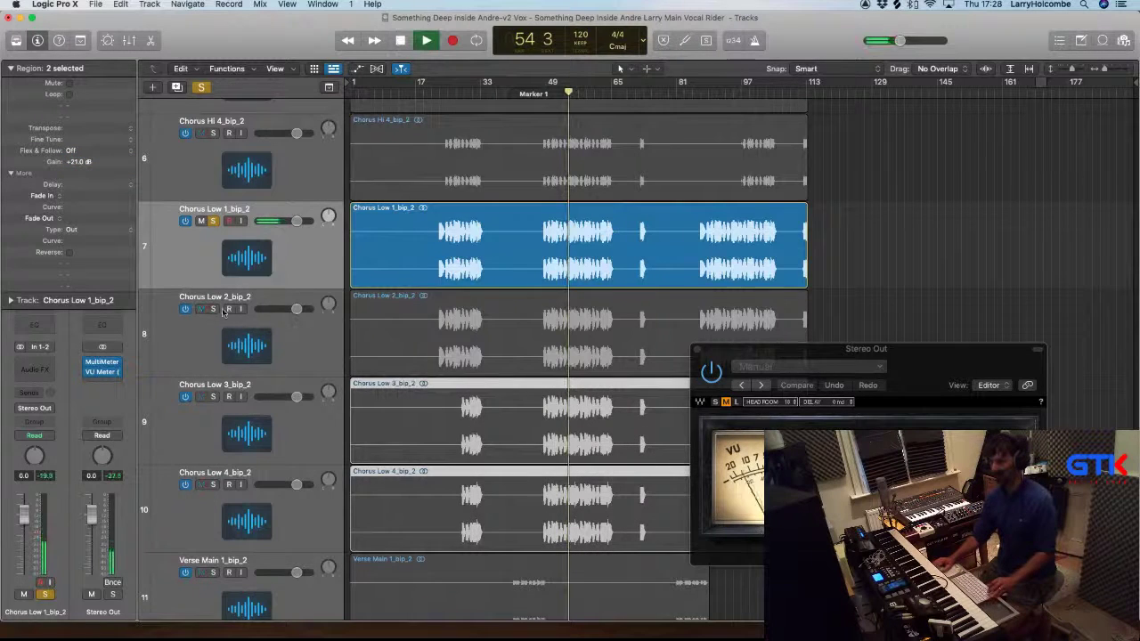
pyautogui.click(212, 309)
pyautogui.click(212, 309)
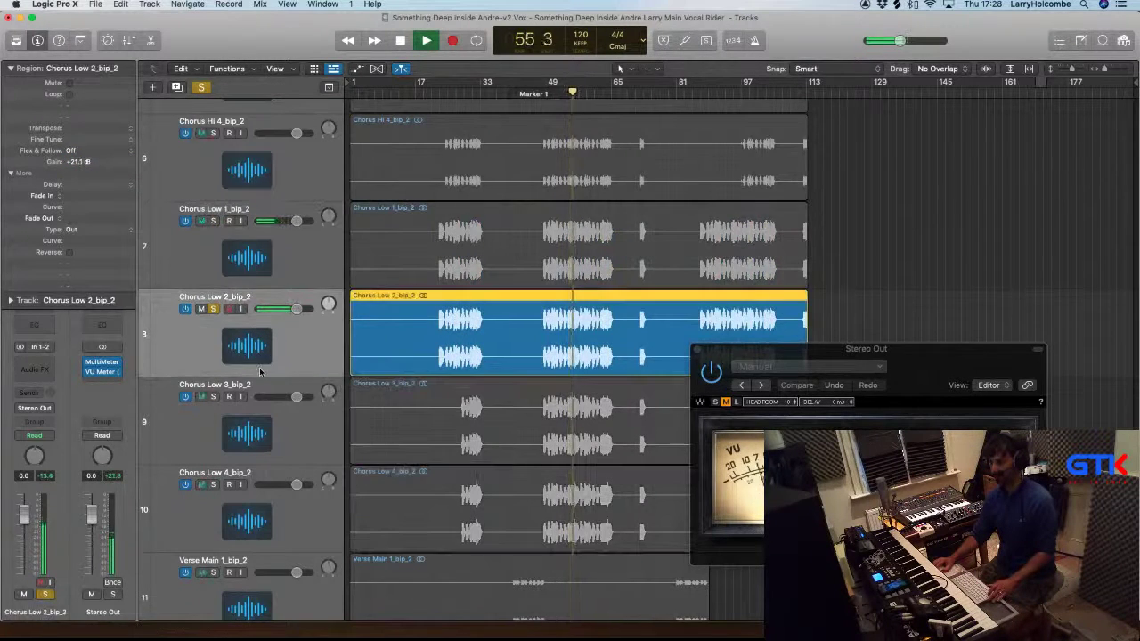
pyautogui.click(213, 397)
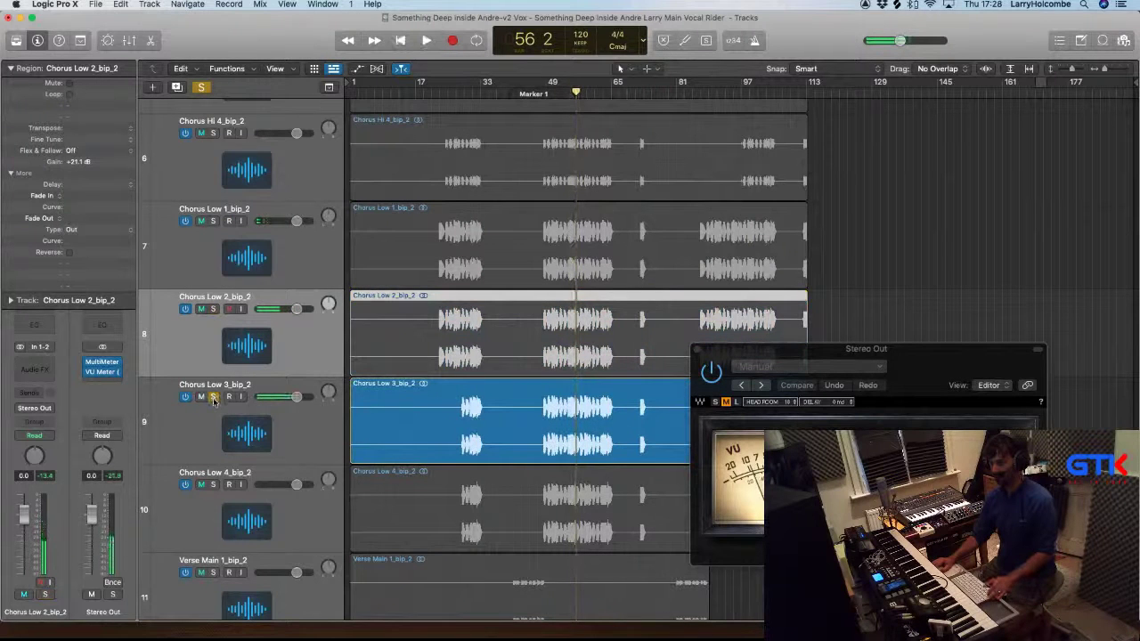
# Solo Chorus Low 4 and play it from about bar 57 to check its boosted level
pyautogui.click(213, 485)
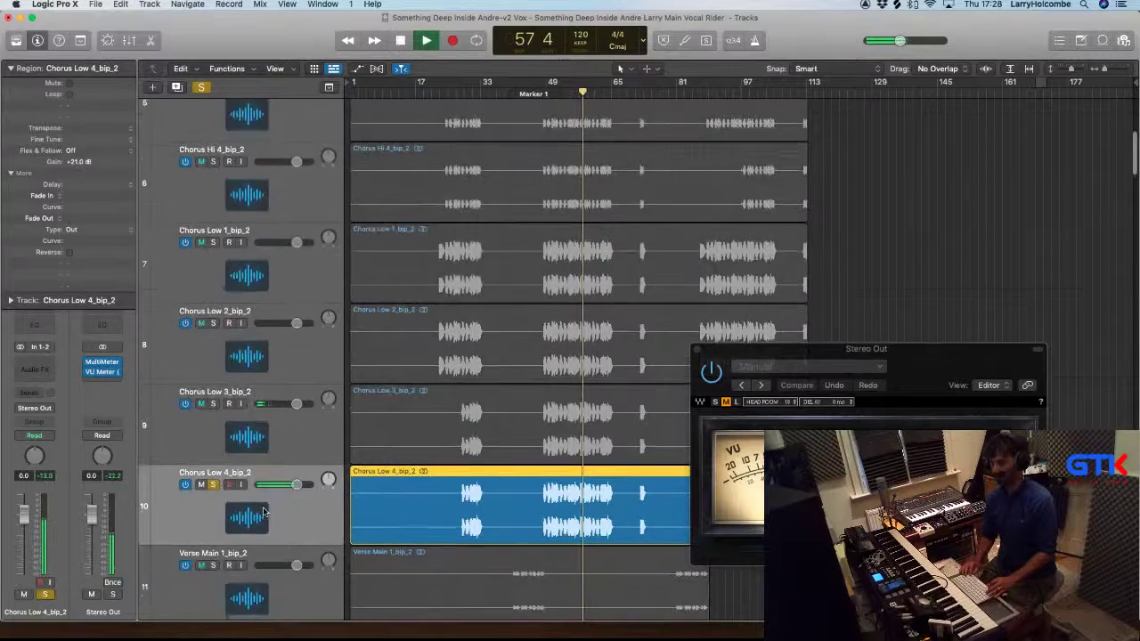
pyautogui.press('super+Up')
pyautogui.press('super+Up')
pyautogui.press('super+Up')
pyautogui.press('super+Up')
pyautogui.press('super+Up')
pyautogui.press('space')
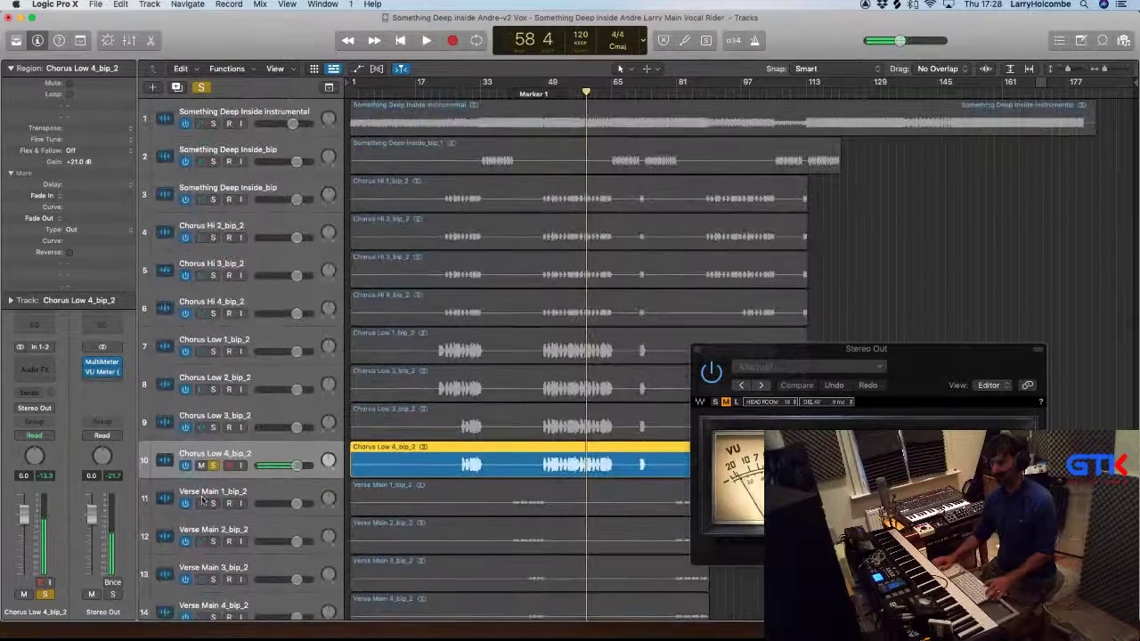
# Solo Verse Main 1, move the VU Meter clear of its waveform, and loop playback over bars 41 to 45
pyautogui.click(213, 503)
pyautogui.moveTo(439, 404); pyautogui.dragTo(585, 549)
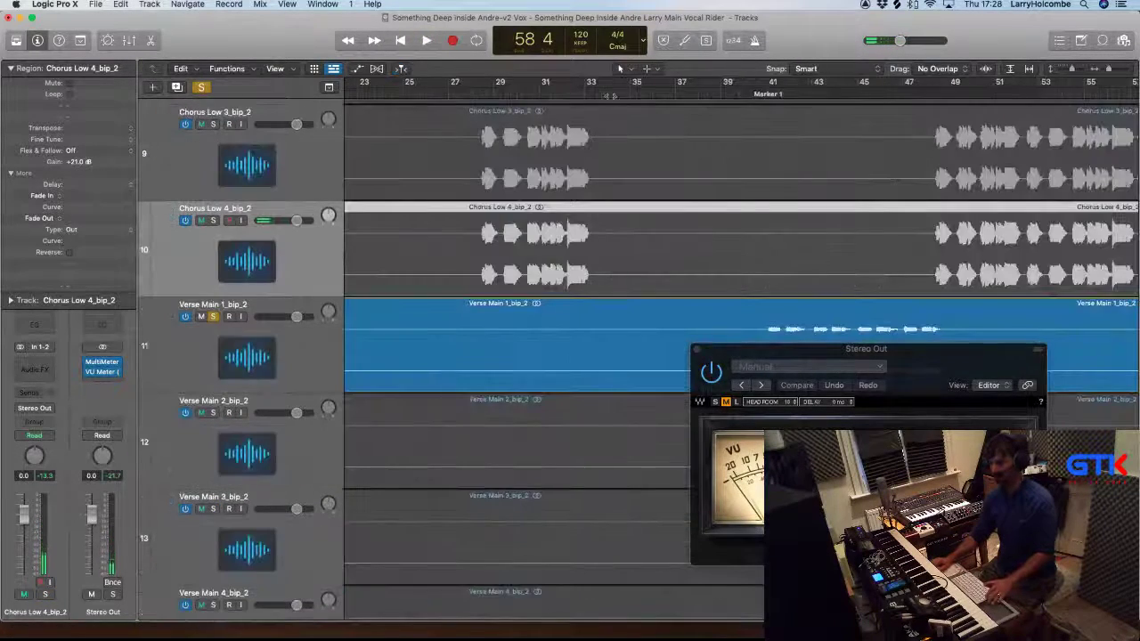
pyautogui.moveTo(746, 354); pyautogui.dragTo(404, 127)
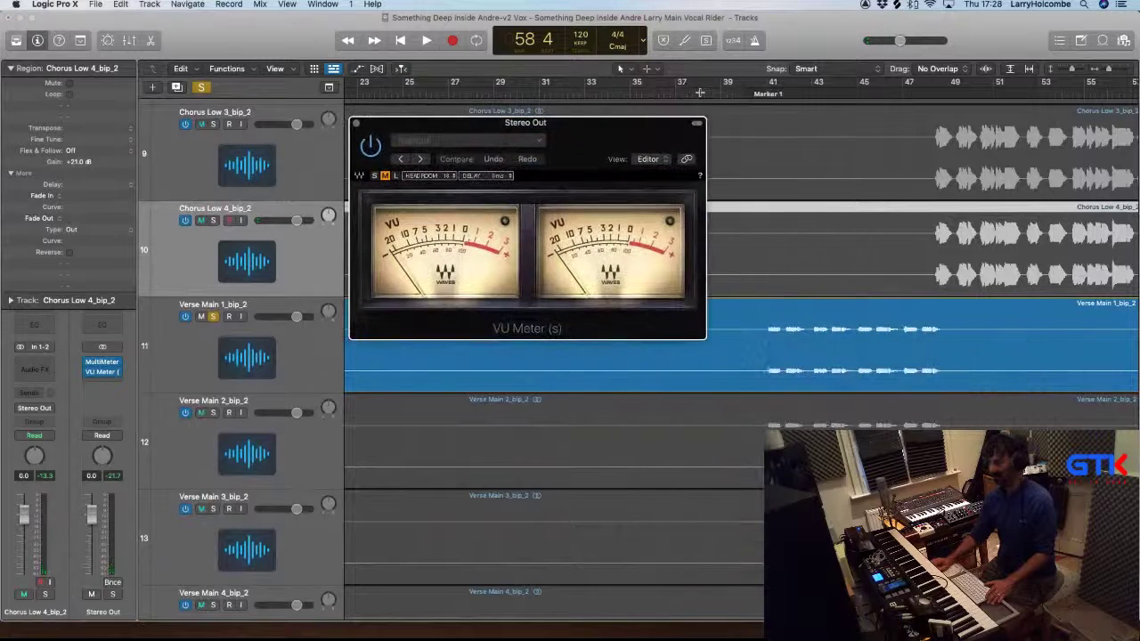
pyautogui.moveTo(777, 83); pyautogui.dragTo(860, 89)
pyautogui.press('space')
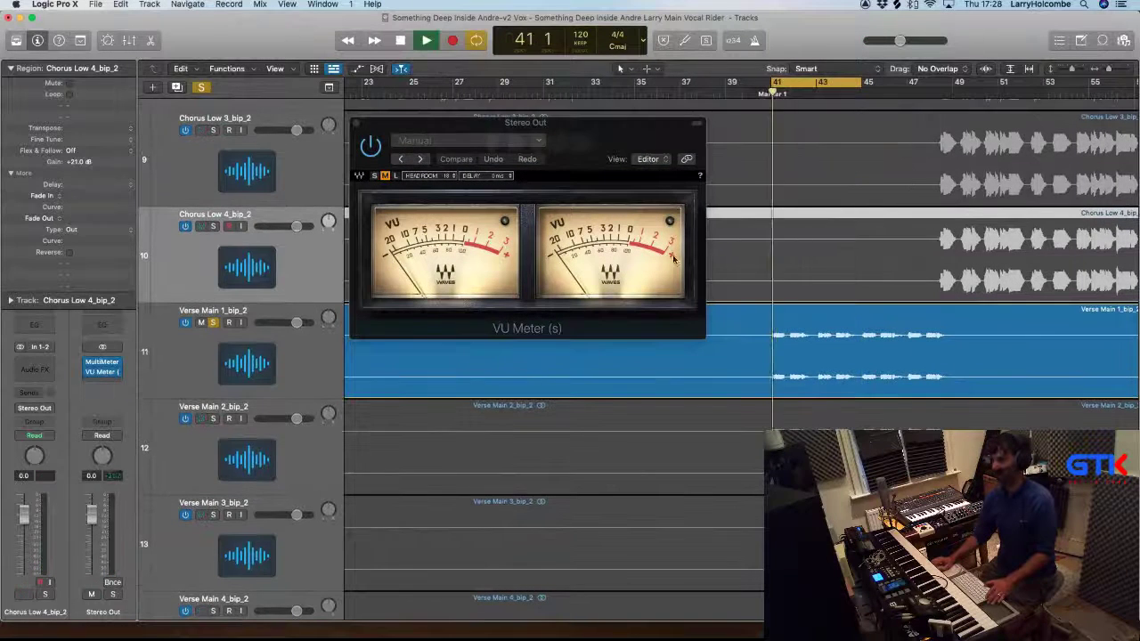
# Raise the region gain of Verse Main 1 to +14.6 dB during looped playback
pyautogui.click(371, 379)
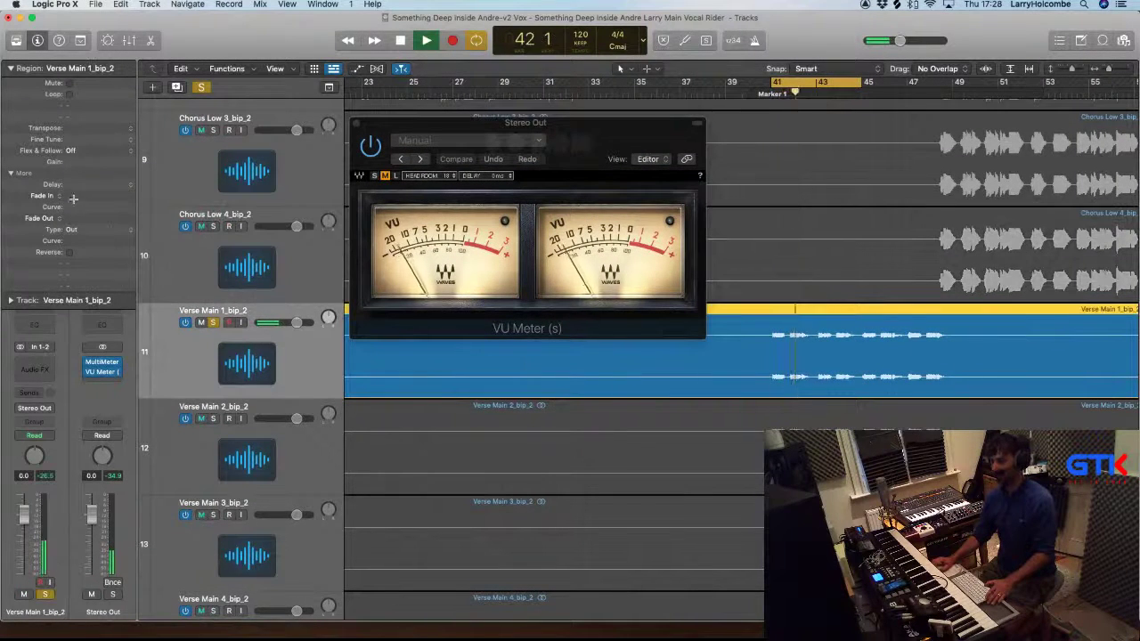
pyautogui.moveTo(80, 162); pyautogui.dragTo(77, 107)
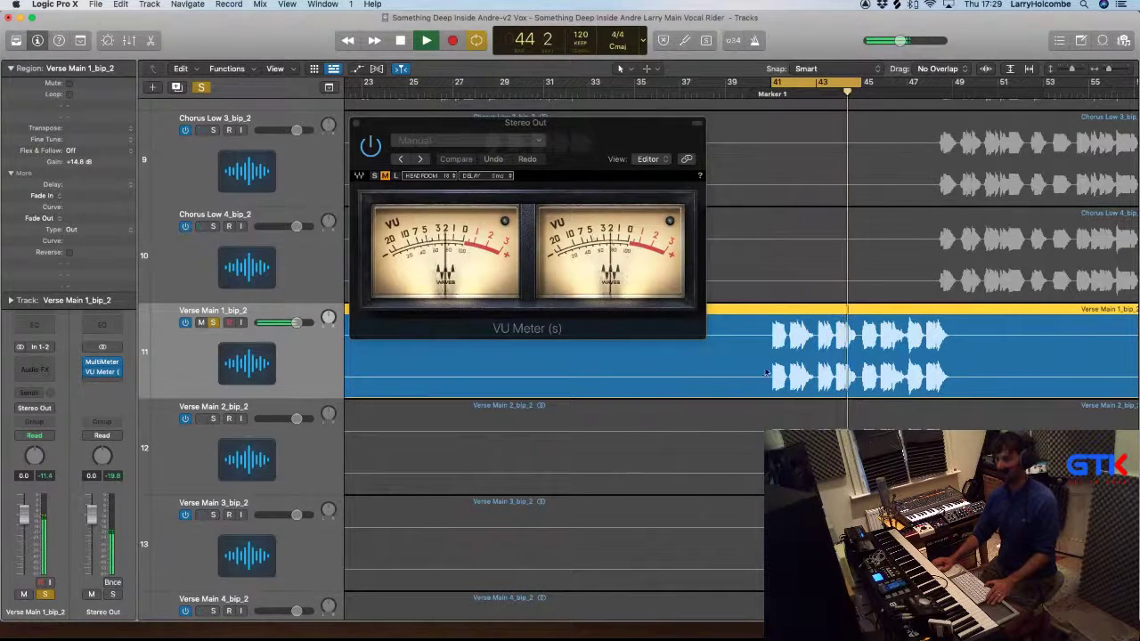
pyautogui.press('space')
# Set the region gain of Verse Main 2 to +14 dB and restart the loop
pyautogui.press('Down')
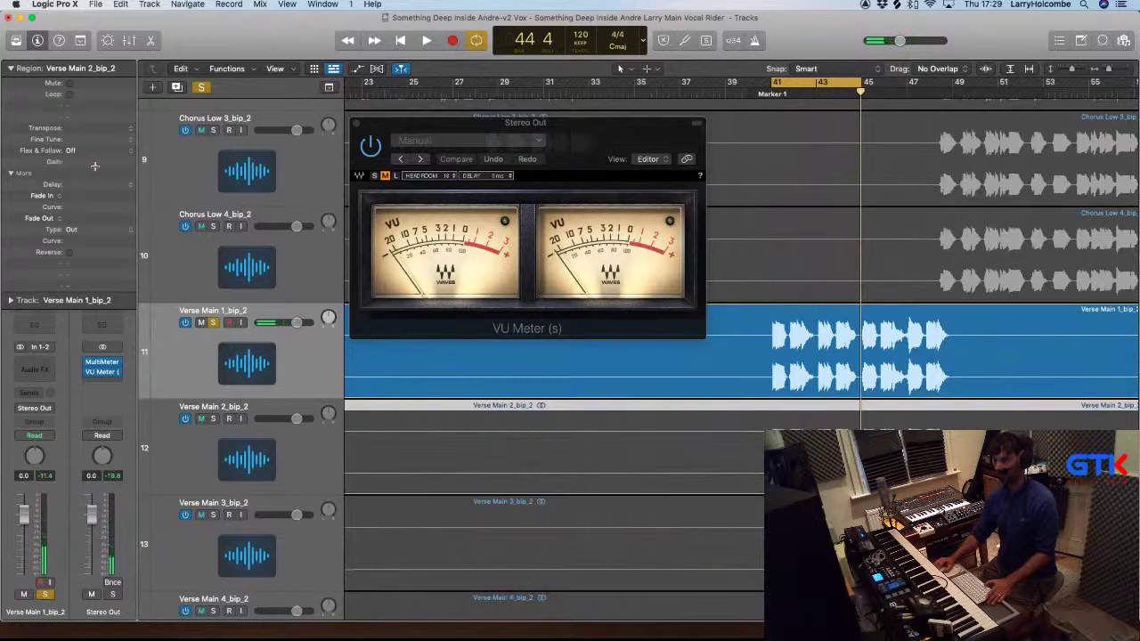
pyautogui.click(92, 164)
pyautogui.write('14')
pyautogui.press('Return')
pyautogui.press('space')
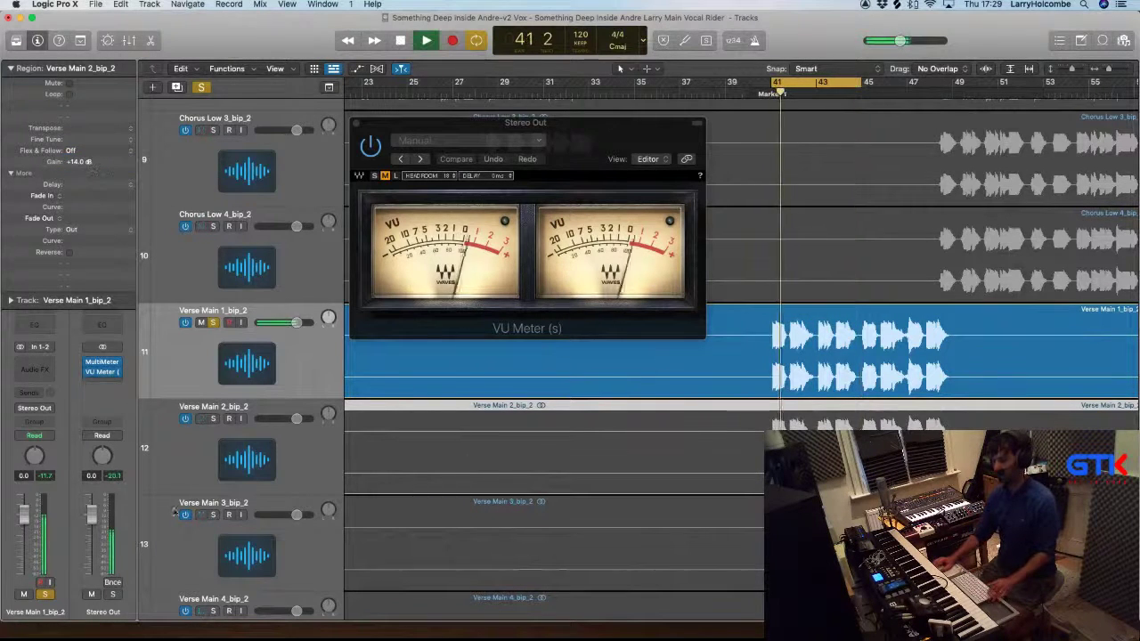
# Solo Verse Main 3 and loop playback over bars 45 to 49
pyautogui.click(214, 515)
pyautogui.press('space')
pyautogui.moveTo(804, 83); pyautogui.dragTo(896, 83)
pyautogui.press('space')
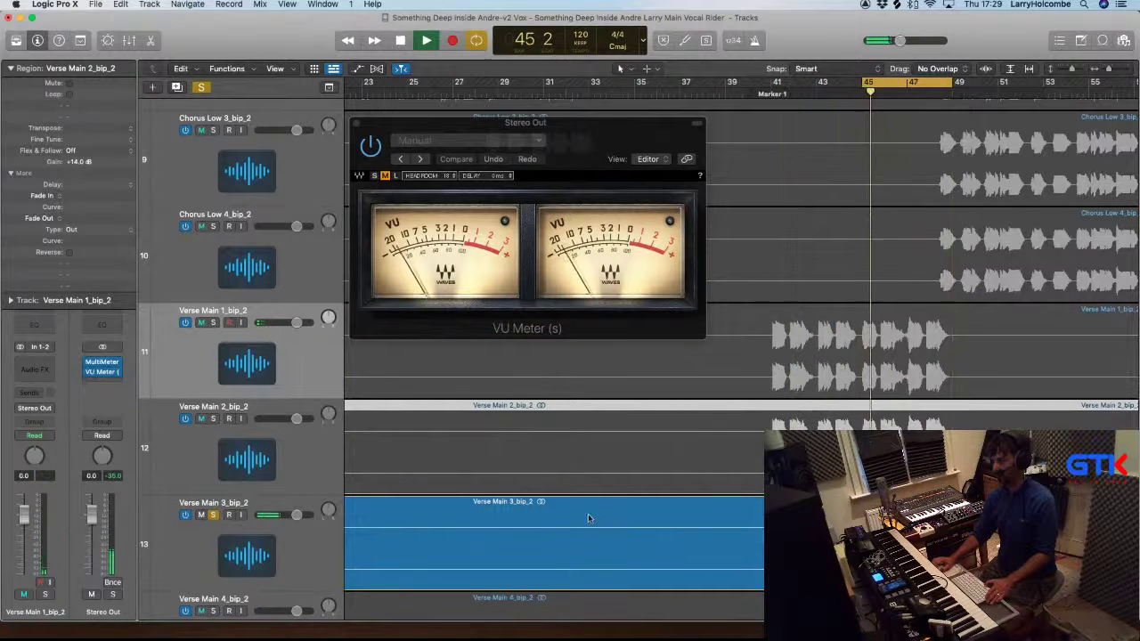
# Set the region gain of Verse Main 3 to +14 dB and check its level on the VU meter
pyautogui.click(588, 517)
pyautogui.doubleClick(89, 163)
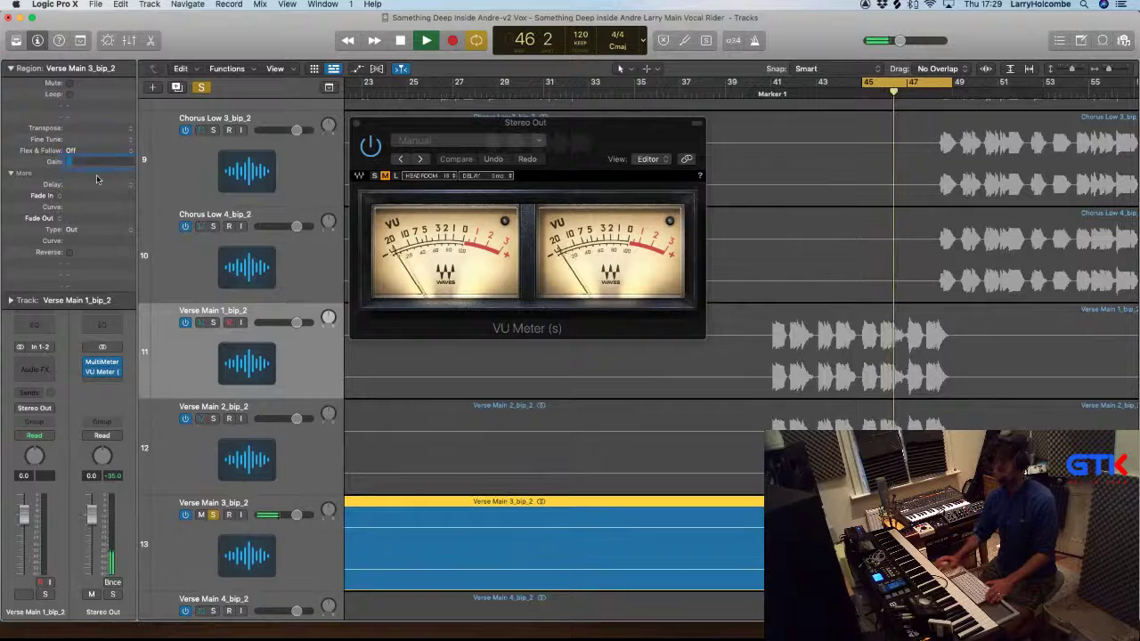
pyautogui.write('14')
pyautogui.press('Return')
pyautogui.scroll(-3, 413, 368)
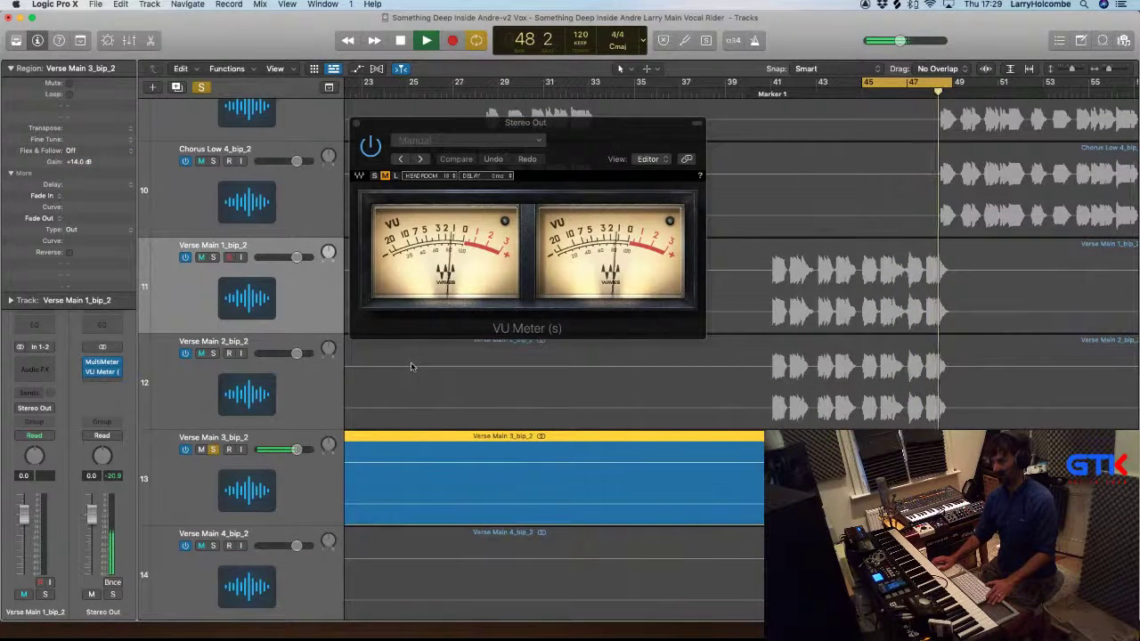
pyautogui.scroll(-2, 535, 422)
pyautogui.hscroll(1, 535, 422)
pyautogui.hscroll(1, 536, 422)
pyautogui.scroll(-1, 535, 422)
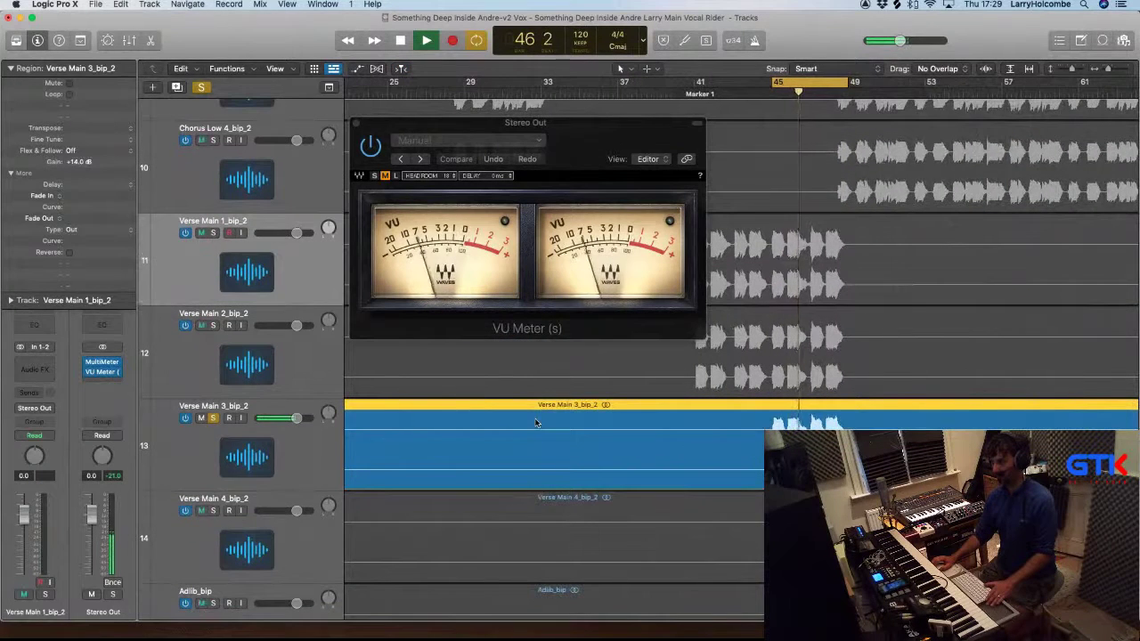
pyautogui.click(278, 459)
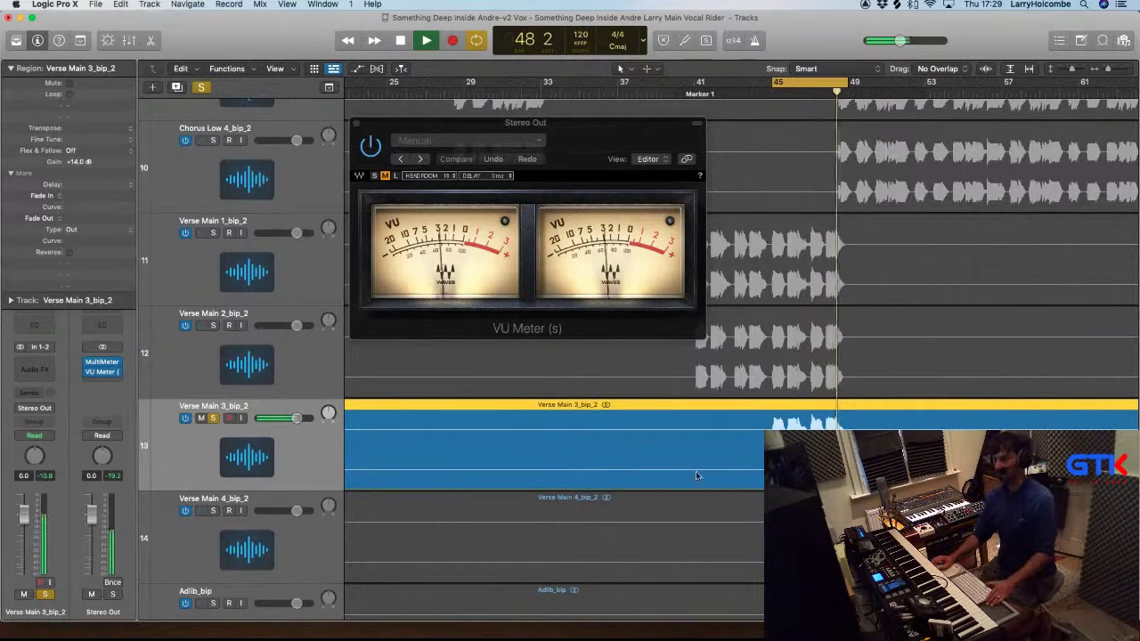
# Set the region gain of Verse Main 4 to +14 dB and restart the loop
pyautogui.click(751, 519)
pyautogui.press('space')
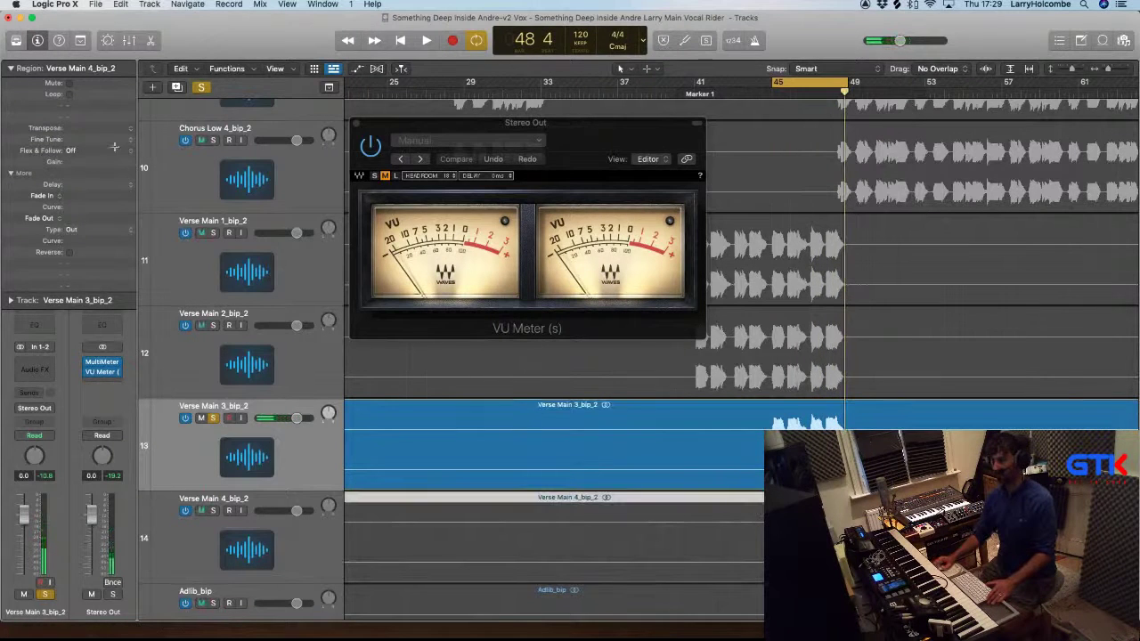
pyautogui.click(627, 428)
pyautogui.click(651, 542)
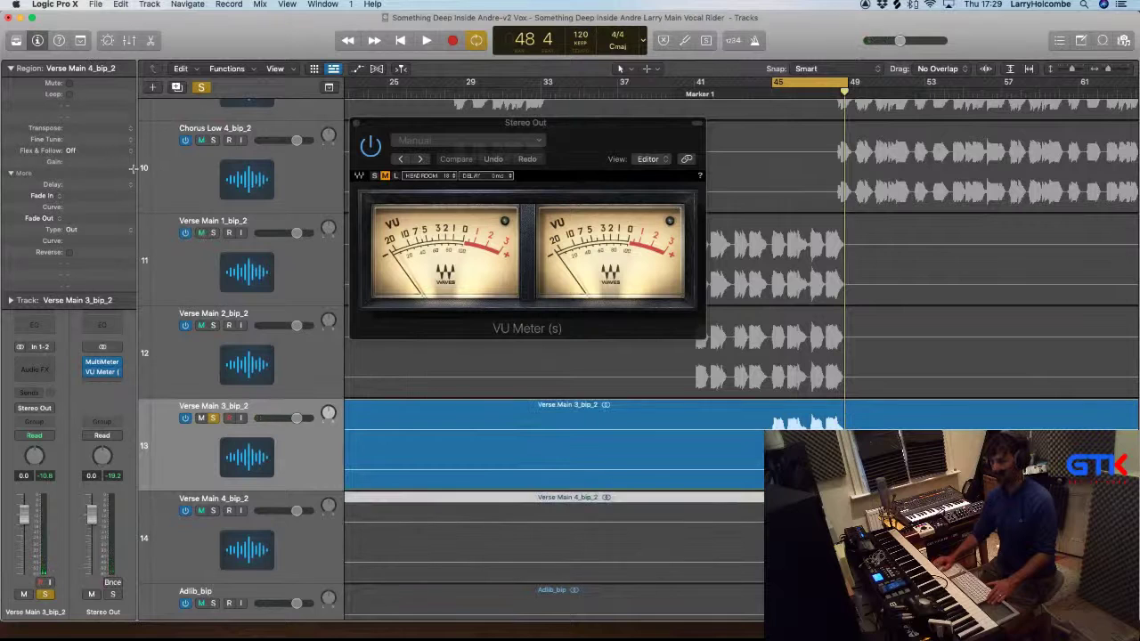
pyautogui.write('14')
pyautogui.press('Return')
pyautogui.press('space')
# Solo Adlib_bip and loop playback over bars 44 to 47
pyautogui.scroll(-5, 481, 416)
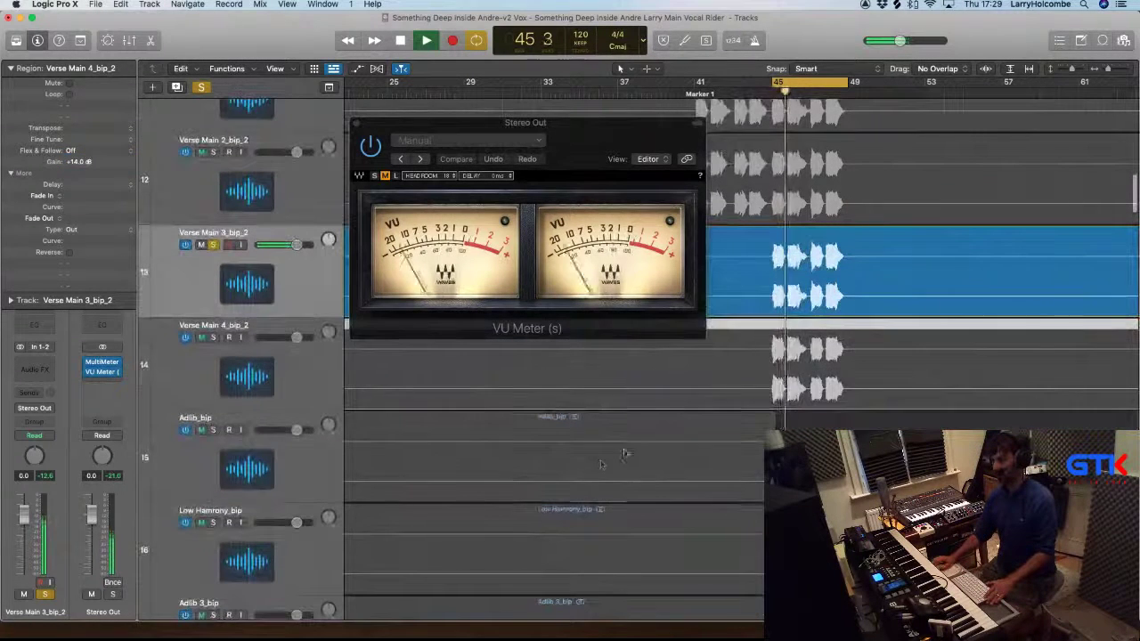
pyautogui.press('Down')
pyautogui.press('space')
pyautogui.moveTo(797, 87); pyautogui.dragTo(797, 88)
pyautogui.press('space')
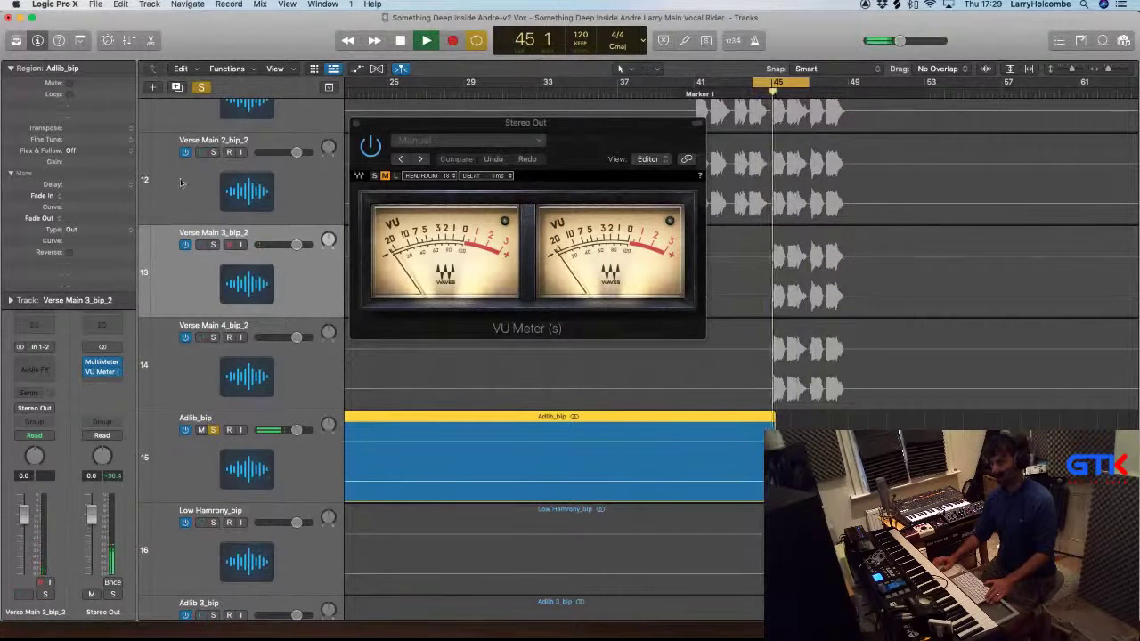
# Raise the region gain of Adlib_bip to +14.6 dB, replaying the loop to check the level
pyautogui.click(290, 463)
pyautogui.press('space')
pyautogui.moveTo(89, 27); pyautogui.dragTo(90, 24)
pyautogui.press('space')
pyautogui.press('space')
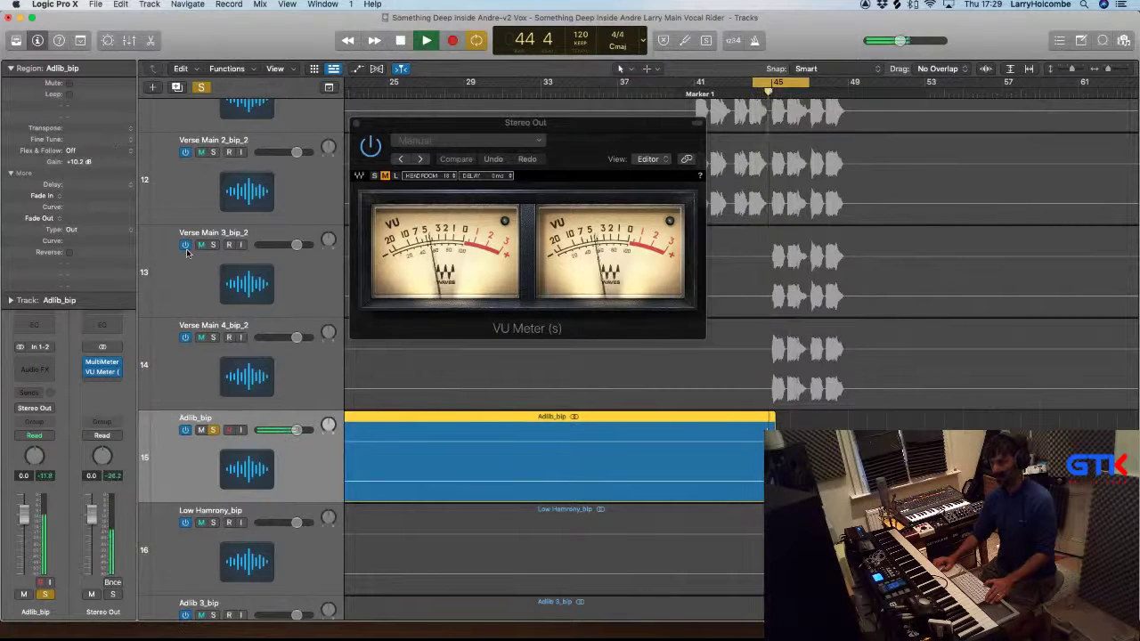
pyautogui.press('space')
pyautogui.press('space')
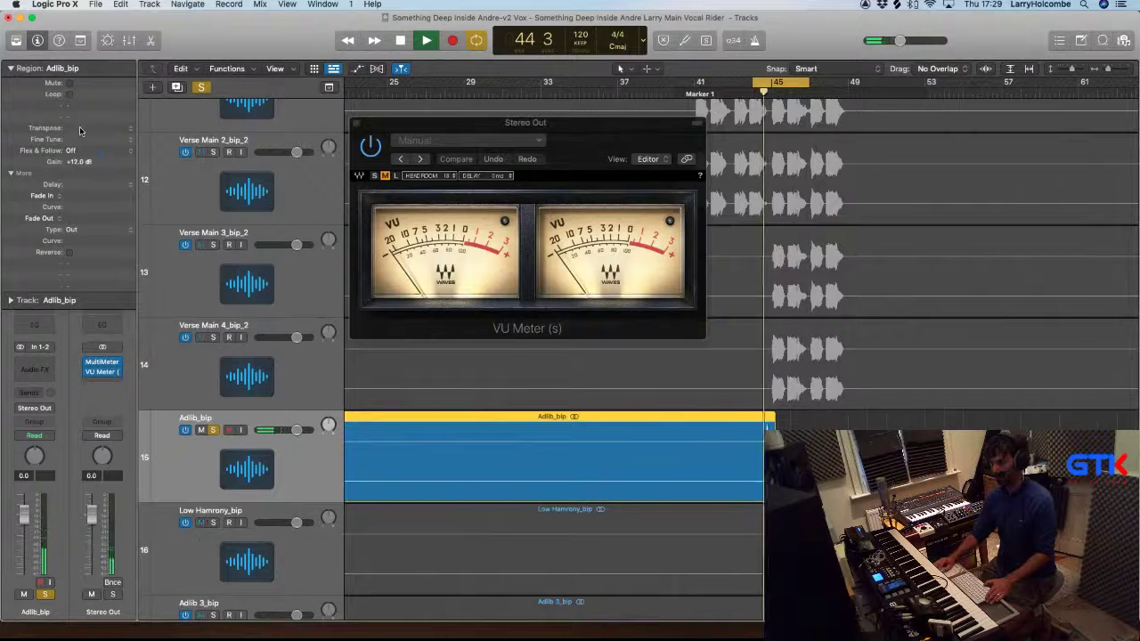
pyautogui.press('space')
pyautogui.press('space')
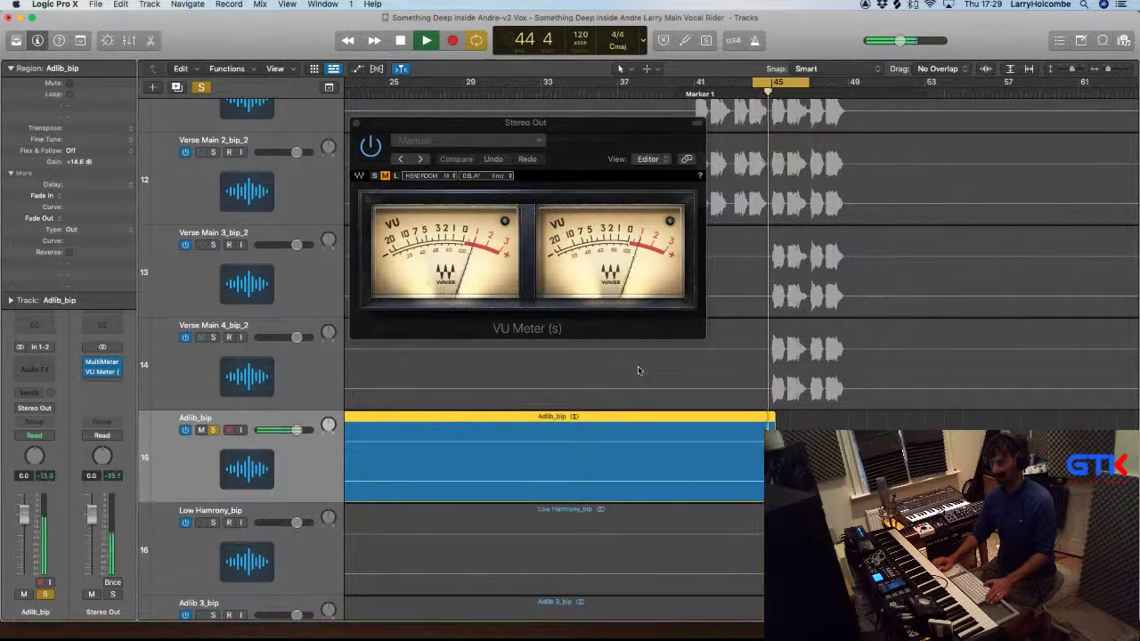
pyautogui.press('space')
# Close the VU Meter and loop the short Adlib_bip phrase from 44 3 to 45 3
pyautogui.moveTo(725, 413); pyautogui.dragTo(813, 427)
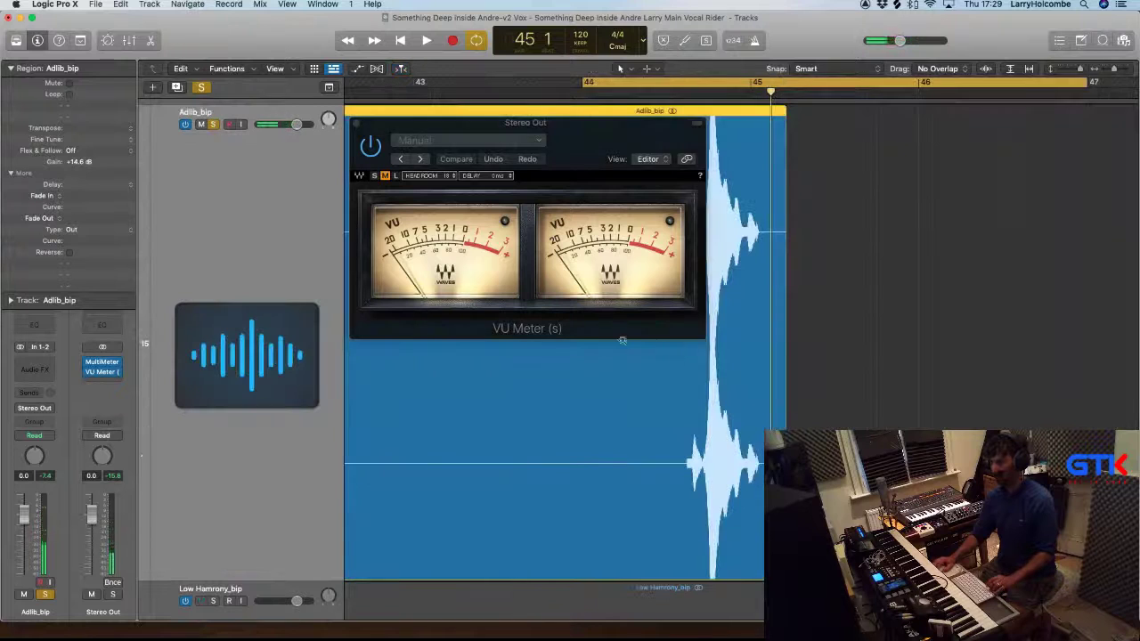
pyautogui.click(636, 333)
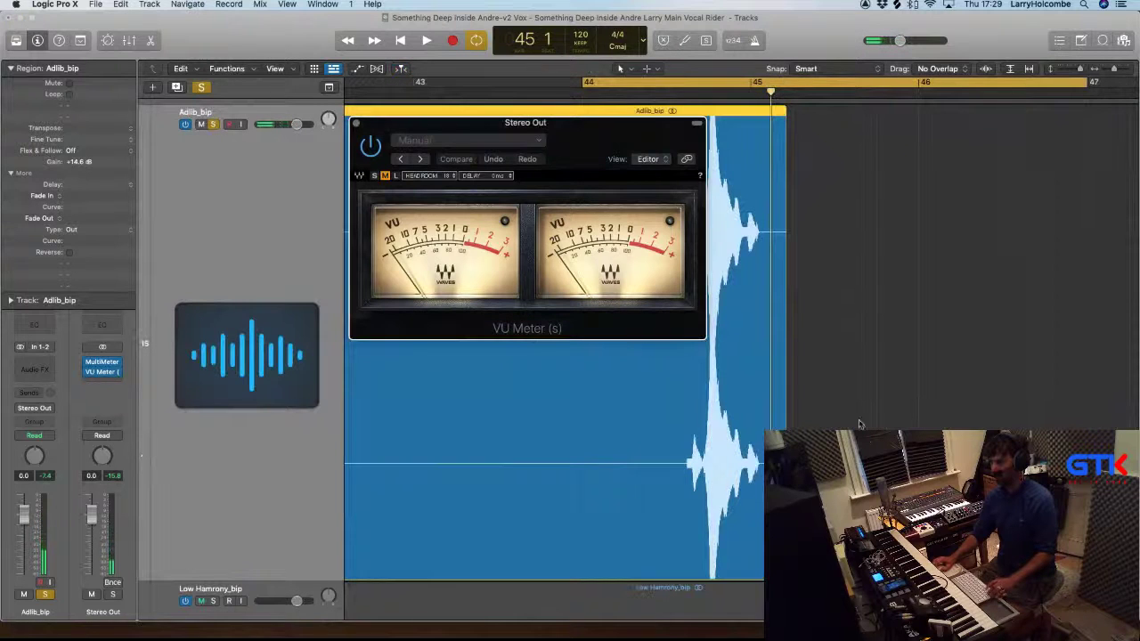
pyautogui.click(355, 123)
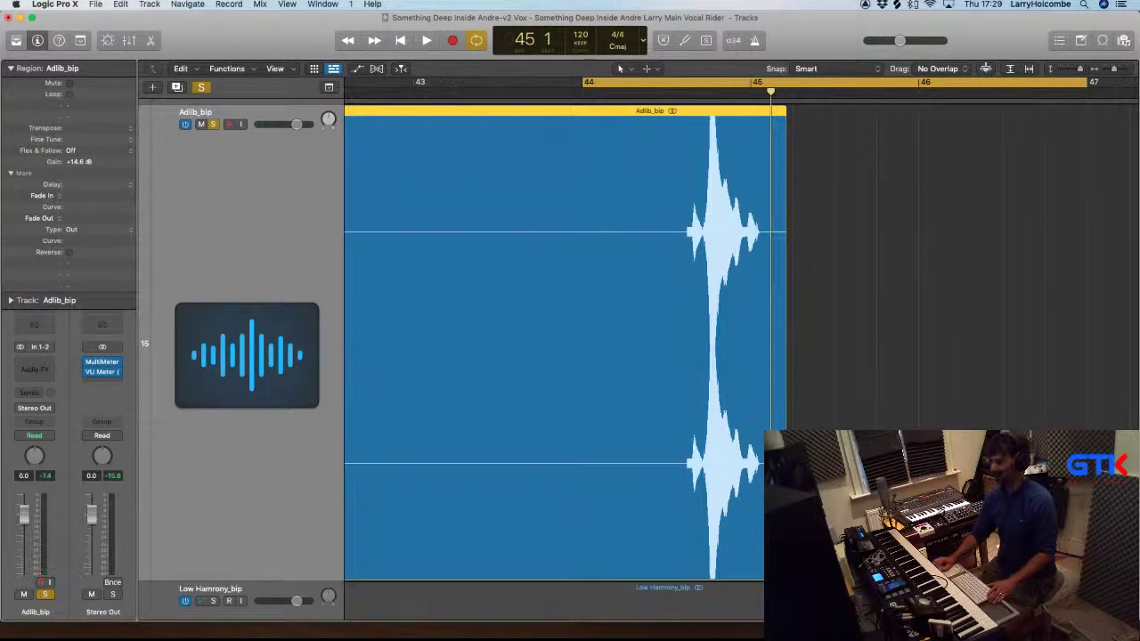
pyautogui.moveTo(710, 166); pyautogui.dragTo(882, 326)
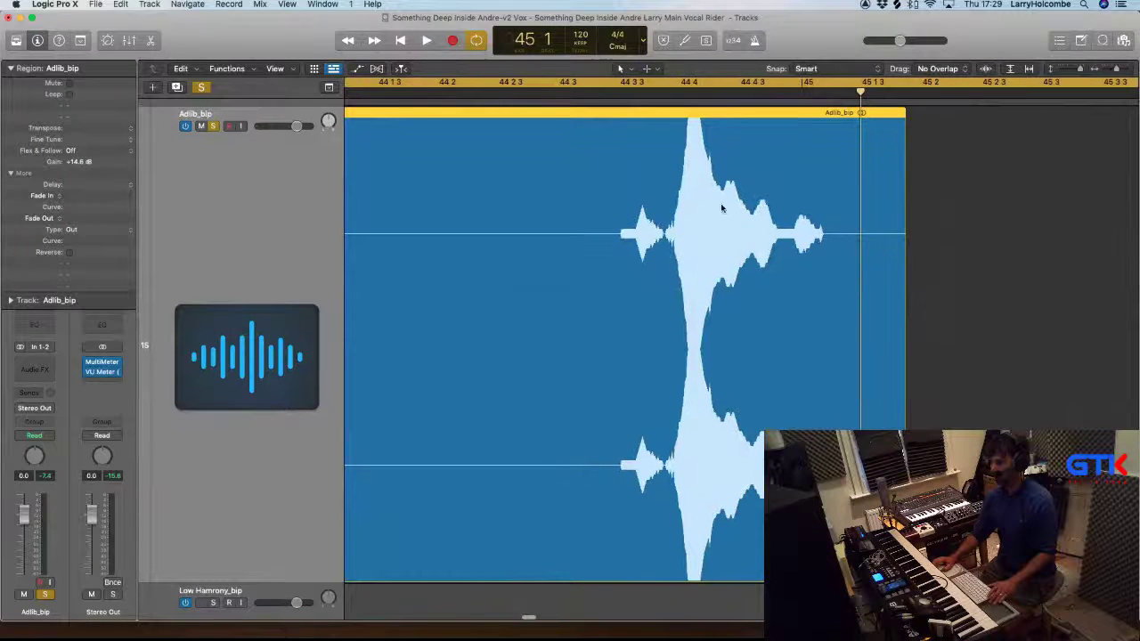
pyautogui.click(537, 82)
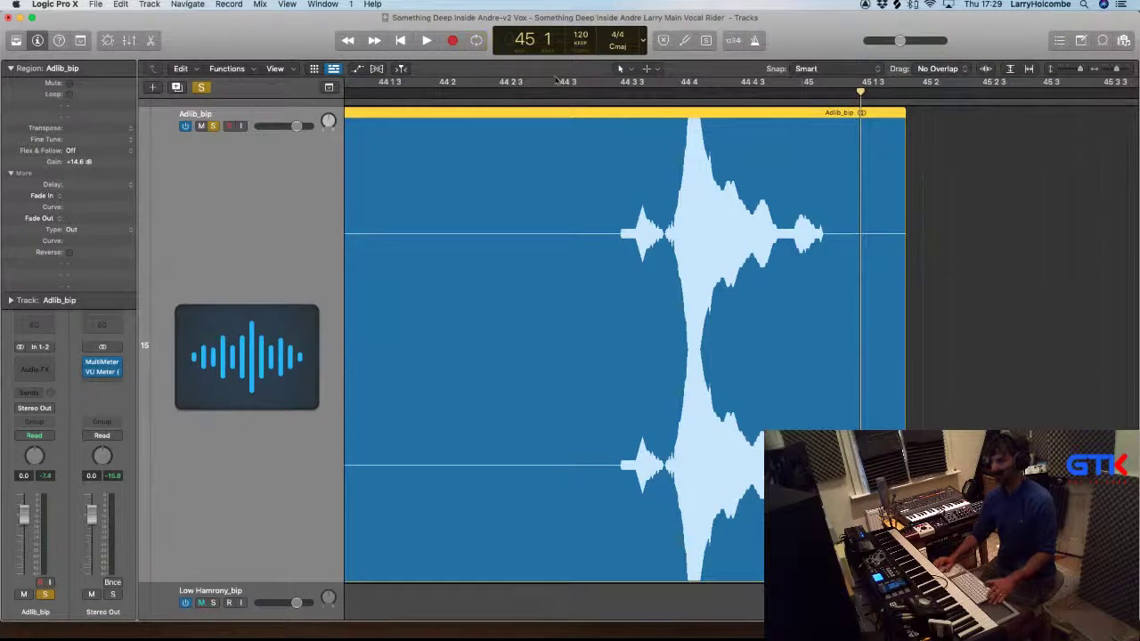
pyautogui.moveTo(543, 83); pyautogui.dragTo(1043, 93)
pyautogui.press('space')
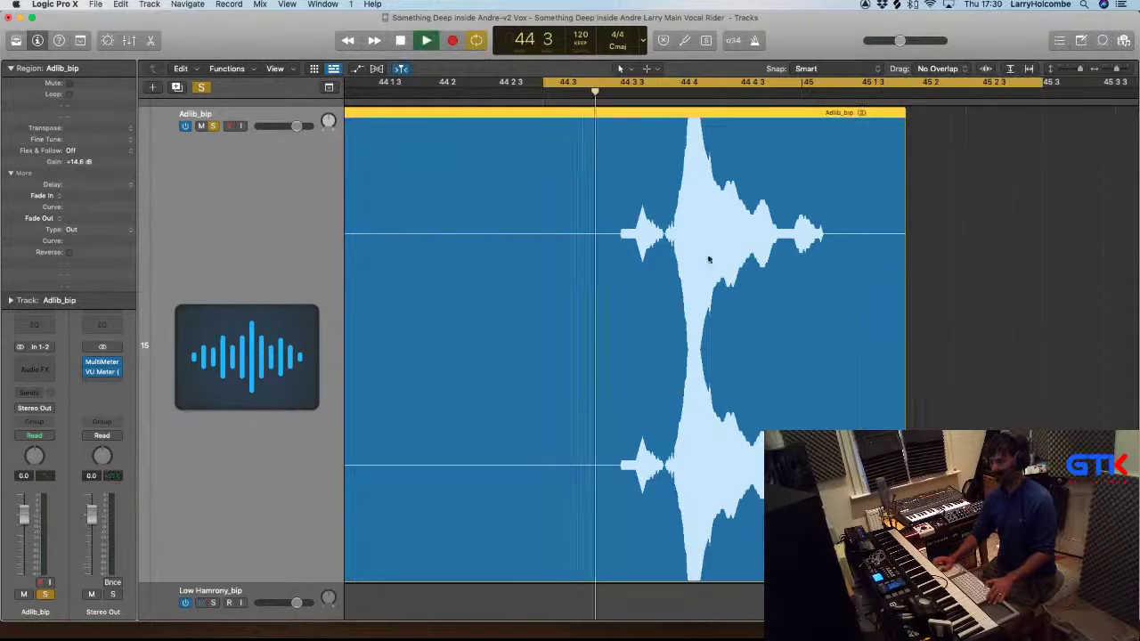
# Reopen the VU Meter on the Stereo Out and move it clear of the Adlib_bip region
pyautogui.scroll(-5, 254, 272)
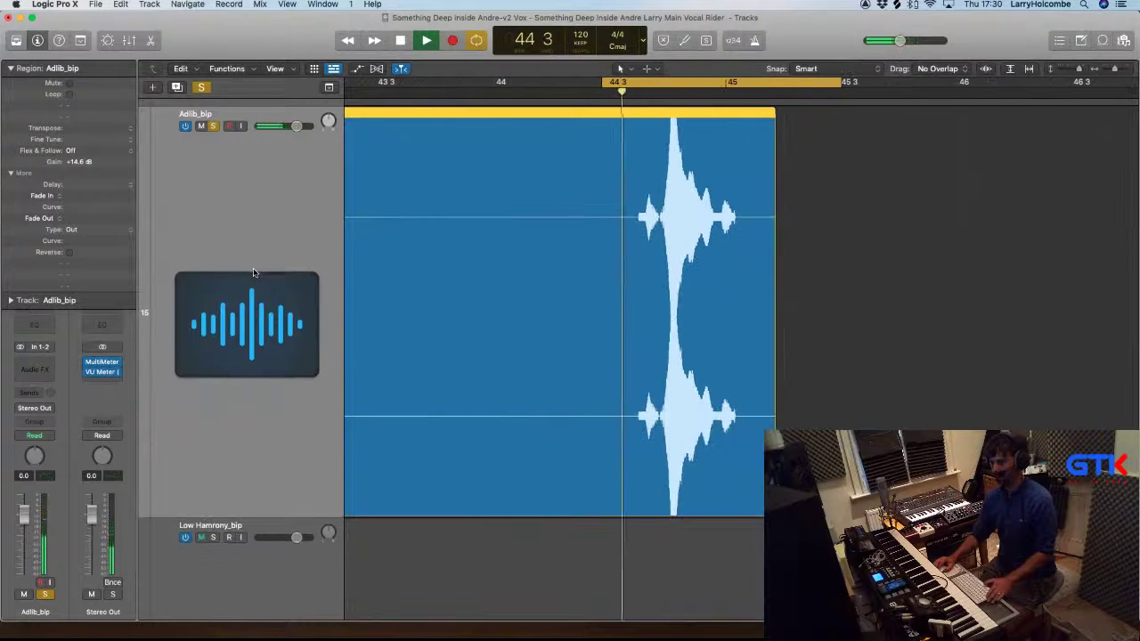
pyautogui.hscroll(-2, 632, 273)
pyautogui.scroll(-5, 632, 273)
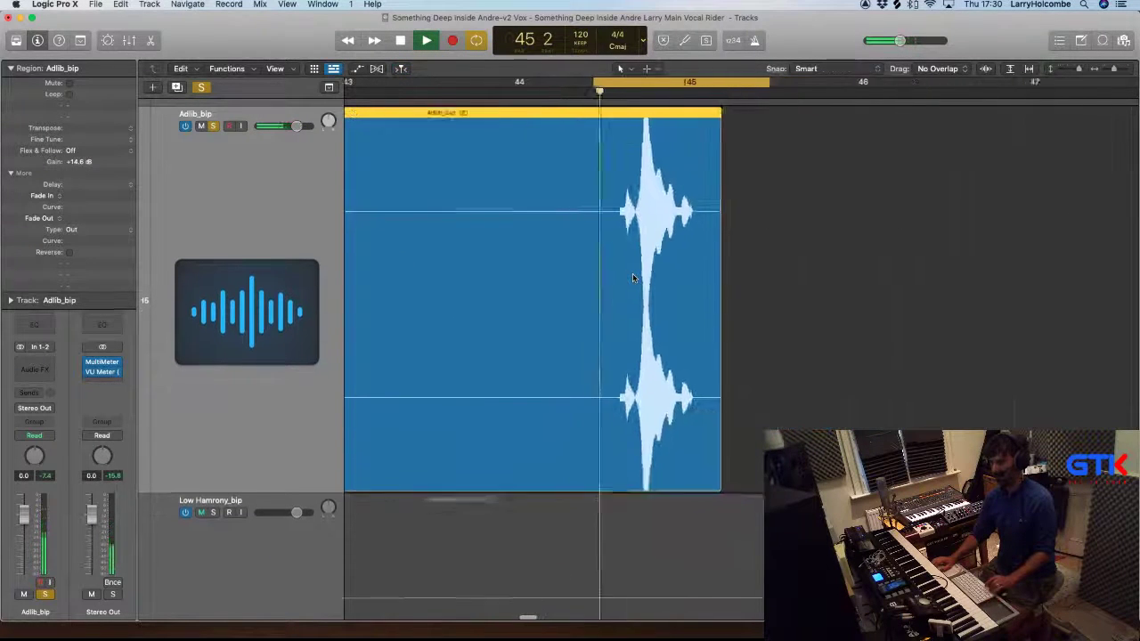
pyautogui.hscroll(-2, 632, 273)
pyautogui.press('super+Up')
pyautogui.press('super+Up')
pyautogui.press('super+Up')
pyautogui.press('super+Up')
pyautogui.press('super+Up')
pyautogui.press('super+Up')
pyautogui.press('super+Up')
pyautogui.press('super+Up')
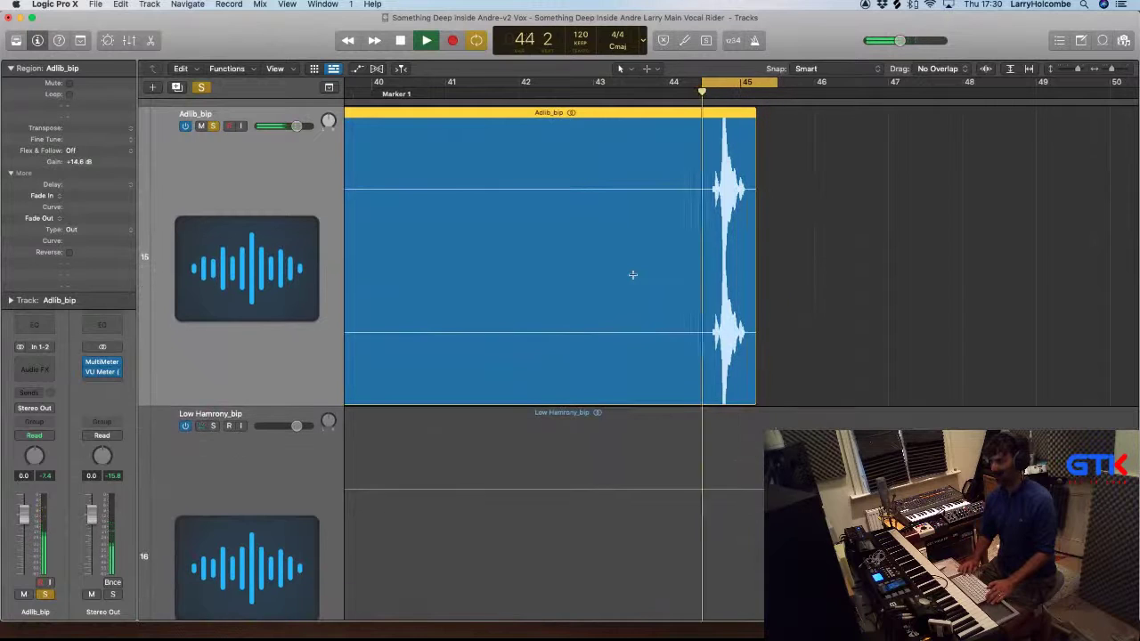
pyautogui.click(102, 368)
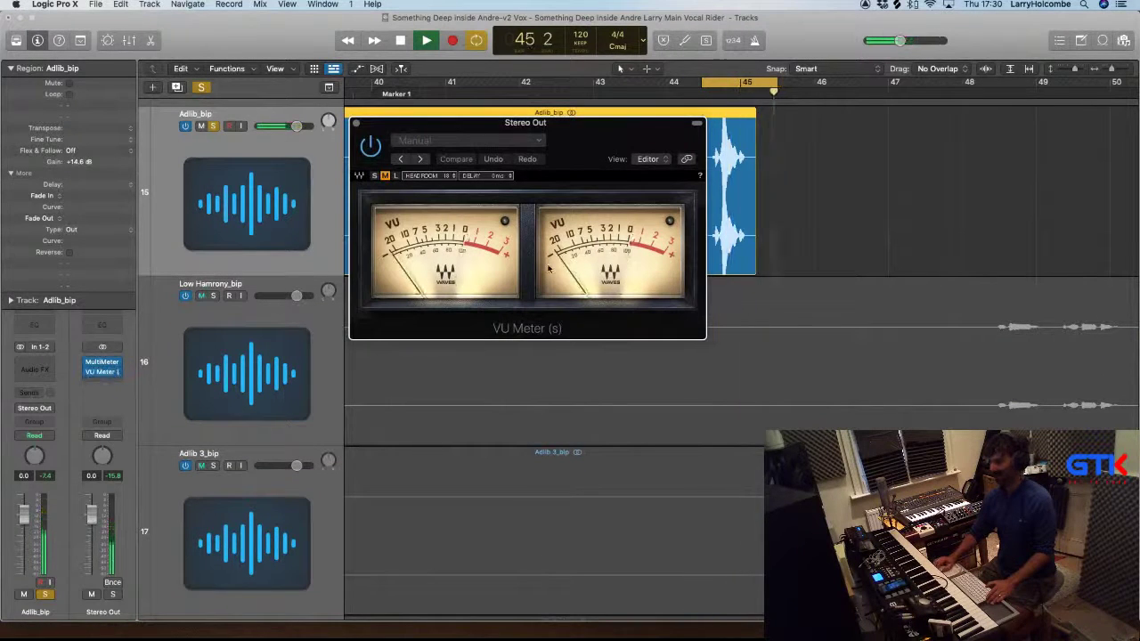
pyautogui.moveTo(483, 128); pyautogui.dragTo(1067, 149)
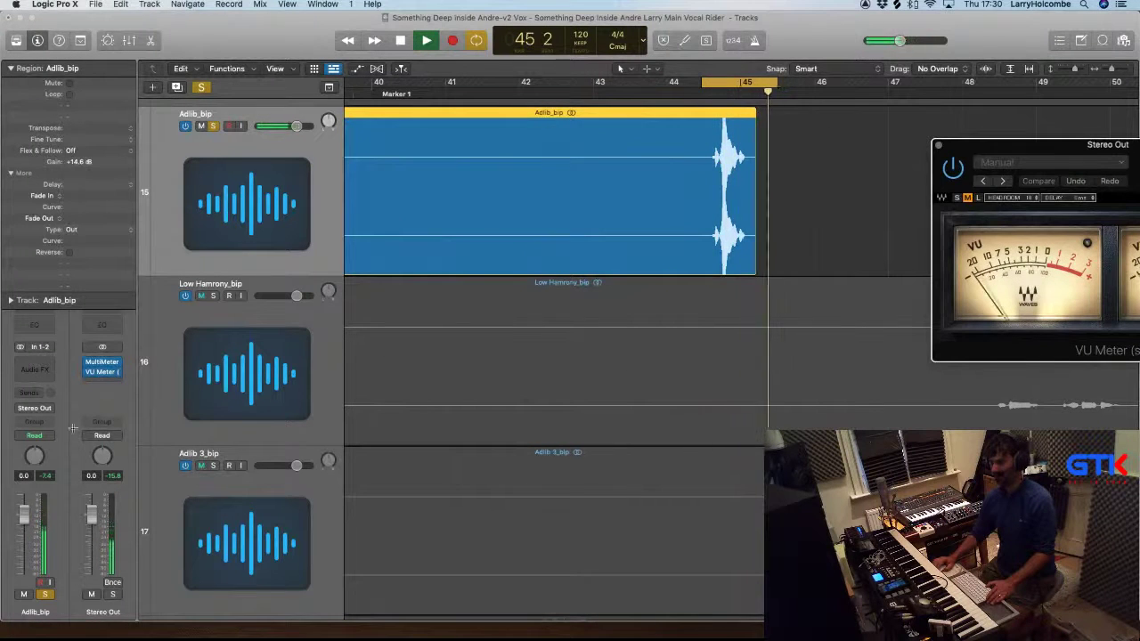
# Solo only Low Hamrony_bip, turn off looping, play from about bar 49, and select its region
pyautogui.keyDown('ctrl'); pyautogui.keyDown('alt'); pyautogui.click(575, 342); pyautogui.keyUp('alt'); pyautogui.keyUp('ctrl')
pyautogui.scroll(-10, 576, 341)
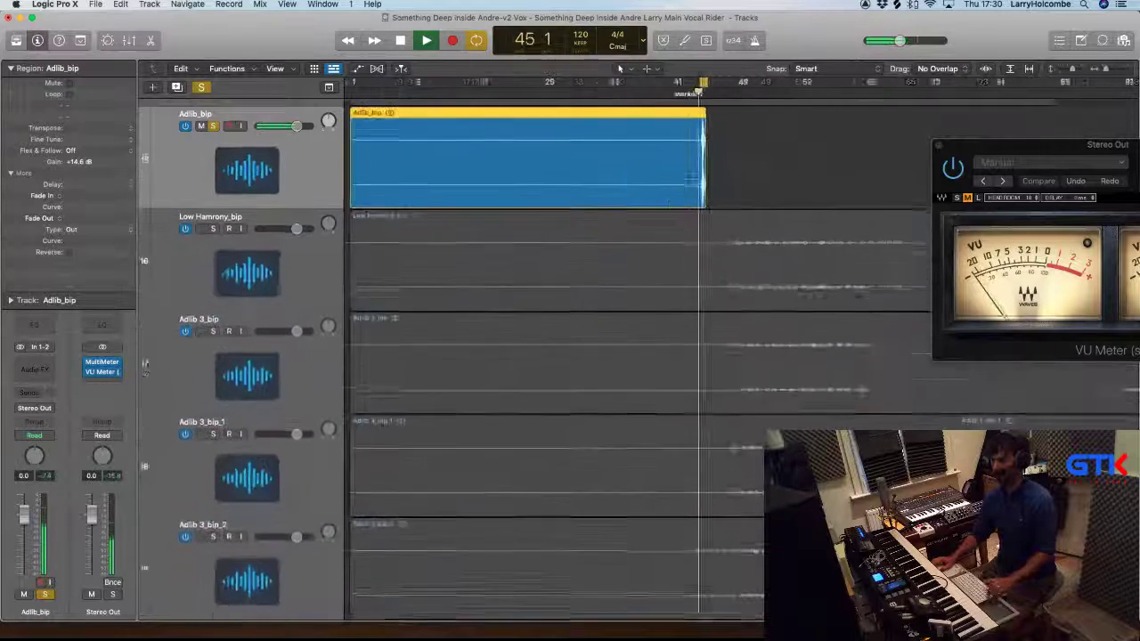
pyautogui.press('space')
pyautogui.keyDown('alt'); pyautogui.click(213, 221); pyautogui.keyUp('alt')
pyautogui.press('space')
pyautogui.press('space')
pyautogui.moveTo(599, 82); pyautogui.dragTo(624, 86)
pyautogui.click(621, 87)
pyautogui.doubleClick(623, 92)
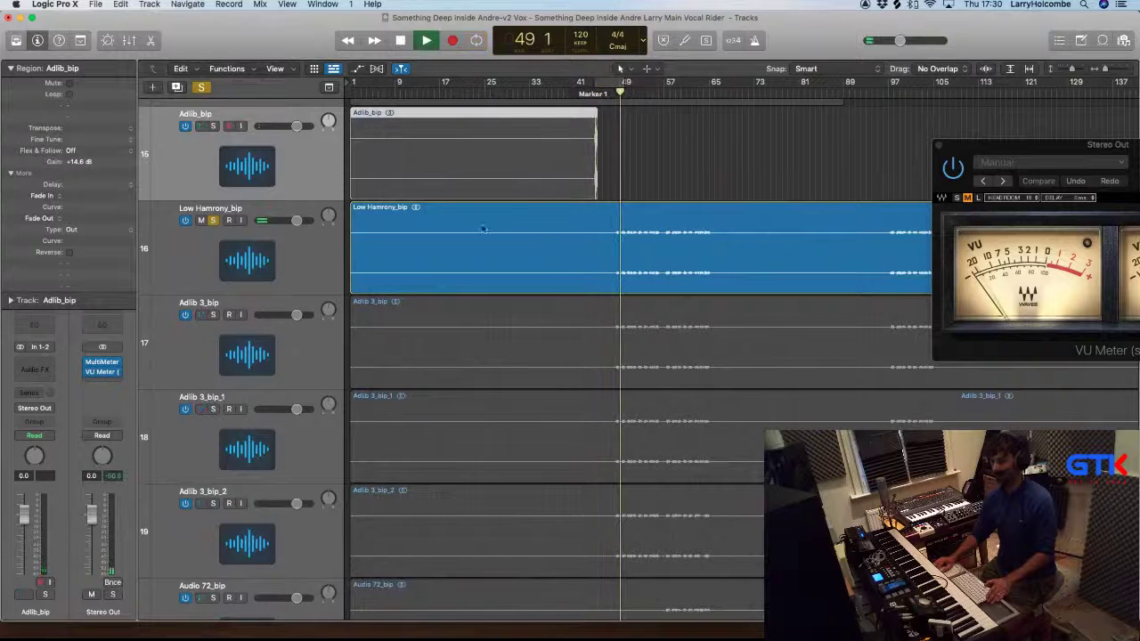
pyautogui.click(835, 228)
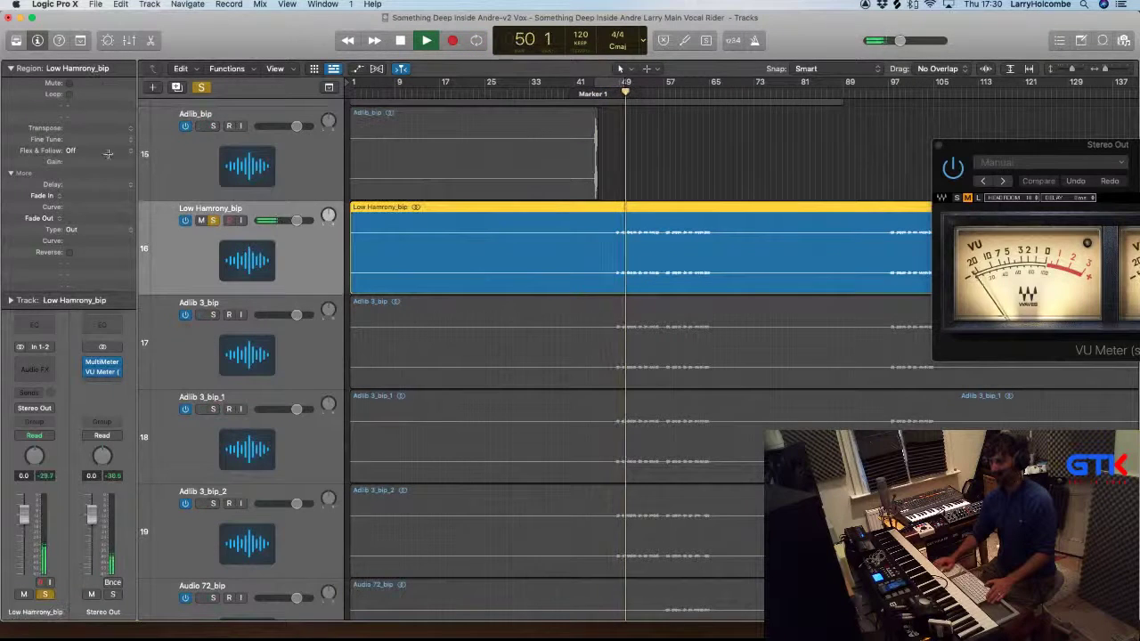
# Raise the region gain of Low Hamrony_bip to +20.2 dB during playback and that of Adlib 3_bip to +20.0 dB
pyautogui.press('space')
pyautogui.press('space')
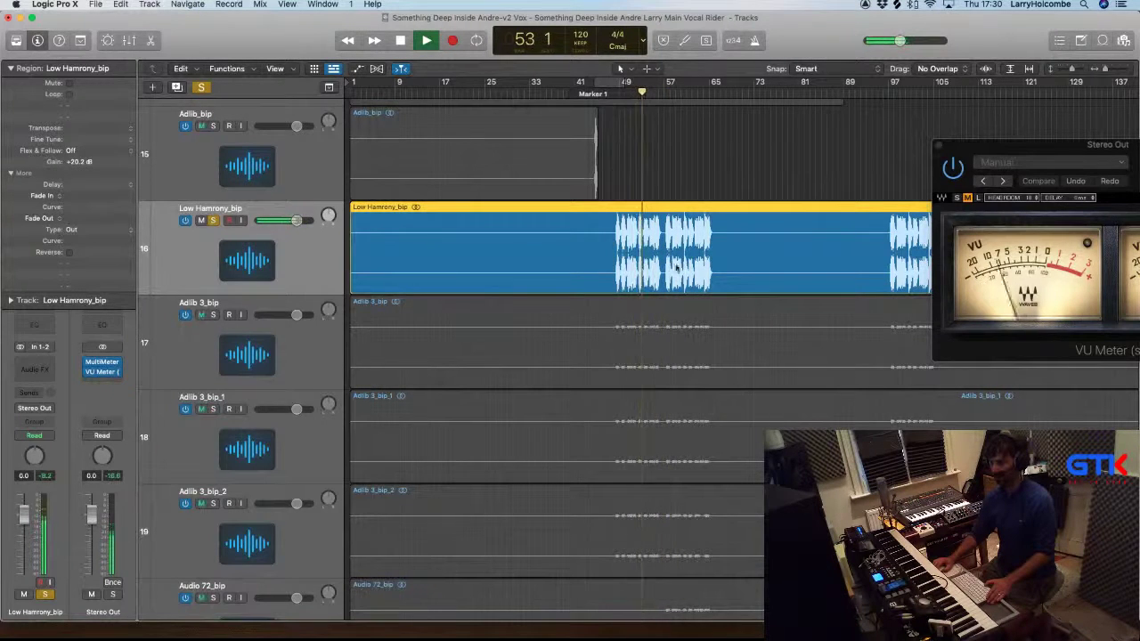
pyautogui.click(625, 331)
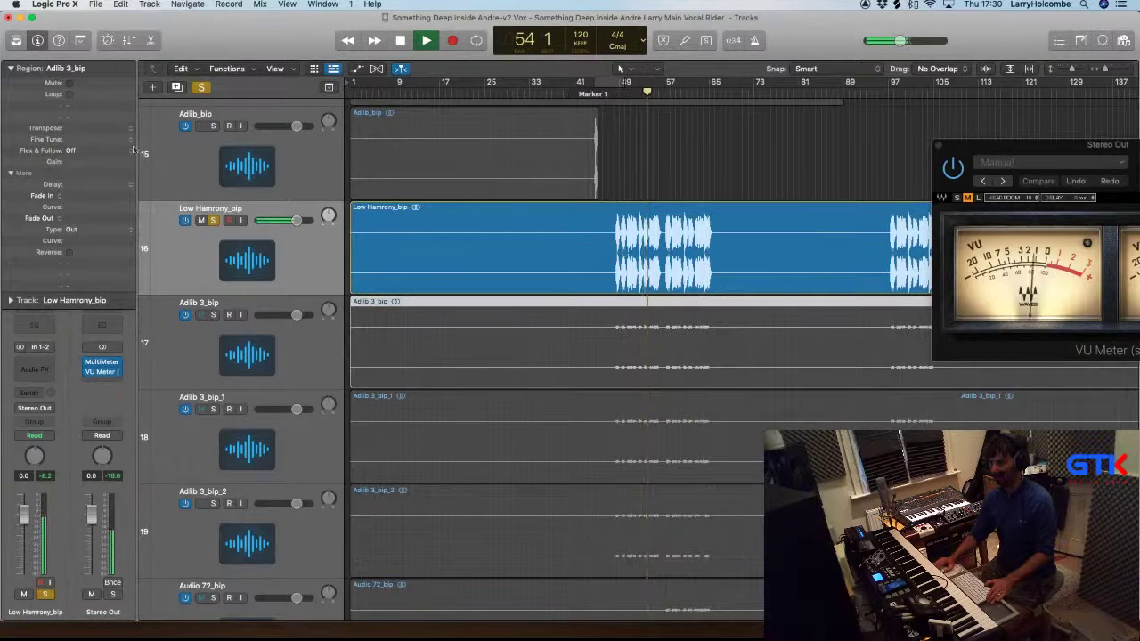
pyautogui.moveTo(87, 169); pyautogui.dragTo(86, 168)
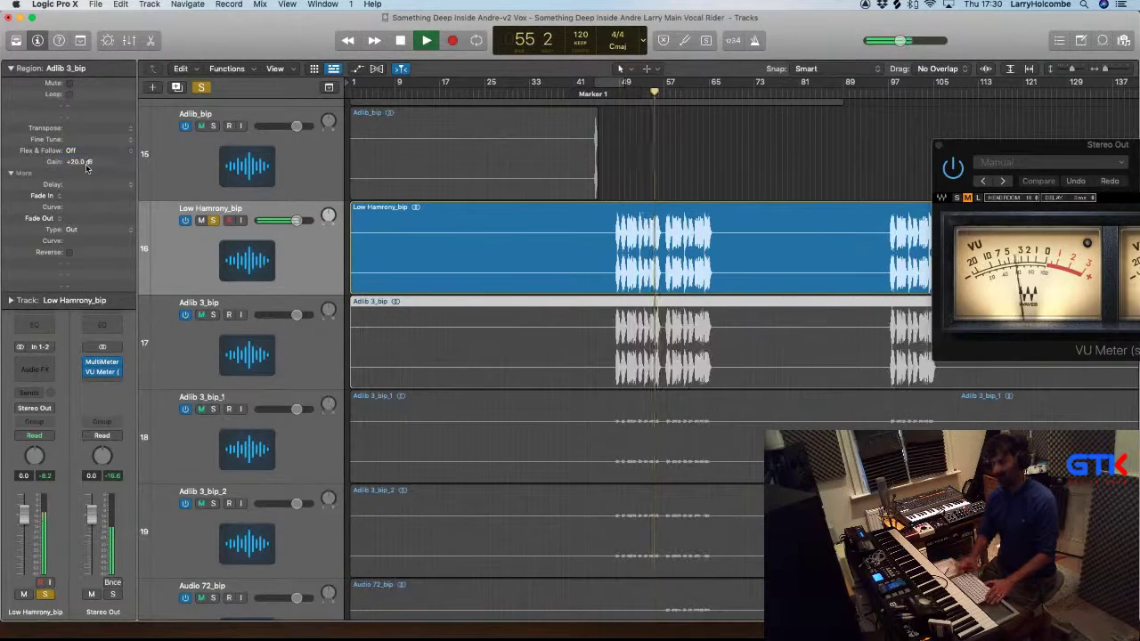
# Set the region gain of both Adlib 3_bip_1 and Adlib 3_bip_2 to +20.0 dB
pyautogui.click(501, 423)
pyautogui.write('20')
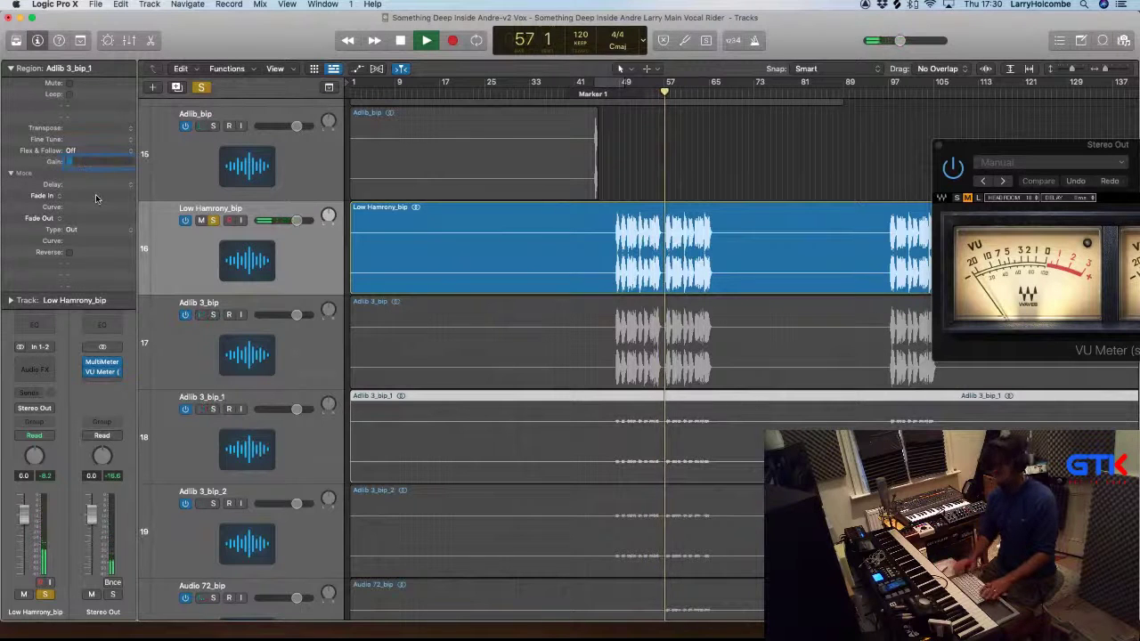
pyautogui.press('Return')
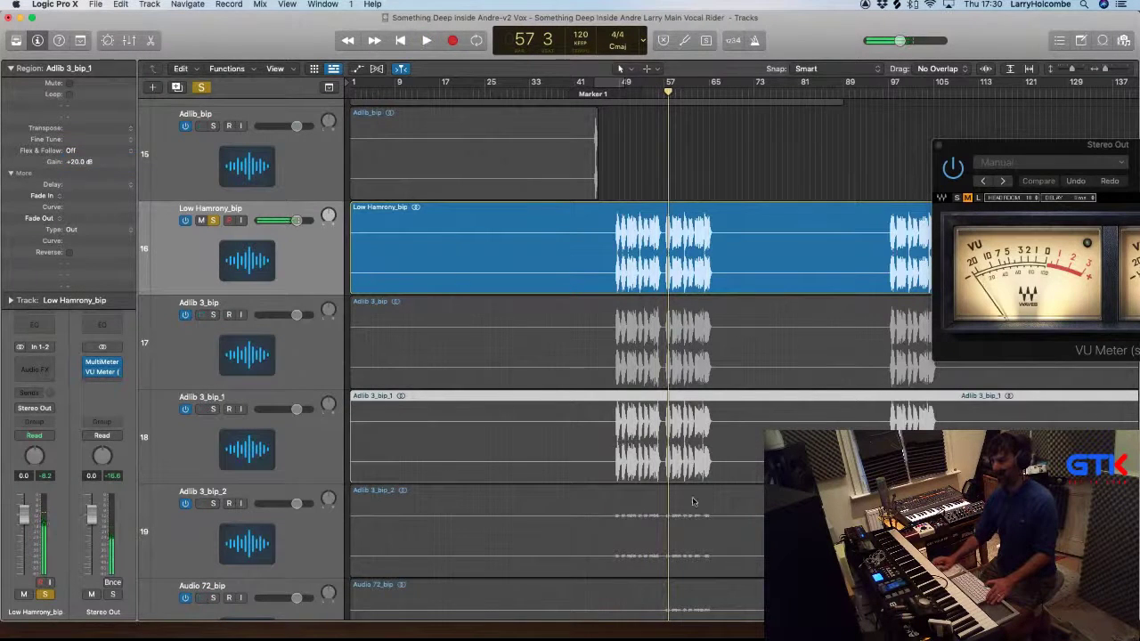
pyautogui.press('Down')
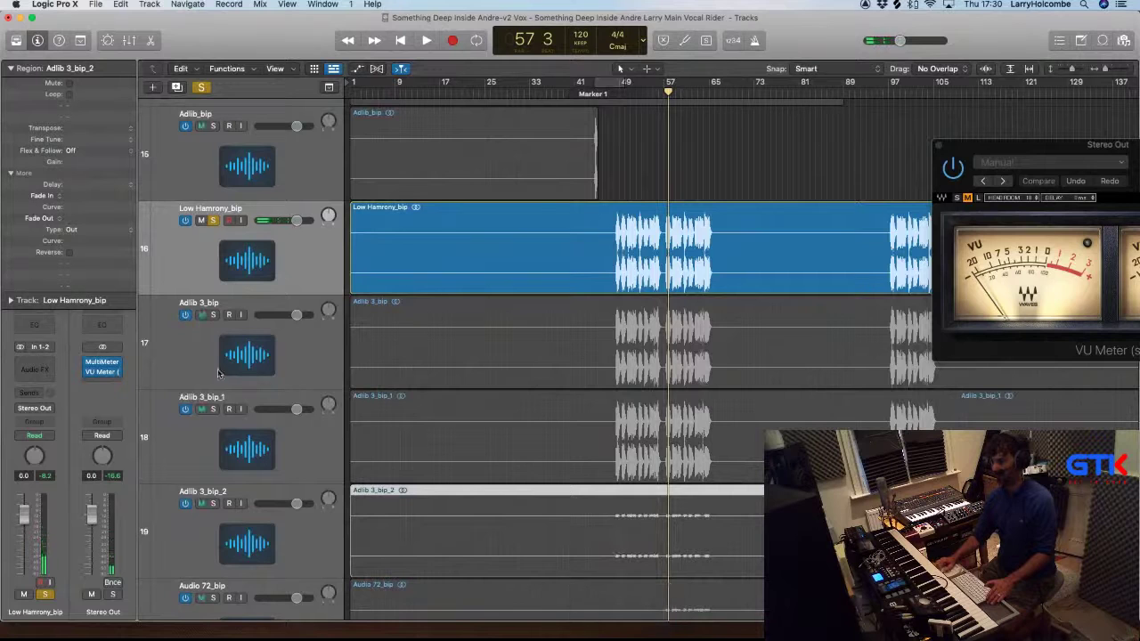
pyautogui.click(92, 161)
pyautogui.write('20')
pyautogui.press('Return')
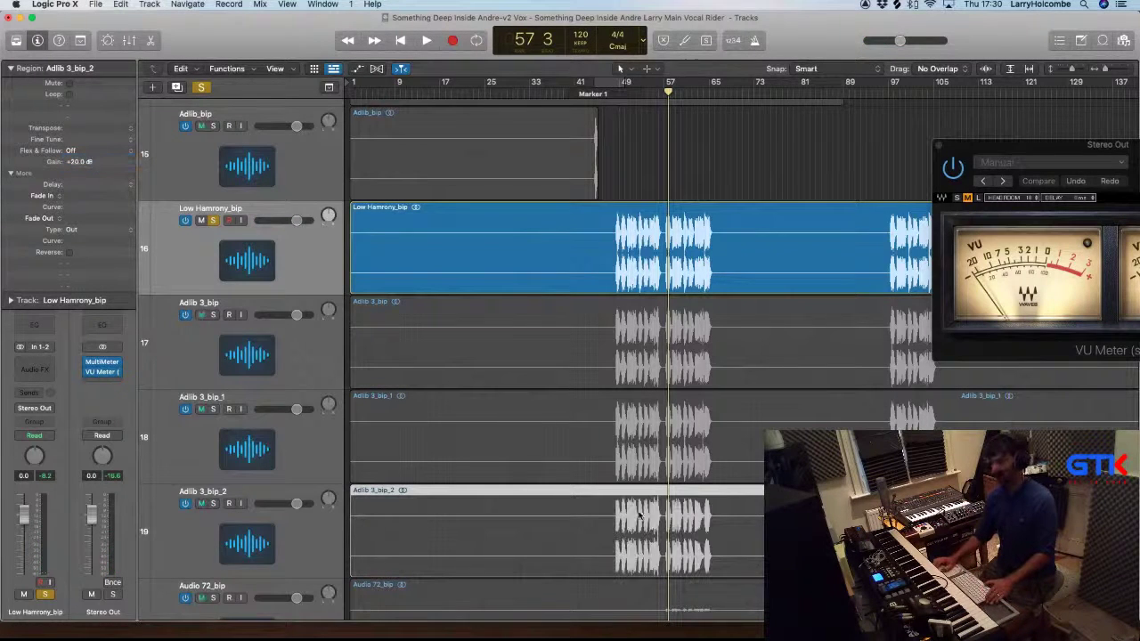
# Play only Adlib 3_bip_2 in solo and move the VU Meter further into view to check its level
pyautogui.press('space')
pyautogui.click(257, 544)
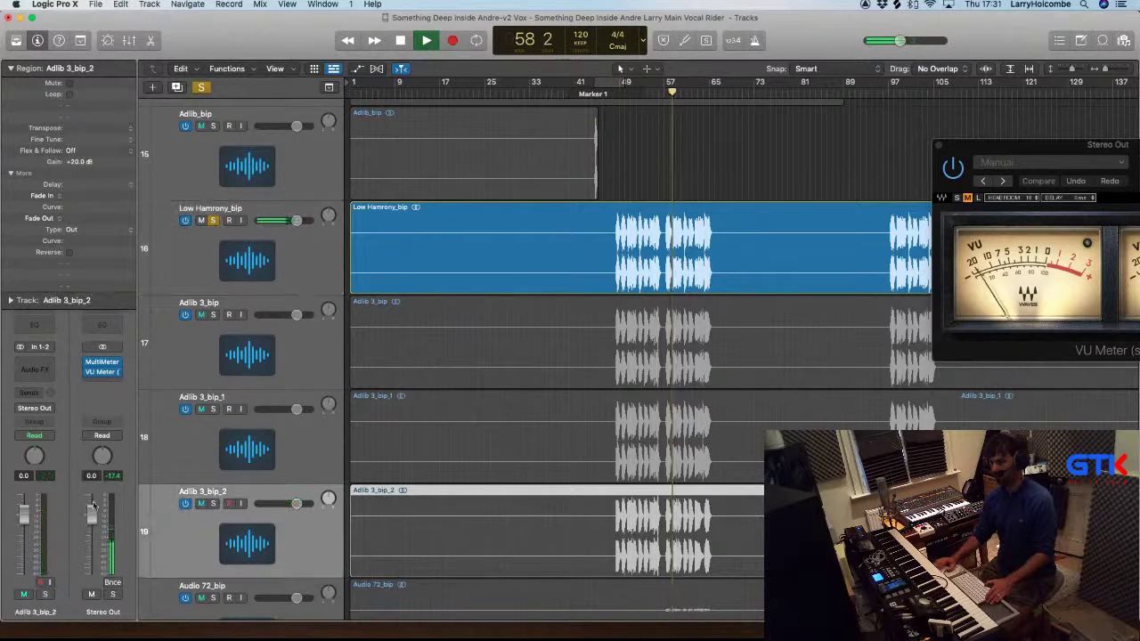
pyautogui.keyDown('alt'); pyautogui.click(45, 594); pyautogui.keyUp('alt')
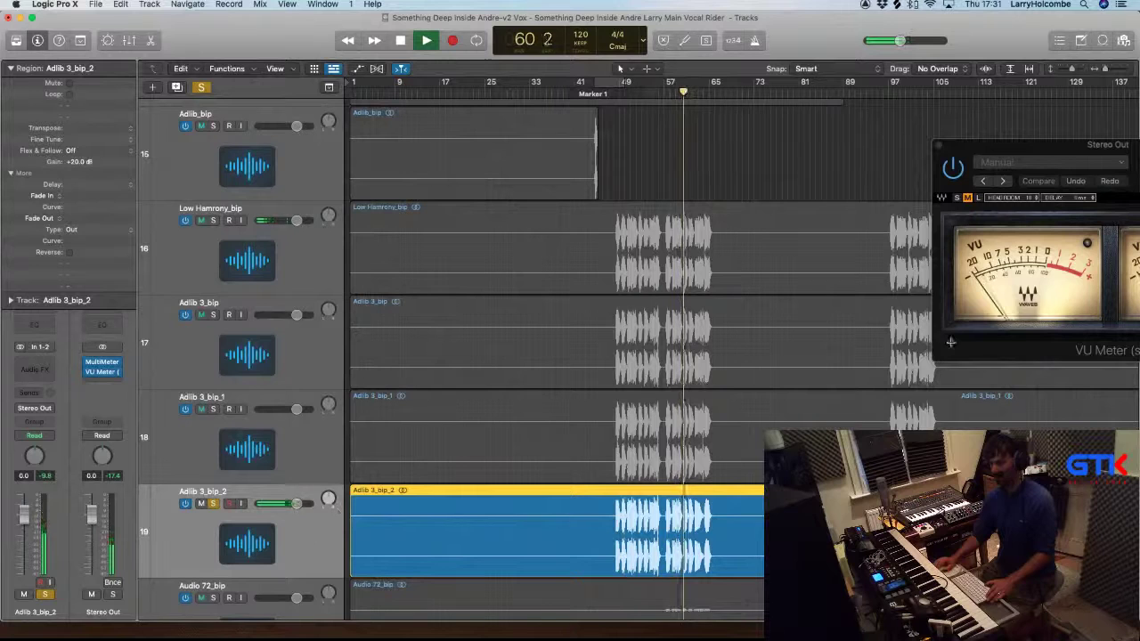
pyautogui.moveTo(1018, 146); pyautogui.dragTo(923, 133)
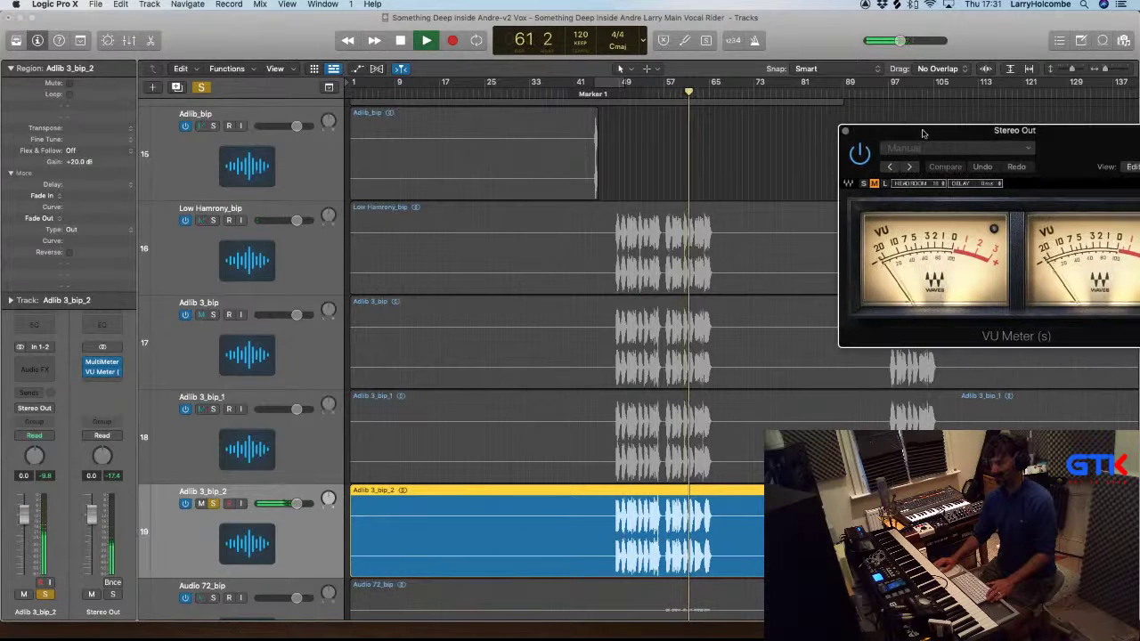
pyautogui.press('space')
# Solo only Audio 72_bip and raise its region gain to +21.9 dB, checking playback from about bars 61 and 100
pyautogui.press('super+Up')
pyautogui.press('super+Up')
pyautogui.press('super+Up')
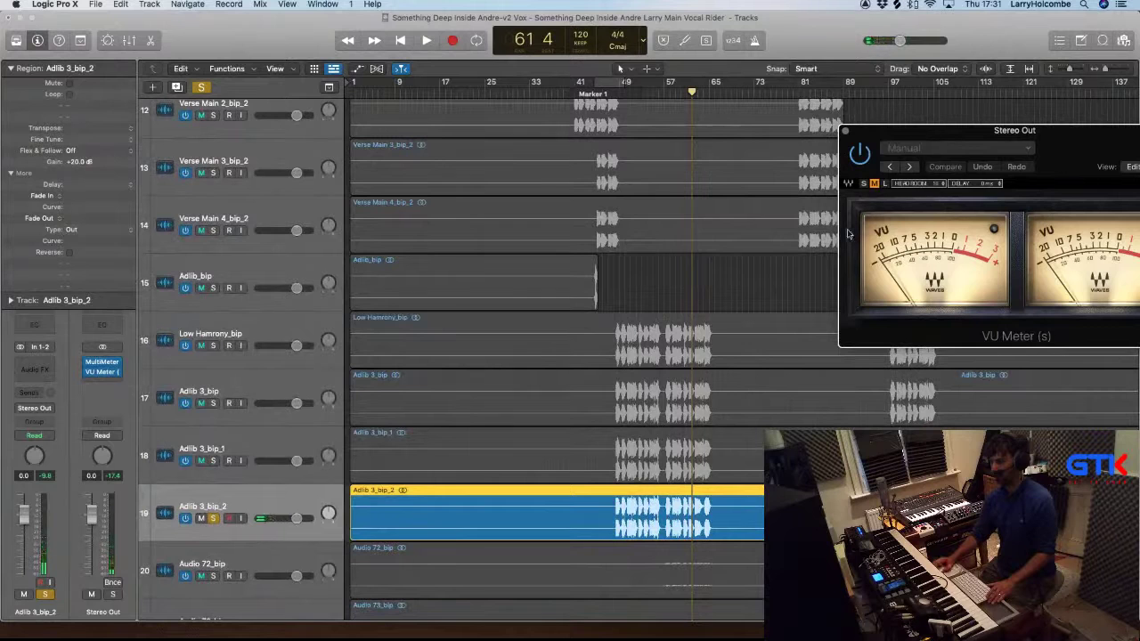
pyautogui.click(694, 559)
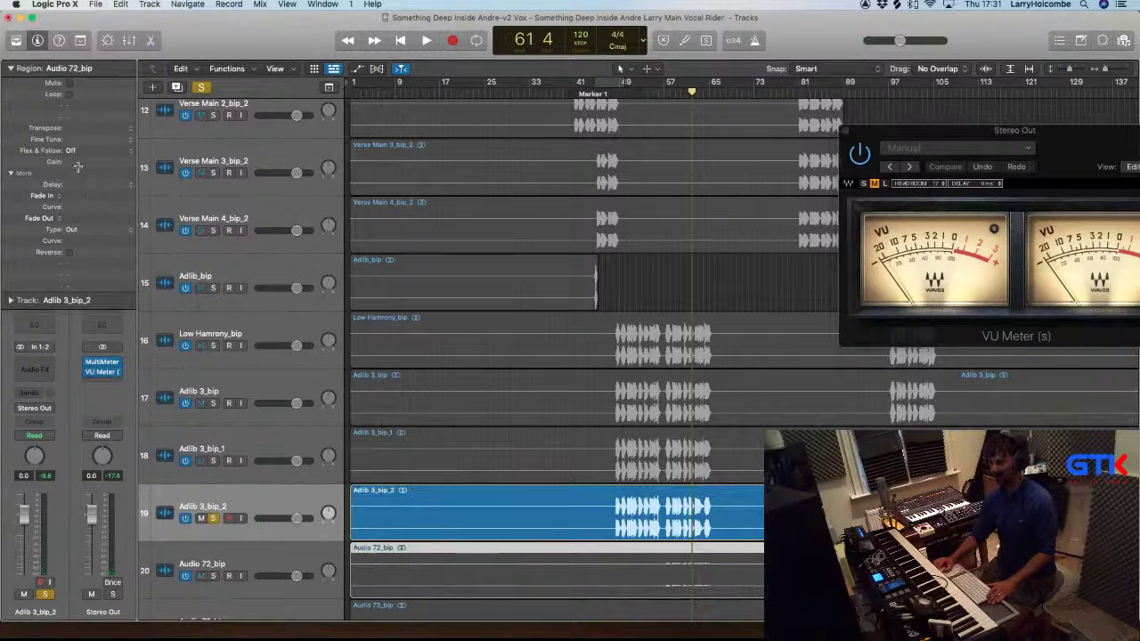
pyautogui.click(214, 576)
pyautogui.press('space')
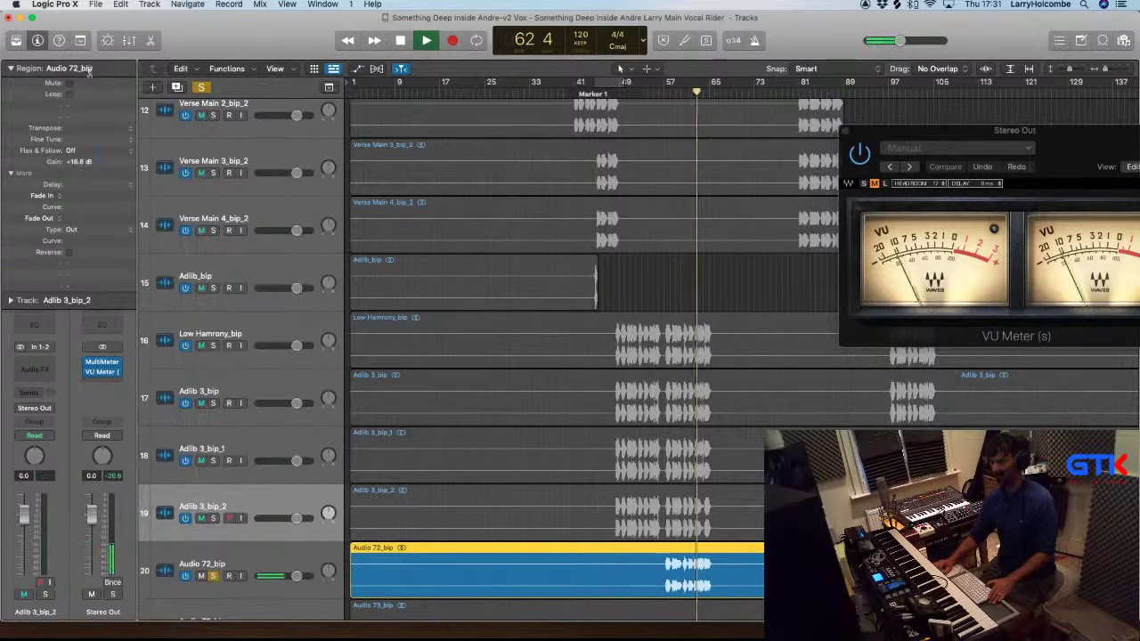
pyautogui.moveTo(82, 161)
pyautogui.mouseDown()
pyautogui.moveTo(81, 133)
pyautogui.moveTo(83, 159)
pyautogui.mouseUp()
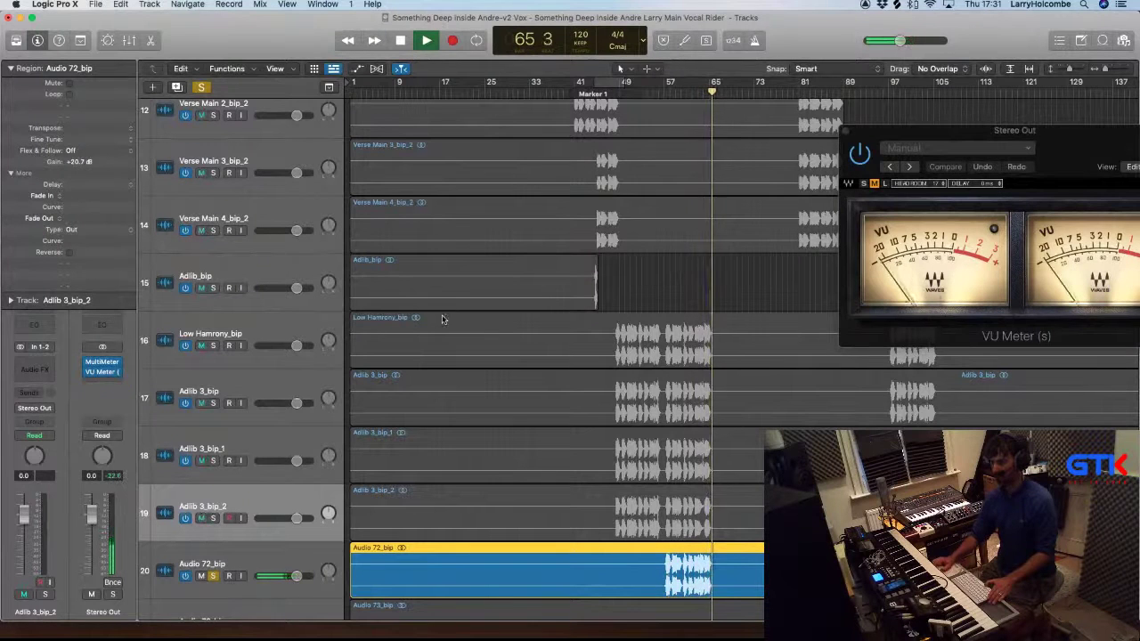
pyautogui.press('space')
pyautogui.press('space')
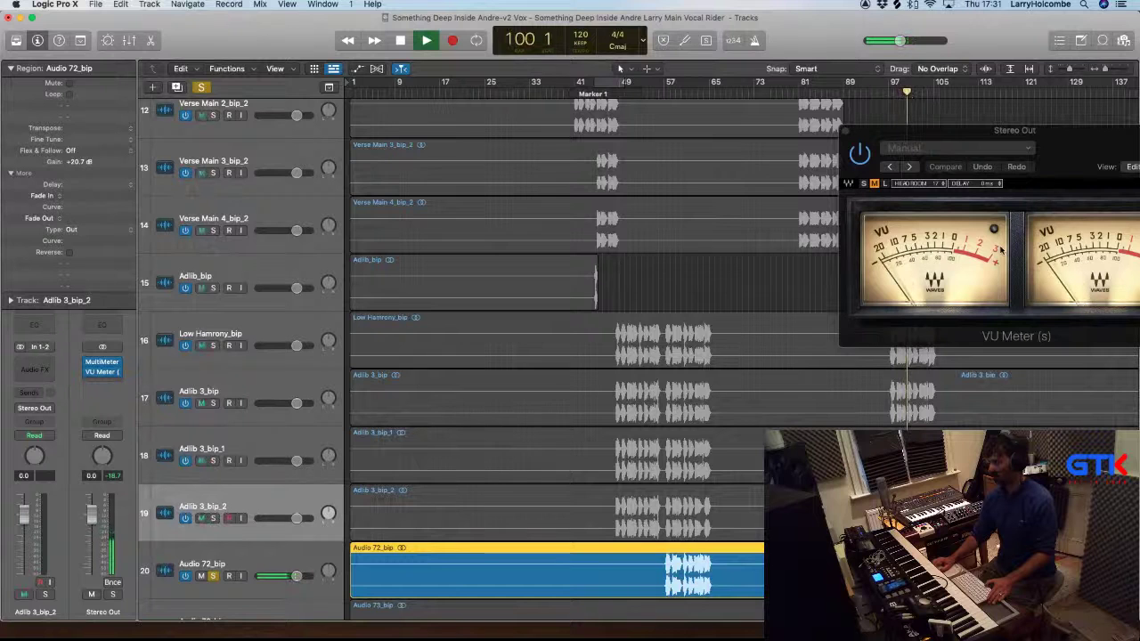
pyautogui.press('space')
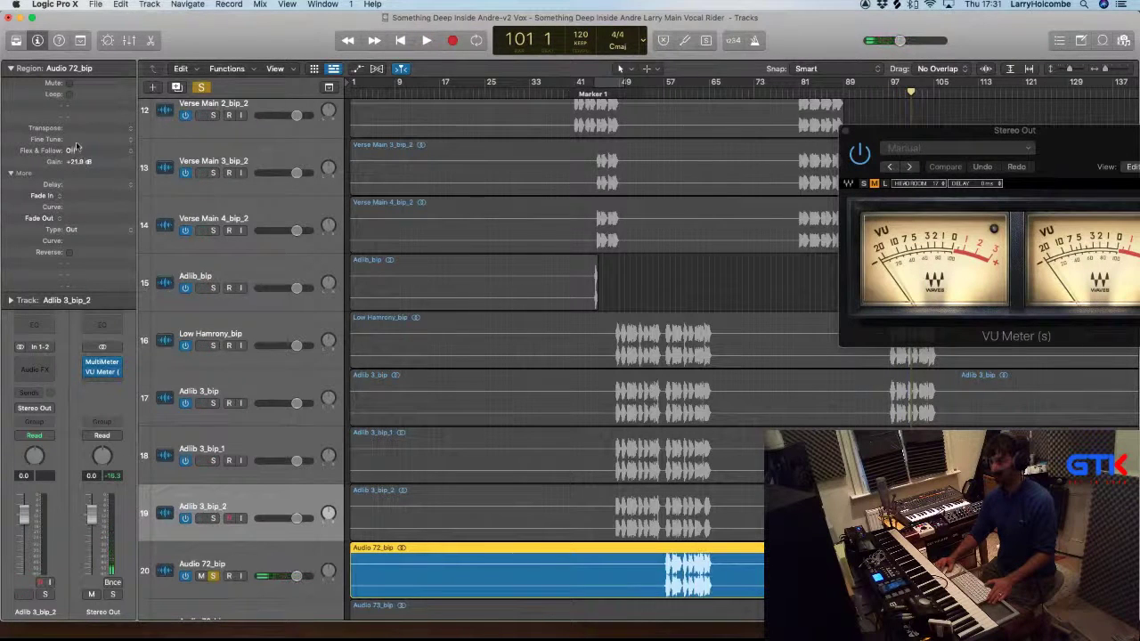
# Try to select the range of regions from Audio 73_bip through Audio 55_bip
pyautogui.press('super+Up')
pyautogui.press('super+Up')
pyautogui.press('super+Up')
pyautogui.press('super+Up')
pyautogui.press('super+Up')
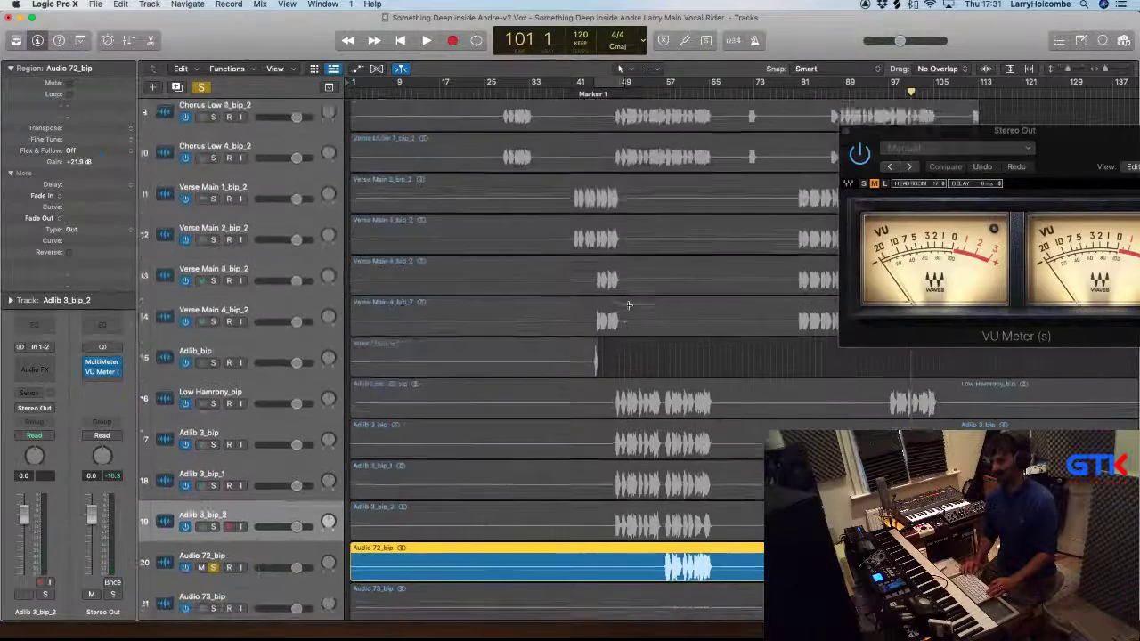
pyautogui.scroll(-5, 630, 312)
pyautogui.click(669, 388)
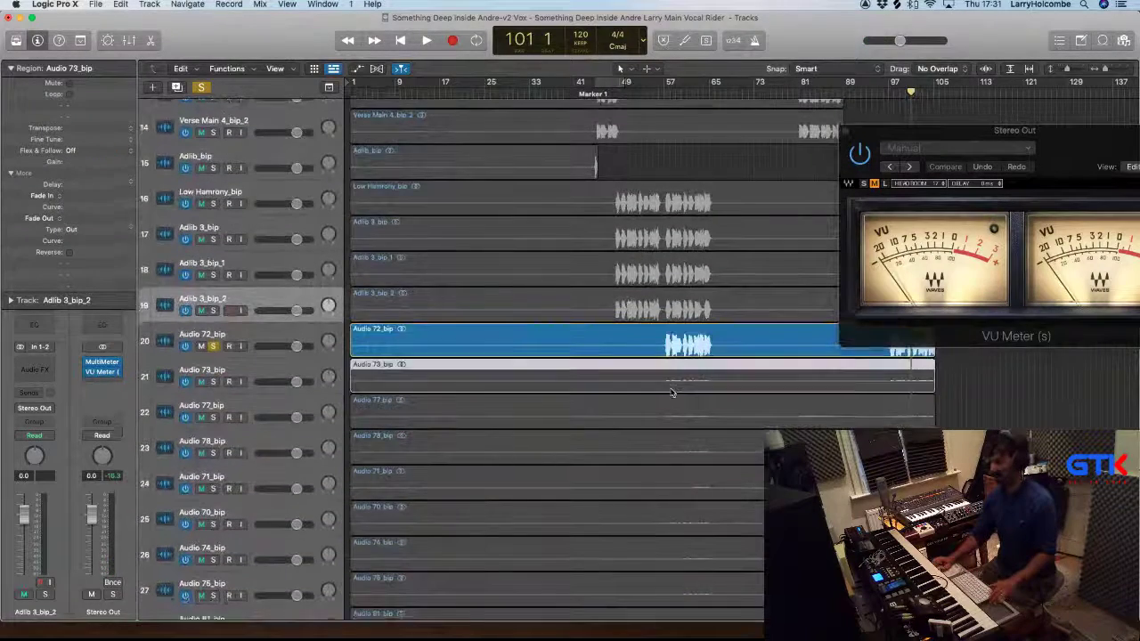
pyautogui.scroll(-5, 674, 409)
pyautogui.scroll(-8, 682, 456)
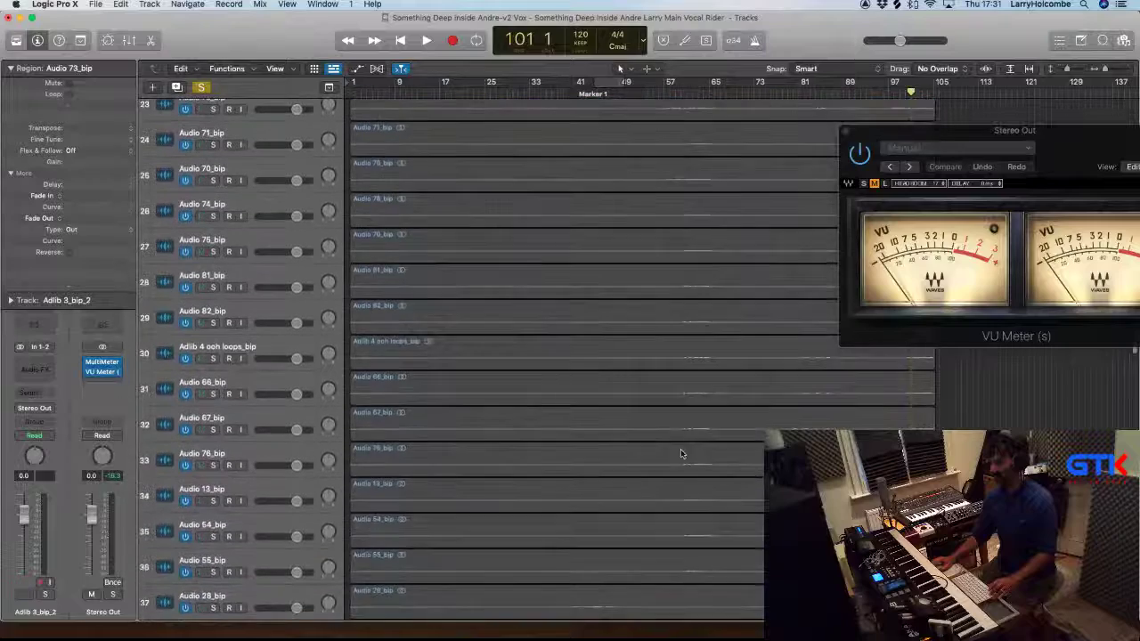
pyautogui.click(667, 327)
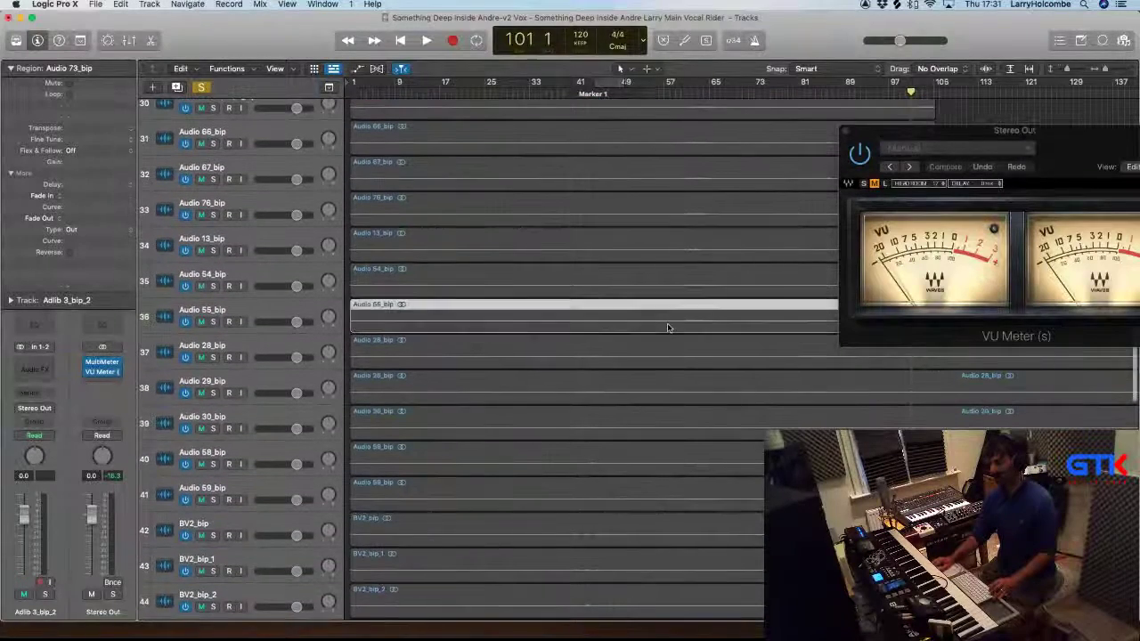
pyautogui.scroll(10, 599, 318)
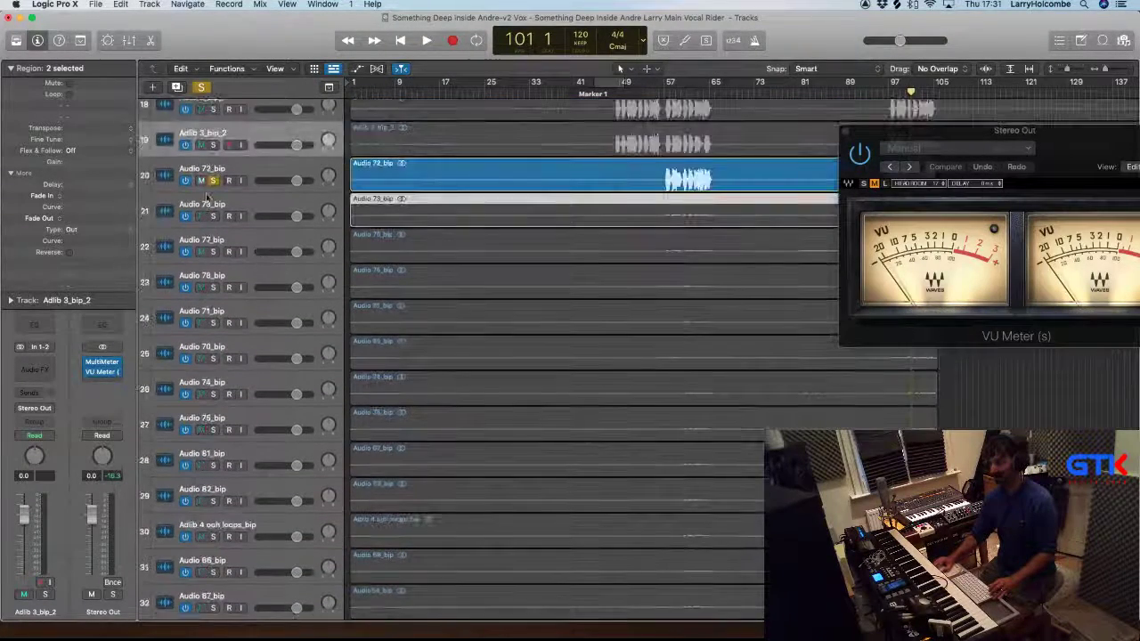
# Select the tracks Audio 73_bip through Audio 55_bip and raise the gain of all their regions to +13.1 dB
pyautogui.click(240, 204)
pyautogui.scroll(-6, 300, 374)
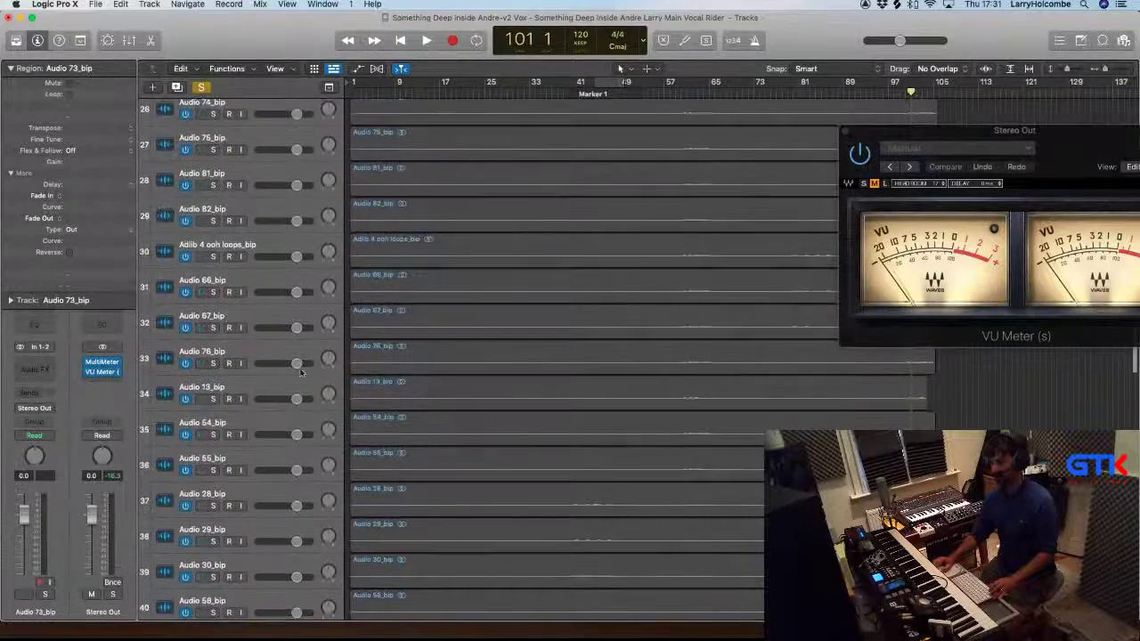
pyautogui.keyDown('shift'); pyautogui.click(253, 449); pyautogui.keyUp('shift')
pyautogui.press('x')
pyautogui.press('x')
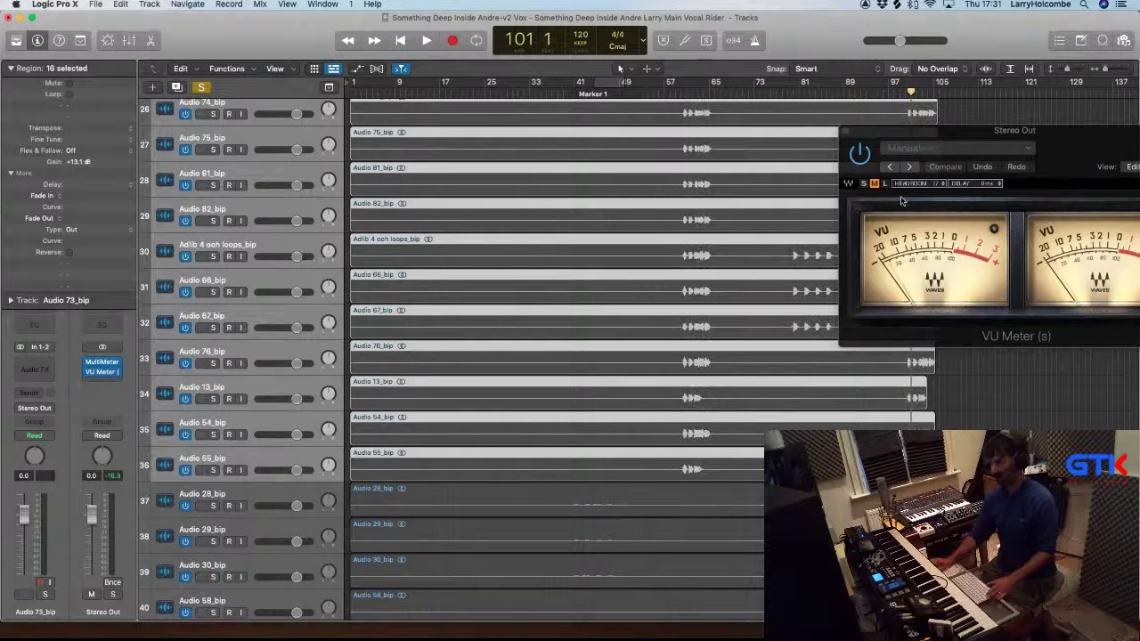
# Play only Audio 73_bip in solo from bar 59, with the VU Meter moved clear of the upper regions
pyautogui.moveTo(884, 137); pyautogui.dragTo(672, 442)
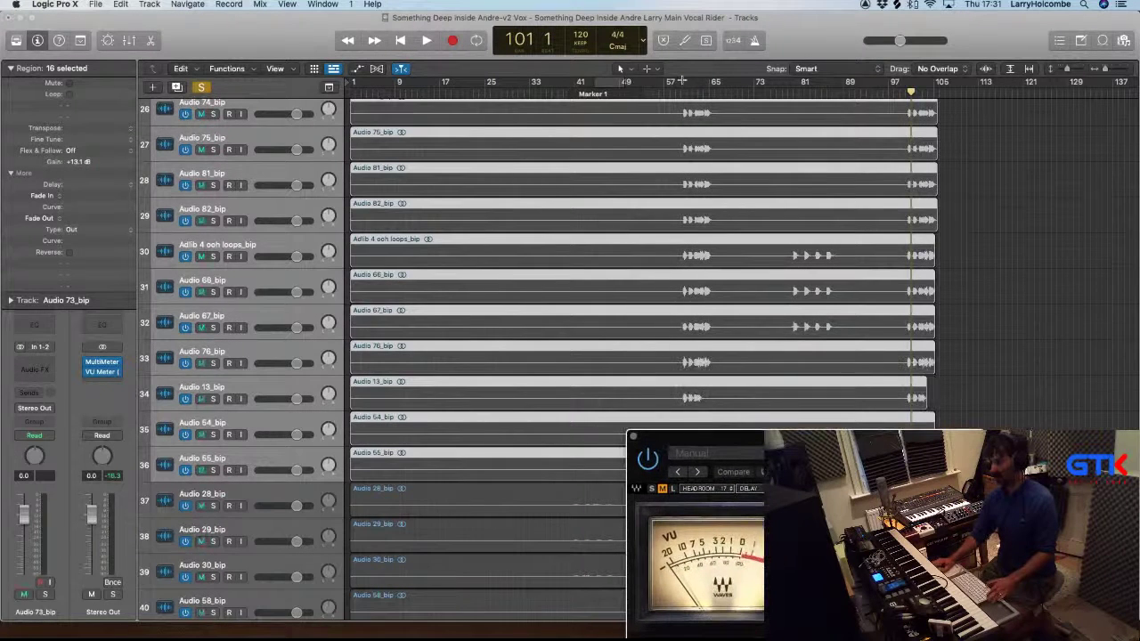
pyautogui.click(676, 92)
pyautogui.scroll(5, 410, 267)
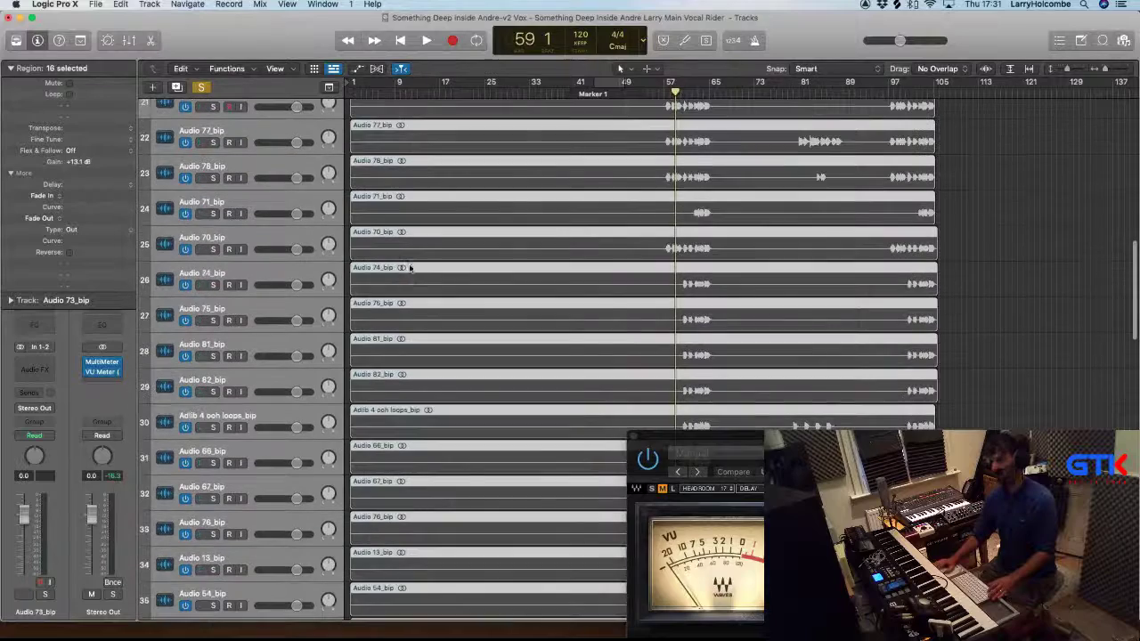
pyautogui.scroll(3, 301, 175)
pyautogui.click(218, 204)
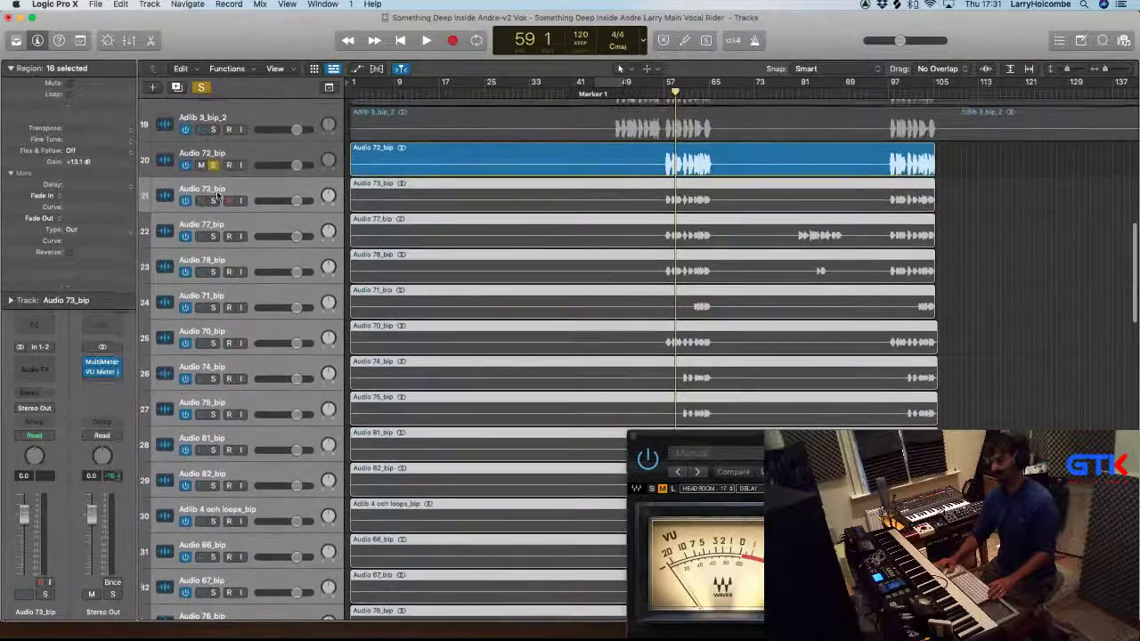
pyautogui.click(214, 204)
pyautogui.click(215, 204)
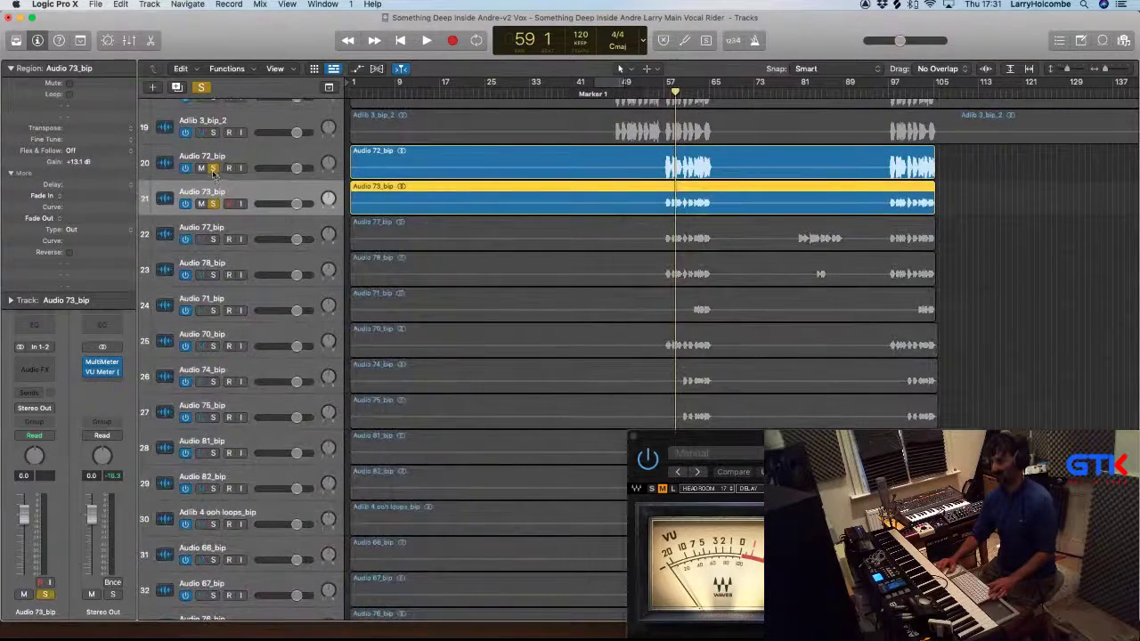
pyautogui.click(213, 168)
pyautogui.press('space')
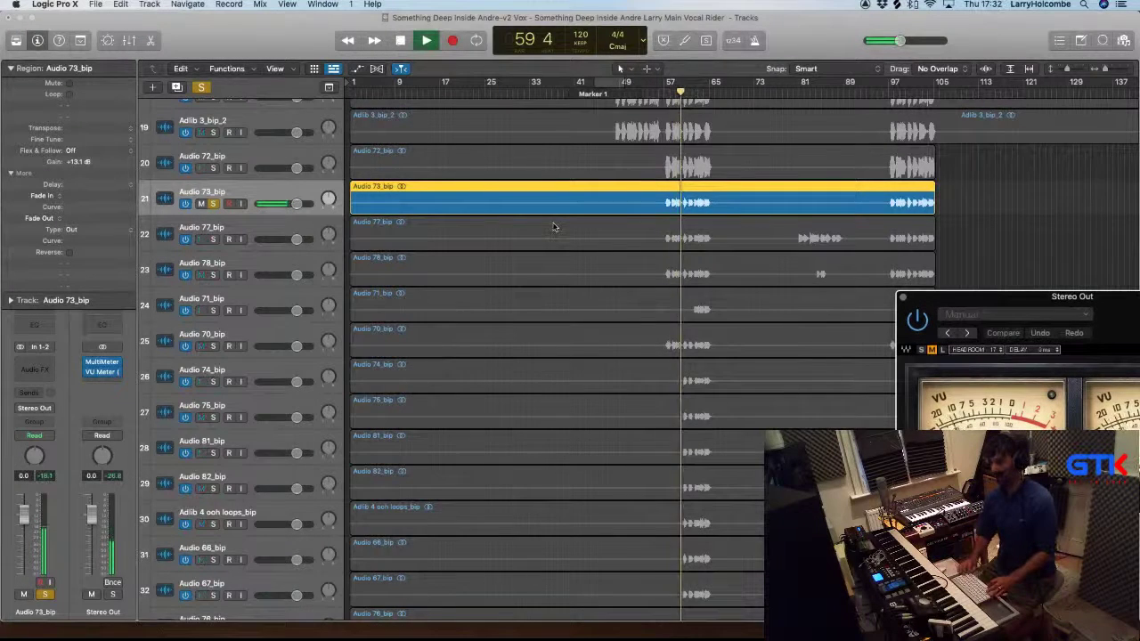
# Select the tracks Audio 77_bip through Audio 55_bip, raise their regions' gain to +19.8 dB, and clear the region selection
pyautogui.press('super+Up')
pyautogui.press('super+Up')
pyautogui.press('super+Up')
pyautogui.press('super+Up')
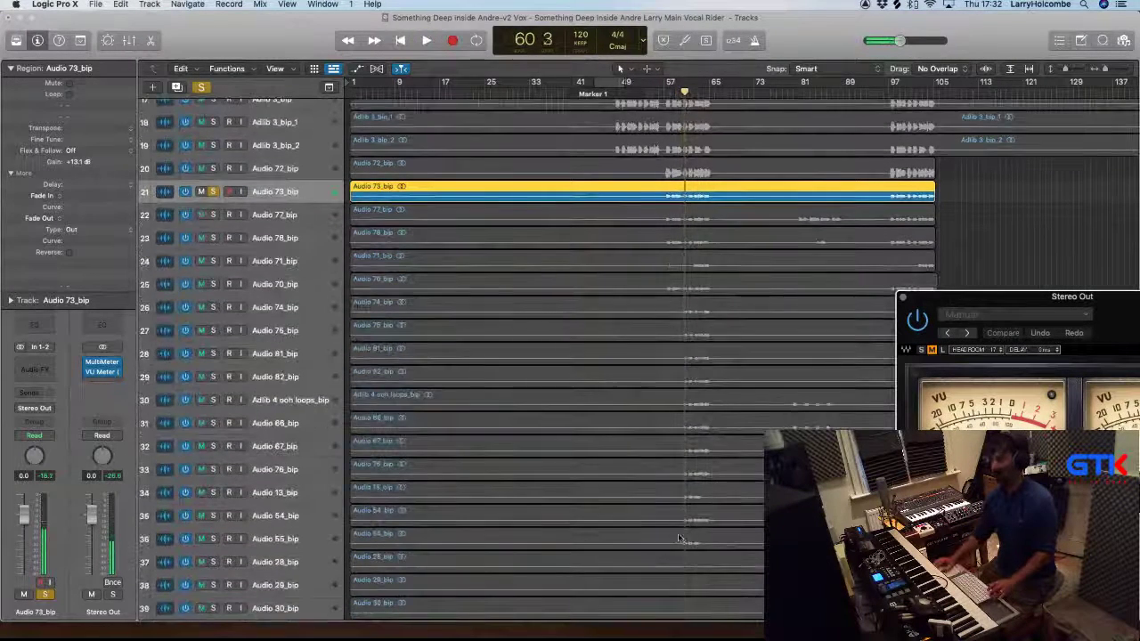
pyautogui.keyDown('shift'); pyautogui.click(663, 540); pyautogui.keyUp('shift')
pyautogui.click(294, 216)
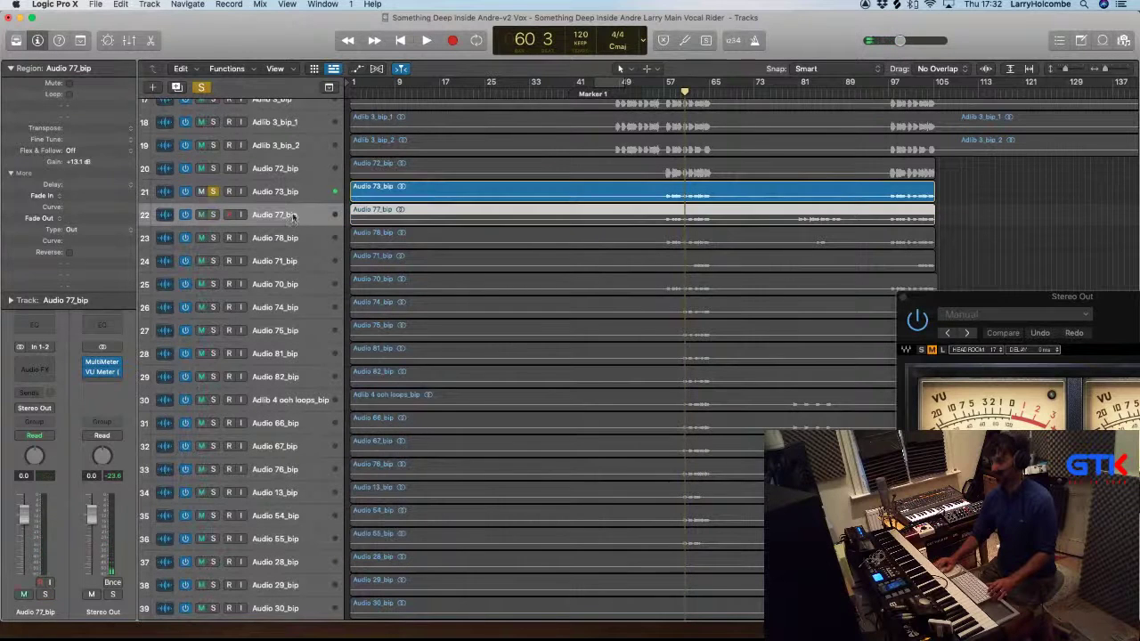
pyautogui.keyDown('shift'); pyautogui.click(282, 539); pyautogui.keyUp('shift')
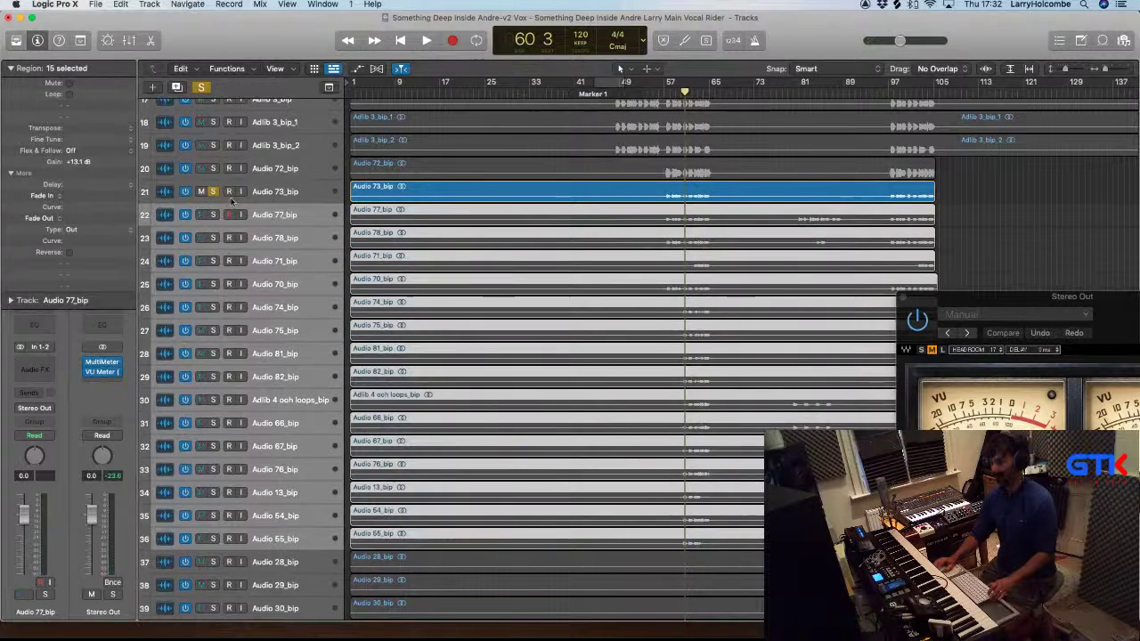
pyautogui.moveTo(81, 115); pyautogui.dragTo(85, 65)
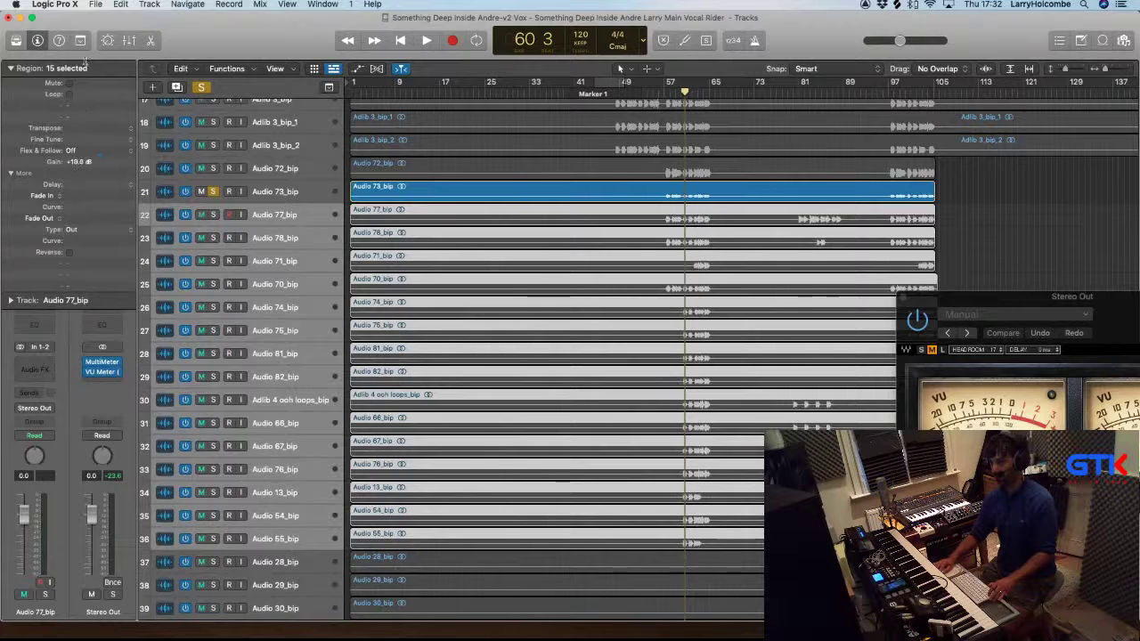
pyautogui.click(1000, 217)
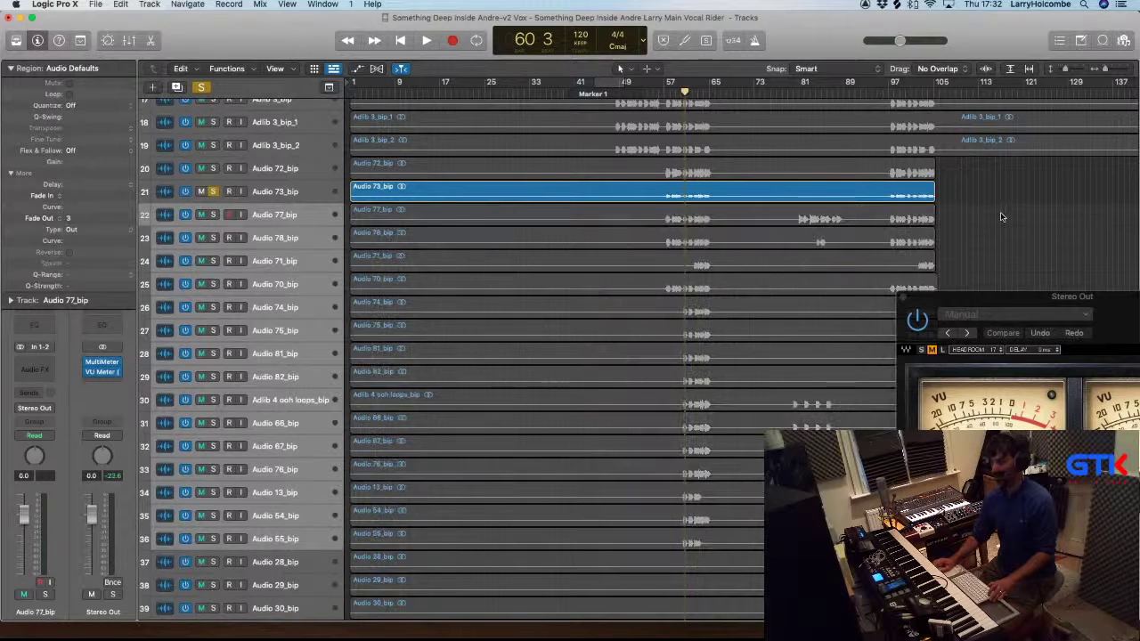
# Select and play the soloed Audio 73_bip track, raise its region's gain to +19.7 dB, and replay from about bar 59
pyautogui.press('super+Up')
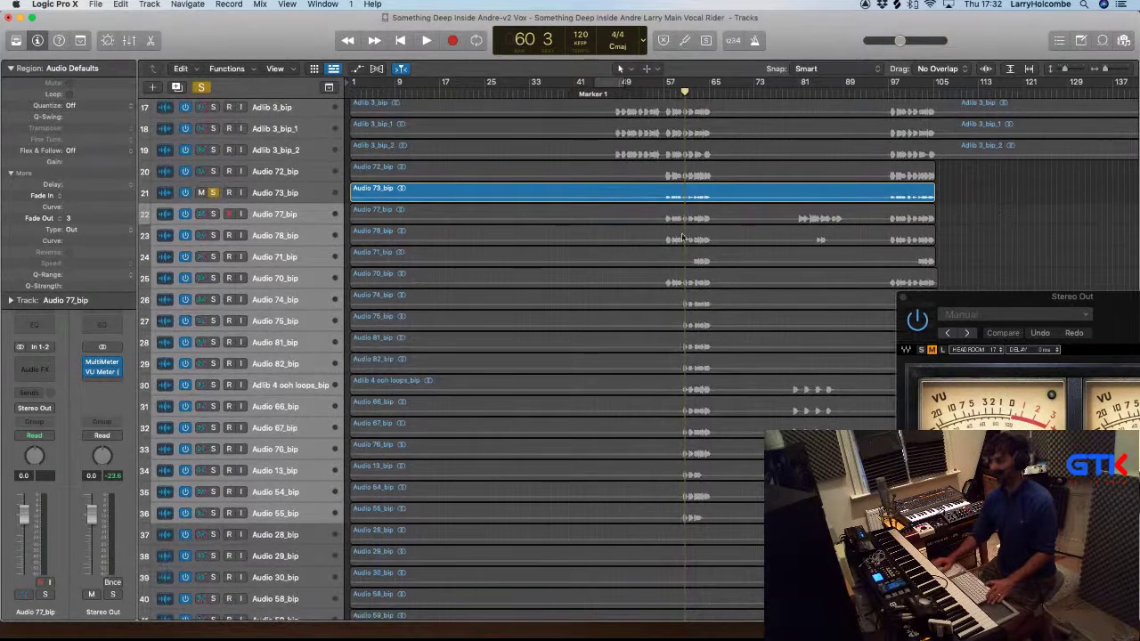
pyautogui.click(294, 194)
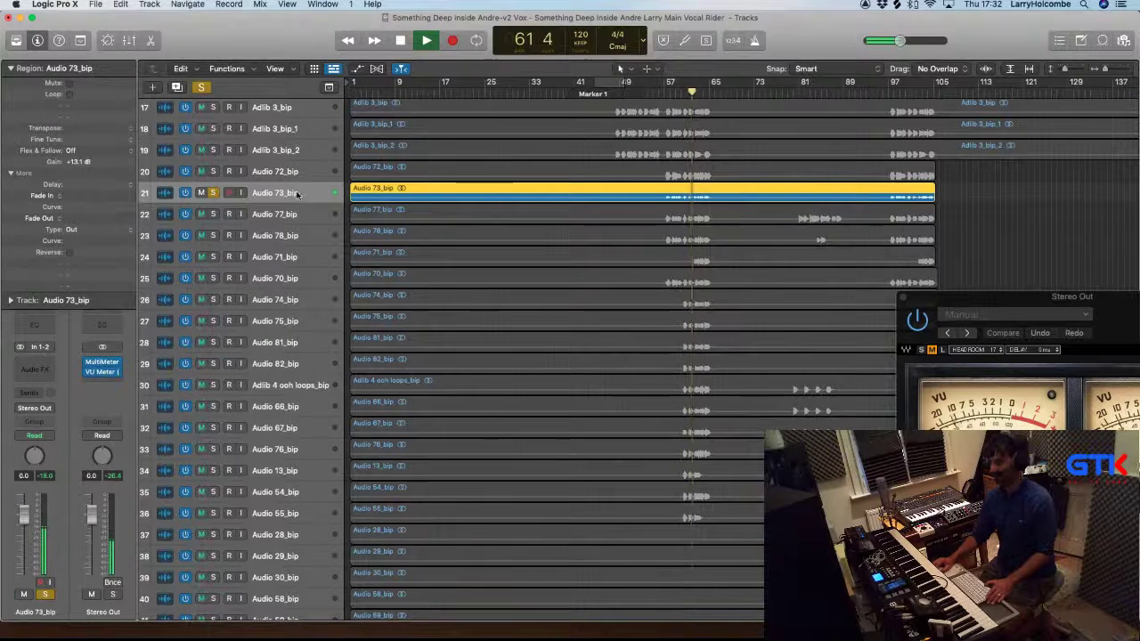
pyautogui.click(979, 200)
pyautogui.click(685, 195)
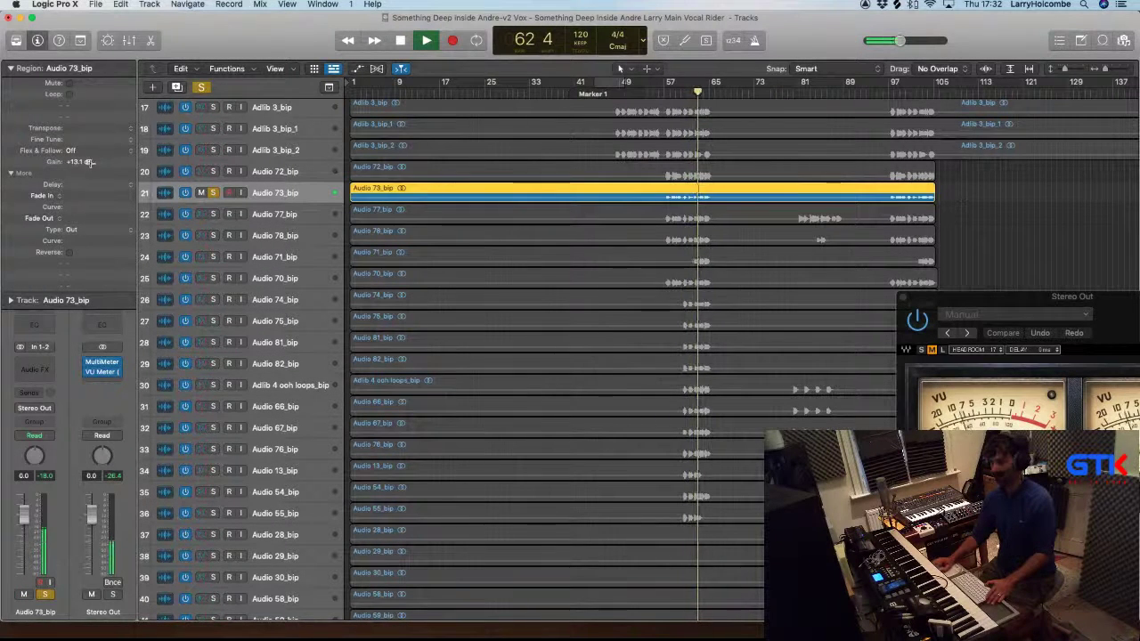
pyautogui.click(669, 93)
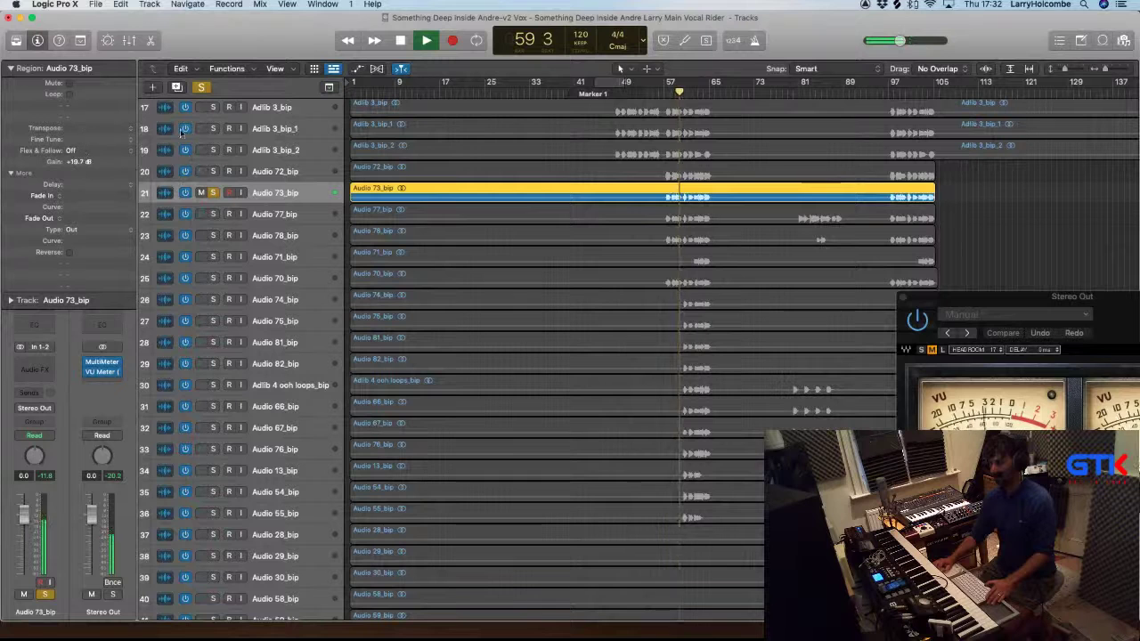
# Compare the waveforms of Audio 77_bip and Audio 78_bip with Audio 73_bip, and listen to Audio 78_bip in solo
pyautogui.moveTo(612, 175); pyautogui.dragTo(842, 281)
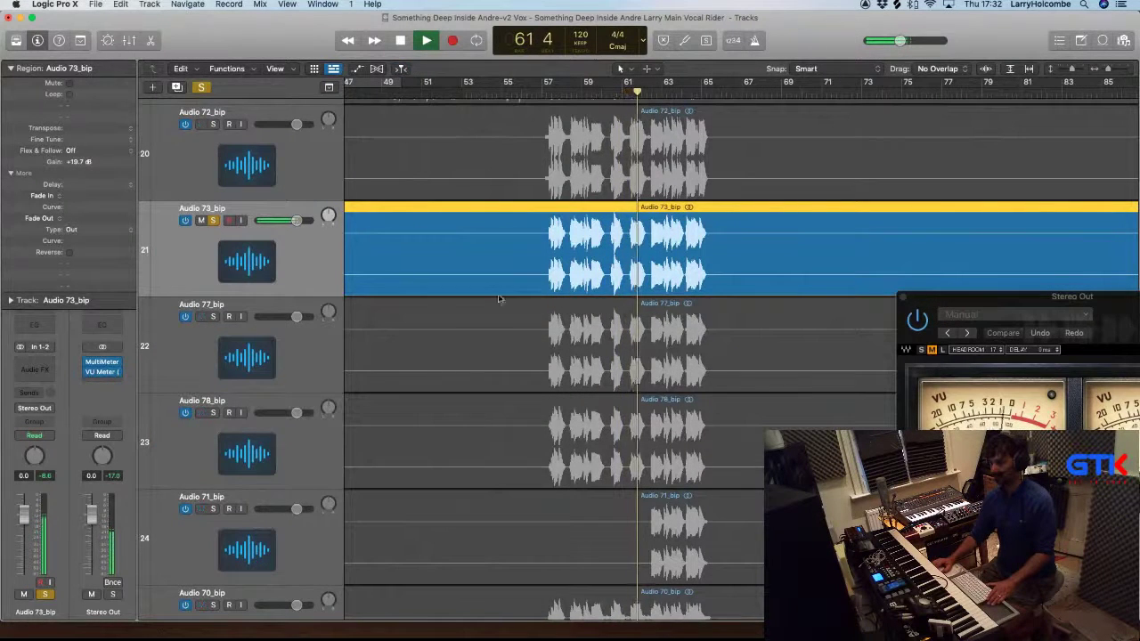
pyautogui.click(410, 332)
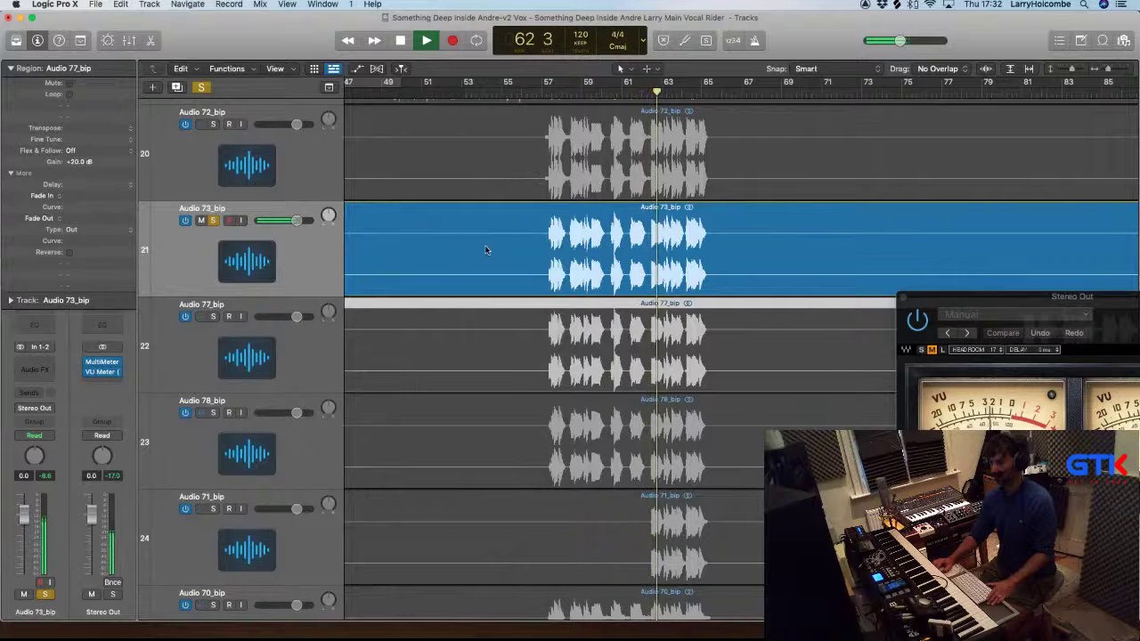
pyautogui.press('Down')
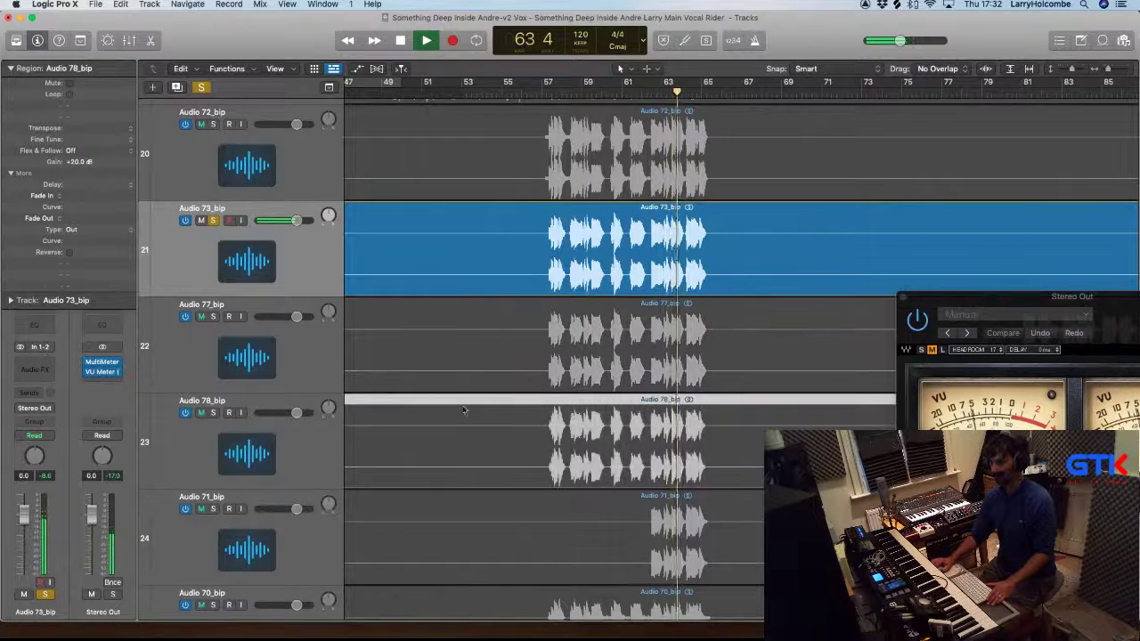
pyautogui.keyDown('alt'); pyautogui.click(214, 413); pyautogui.keyUp('alt')
pyautogui.press('super+Up')
pyautogui.press('super+Up')
pyautogui.press('super+Up')
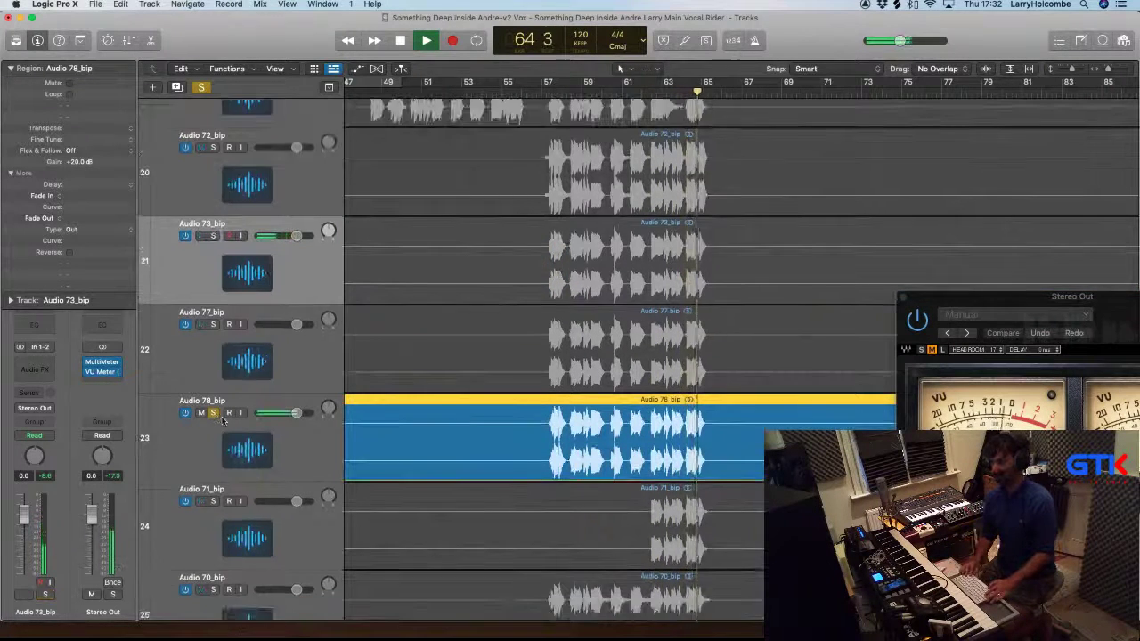
pyautogui.press('super+Up')
pyautogui.scroll(-15, 223, 420)
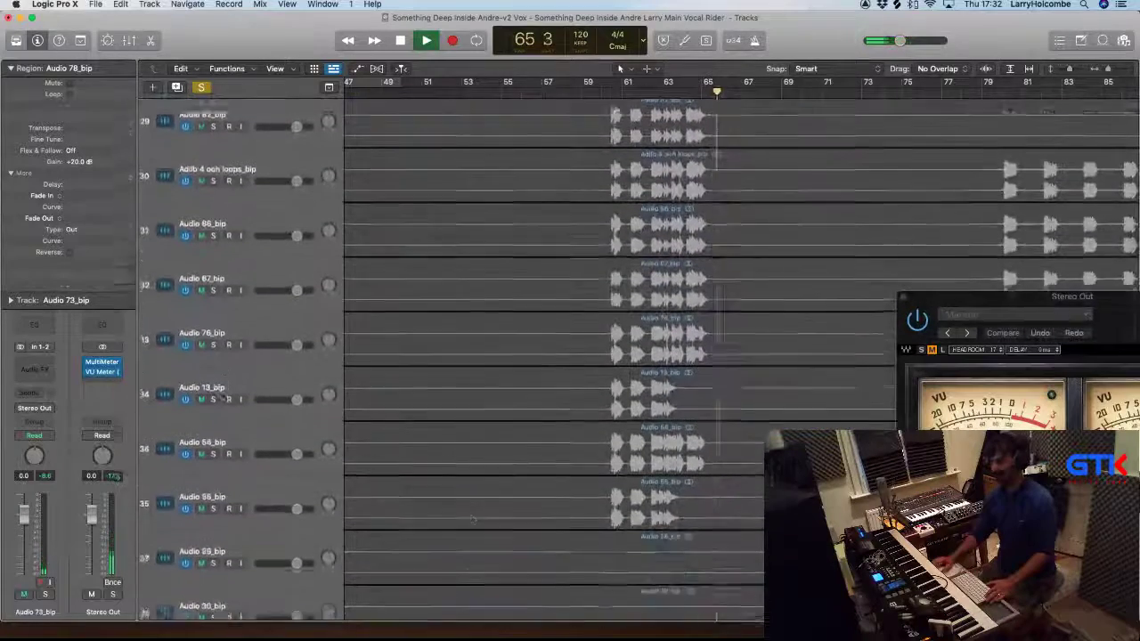
pyautogui.press('space')
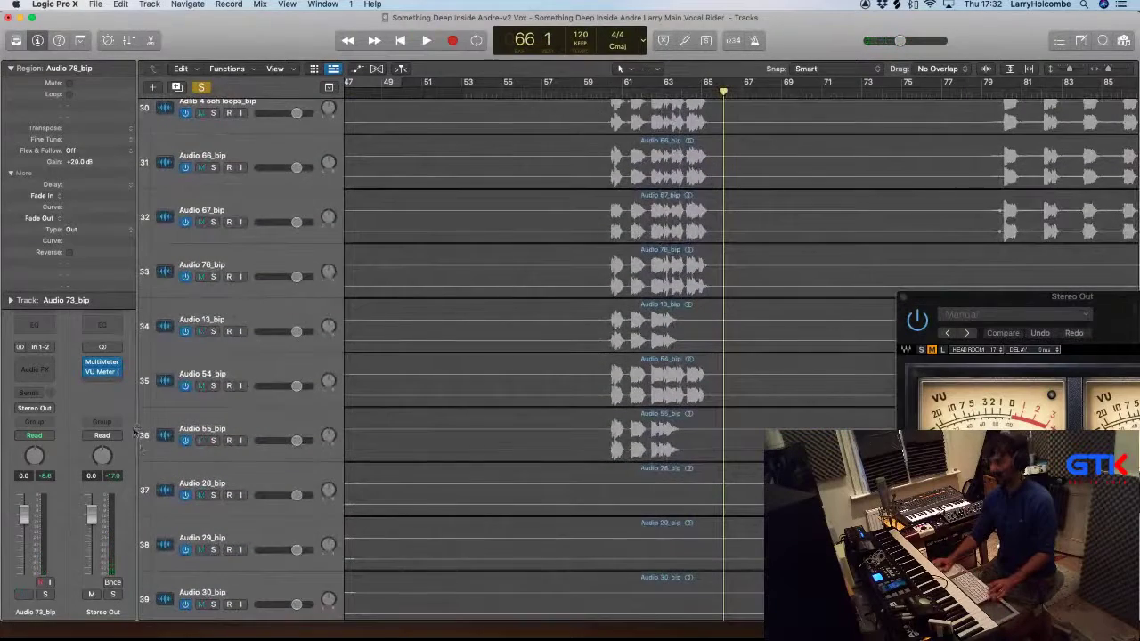
# Play only Audio 55_bip in solo from about bar 60 to check its level, and stop playback
pyautogui.click(213, 440)
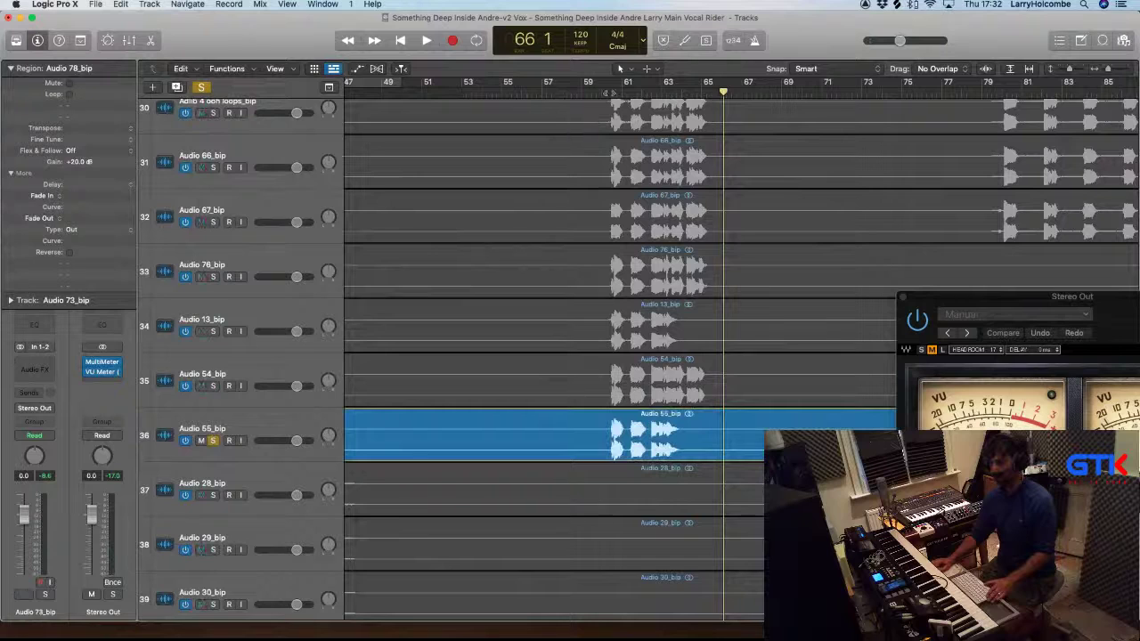
pyautogui.press('space')
pyautogui.click(274, 419)
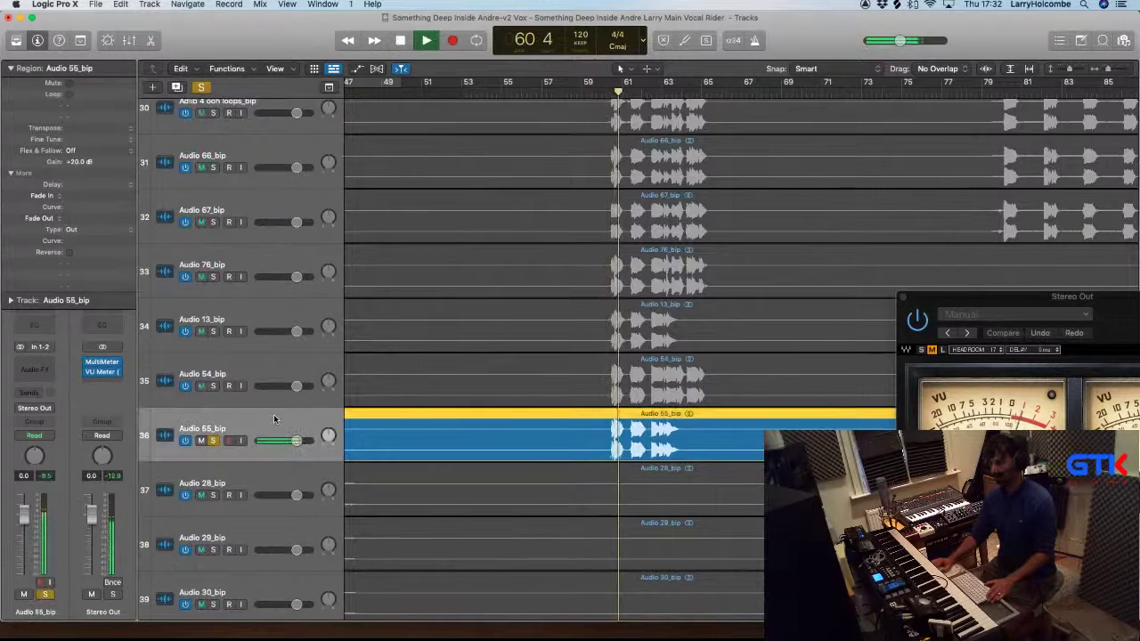
pyautogui.hscroll(2, 410, 385)
pyautogui.scroll(-8, 410, 387)
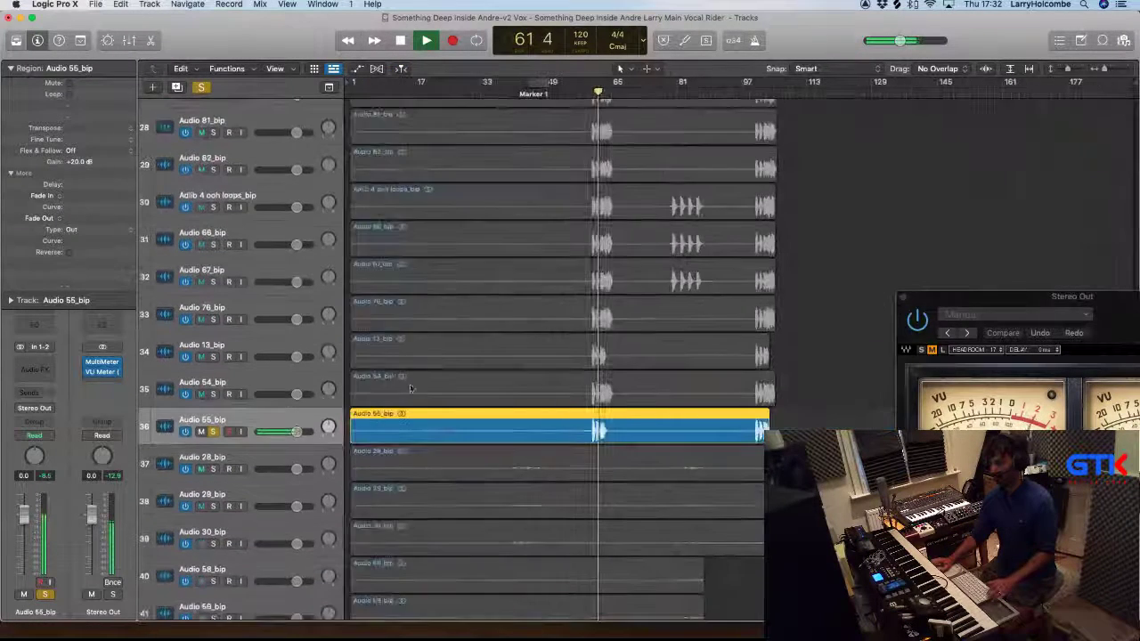
pyautogui.scroll(-5, 410, 389)
pyautogui.press('space')
# Raise the gain of the regions Audio 28_bip, Audio 29_bip and Audio 30_bip to +13.1 dB and play Audio 28_bip in solo from bar 41
pyautogui.click(443, 308)
pyautogui.keyDown('shift'); pyautogui.click(455, 381); pyautogui.keyUp('shift')
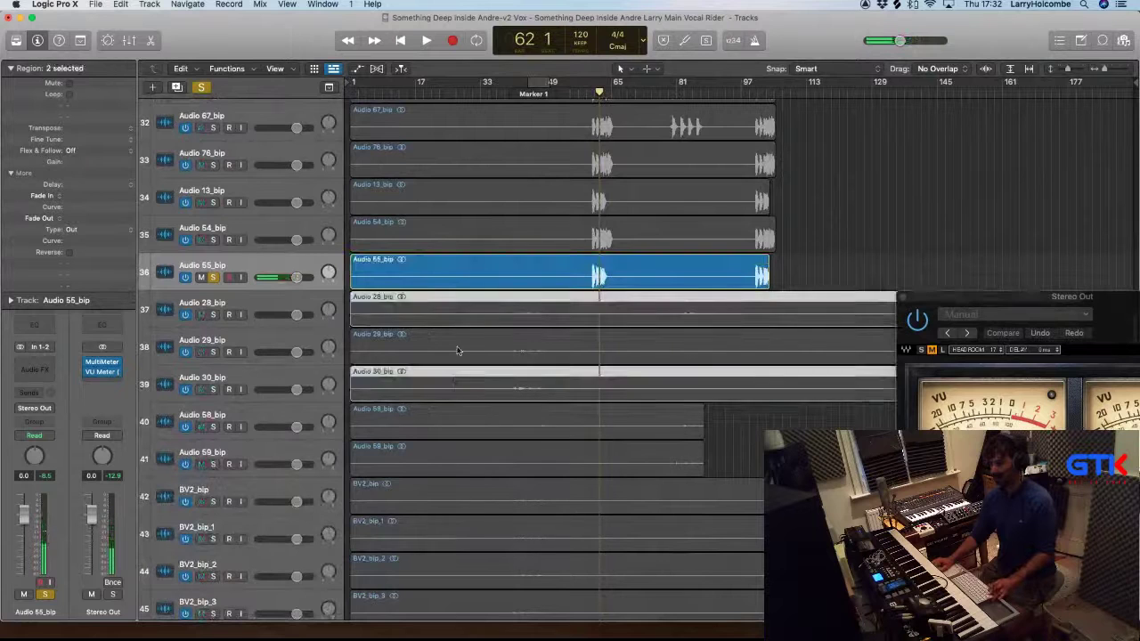
pyautogui.keyDown('shift'); pyautogui.click(457, 350); pyautogui.keyUp('shift')
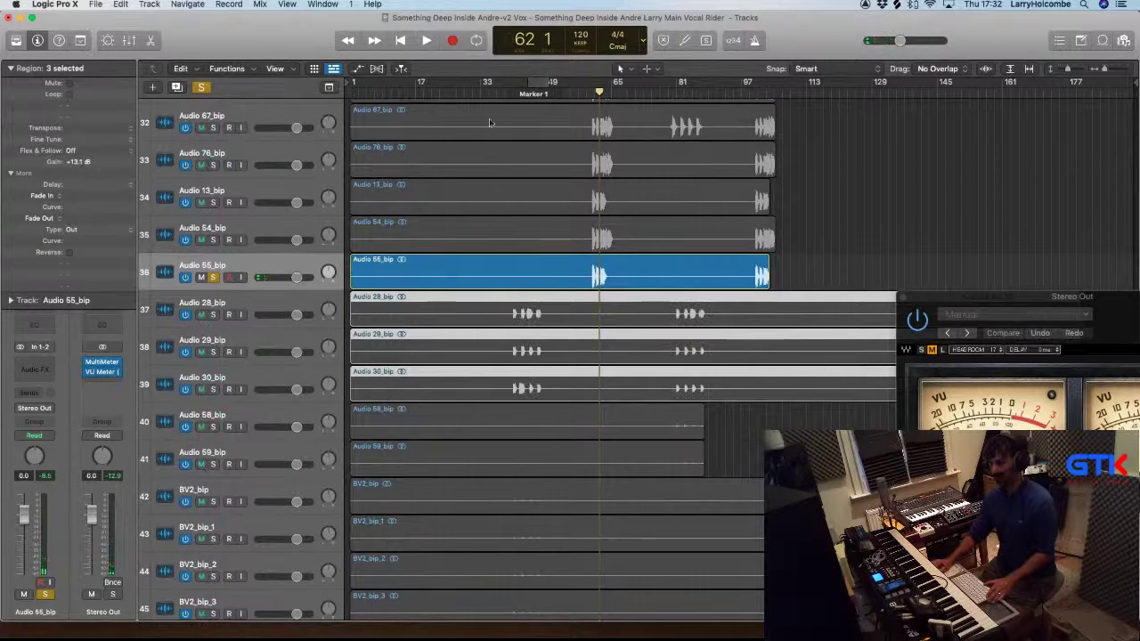
pyautogui.click(512, 94)
pyautogui.click(243, 305)
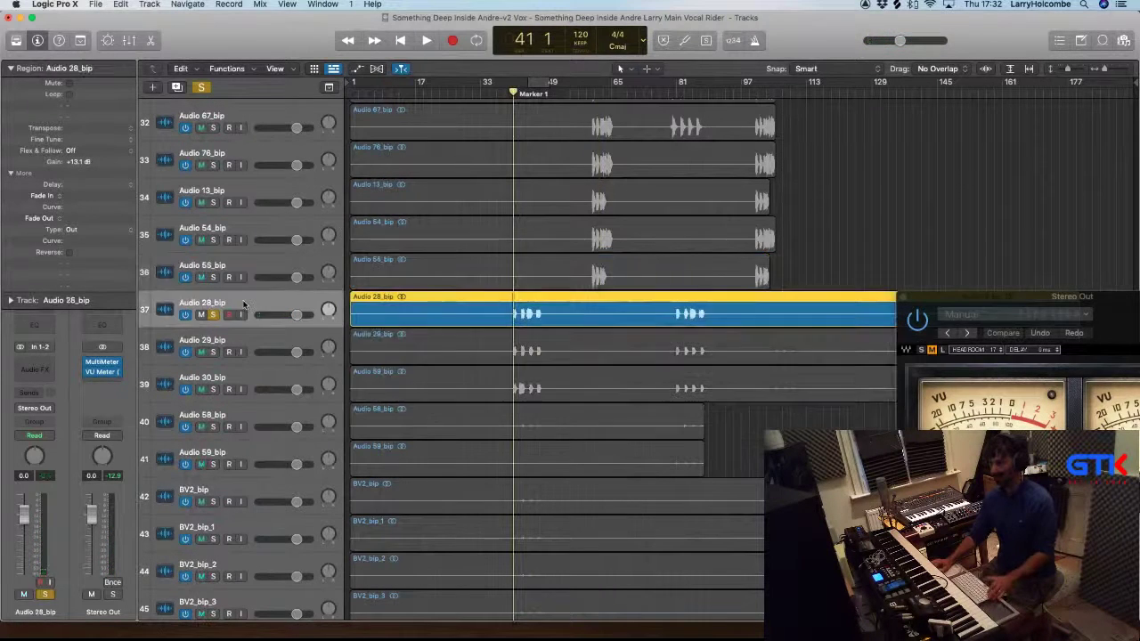
pyautogui.press('space')
# Raise the gain of the regions Audio 29_bip and Audio 30_bip to +17.2 dB
pyautogui.click(454, 349)
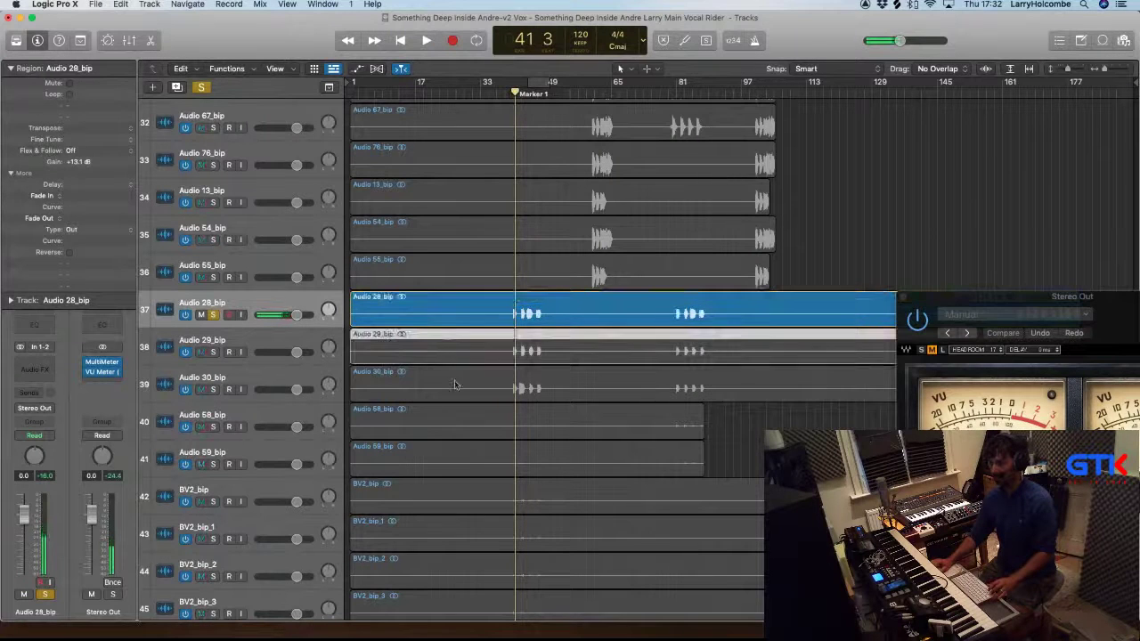
pyautogui.keyDown('shift'); pyautogui.click(454, 386); pyautogui.keyUp('shift')
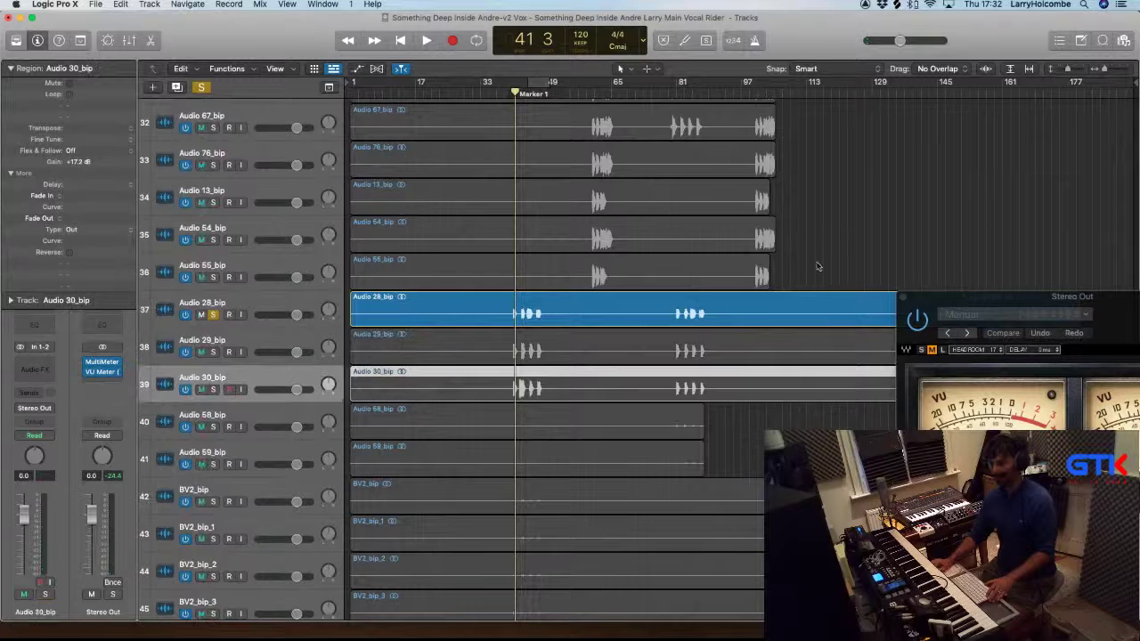
pyautogui.click(490, 352)
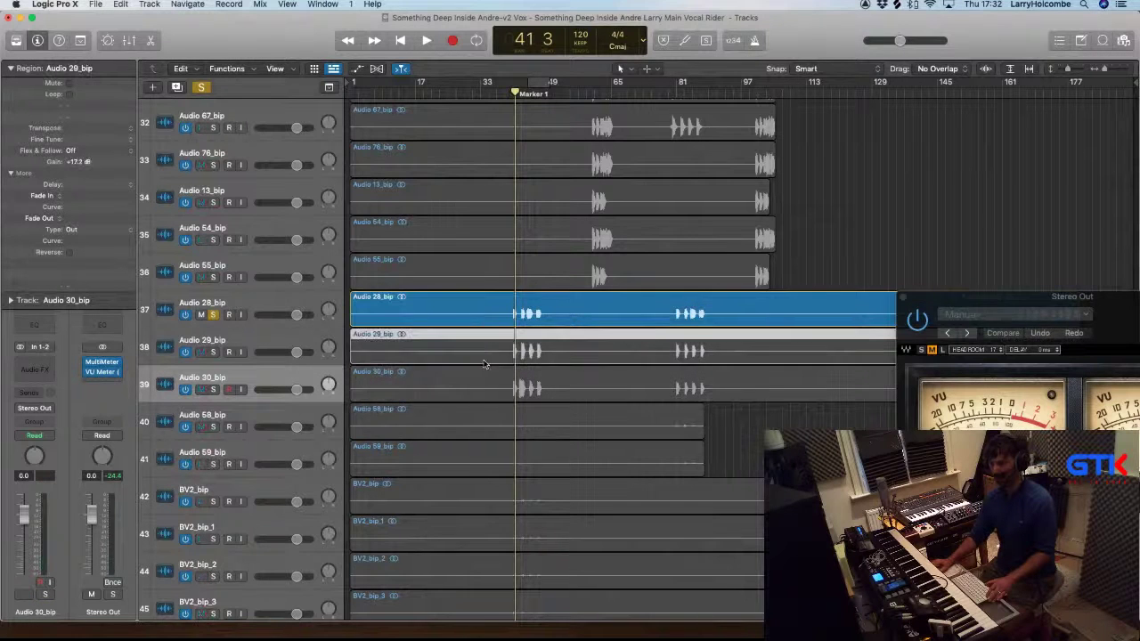
# Set the gain of the regions Audio 28_bip, Audio 29_bip and Audio 30_bip to +18.0 dB each, playing Audio 28_bip to check its level
pyautogui.click(473, 327)
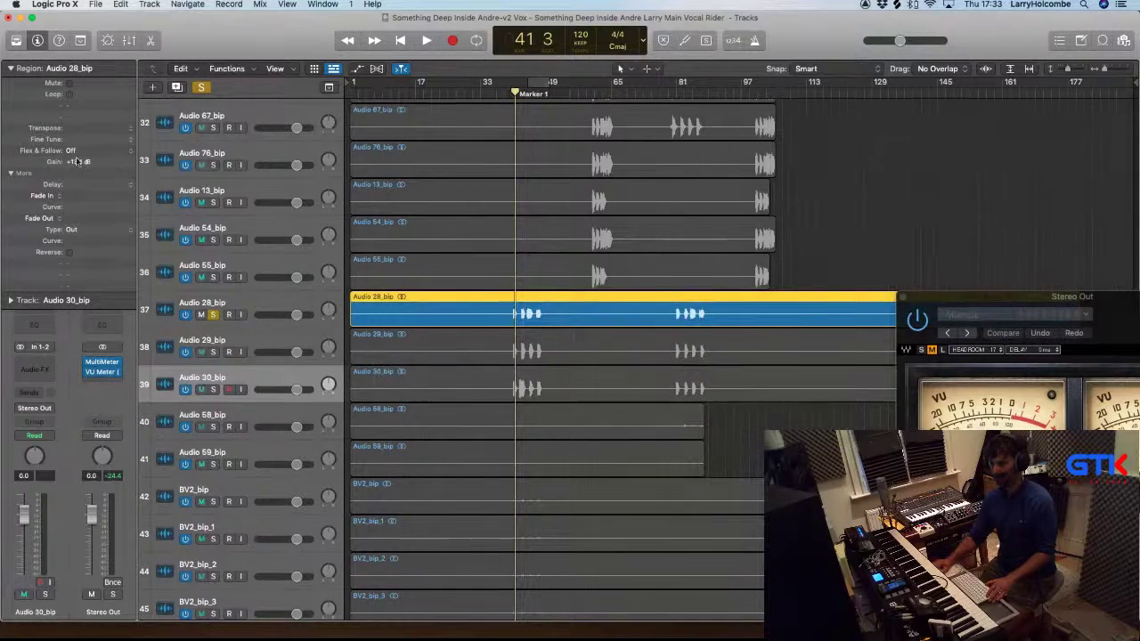
pyautogui.press('space')
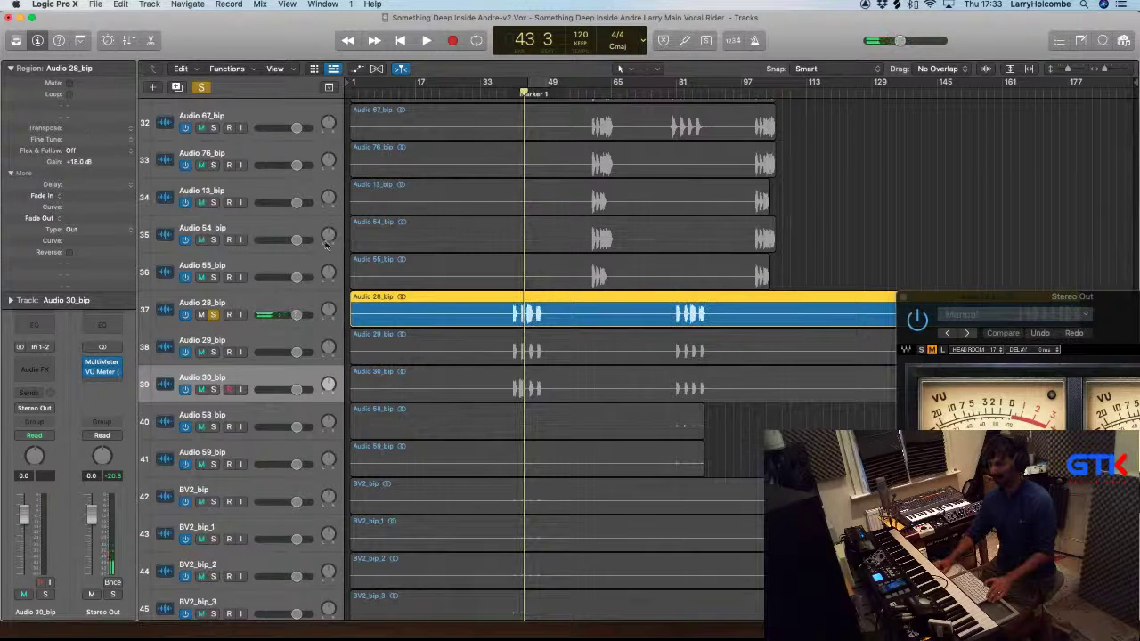
pyautogui.click(465, 345)
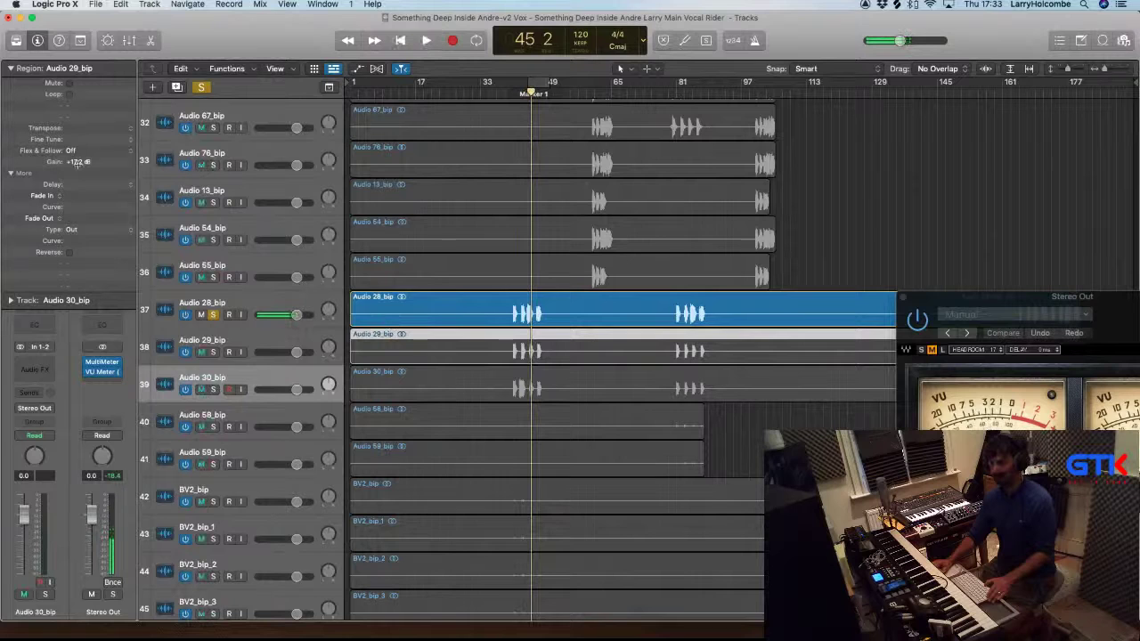
pyautogui.write('18')
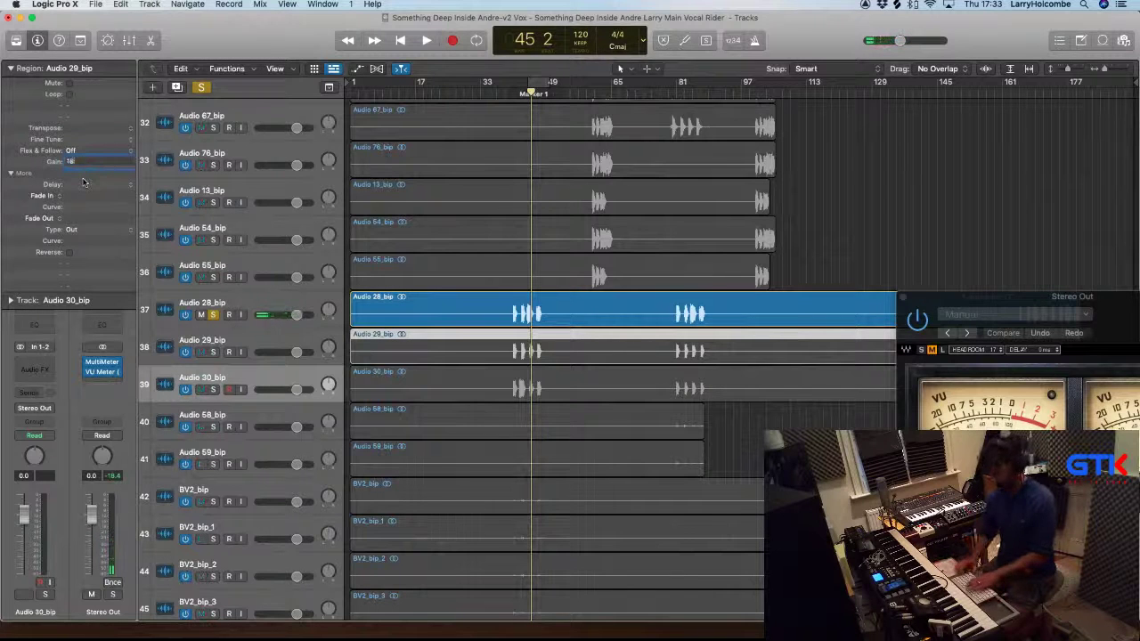
pyautogui.press('Return')
pyautogui.click(491, 380)
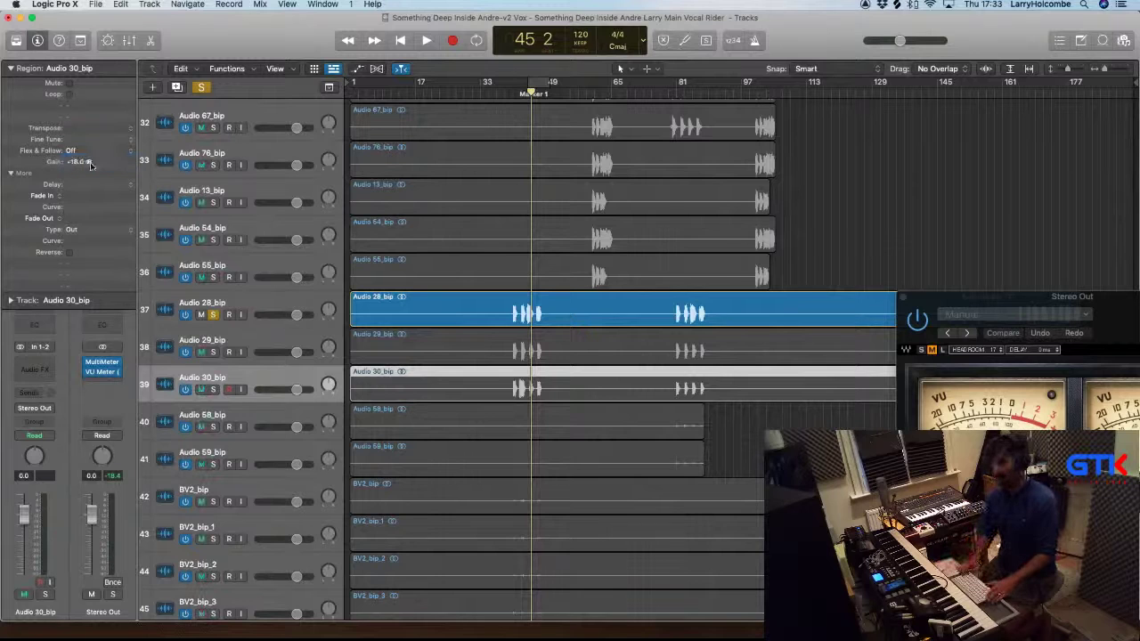
pyautogui.write('8')
pyautogui.press('Return')
pyautogui.click(817, 210)
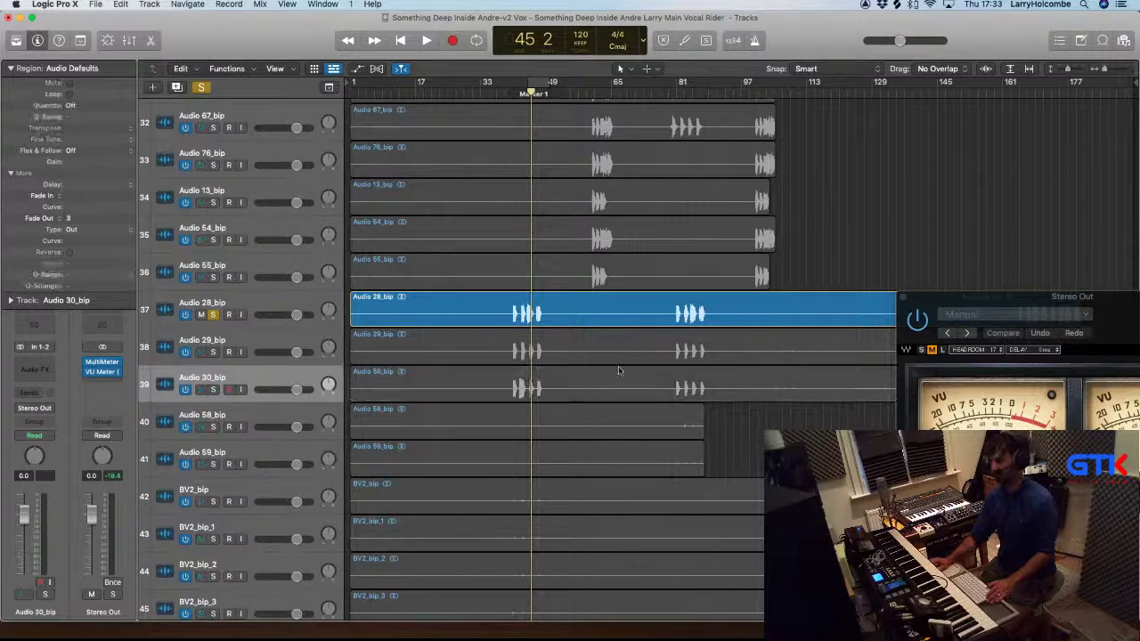
# Turn off soloing, select the Audio 58_bip region, and set the cycle range to about bars 81 to 89
pyautogui.press('super+Up')
pyautogui.press('super+Up')
pyautogui.press('super+Up')
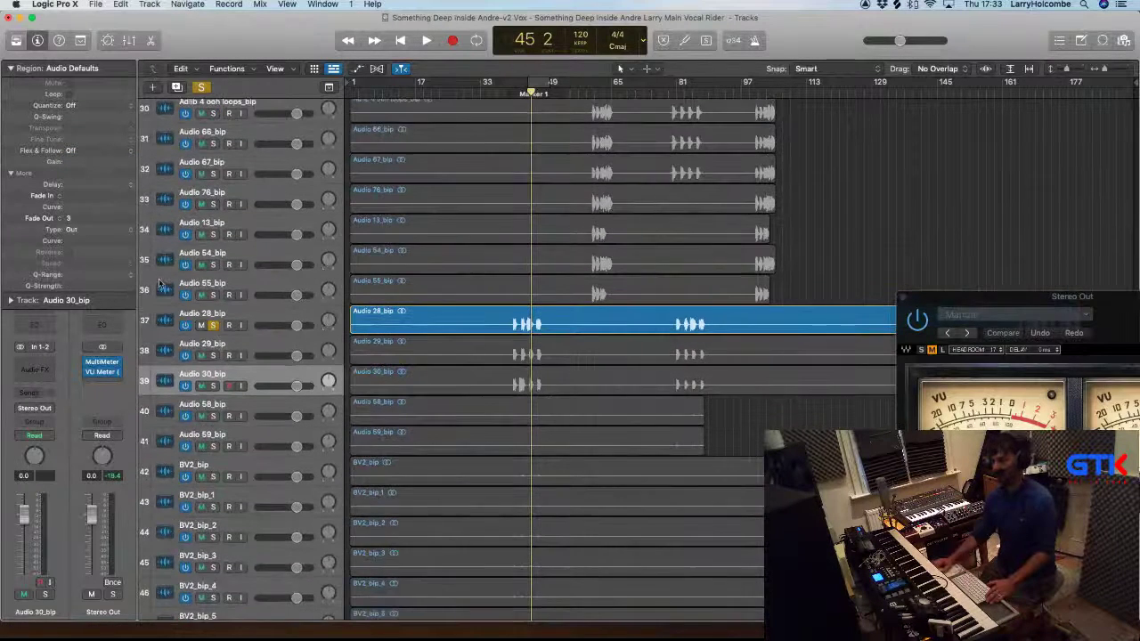
pyautogui.press('super+a')
pyautogui.moveTo(658, 383); pyautogui.dragTo(766, 458)
pyautogui.click(587, 249)
pyautogui.moveTo(659, 85); pyautogui.dragTo(817, 85)
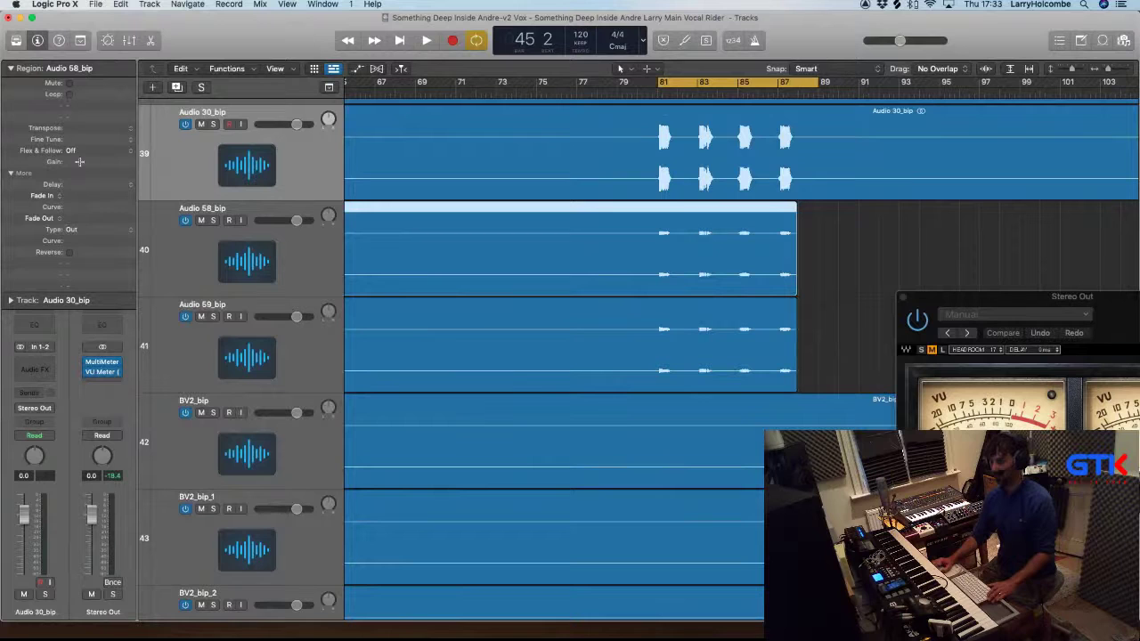
# Set the gain of the regions Audio 58_bip and Audio 59_bip to +18.0 dB each
pyautogui.press('Return')
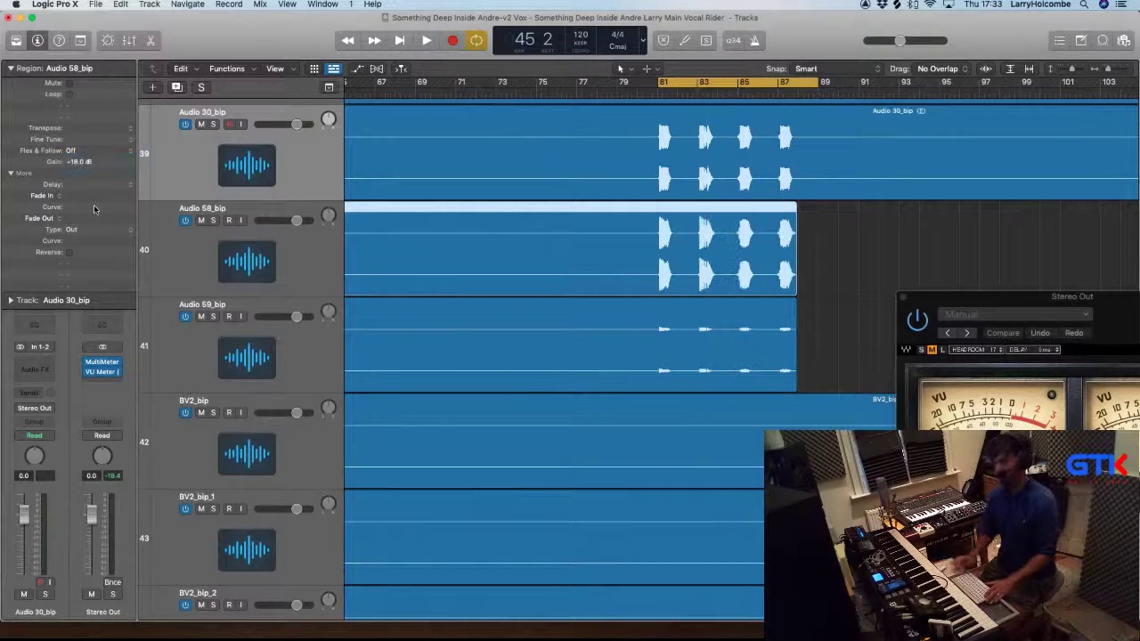
pyautogui.click(493, 311)
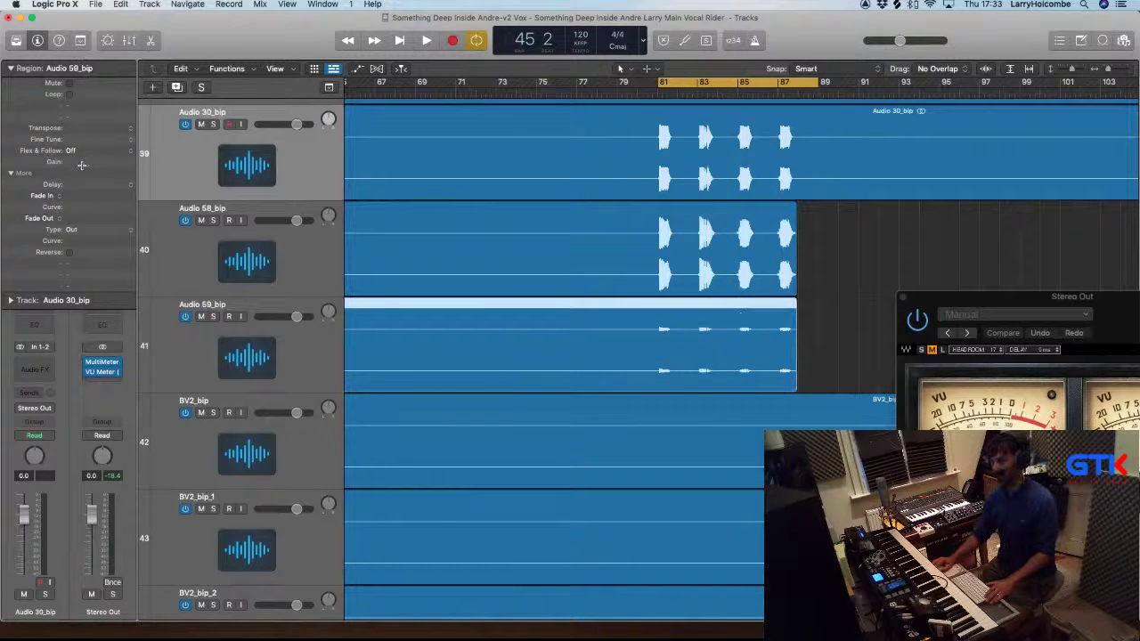
pyautogui.press('Return')
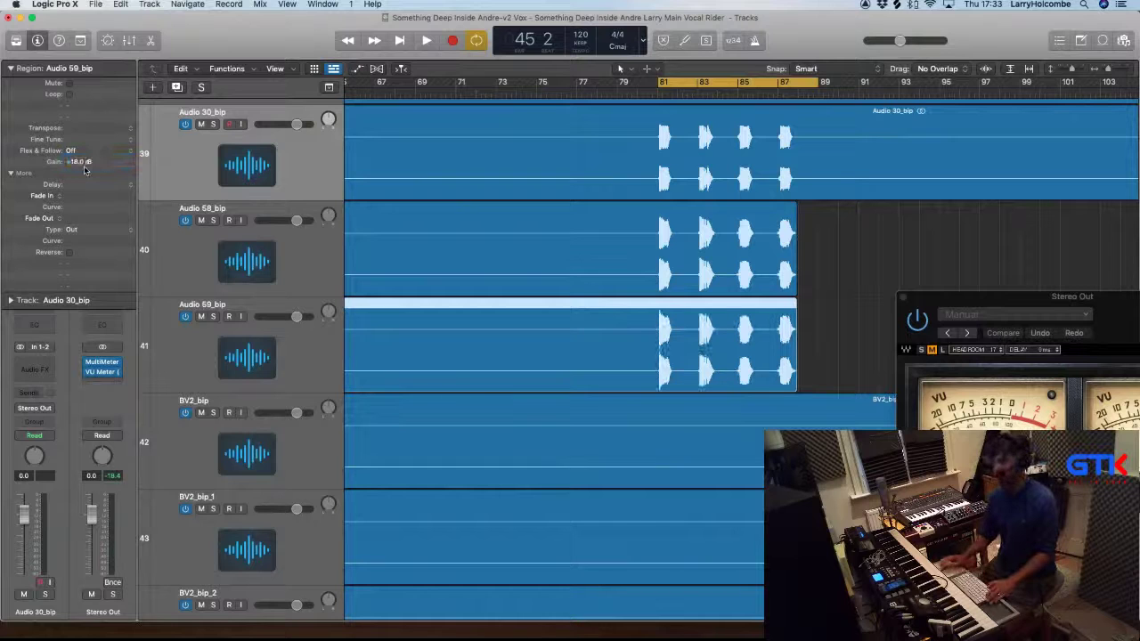
# Move the VU Meter clear of the backing vocals on the BV2 tracks near the song's end
pyautogui.press('super+Up')
pyautogui.press('super+Up')
pyautogui.press('super+Up')
pyautogui.press('super+Up')
pyautogui.press('super+Up')
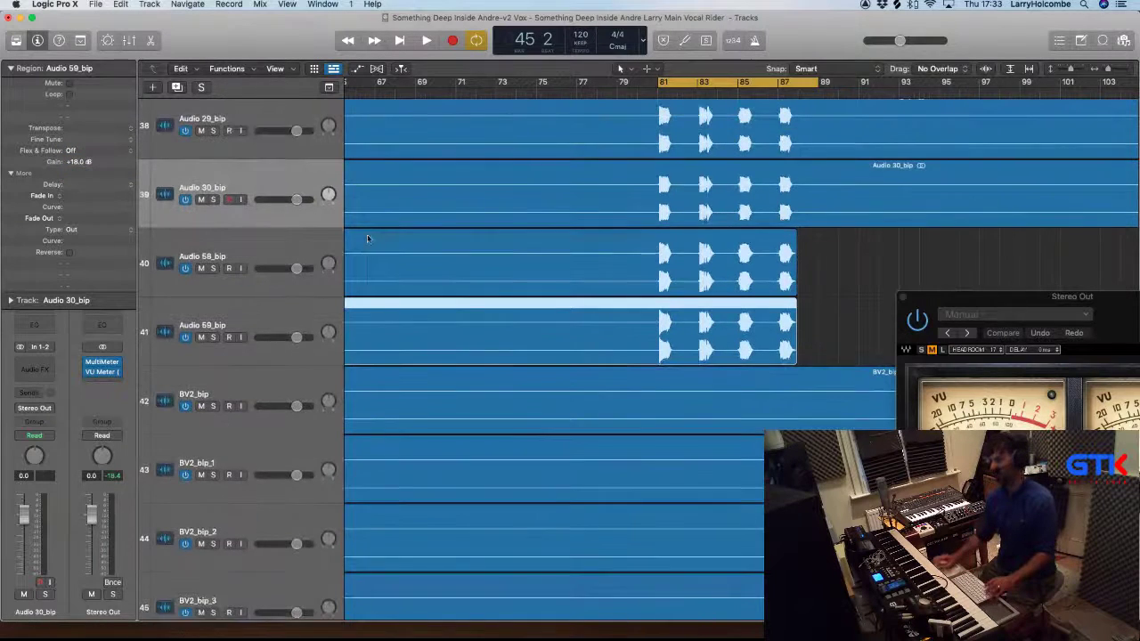
pyautogui.press('super+Left')
pyautogui.press('super+Left')
pyautogui.press('super+Left')
pyautogui.moveTo(997, 297); pyautogui.dragTo(681, 130)
pyautogui.scroll(-1, 979, 348)
# Set the gain of the six regions BV2_bip through BV2_bip_5 to +17.6 dB, moving the VU Meter clear of them
pyautogui.moveTo(999, 290); pyautogui.dragTo(1002, 566)
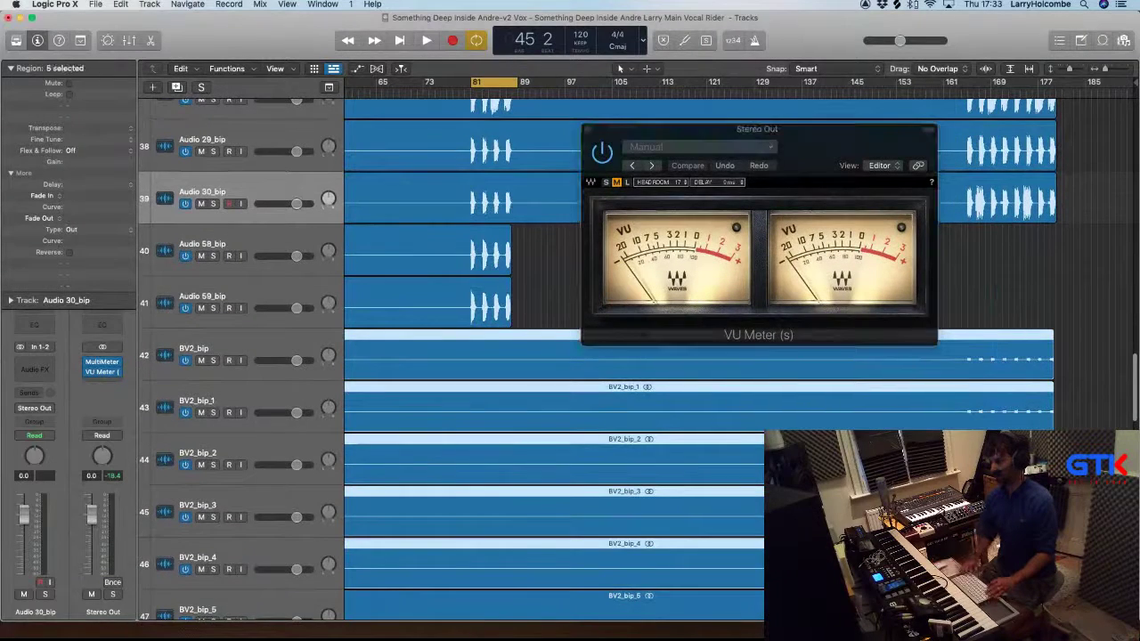
pyautogui.press('super+Up')
pyautogui.press('super+Up')
pyautogui.press('super+Up')
pyautogui.press('super+Up')
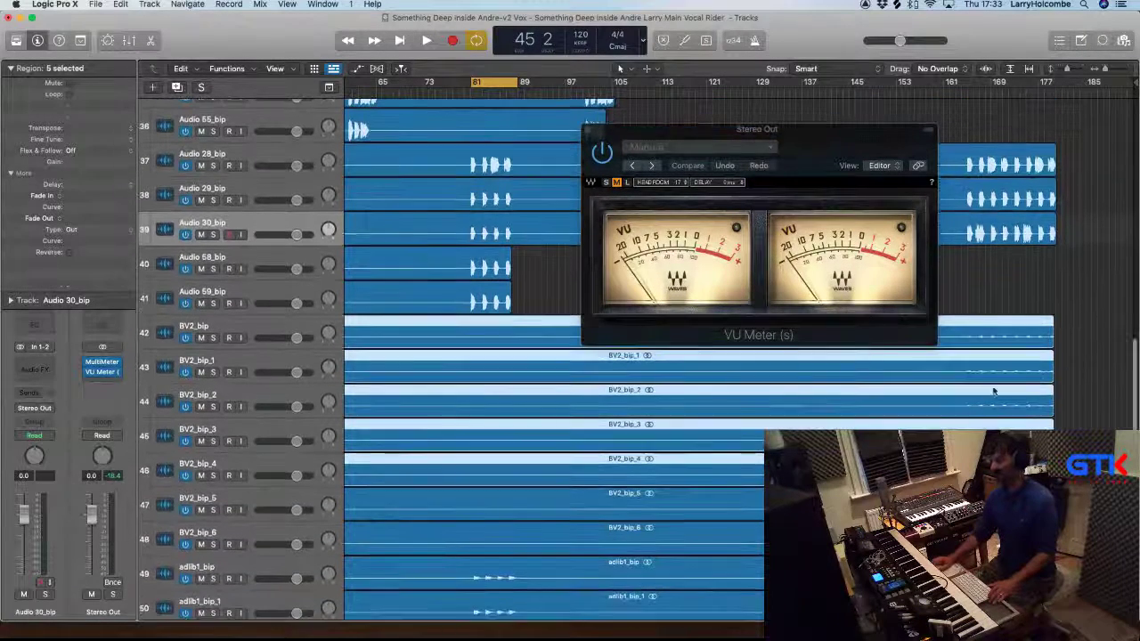
pyautogui.moveTo(994, 302); pyautogui.dragTo(995, 505)
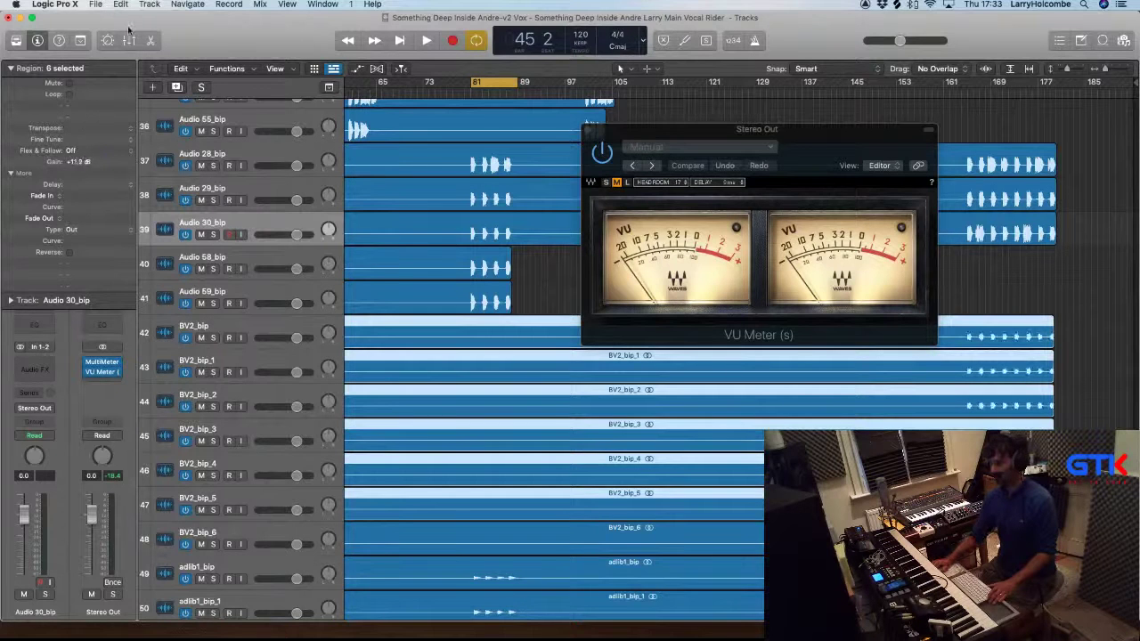
pyautogui.moveTo(684, 125); pyautogui.dragTo(461, 128)
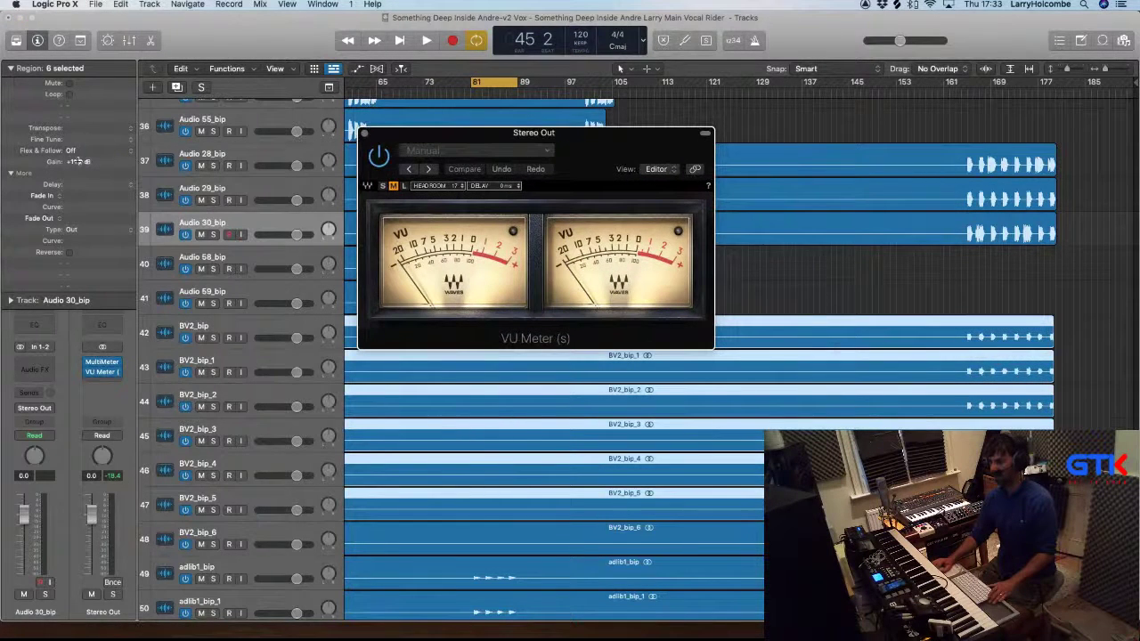
# Solo the BV2_bip track and play it from bar 165 to check its level, then stop and turn off soloing
pyautogui.click(967, 89)
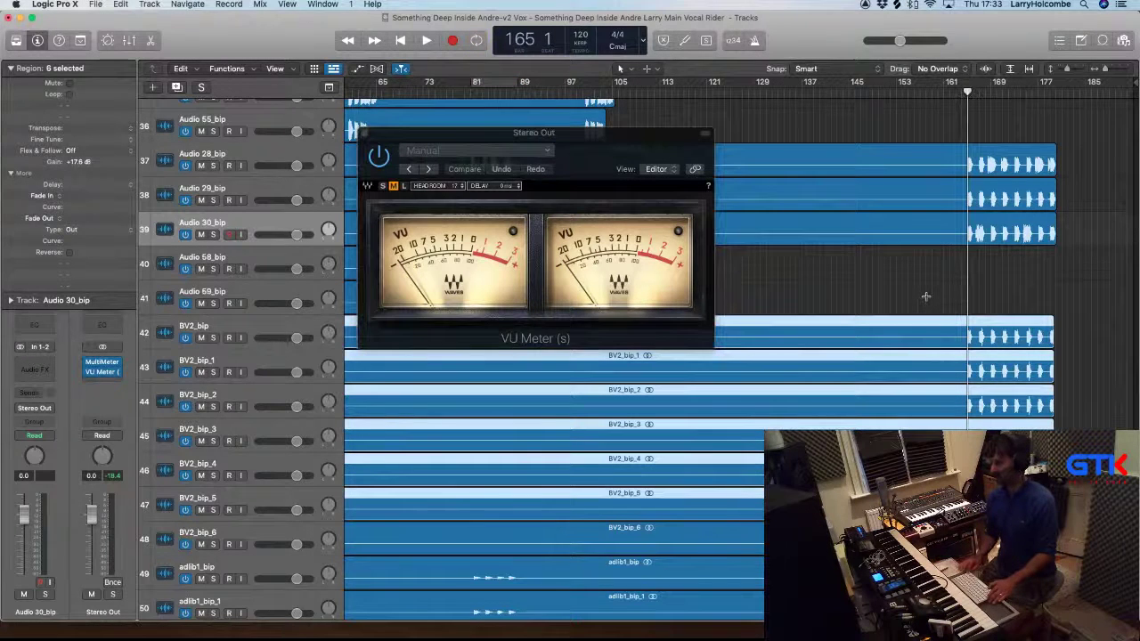
pyautogui.press('super+Right')
pyautogui.press('super+Right')
pyautogui.press('super+Right')
pyautogui.press('super+Right')
pyautogui.hscroll(3, 925, 297)
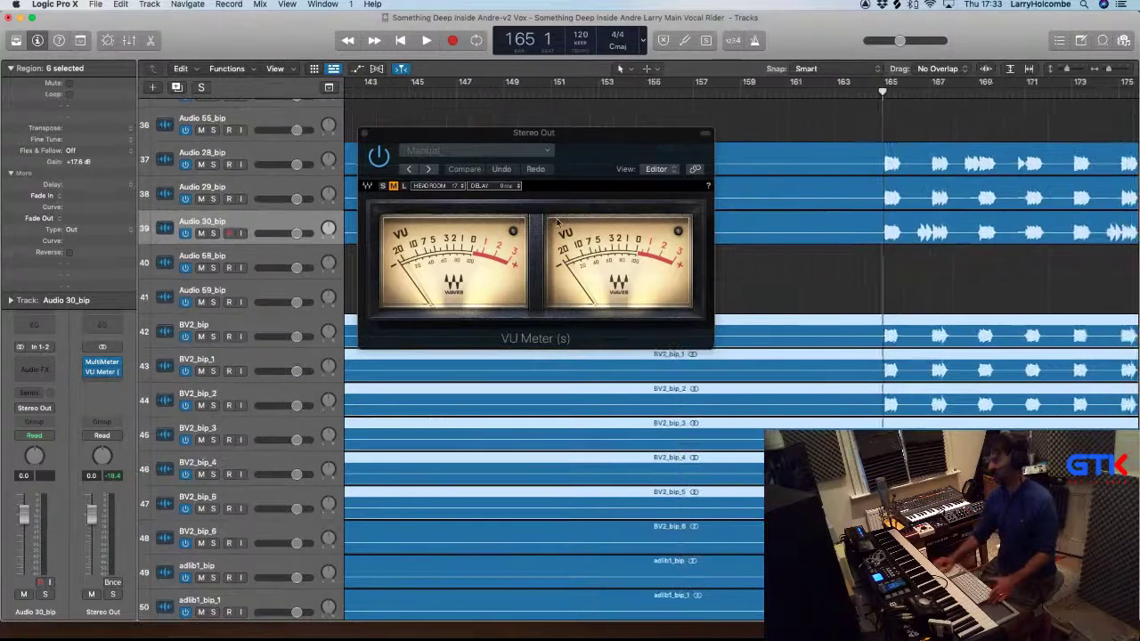
pyautogui.click(265, 328)
pyautogui.click(214, 336)
pyautogui.press('space')
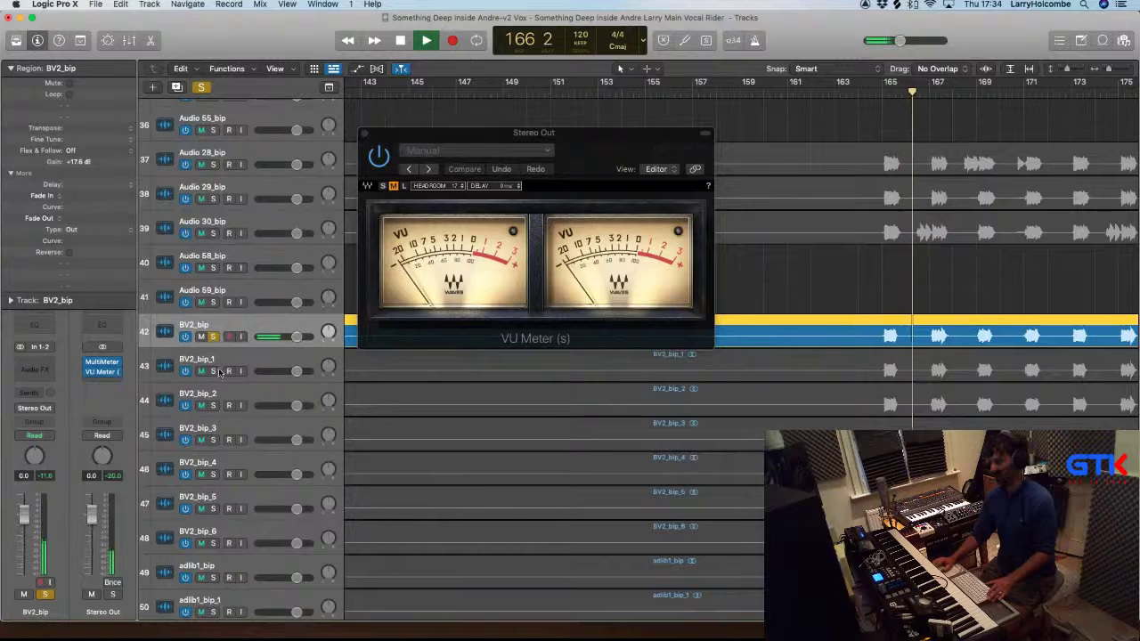
pyautogui.press('space')
pyautogui.press('s')
# Solo BV2_bip_6 and set its region gain to +16.7 dB while playing the phrase around bars 165 to 168
pyautogui.scroll(-5, 281, 411)
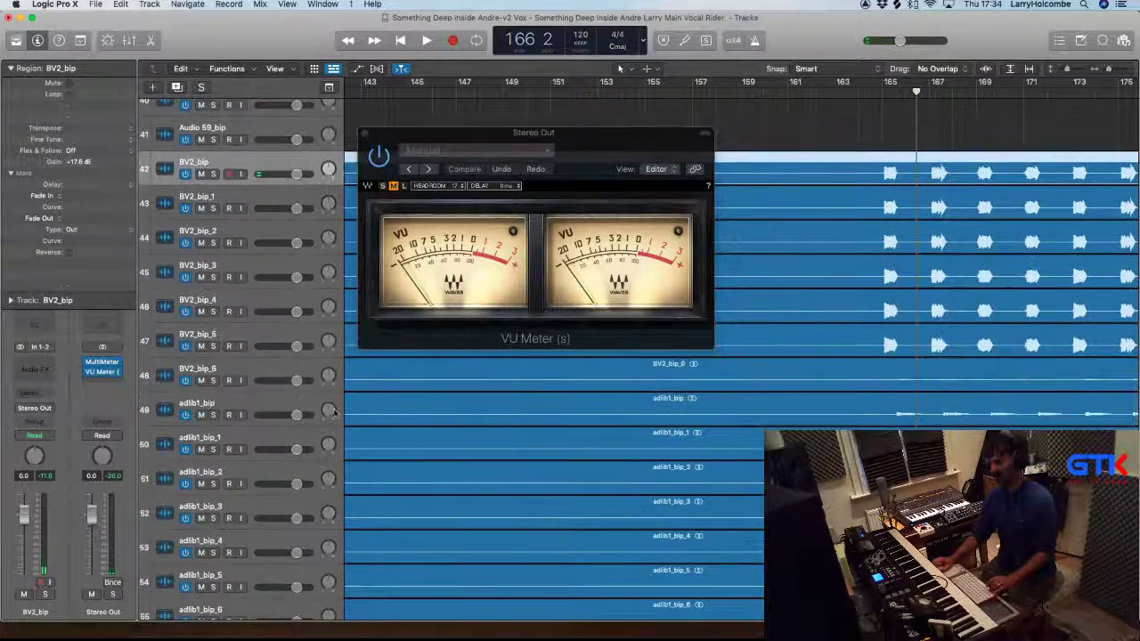
pyautogui.press('super+Up')
pyautogui.press('super+Left')
pyautogui.press('super+Left')
pyautogui.press('super+Left')
pyautogui.click(790, 355)
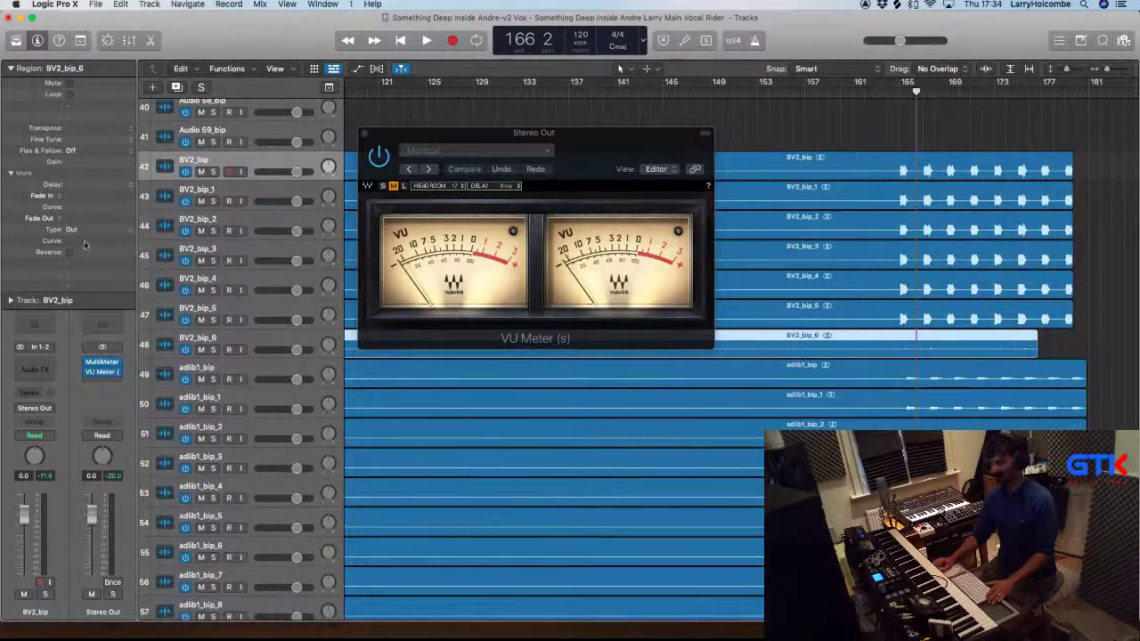
pyautogui.press('space')
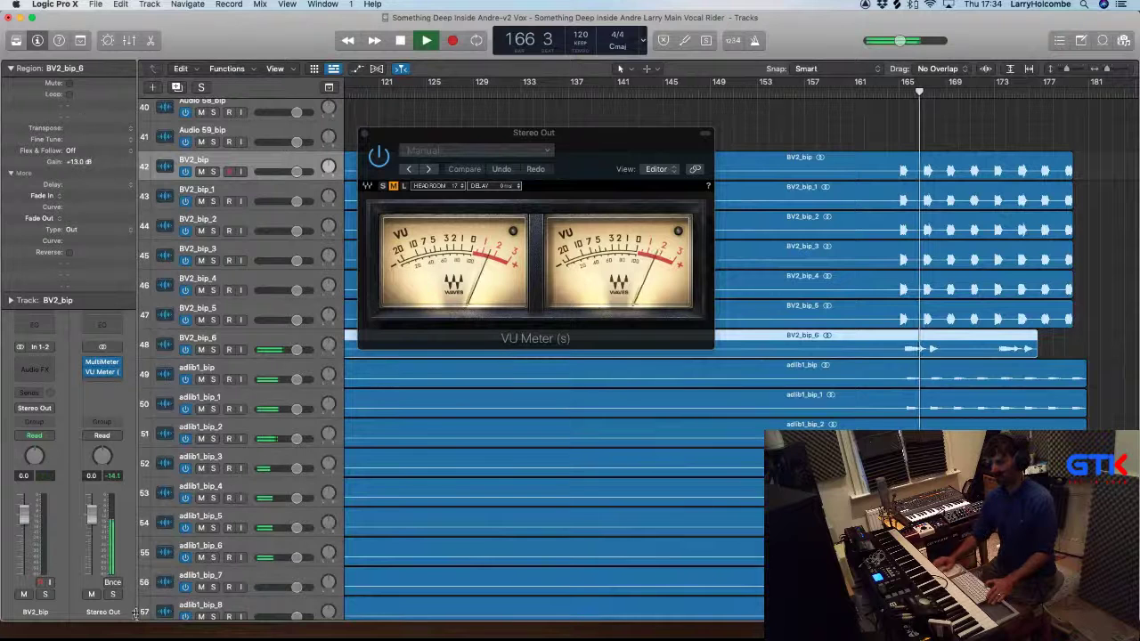
pyautogui.press('s')
pyautogui.click(900, 93)
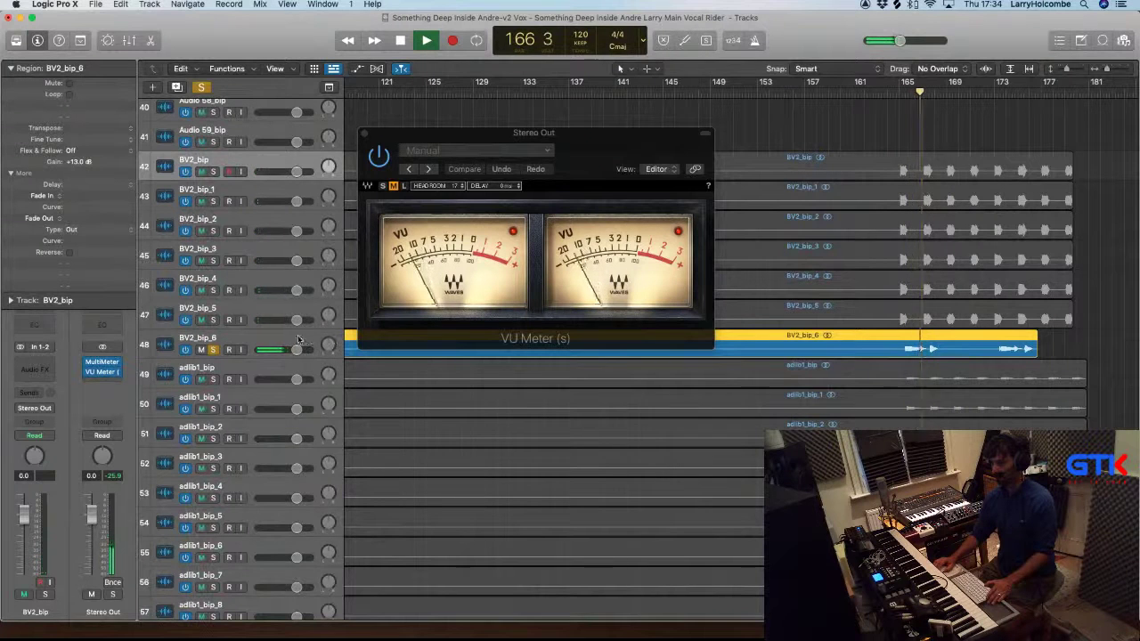
pyautogui.click(214, 336)
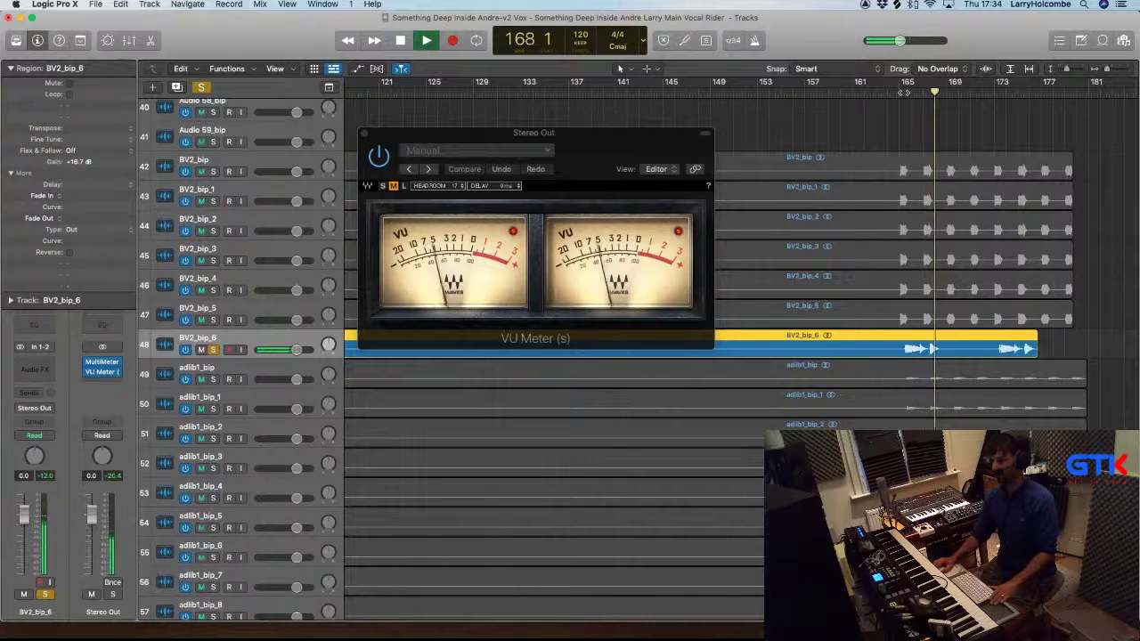
pyautogui.press('space')
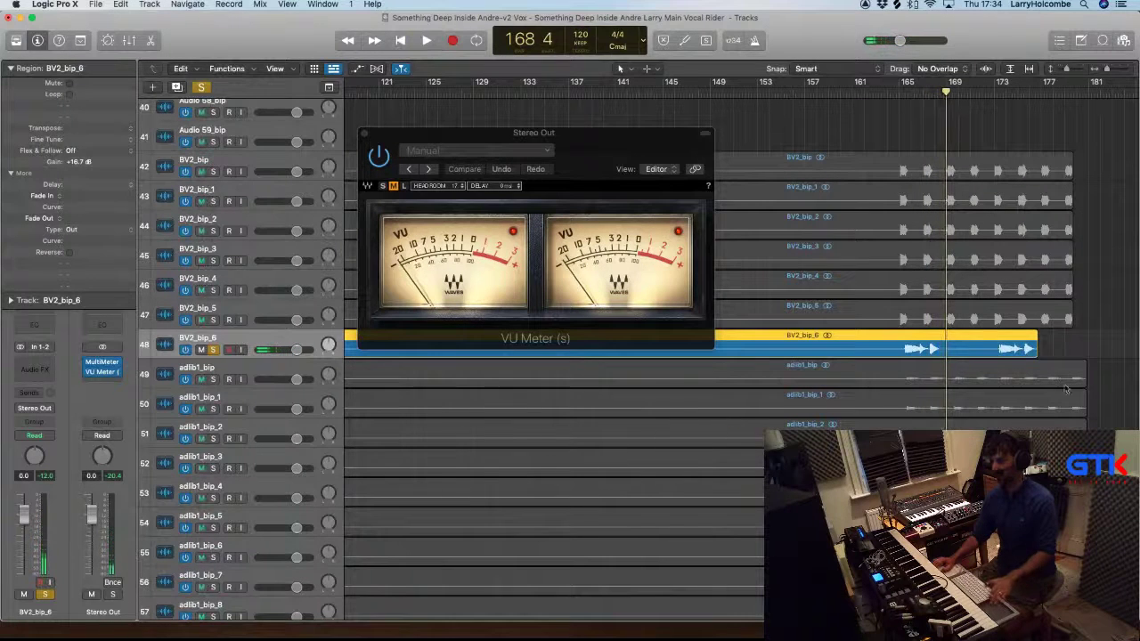
# Delete the silent section right after the BV2_bip_6 phrase, from about bar 168 to bar 169
pyautogui.moveTo(891, 315); pyautogui.dragTo(958, 363)
pyautogui.moveTo(904, 325); pyautogui.dragTo(994, 329)
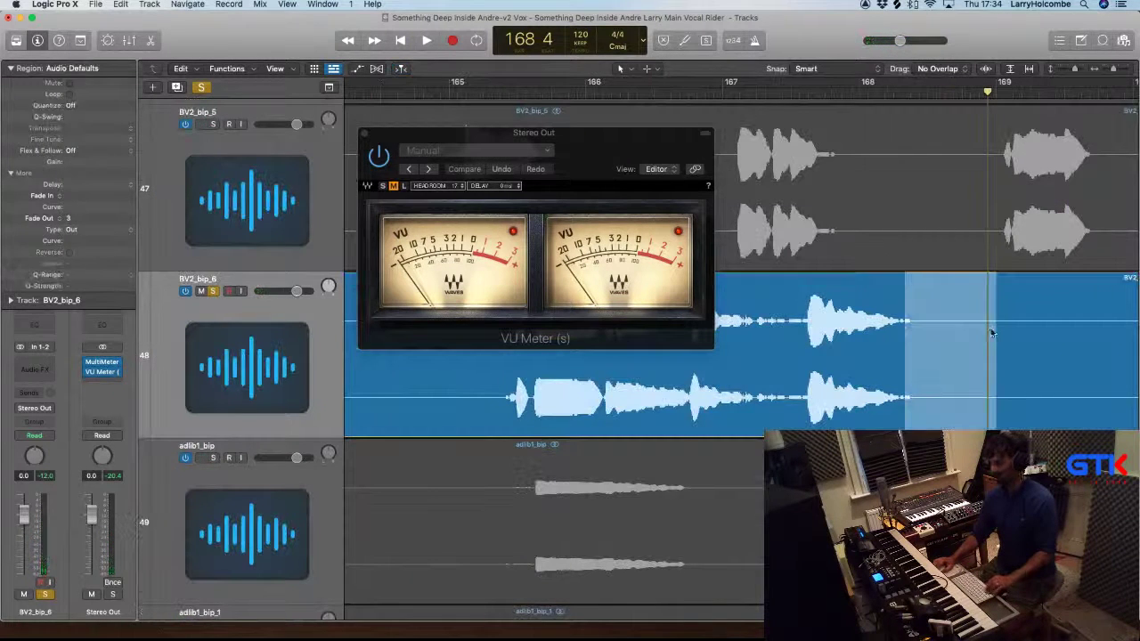
pyautogui.press('Delete')
pyautogui.scroll(-5, 931, 320)
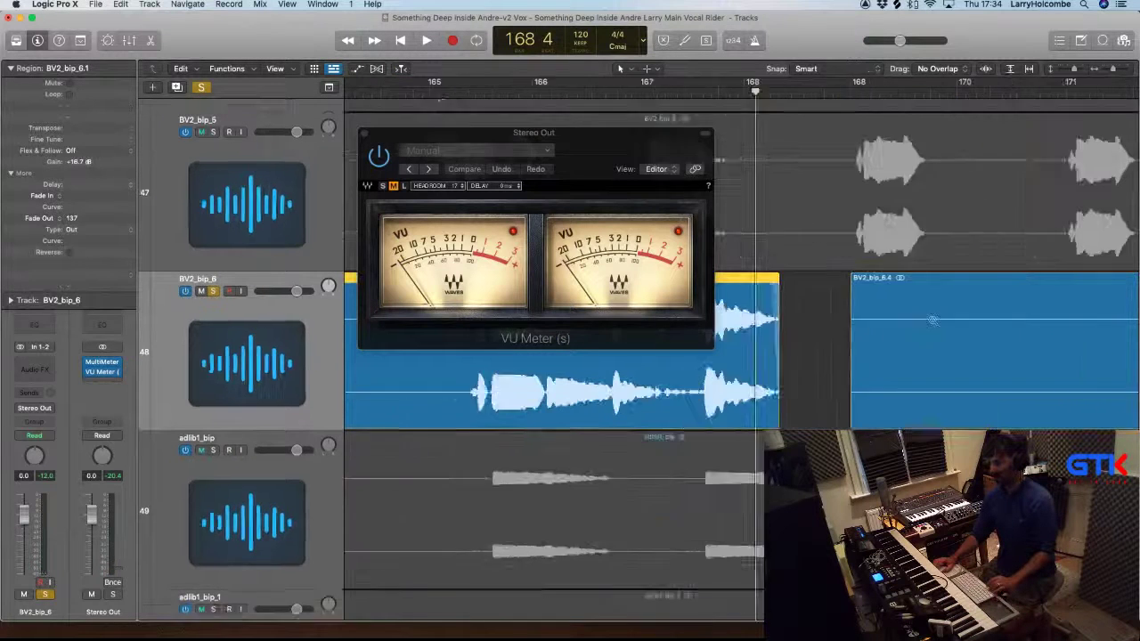
# Play the last BV2_bip_6 phrase and loop a short cycle around bar 175 beat 3 to examine its quiet noise
pyautogui.hscroll(-3, 931, 322)
pyautogui.click(785, 93)
pyautogui.press('space')
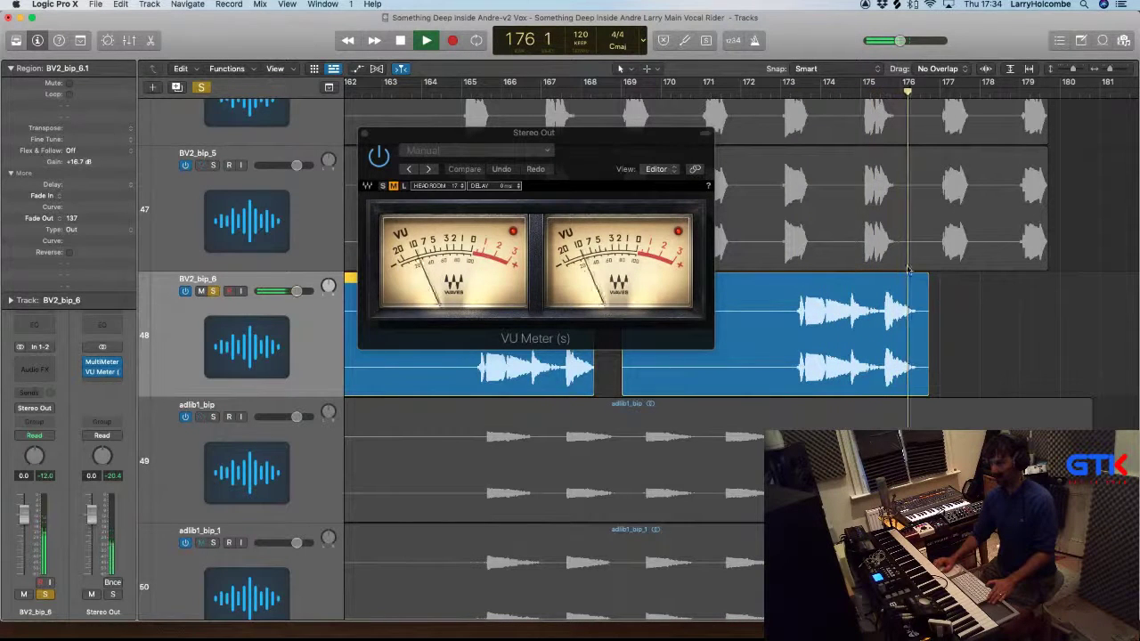
pyautogui.press('space')
pyautogui.press('z')
pyautogui.hscroll(-4, 734, 112)
pyautogui.moveTo(757, 85)
pyautogui.mouseDown()
pyautogui.moveTo(842, 87)
pyautogui.moveTo(800, 87)
pyautogui.mouseUp()
pyautogui.press('space')
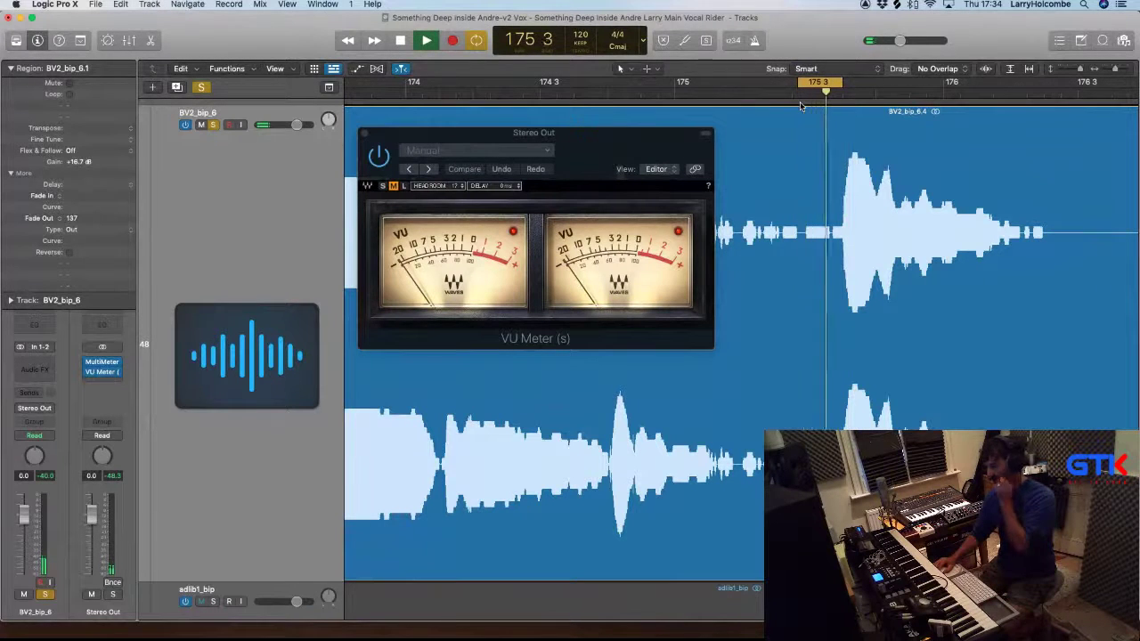
pyautogui.press('space')
# Close the VU Meter and turn off cycle playback
pyautogui.click(365, 134)
pyautogui.press('z')
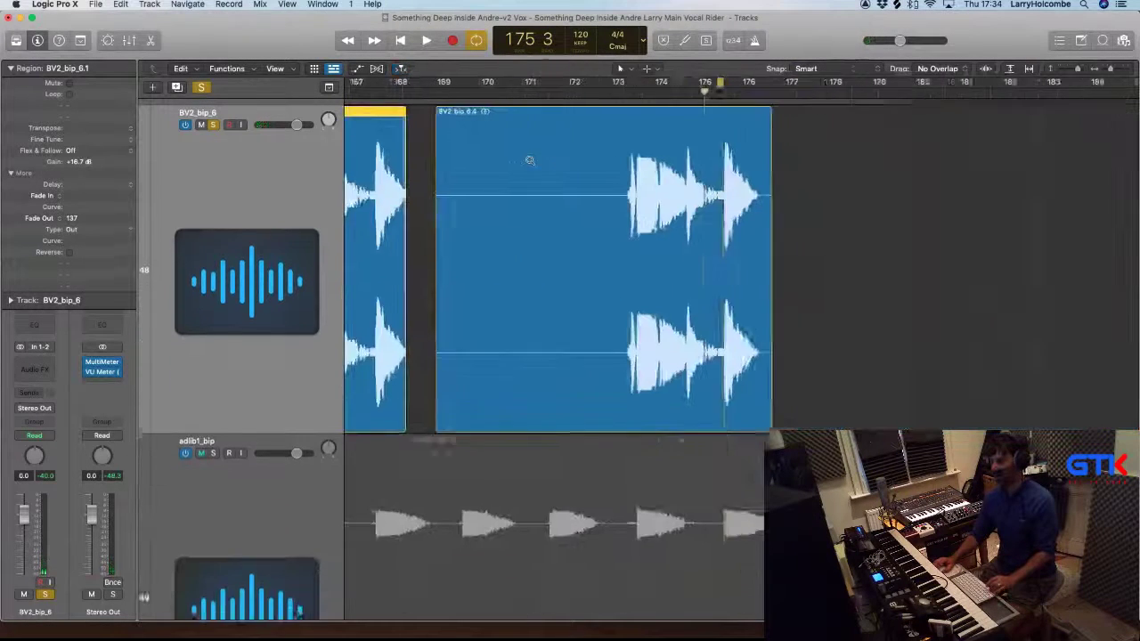
pyautogui.moveTo(638, 86); pyautogui.dragTo(673, 87)
pyautogui.press('c')
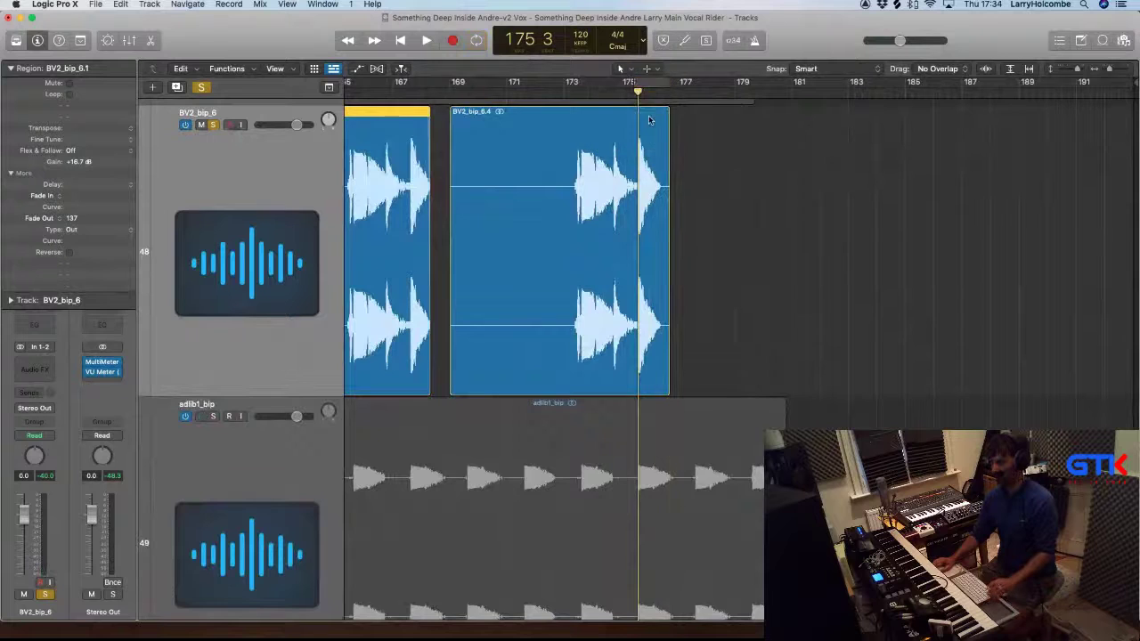
# Solo the adlib1_bip track instead of BV2_bip_6 and play it from about bar 165
pyautogui.press('z')
pyautogui.click(213, 313)
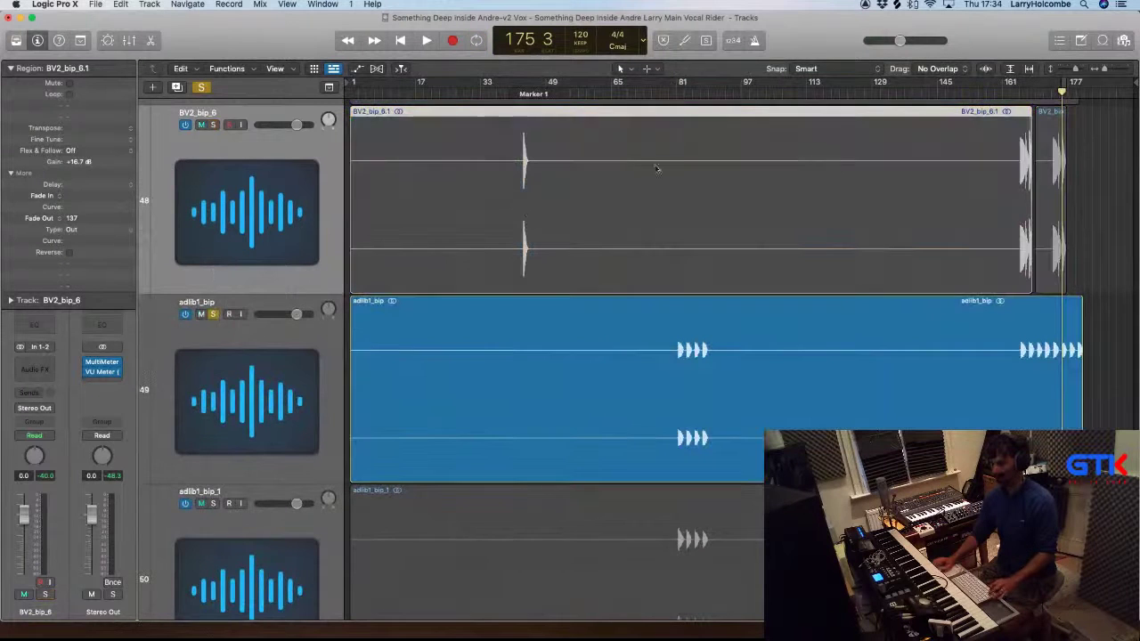
pyautogui.doubleClick(648, 98)
pyautogui.press('super+Up')
pyautogui.press('super+Up')
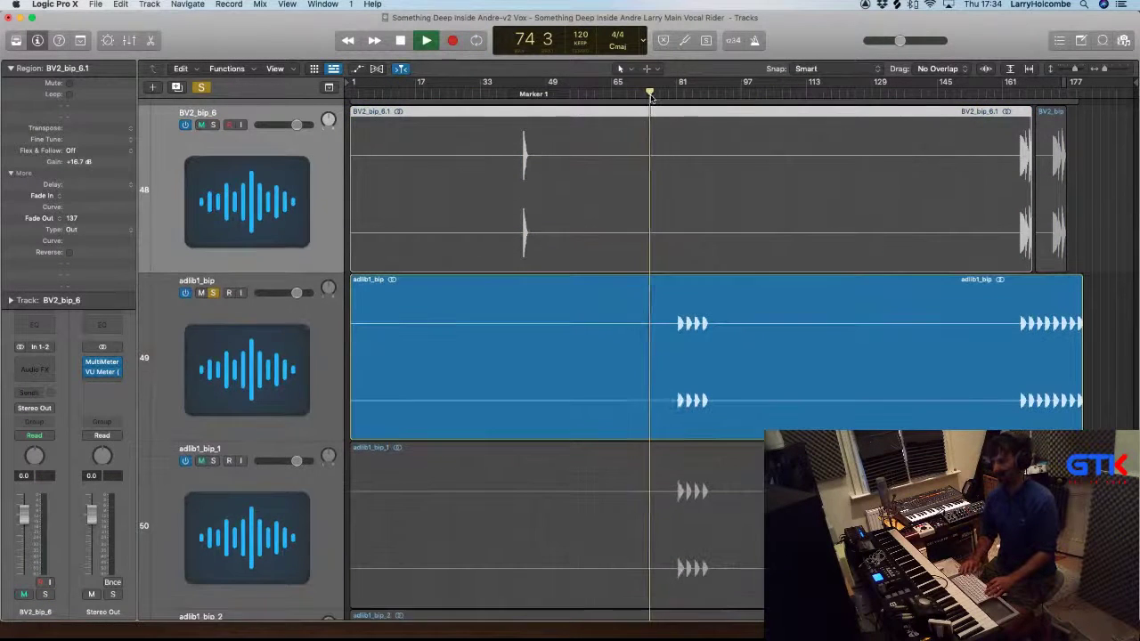
pyautogui.click(1024, 93)
pyautogui.press('super+Up')
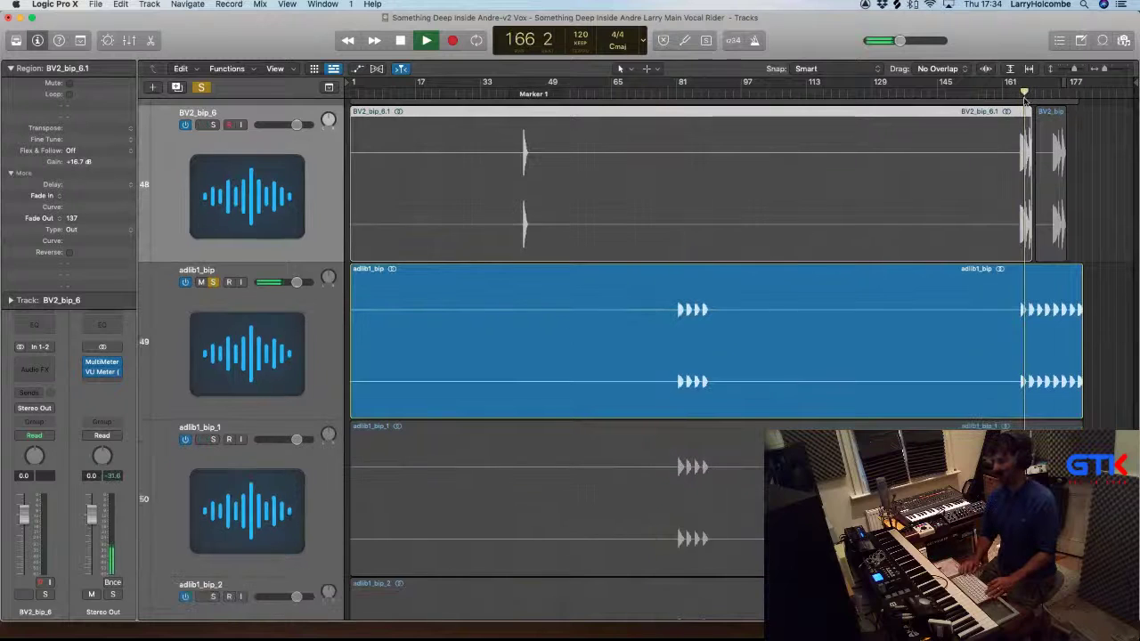
pyautogui.press('super+Up')
pyautogui.press('super+Up')
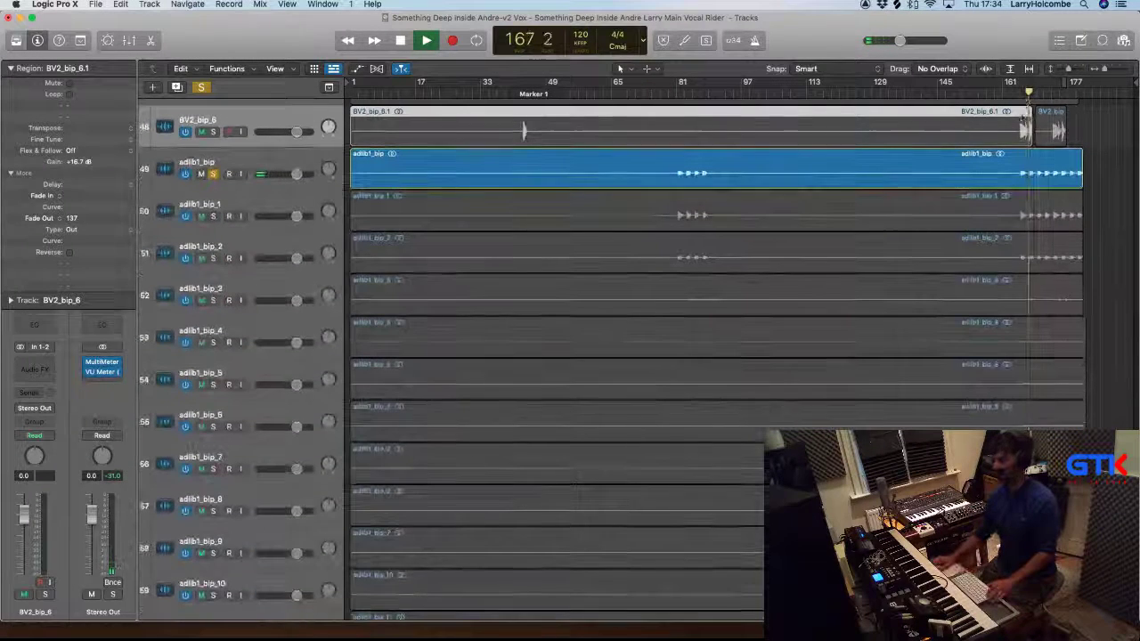
# Select the adlib1_bip track and reopen the VU Meter, placing it clear of the adlib1_bip region
pyautogui.moveTo(1101, 170); pyautogui.dragTo(397, 222)
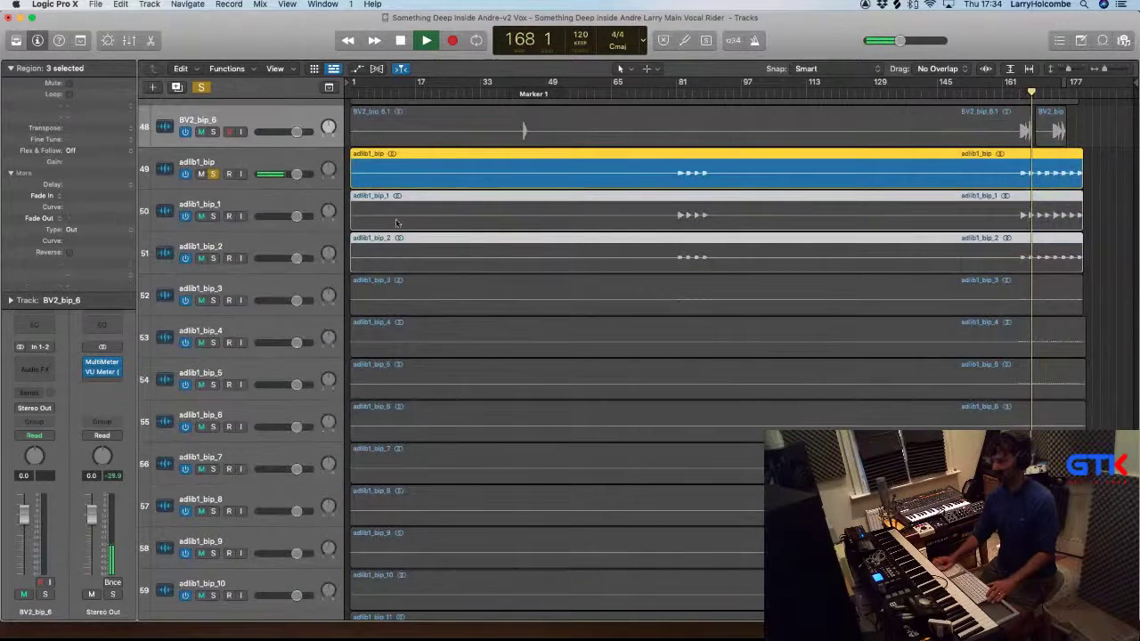
pyautogui.click(218, 170)
pyautogui.click(102, 375)
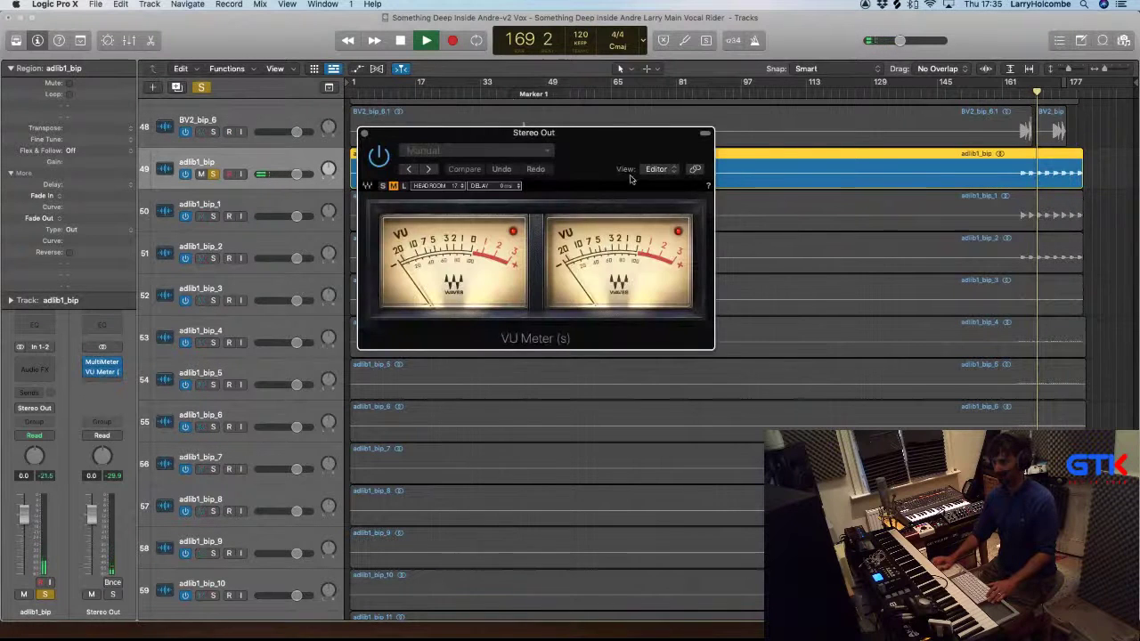
pyautogui.moveTo(589, 126); pyautogui.dragTo(682, 256)
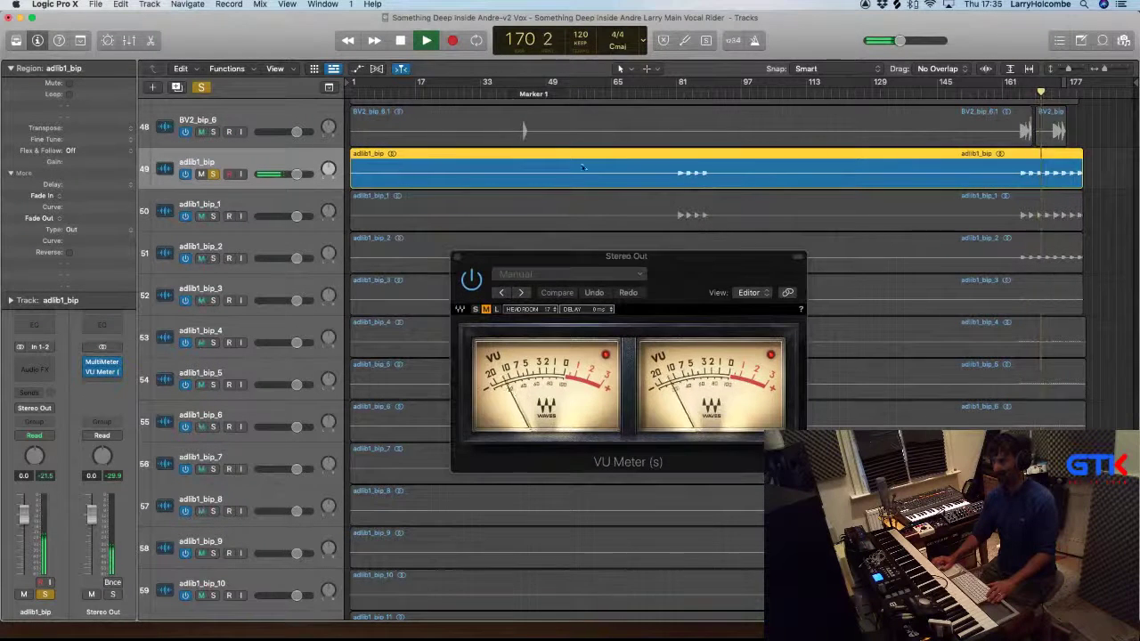
# Set the gain of the regions adlib1_bip, adlib1_bip_1 and adlib1_bip_2 to +6.4 dB and close the VU Meter
pyautogui.moveTo(85, 162); pyautogui.dragTo(88, 101)
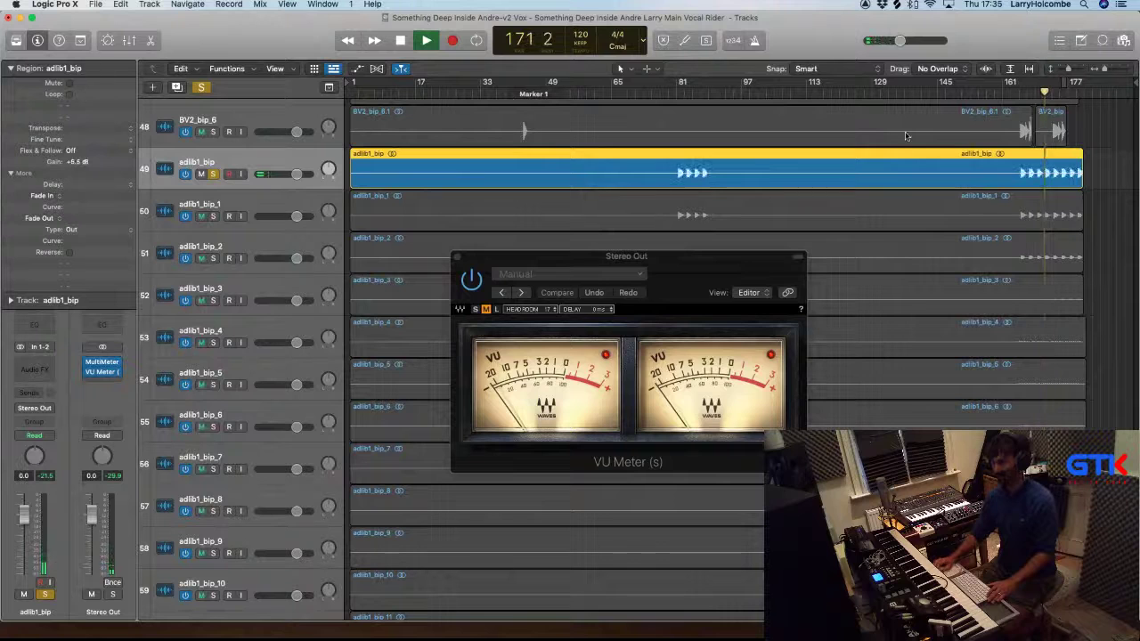
pyautogui.click(978, 204)
pyautogui.keyDown('shift'); pyautogui.click(987, 246); pyautogui.keyUp('shift')
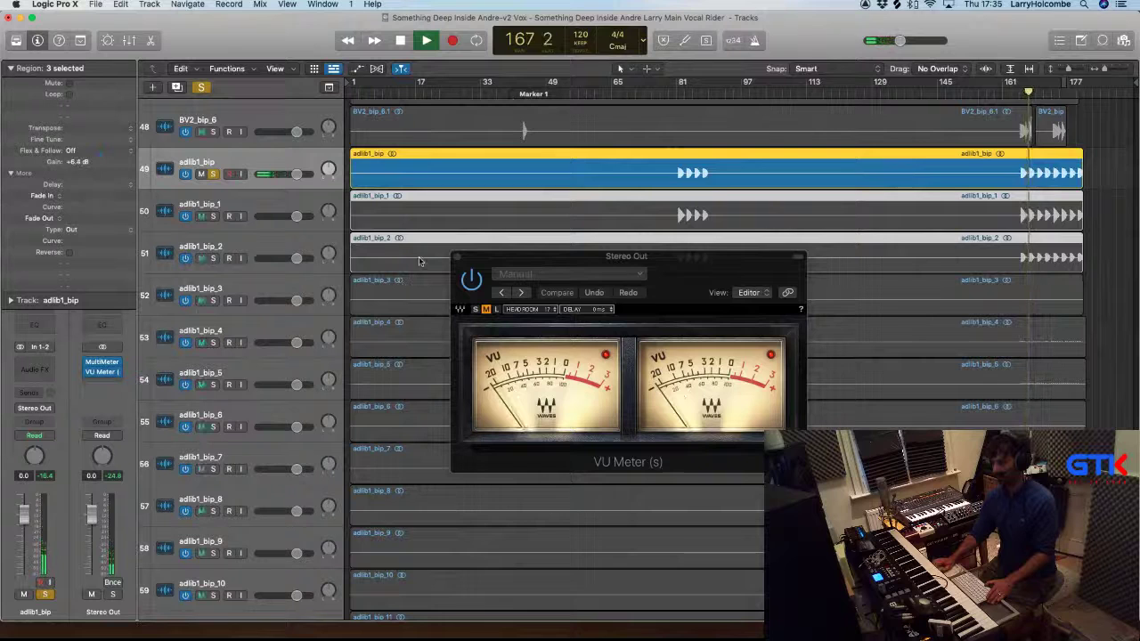
pyautogui.click(456, 257)
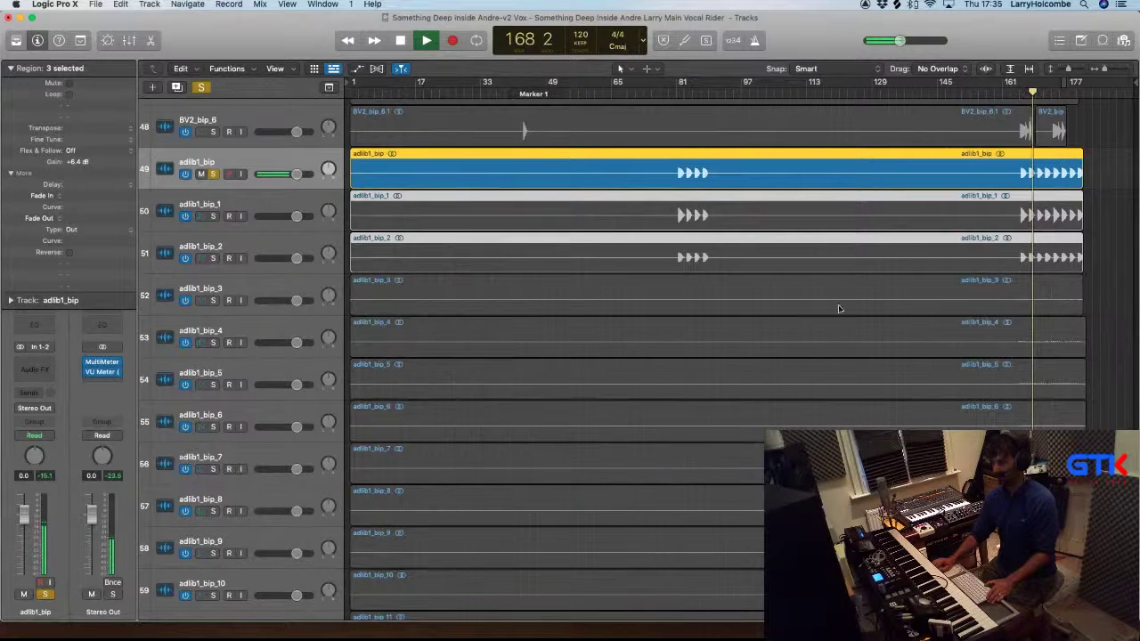
# Set the gain of the four regions adlib1_bip_3 through adlib1_bip_6 to +15.8 dB
pyautogui.click(828, 303)
pyautogui.keyDown('shift'); pyautogui.click(833, 343); pyautogui.keyUp('shift')
pyautogui.keyDown('shift'); pyautogui.click(825, 379); pyautogui.keyUp('shift')
pyautogui.keyDown('shift'); pyautogui.click(840, 409); pyautogui.keyUp('shift')
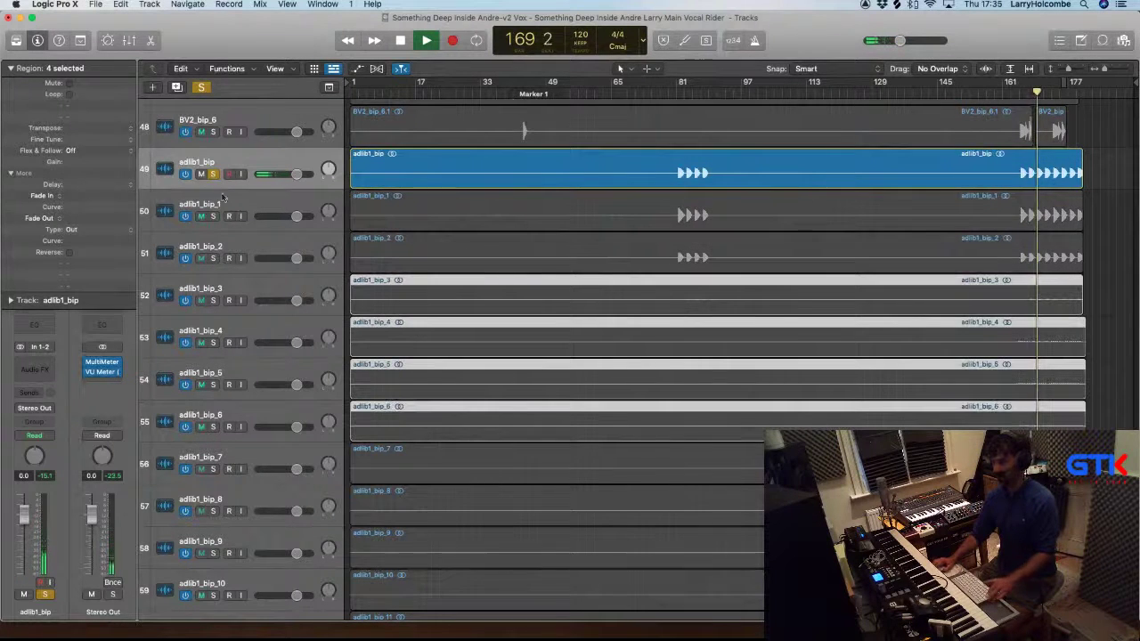
pyautogui.moveTo(80, 154); pyautogui.dragTo(80, 134)
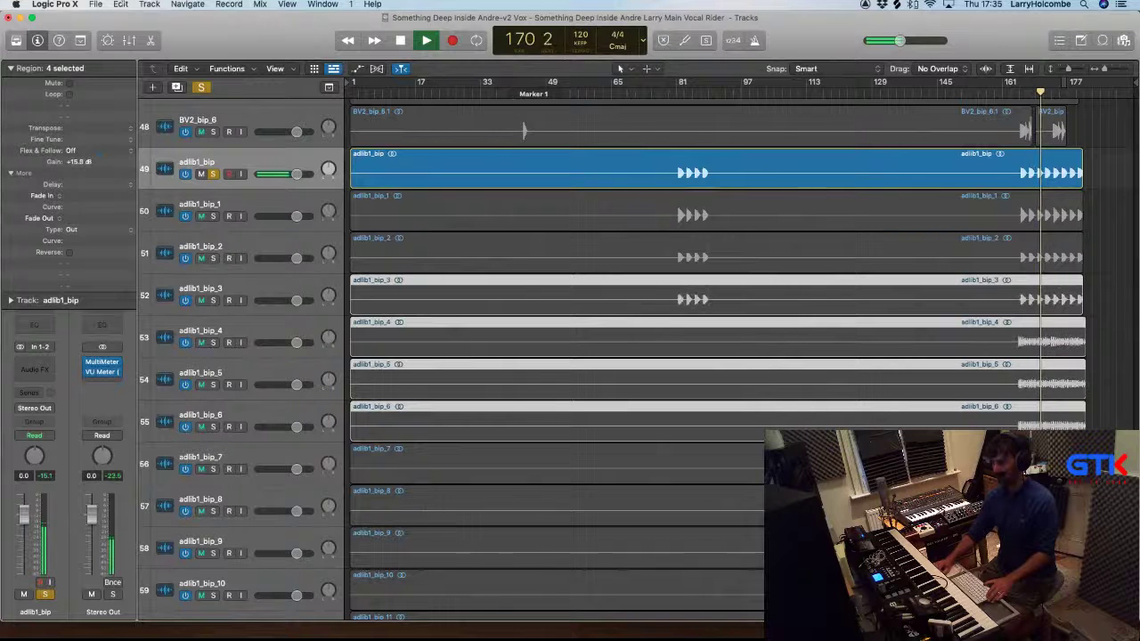
# Solo the adlib1_bip_3 track and set its region gain to +6.0 dB
pyautogui.click(1068, 299)
pyautogui.click(999, 255)
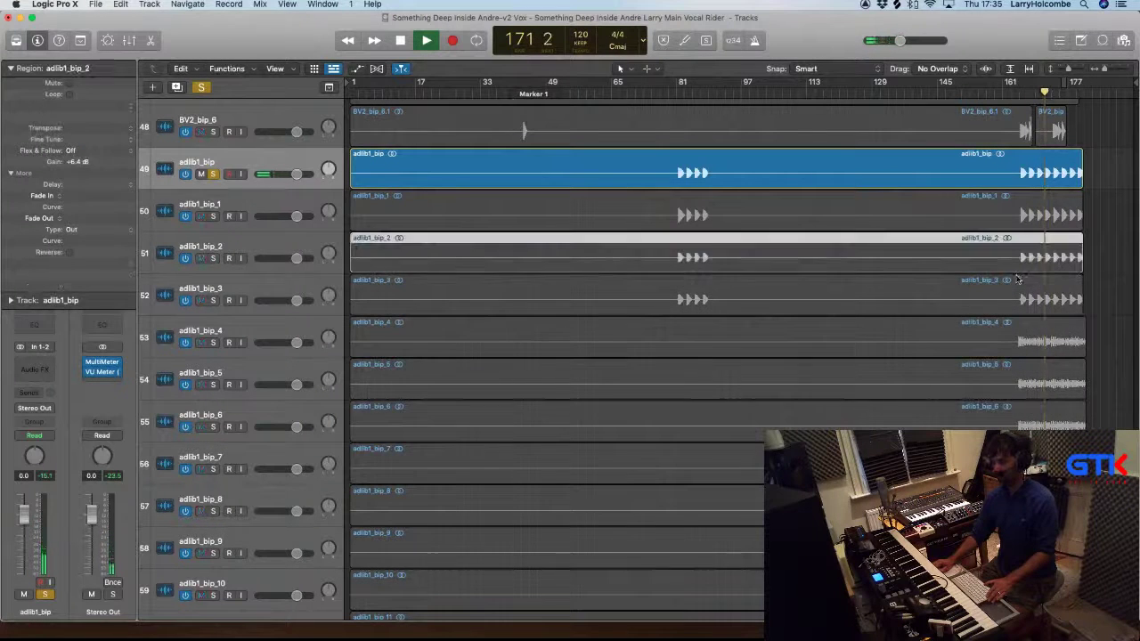
pyautogui.click(985, 298)
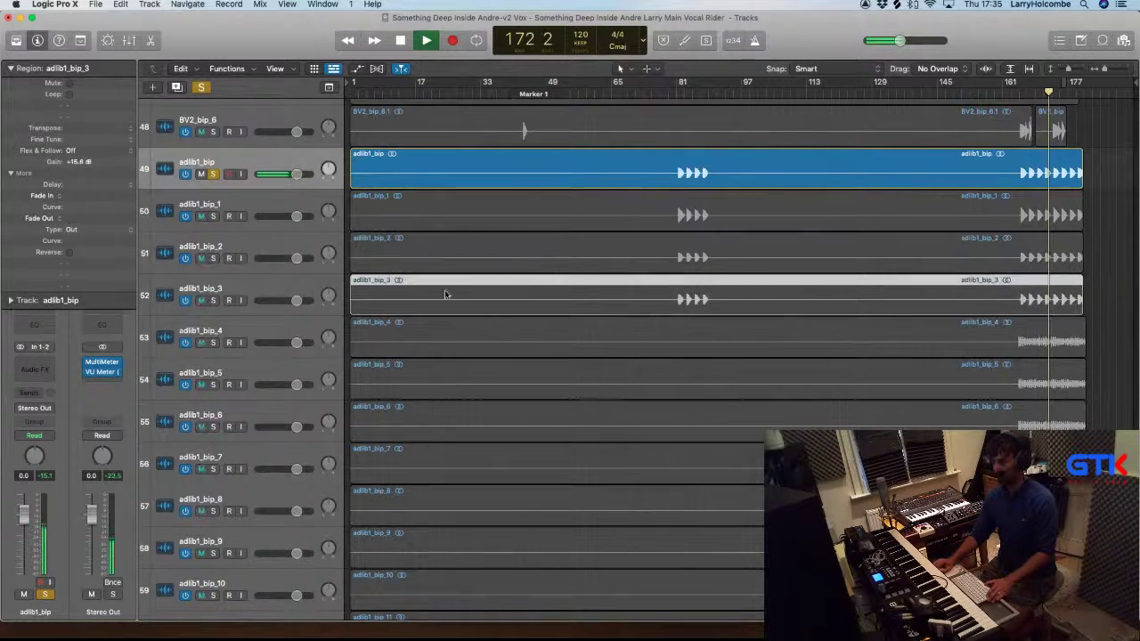
pyautogui.click(214, 300)
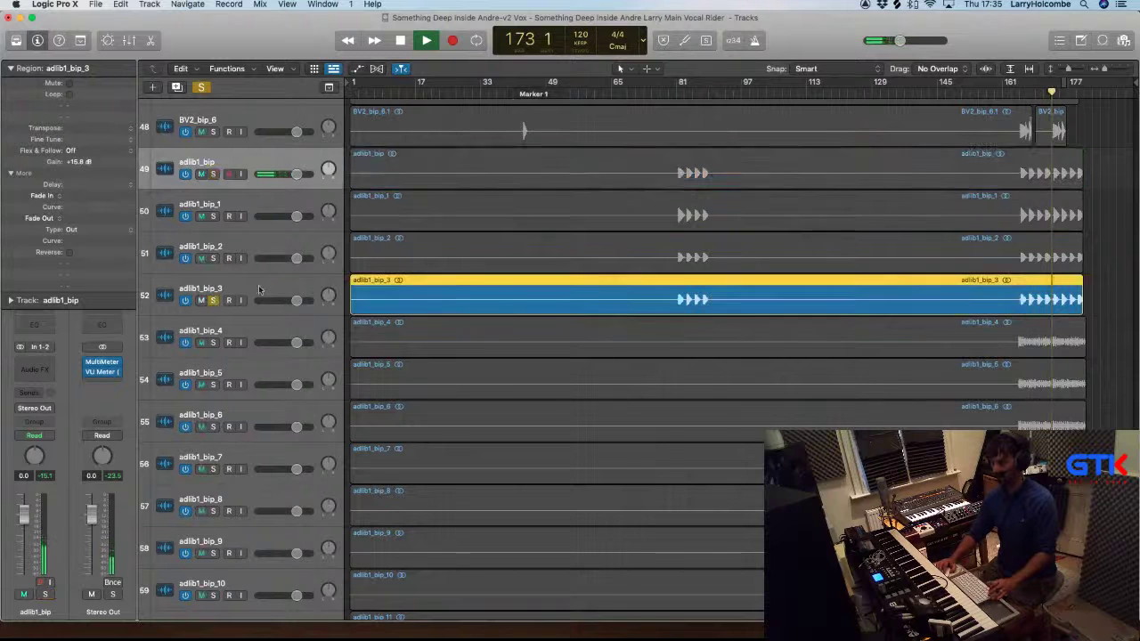
pyautogui.doubleClick(77, 165)
pyautogui.write('6')
pyautogui.press('Return')
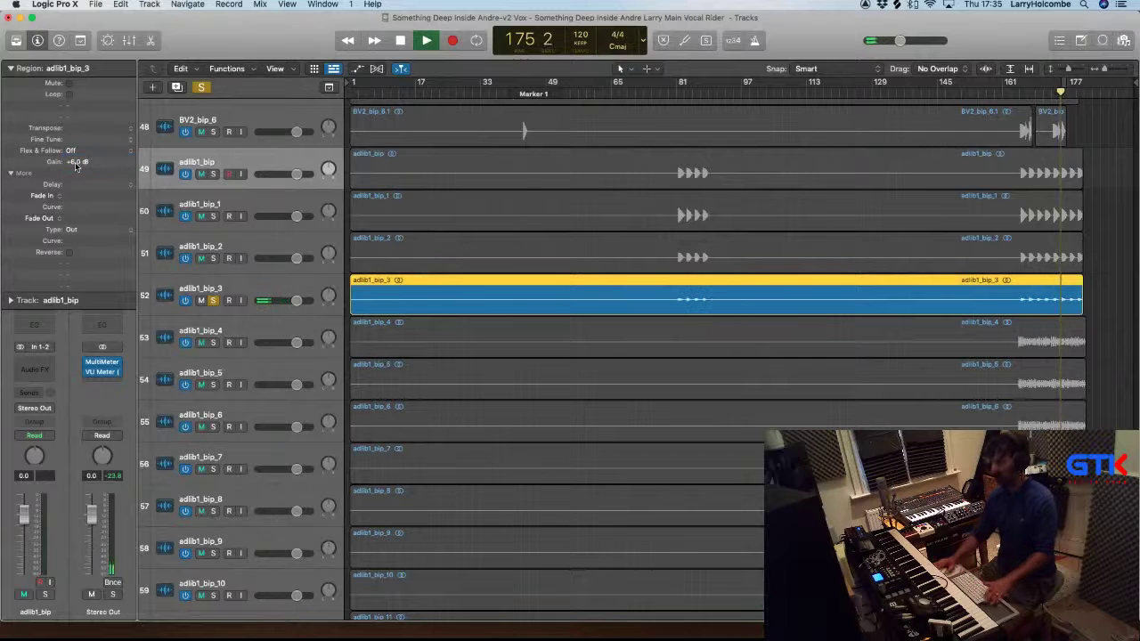
# Raise the gain of the adlib1_bip_3 region to +13.6 dB, replaying it from bar 165
pyautogui.moveTo(76, 167); pyautogui.dragTo(76, 162)
pyautogui.moveTo(73, 111); pyautogui.dragTo(76, 49)
pyautogui.click(1020, 91)
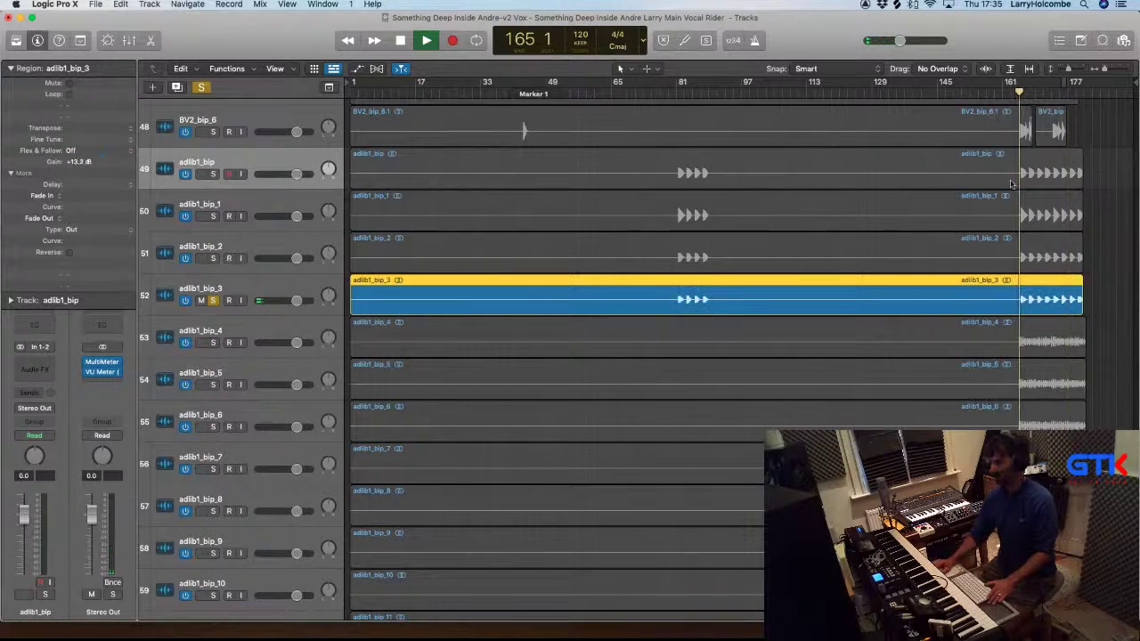
pyautogui.moveTo(997, 236); pyautogui.dragTo(1079, 344)
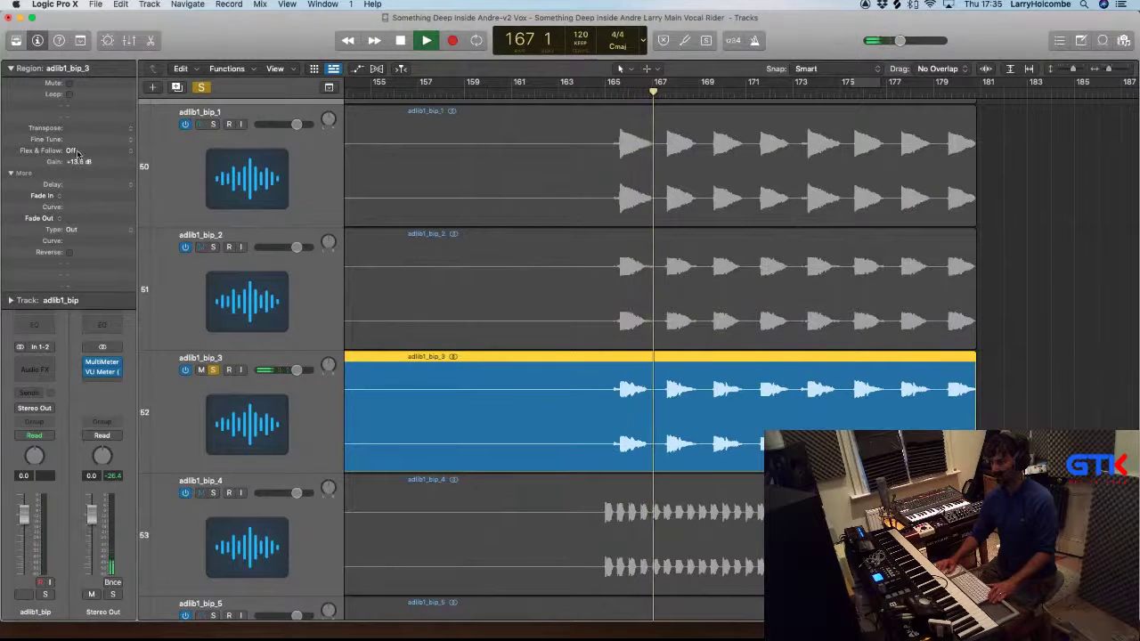
# Solo only the adlib1_bip_4 track, select it and open the VU Meter from Stereo Out
pyautogui.scroll(-5, 288, 211)
pyautogui.keyDown('alt'); pyautogui.click(212, 340); pyautogui.keyUp('alt')
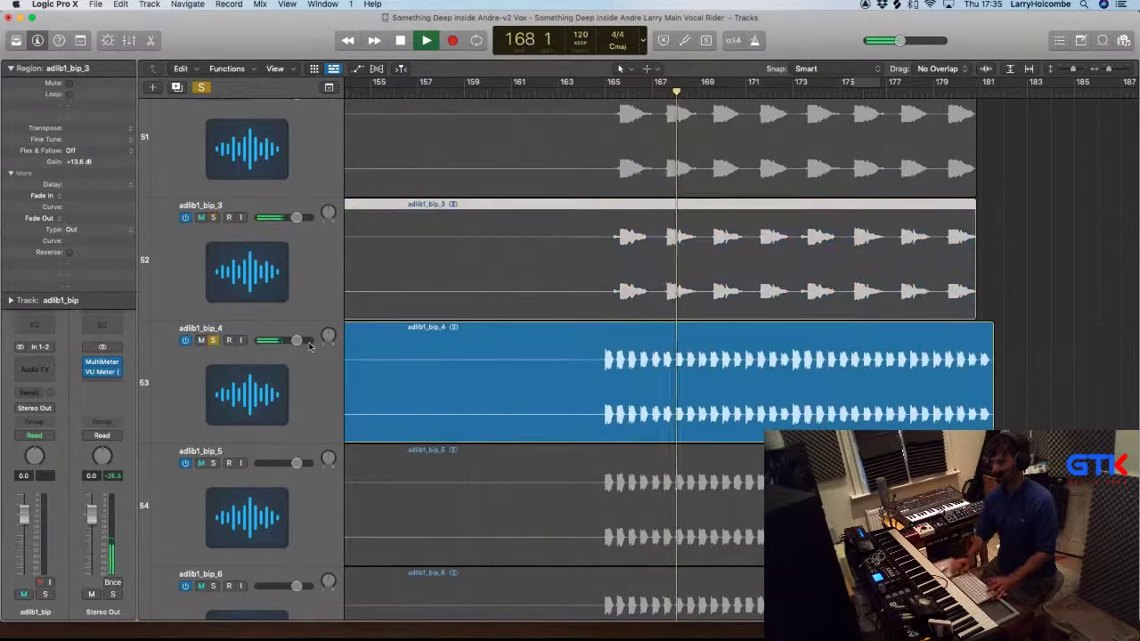
pyautogui.press('super+Up')
pyautogui.press('super+Up')
pyautogui.press('super+Up')
pyautogui.hscroll(1, 310, 346)
pyautogui.click(255, 263)
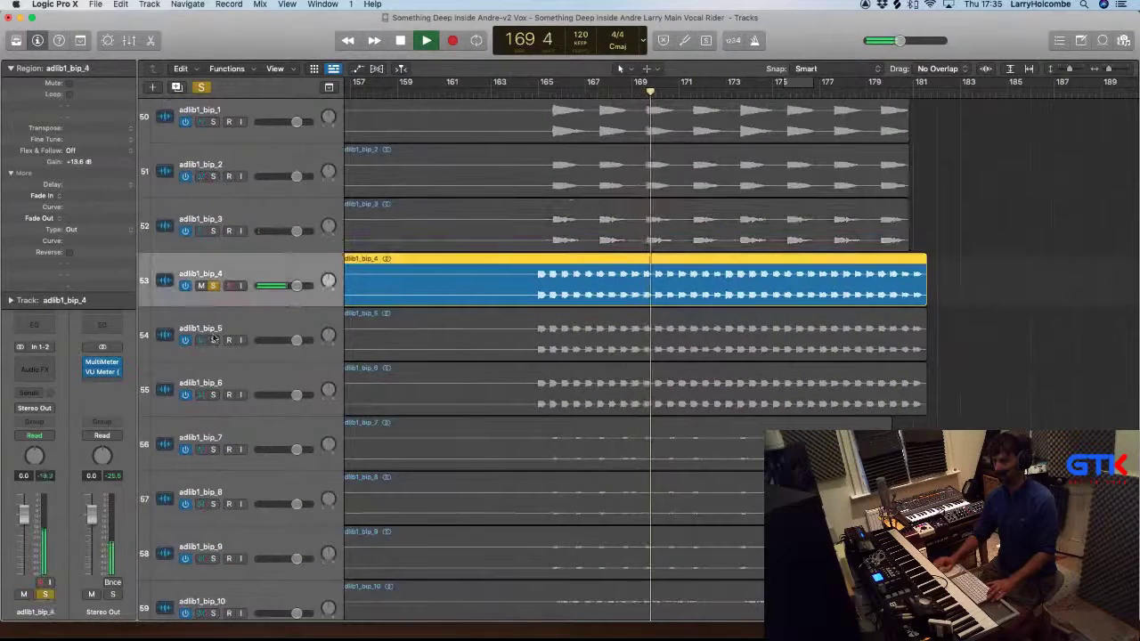
pyautogui.click(101, 368)
pyautogui.moveTo(515, 278); pyautogui.dragTo(616, 310)
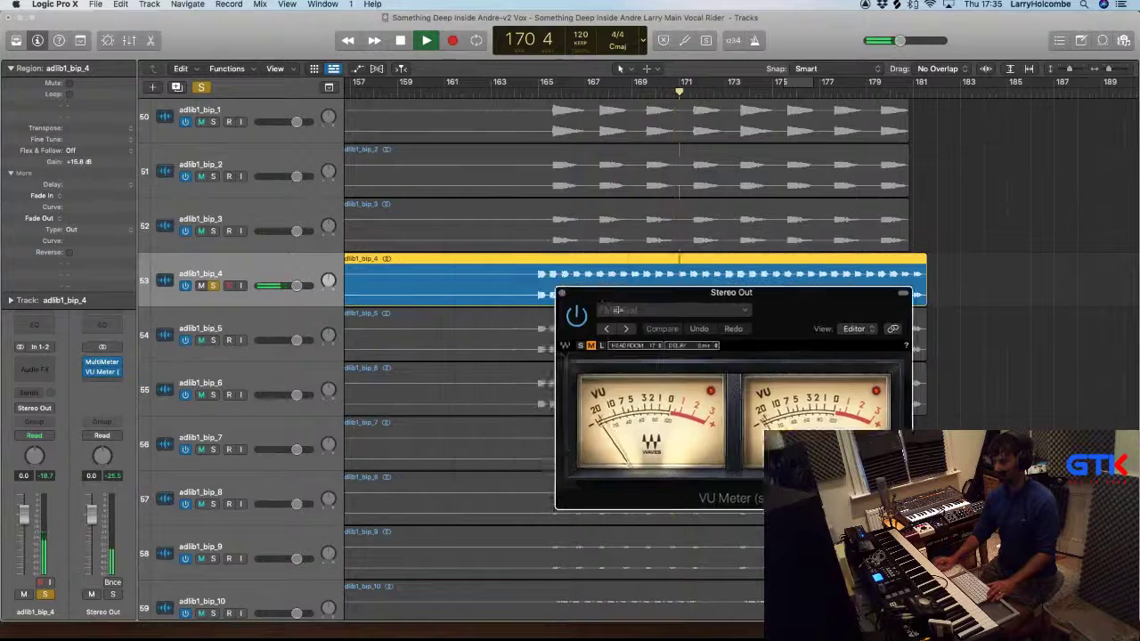
# Close the VU Meter and set the gain of the regions adlib1_bip_4, adlib1_bip_5 and adlib1_bip_6 to +19.9 dB
pyautogui.press('super+w')
pyautogui.keyDown('shift'); pyautogui.click(699, 342); pyautogui.keyUp('shift')
pyautogui.keyDown('shift'); pyautogui.click(677, 387); pyautogui.keyUp('shift')
pyautogui.moveTo(83, 162); pyautogui.dragTo(83, 134)
pyautogui.press('space')
pyautogui.press('space')
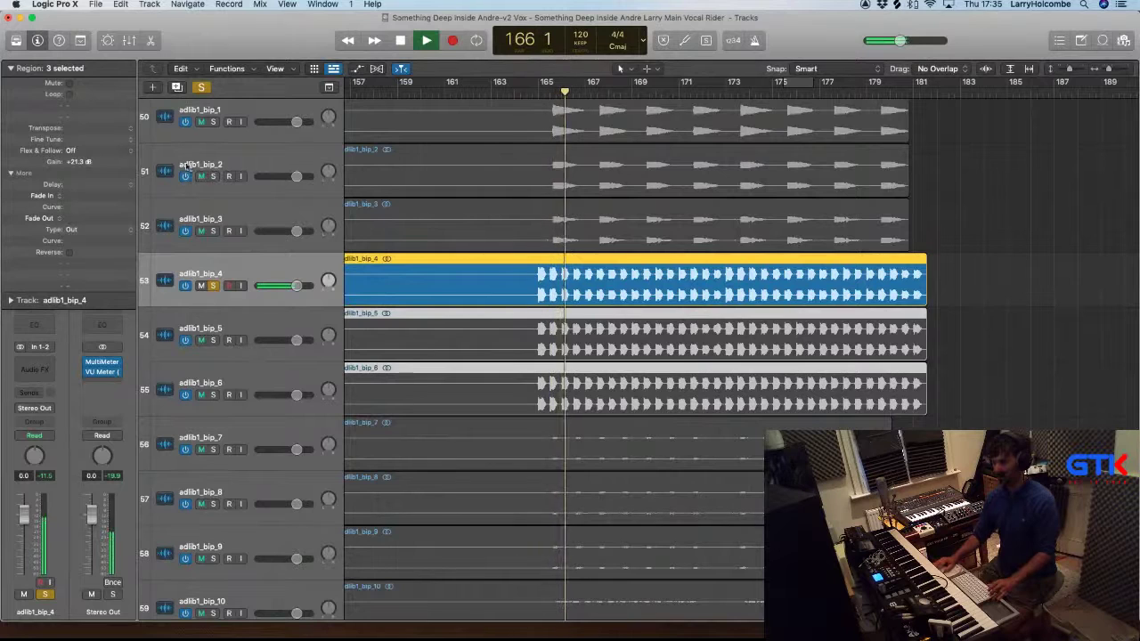
pyautogui.scroll(-1, 433, 223)
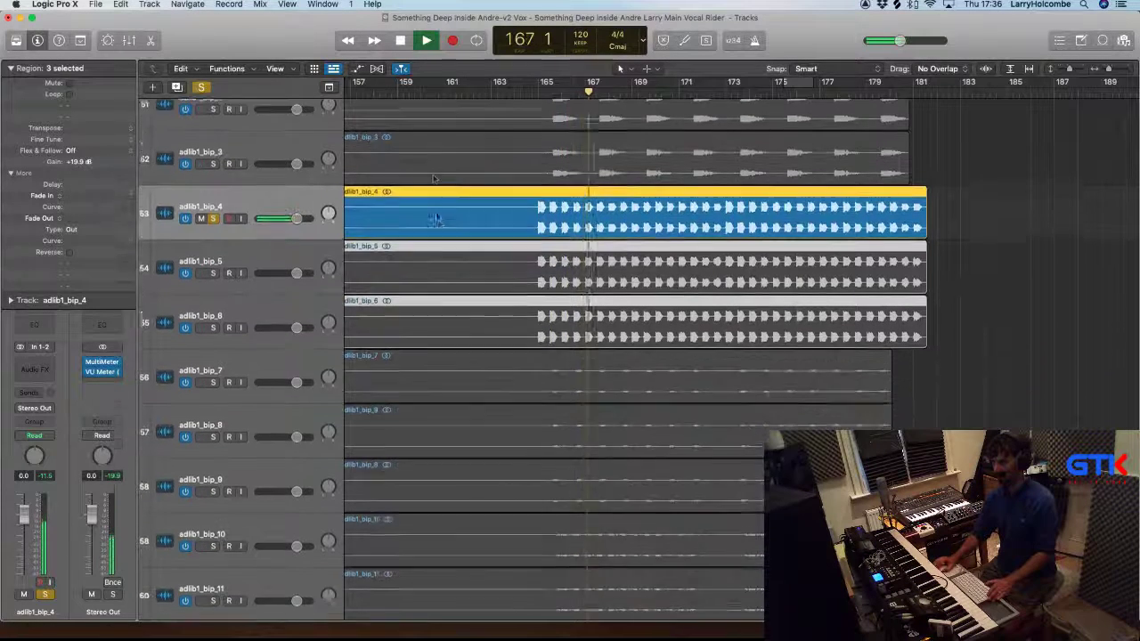
# Set the gain of the regions adlib1_bip_7, adlib1_bip_8 and adlib1_bip_9 to +9.9 dB and stop playback
pyautogui.scroll(-3, 432, 221)
pyautogui.click(573, 274)
pyautogui.keyDown('shift'); pyautogui.click(580, 347); pyautogui.keyUp('shift')
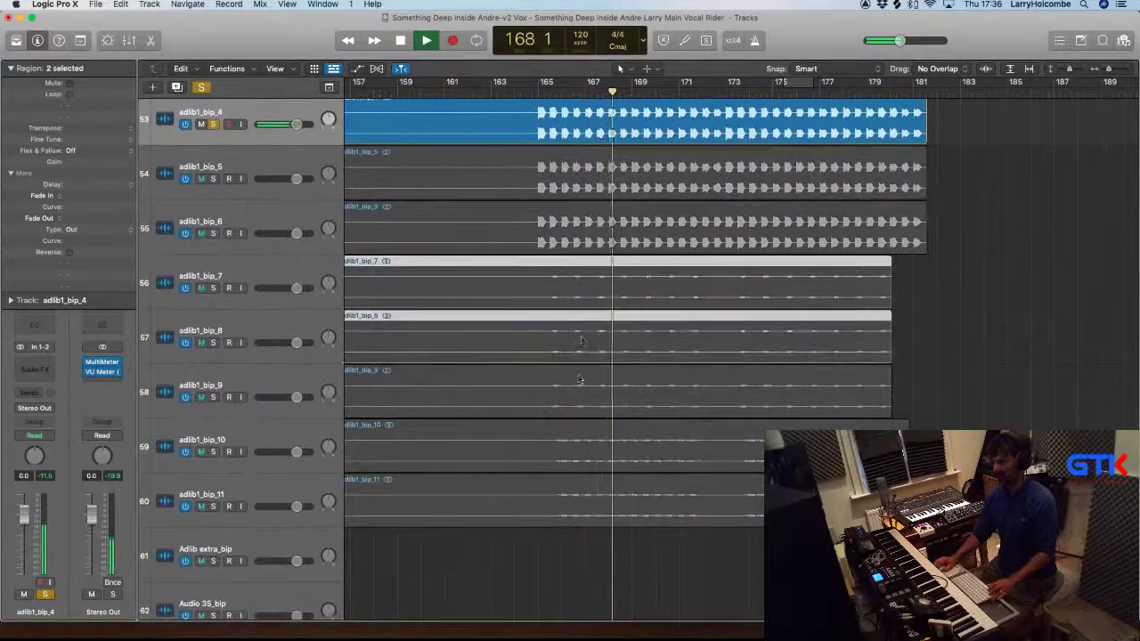
pyautogui.keyDown('shift'); pyautogui.click(580, 391); pyautogui.keyUp('shift')
pyautogui.scroll(2, 356, 276)
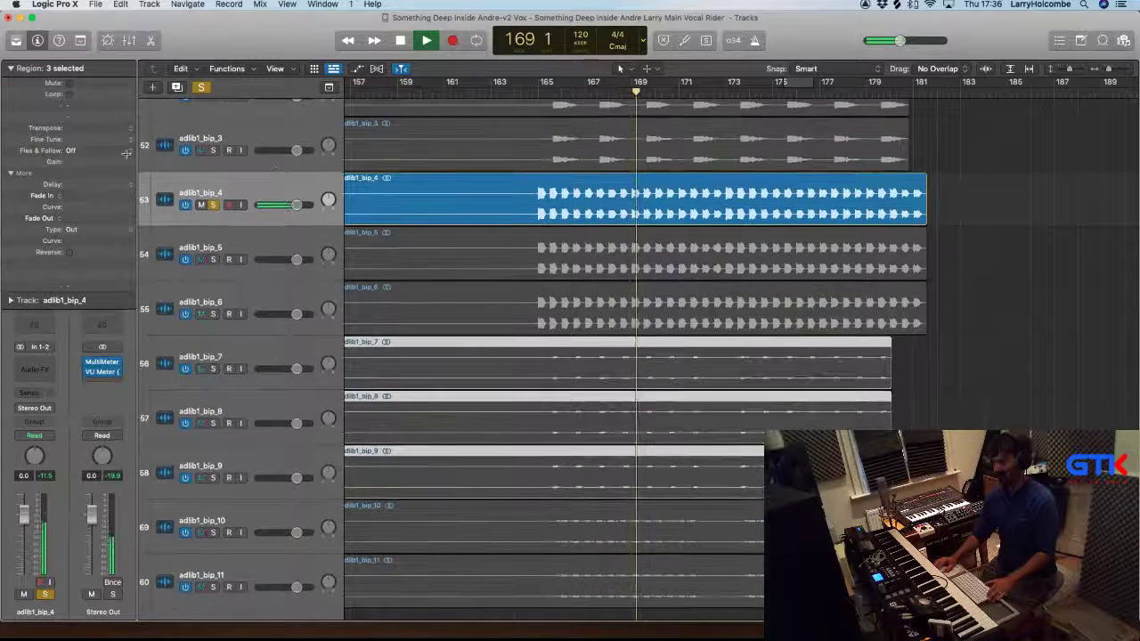
pyautogui.moveTo(77, 162); pyautogui.dragTo(77, 145)
pyautogui.press('space')
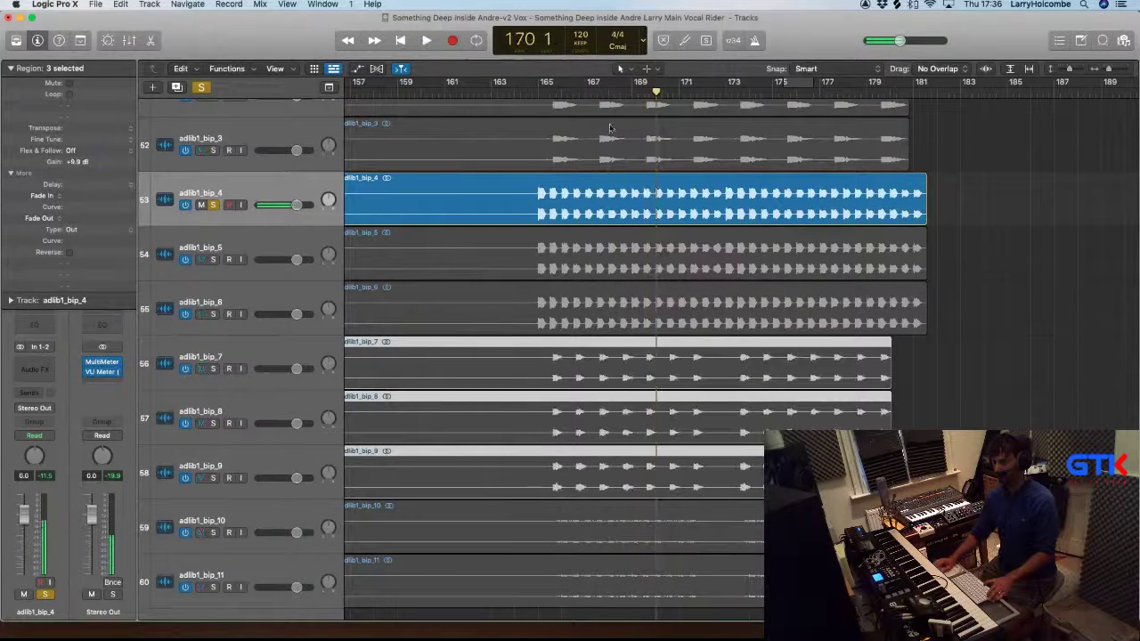
# Play from bar 165 with only adlib1_bip_7 soloed and the VU Meter open, placed clear of the soloed region
pyautogui.click(543, 93)
pyautogui.press('space')
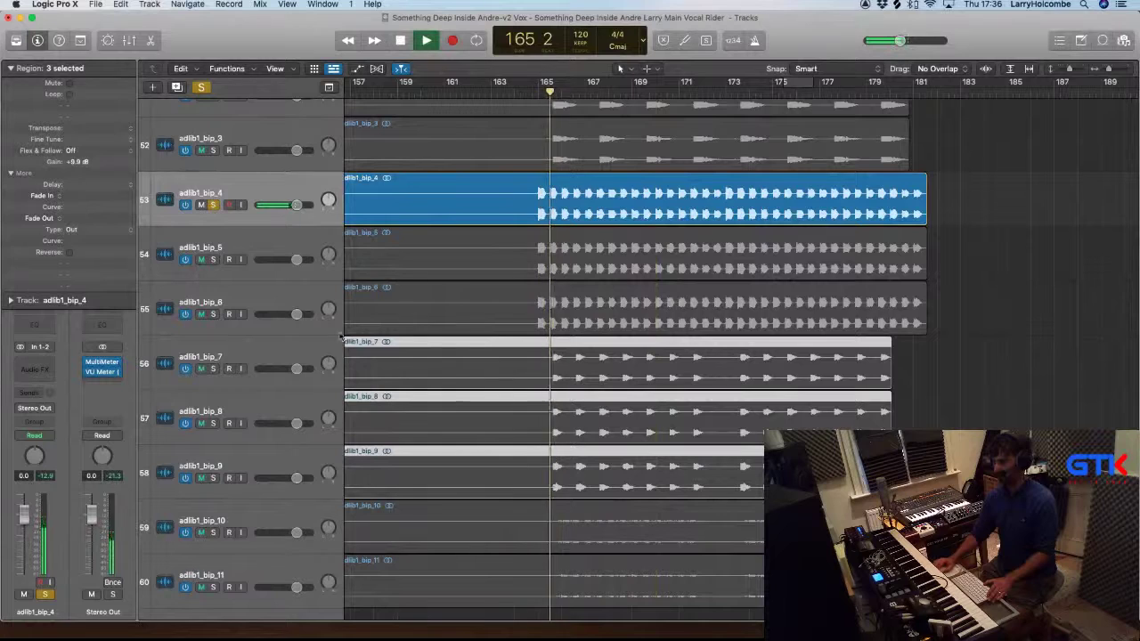
pyautogui.keyDown('alt'); pyautogui.click(213, 369); pyautogui.keyUp('alt')
pyautogui.moveTo(872, 443); pyautogui.dragTo(871, 331)
pyautogui.scroll(-3, 649, 383)
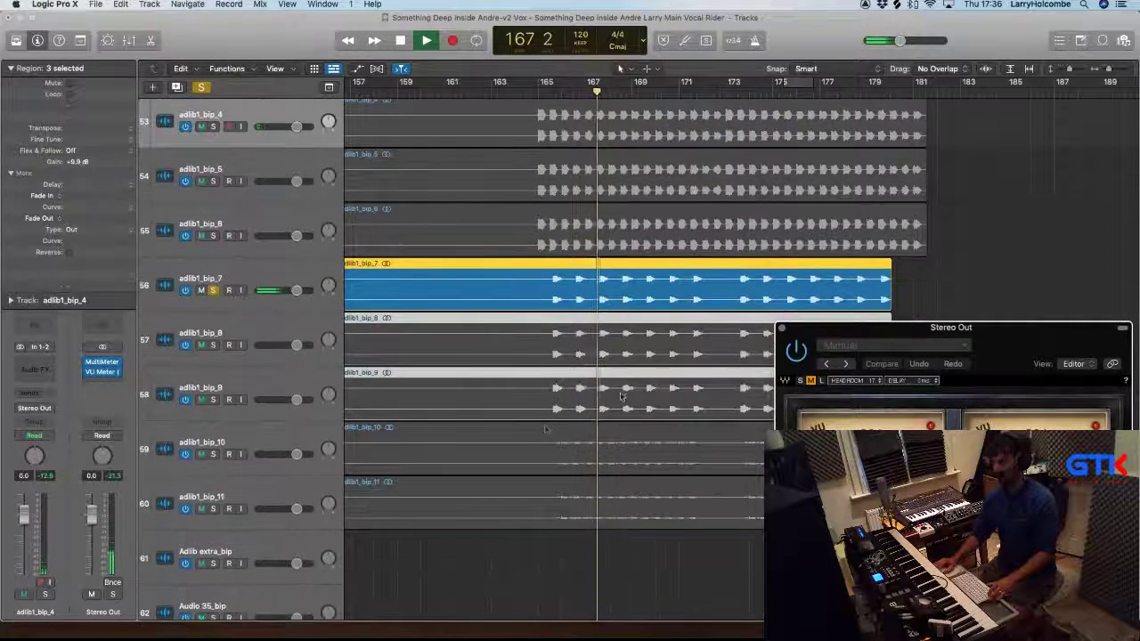
# Set the gain of the regions adlib1_bip_10 and adlib1_bip_11 to +9.2 dB
pyautogui.click(524, 451)
pyautogui.keyDown('shift'); pyautogui.click(519, 491); pyautogui.keyUp('shift')
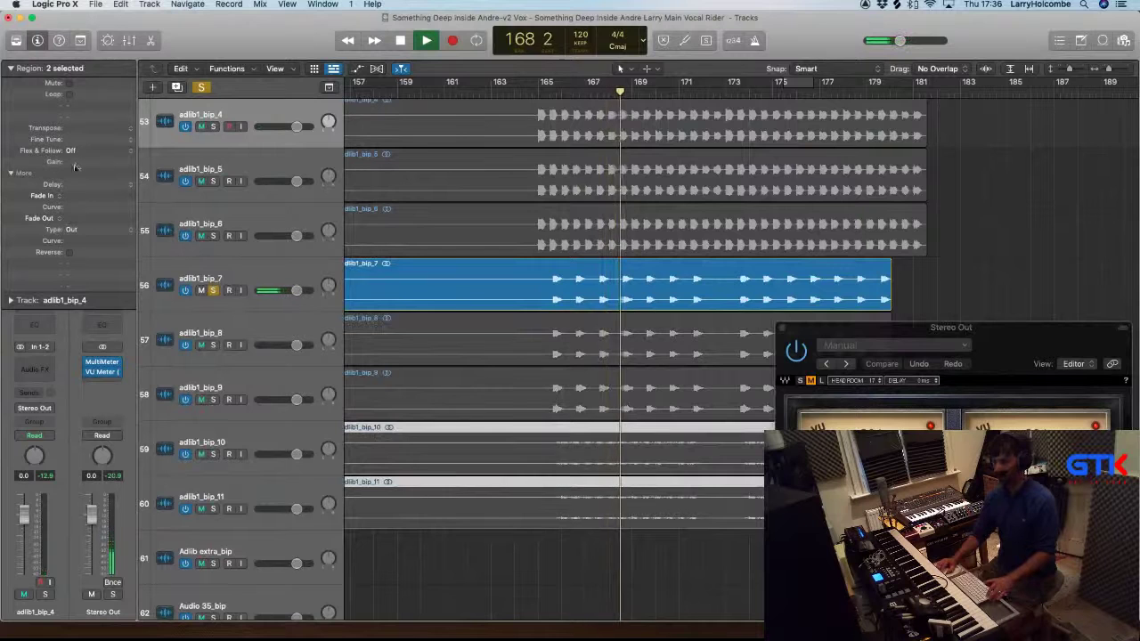
pyautogui.moveTo(79, 146); pyautogui.dragTo(108, 49)
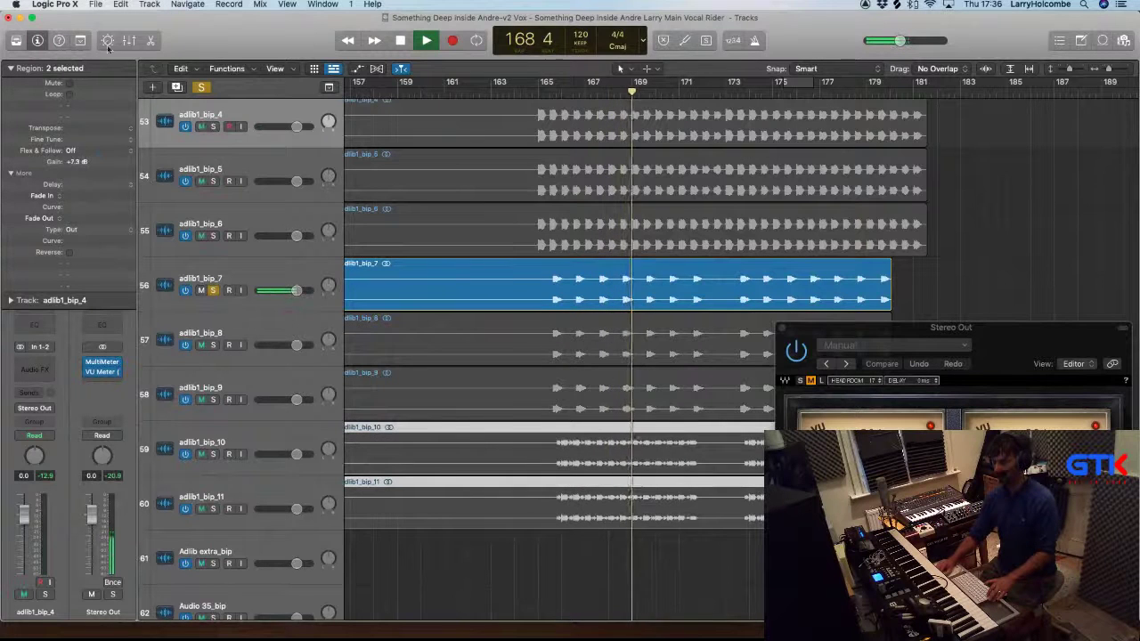
pyautogui.hscroll(2, 198, 484)
# Solo adlib1_bip_10 and adlib1_bip_11 instead of adlib1_bip_7, replay them from bar 165 and close the VU Meter
pyautogui.click(213, 455)
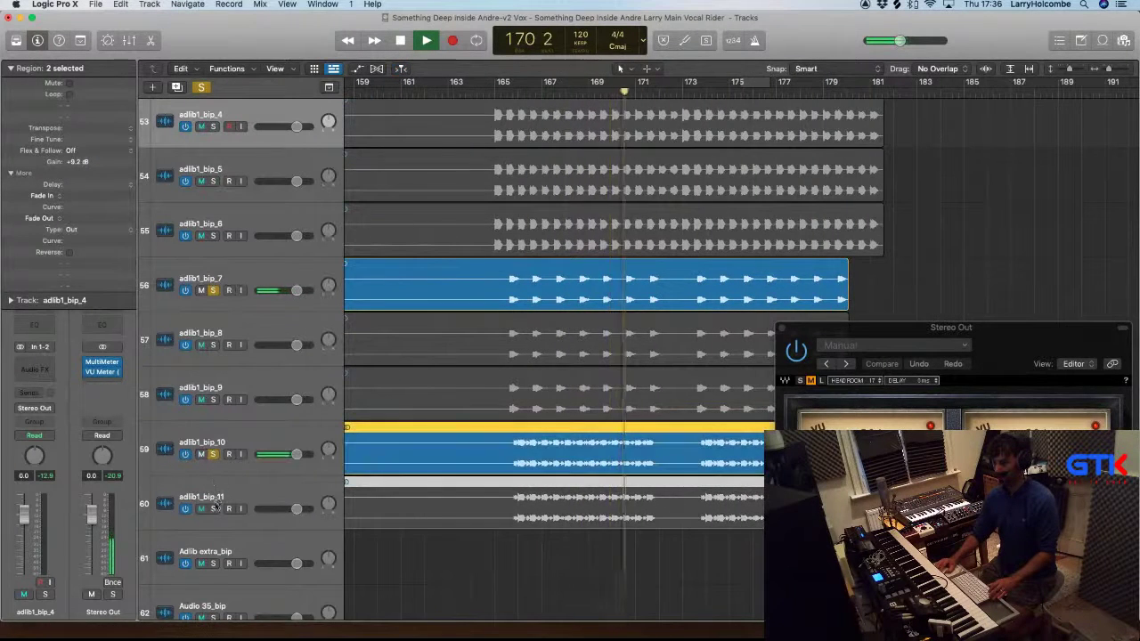
pyautogui.click(213, 508)
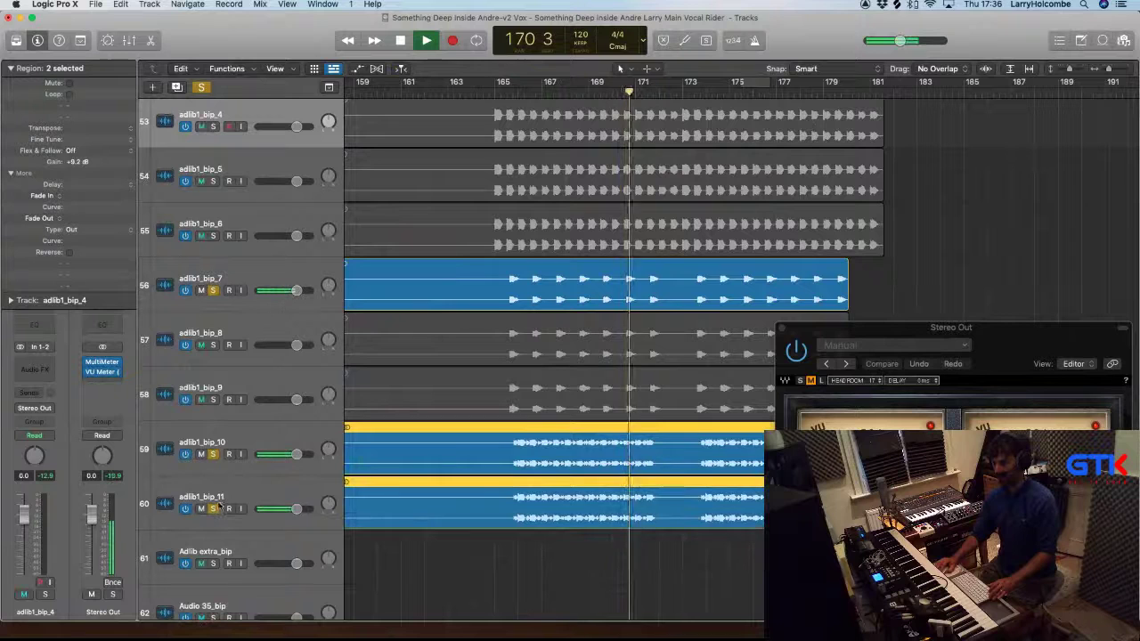
pyautogui.click(213, 290)
pyautogui.click(504, 93)
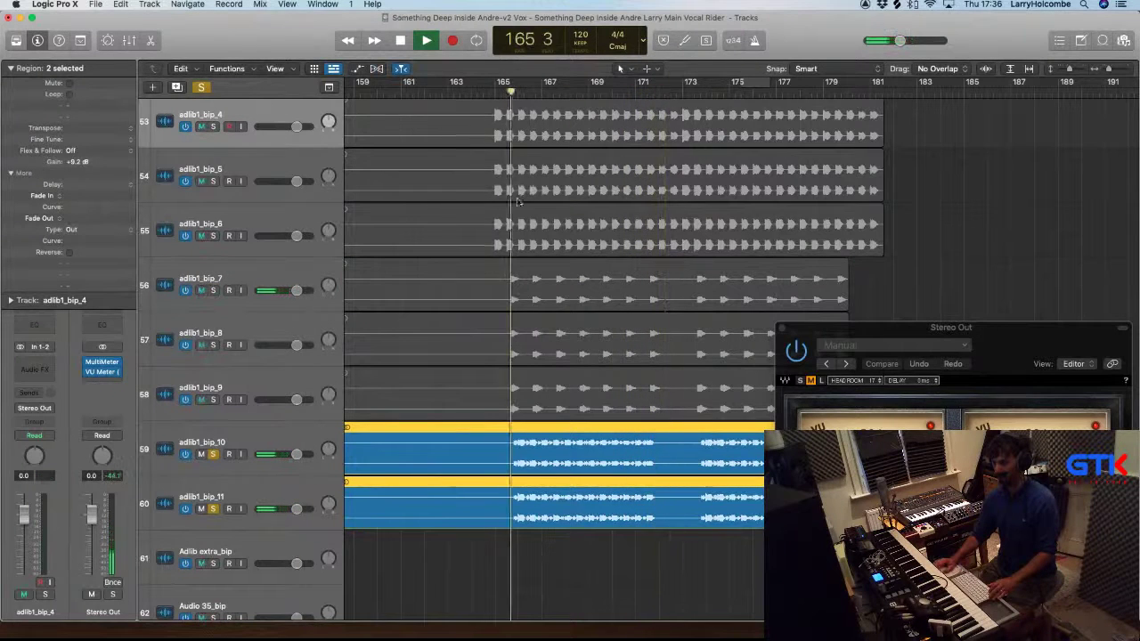
pyautogui.moveTo(457, 379); pyautogui.dragTo(674, 494)
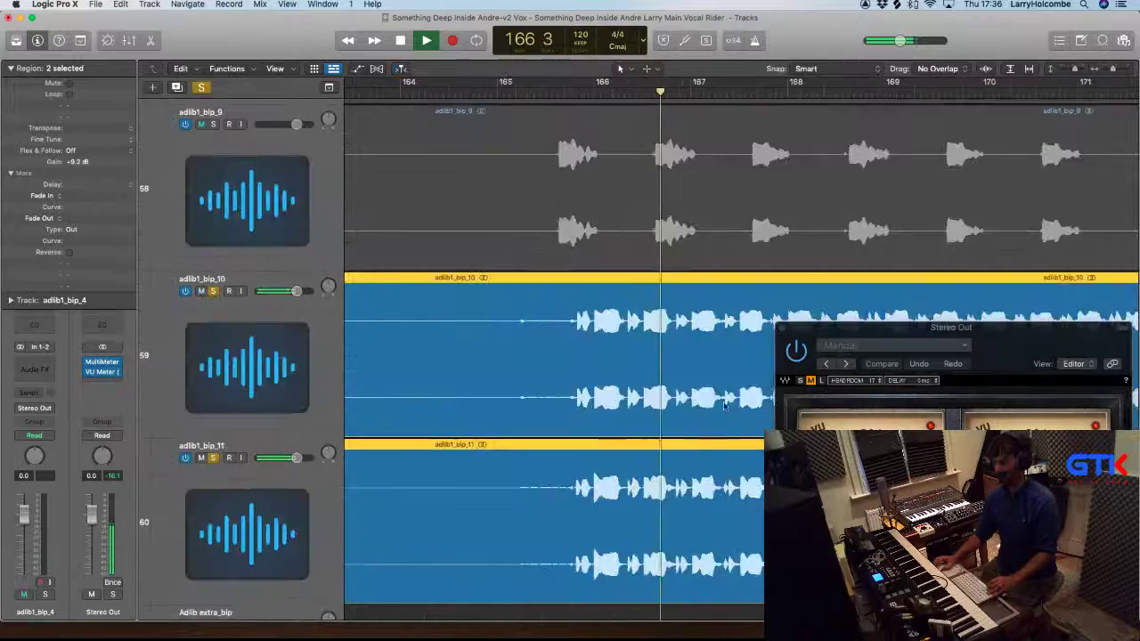
pyautogui.click(782, 329)
pyautogui.keyDown('ctrl'); pyautogui.keyDown('alt'); pyautogui.click(782, 330); pyautogui.keyUp('alt'); pyautogui.keyUp('ctrl')
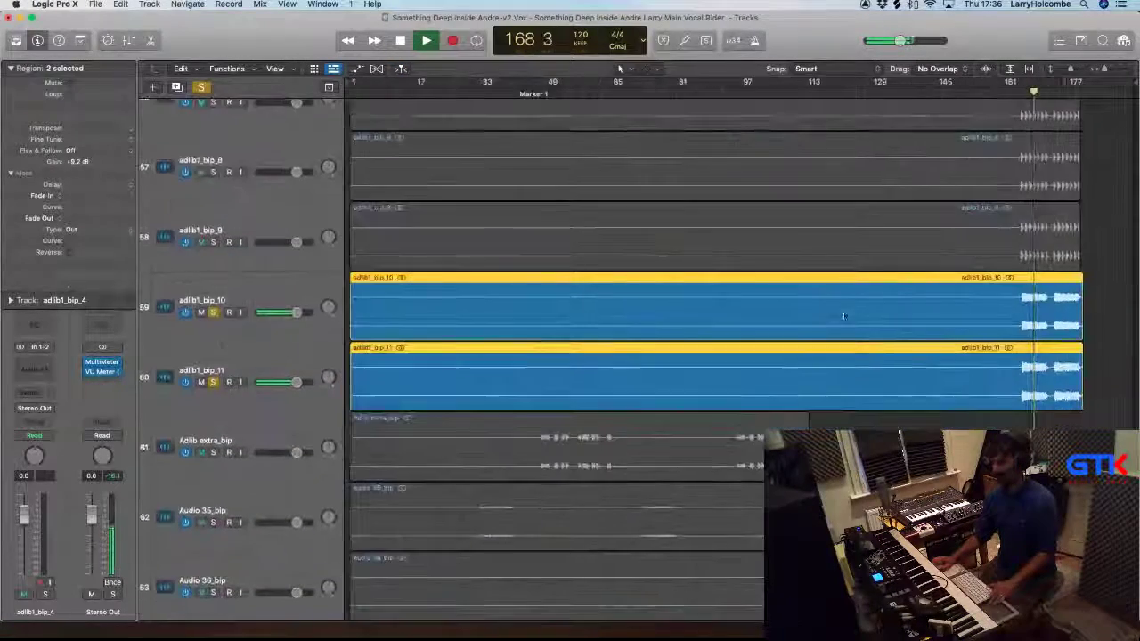
# Clear the solos, delete the tracks adlib1_bip_10 and adlib1_bip_11 with their regions, and stop playback
pyautogui.click(213, 312)
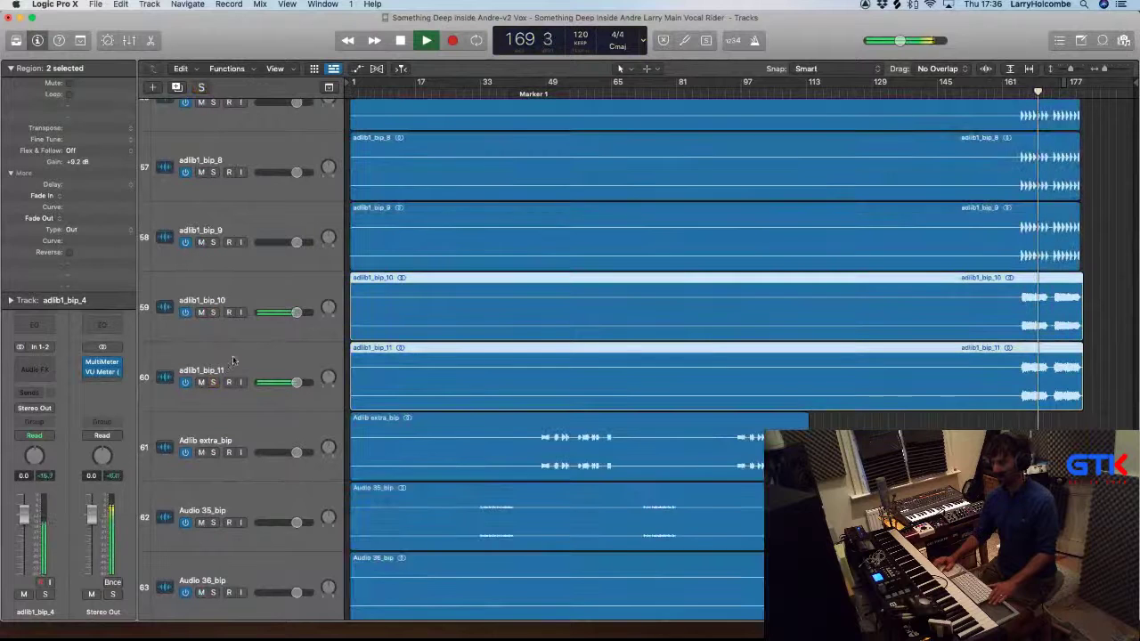
pyautogui.press('super+Up')
pyautogui.click(274, 290)
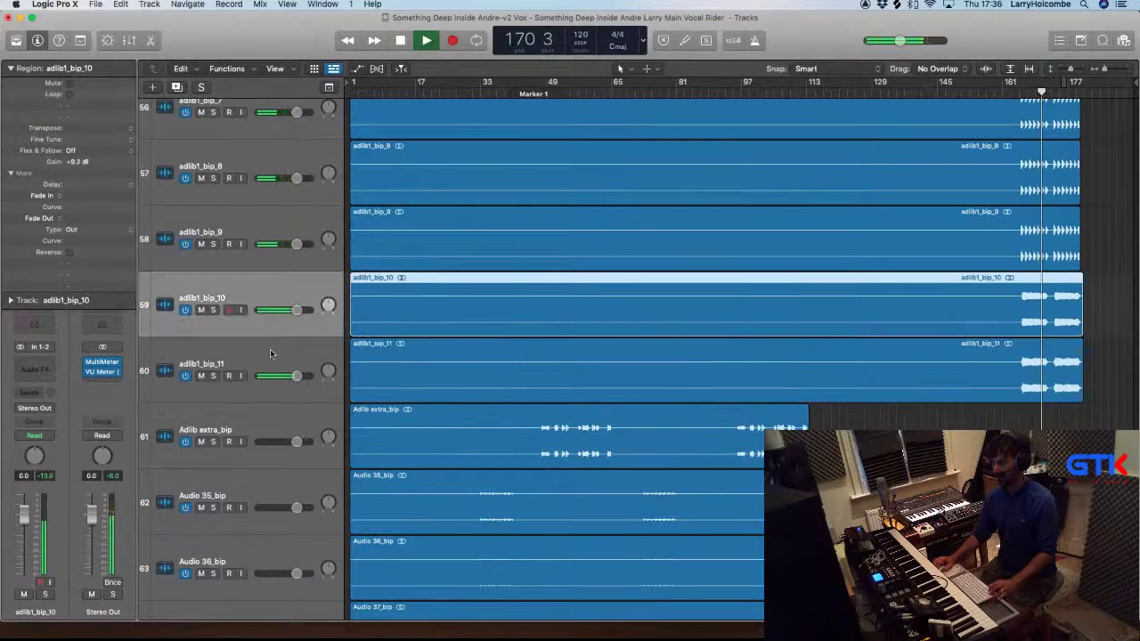
pyautogui.keyDown('shift'); pyautogui.click(270, 352); pyautogui.keyUp('shift')
pyautogui.press('BackSpace')
pyautogui.press('BackSpace')
pyautogui.press('space')
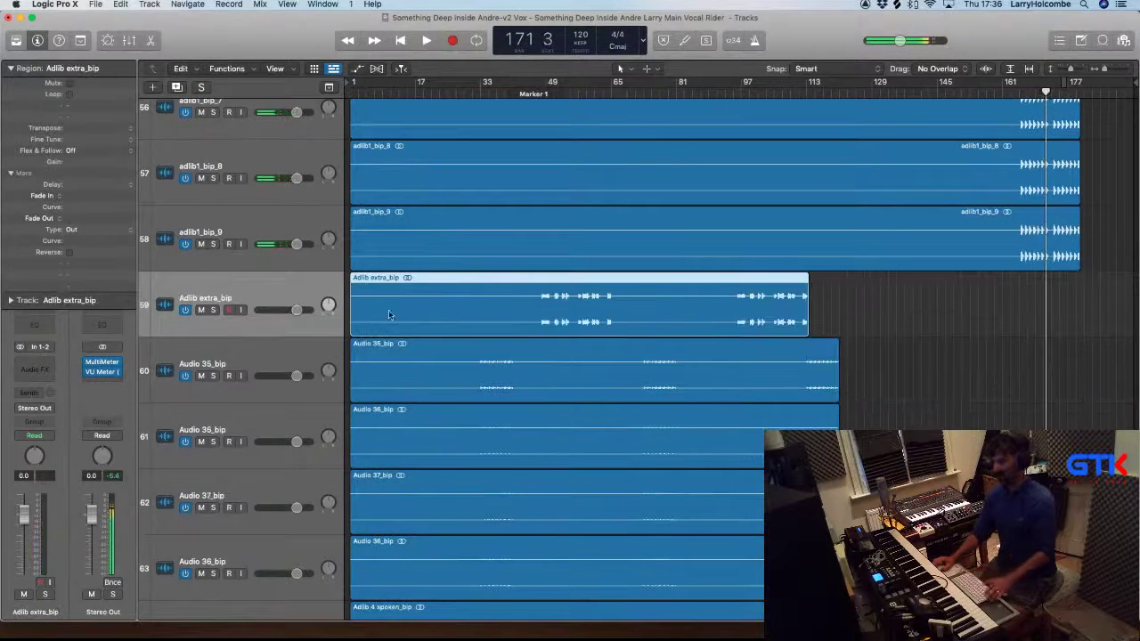
# Play from about bar 43, reopen the VU Meter and solo the Adlib extra_bip track
pyautogui.click(520, 93)
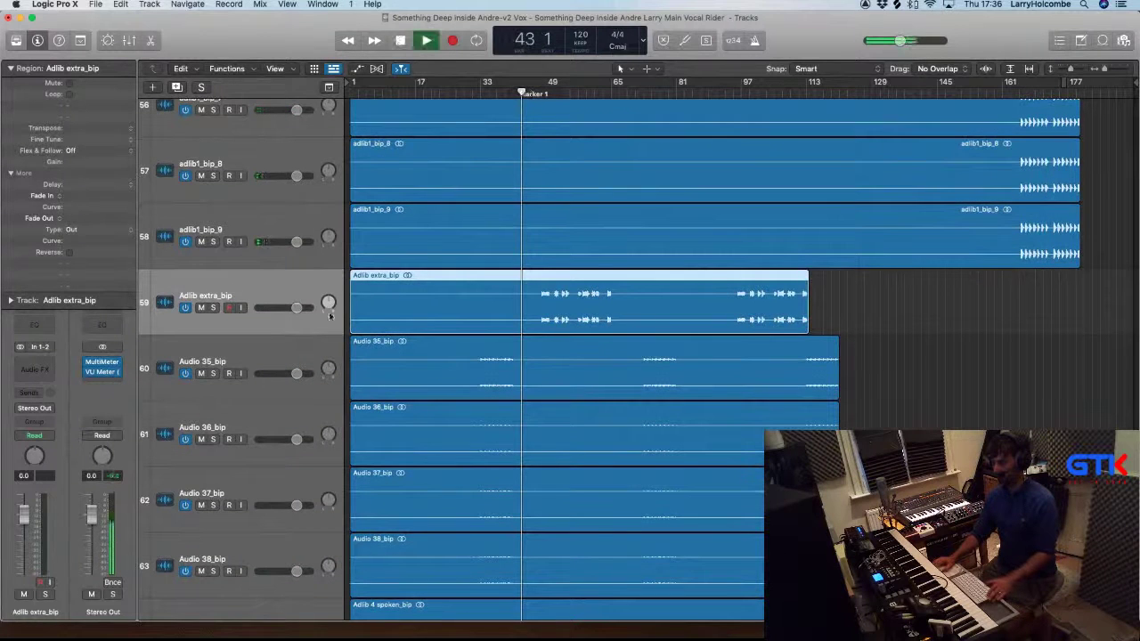
pyautogui.press('super+Up')
pyautogui.press('super+Up')
pyautogui.press('super+Up')
pyautogui.press('super+Up')
pyautogui.press('super+Up')
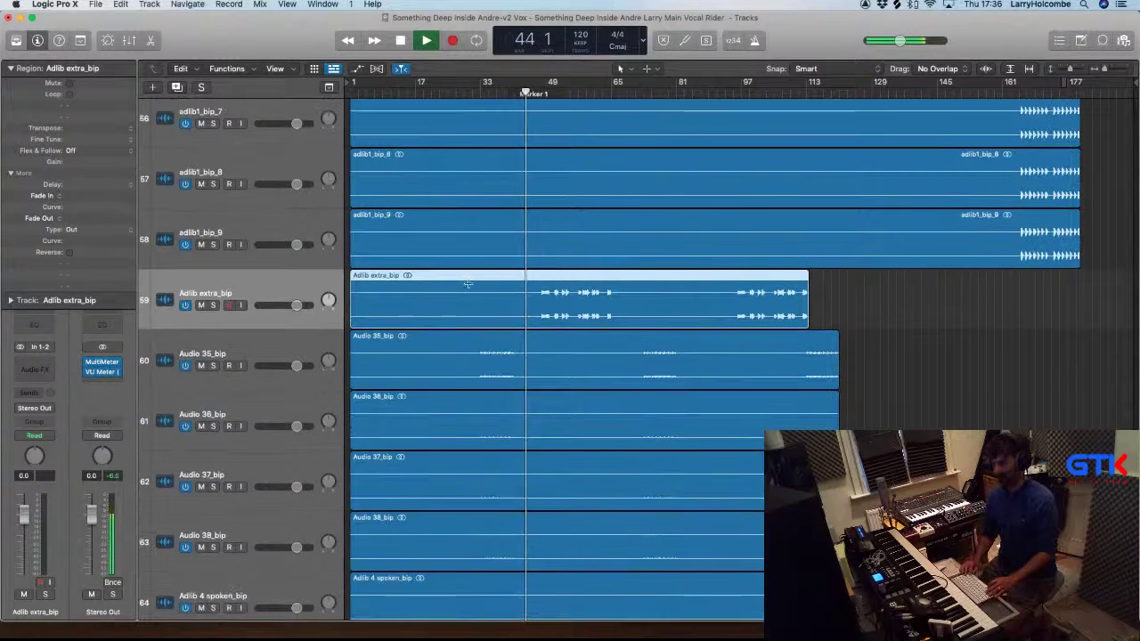
pyautogui.press('super+Right')
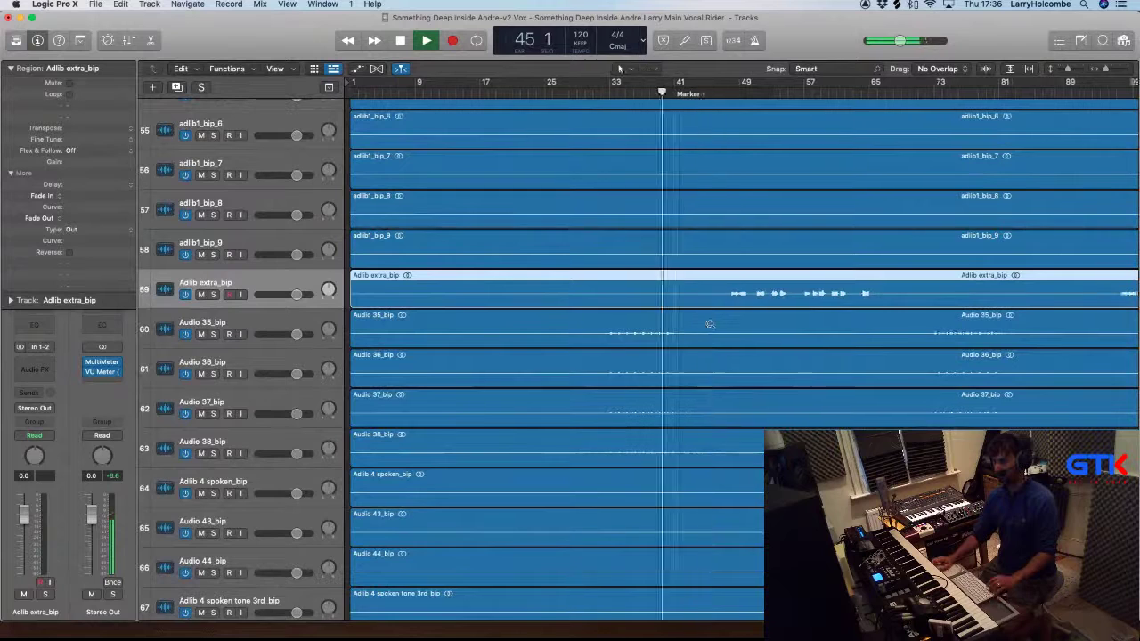
pyautogui.press('super+Left')
pyautogui.press('super+Up')
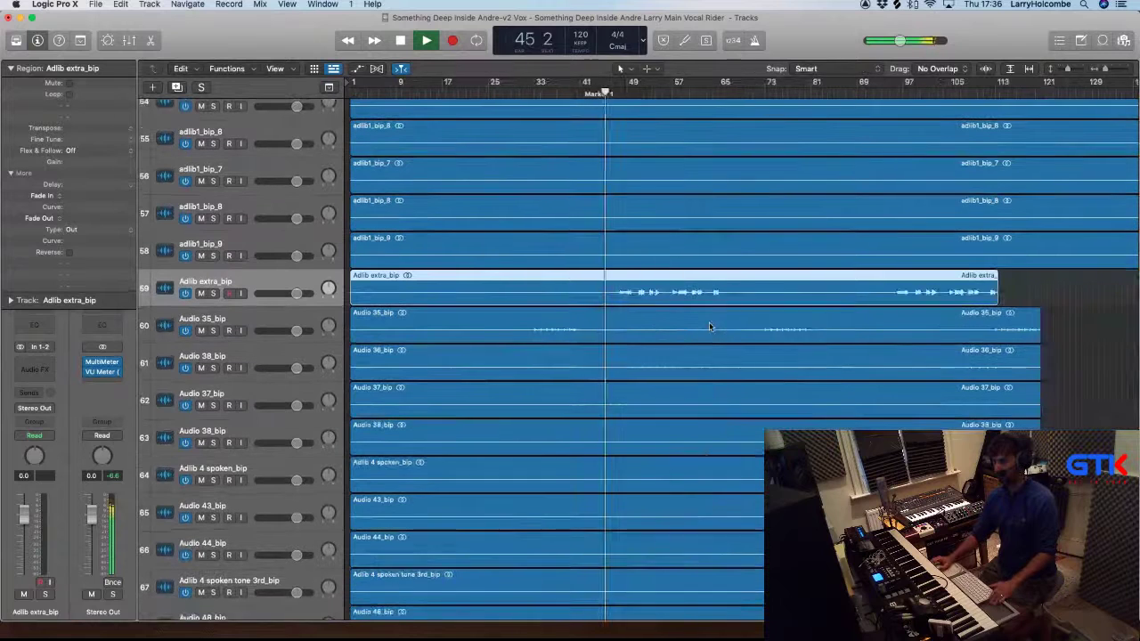
pyautogui.click(101, 372)
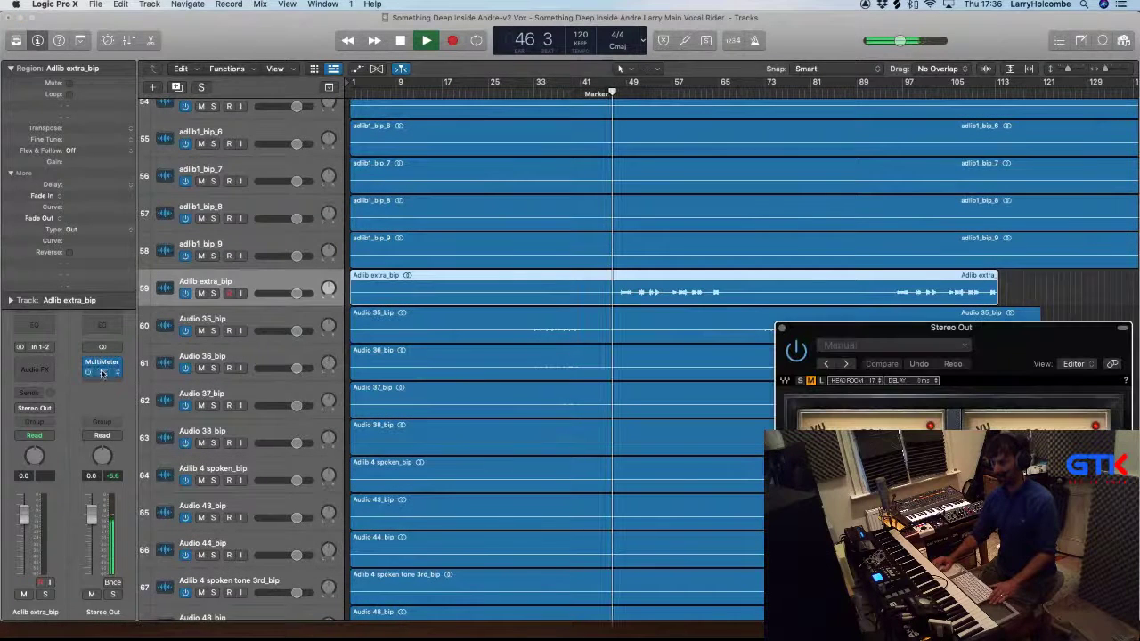
pyautogui.click(213, 293)
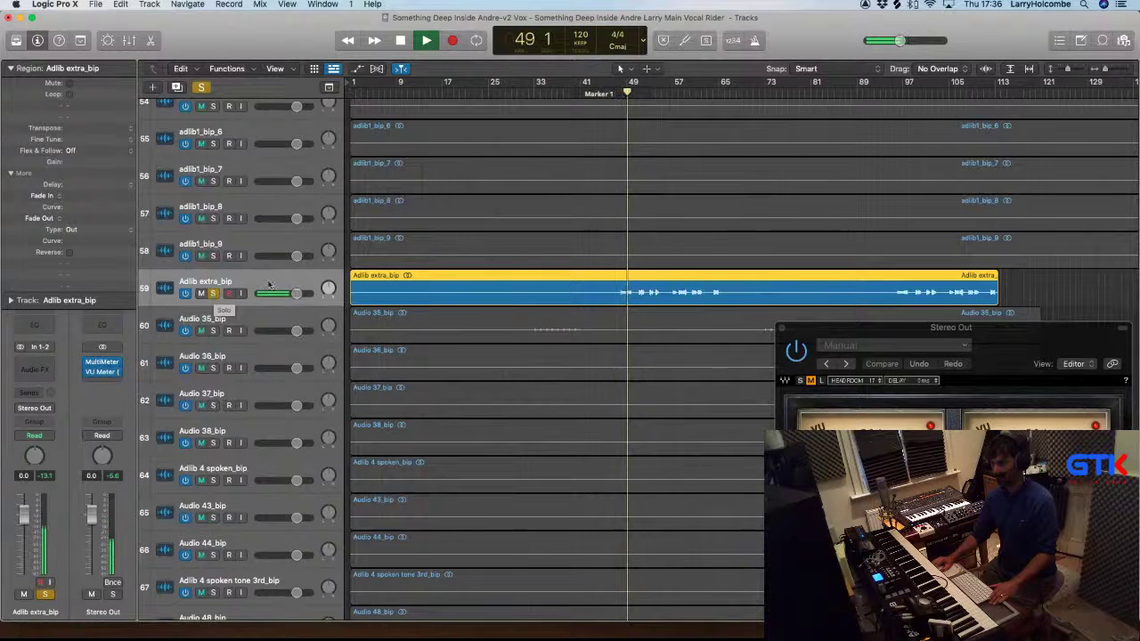
# Set the gain of the Adlib extra_bip region to +5.0 dB and replay it from about bar 53
pyautogui.click(81, 150)
pyautogui.click(76, 134)
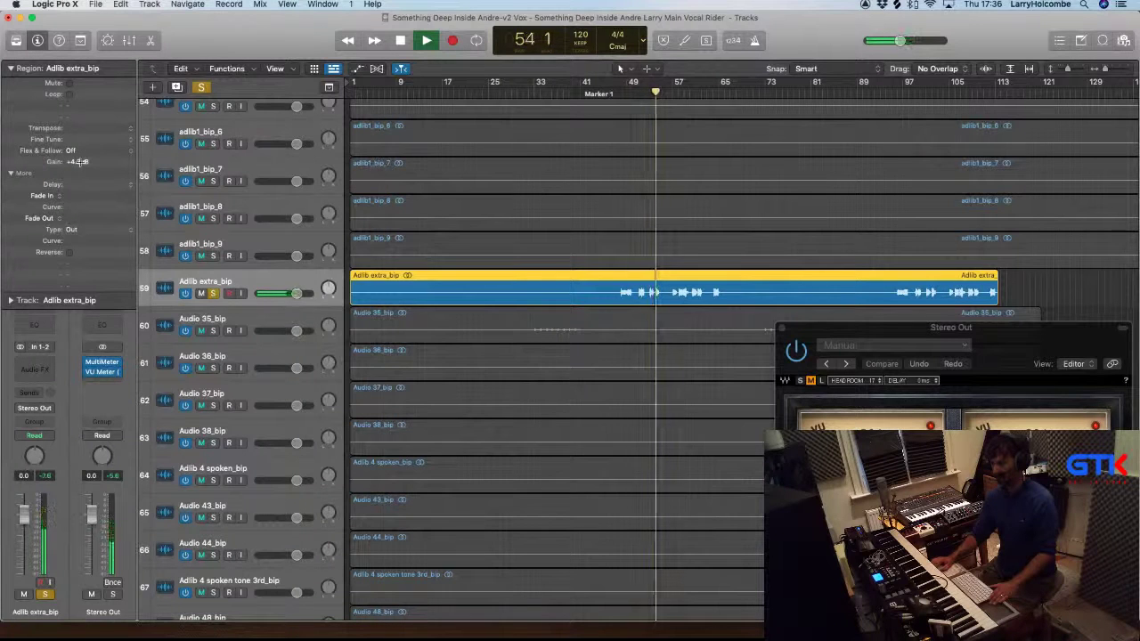
pyautogui.moveTo(616, 253); pyautogui.dragTo(744, 325)
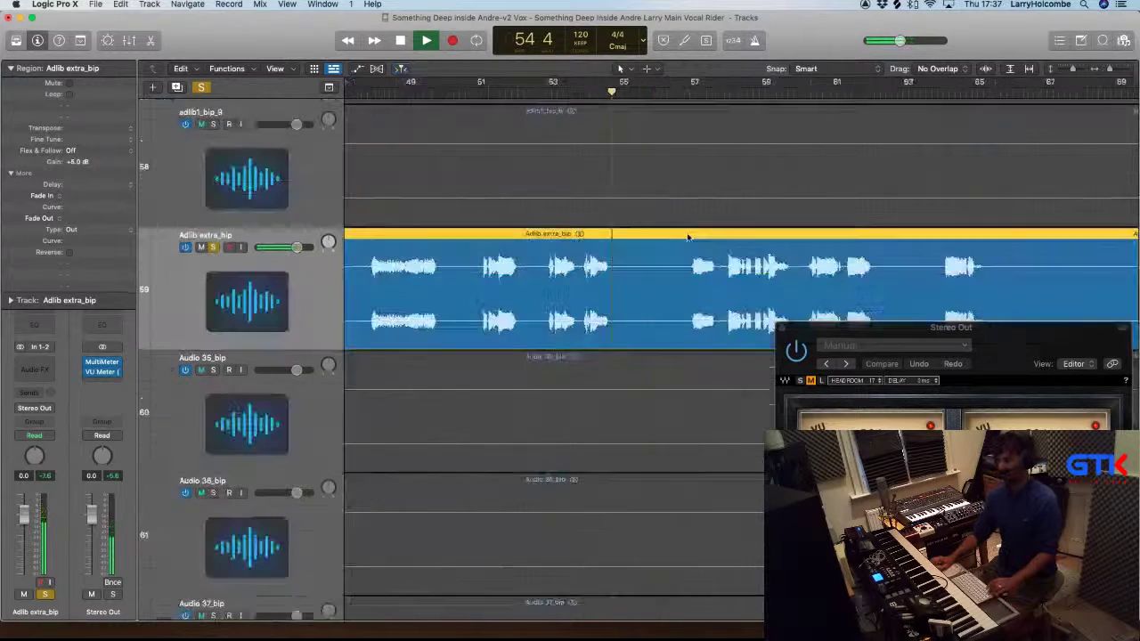
pyautogui.click(545, 92)
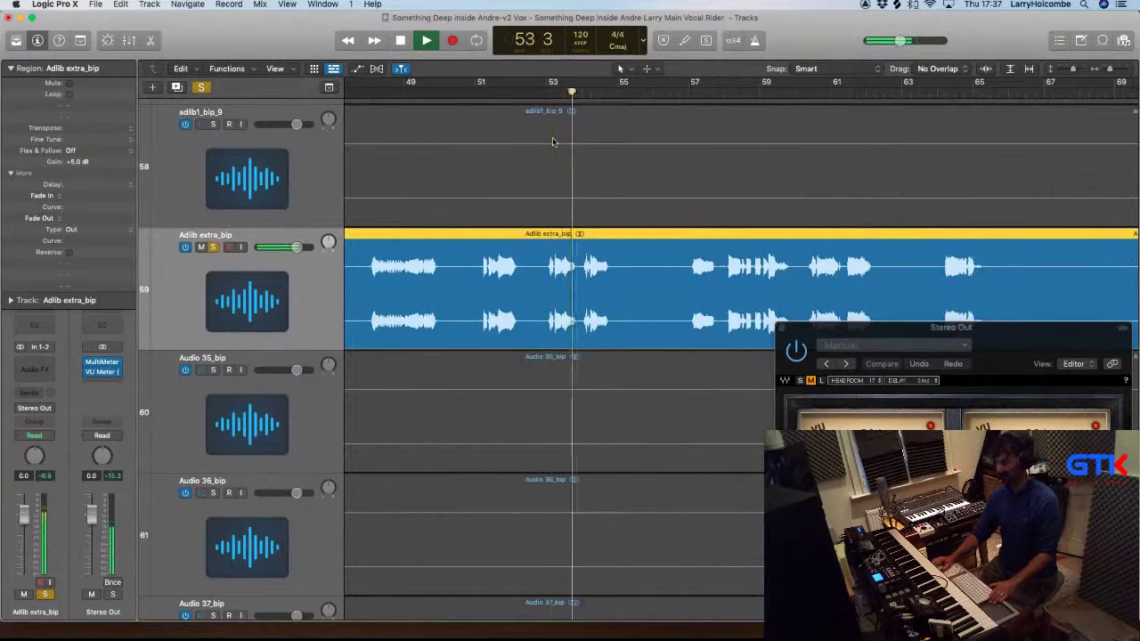
# Stop playback and marquee-select the faint noise between the two phrases just before bar 54 in the Adlib extra_bip region
pyautogui.moveTo(497, 204); pyautogui.dragTo(687, 411)
pyautogui.press('space')
pyautogui.hscroll(1, 665, 168)
pyautogui.press('space')
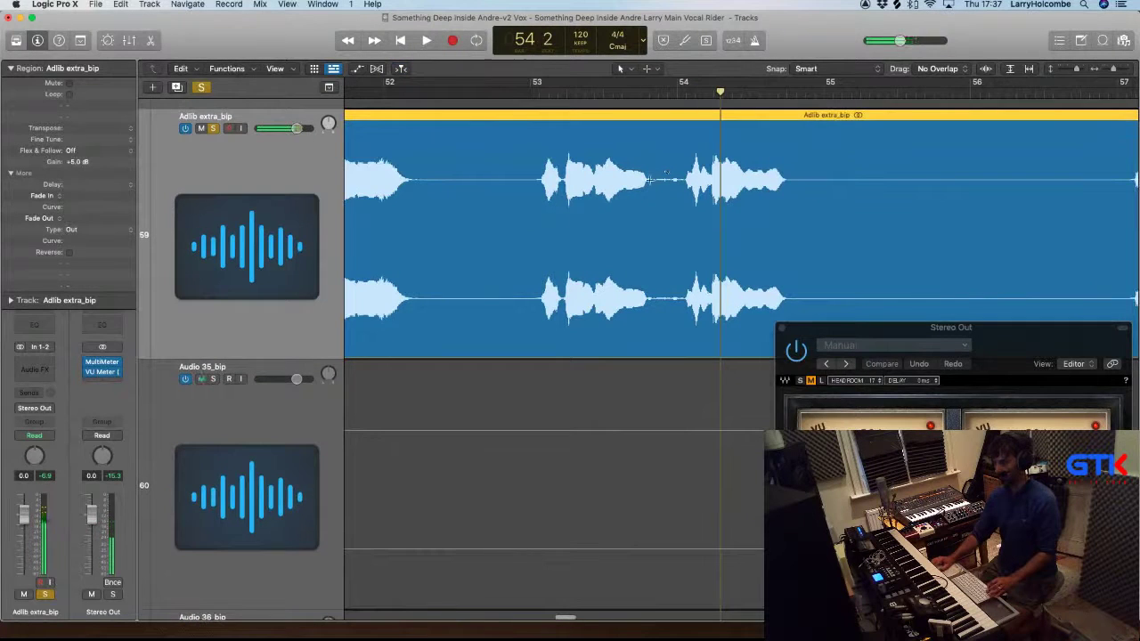
pyautogui.moveTo(649, 178); pyautogui.dragTo(682, 191)
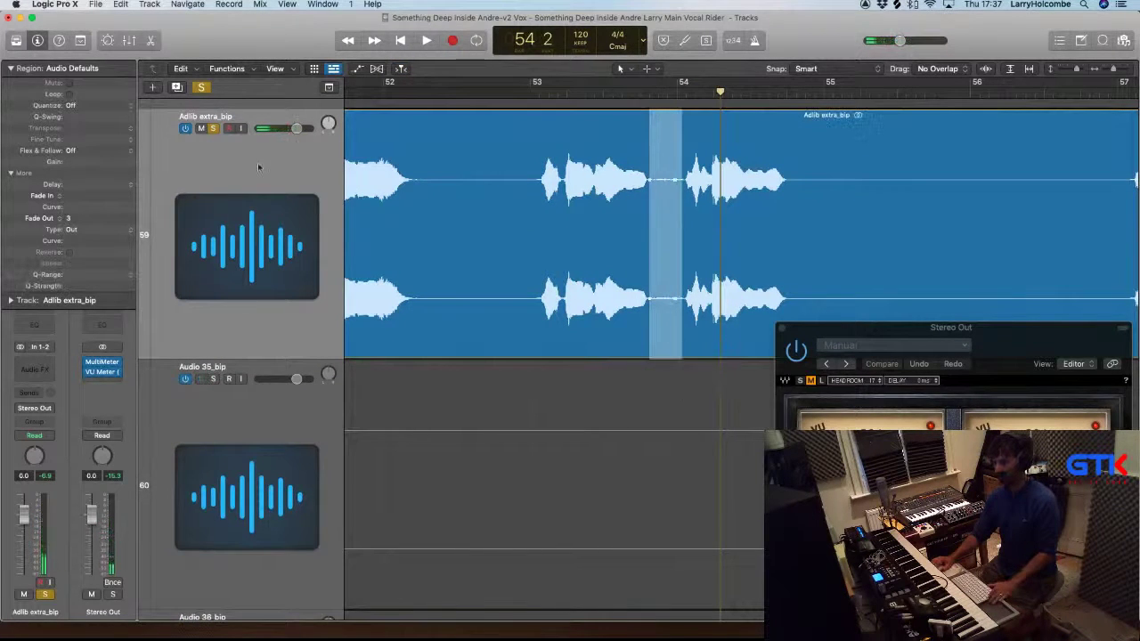
# Insert the iZotope Nectar 3 plug-in on the Adlib extra_bip track
pyautogui.click(36, 365)
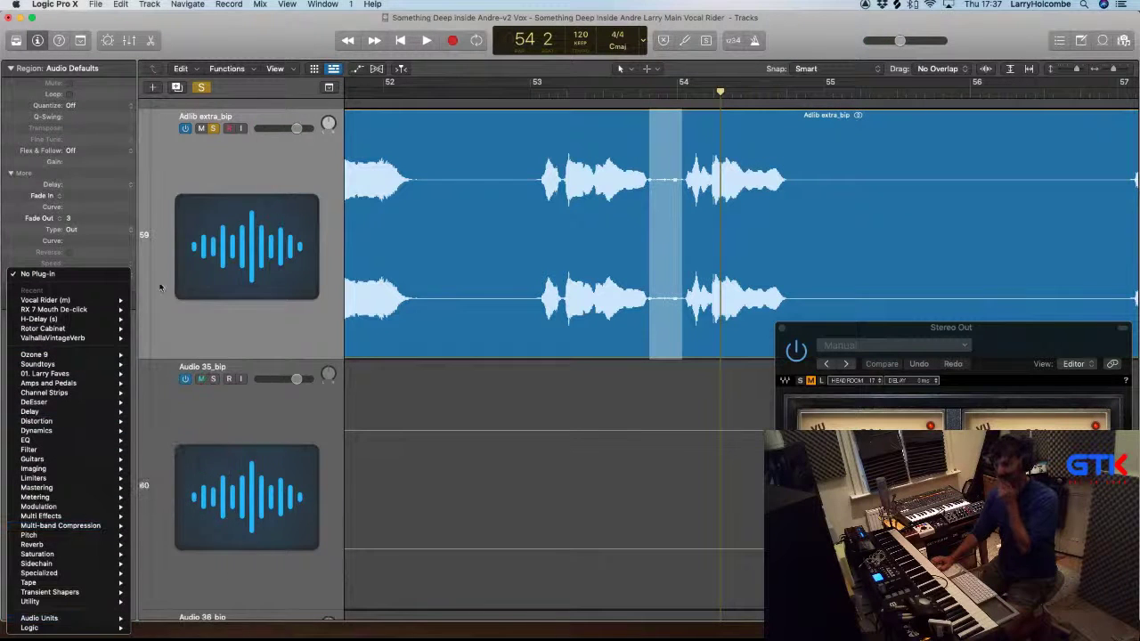
pyautogui.moveTo(98, 618)
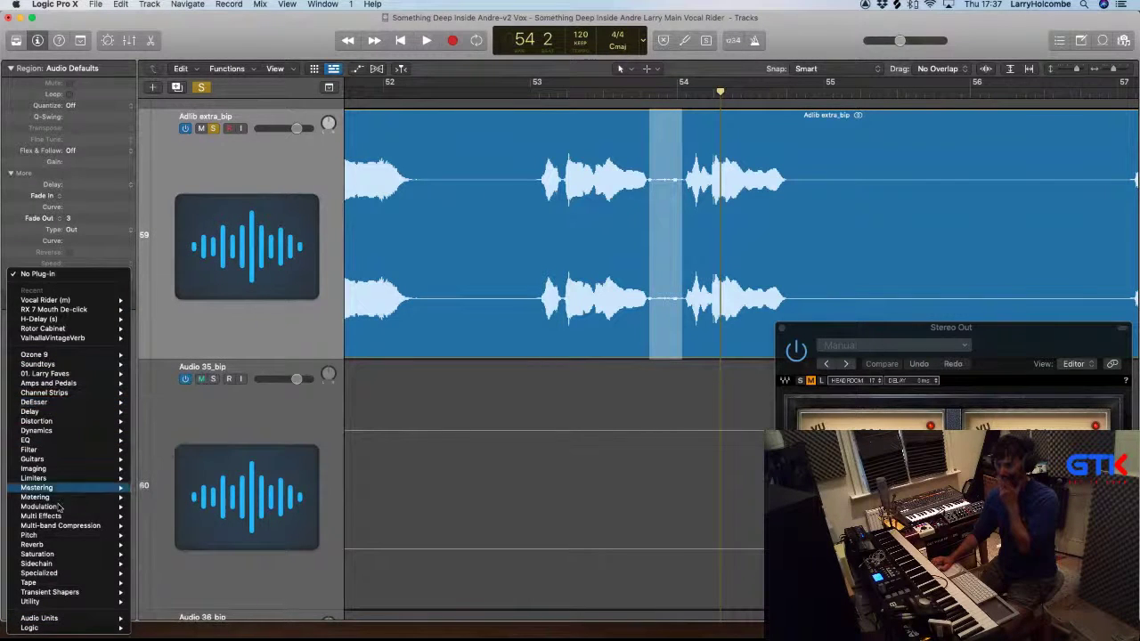
pyautogui.moveTo(75, 421)
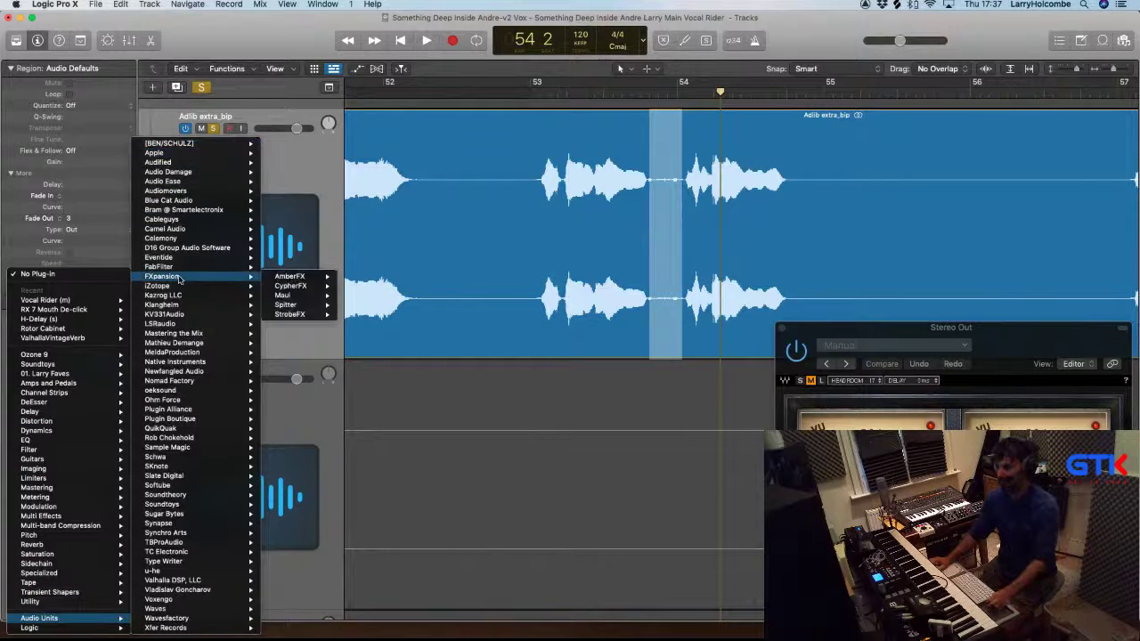
pyautogui.moveTo(235, 287)
pyautogui.moveTo(332, 203)
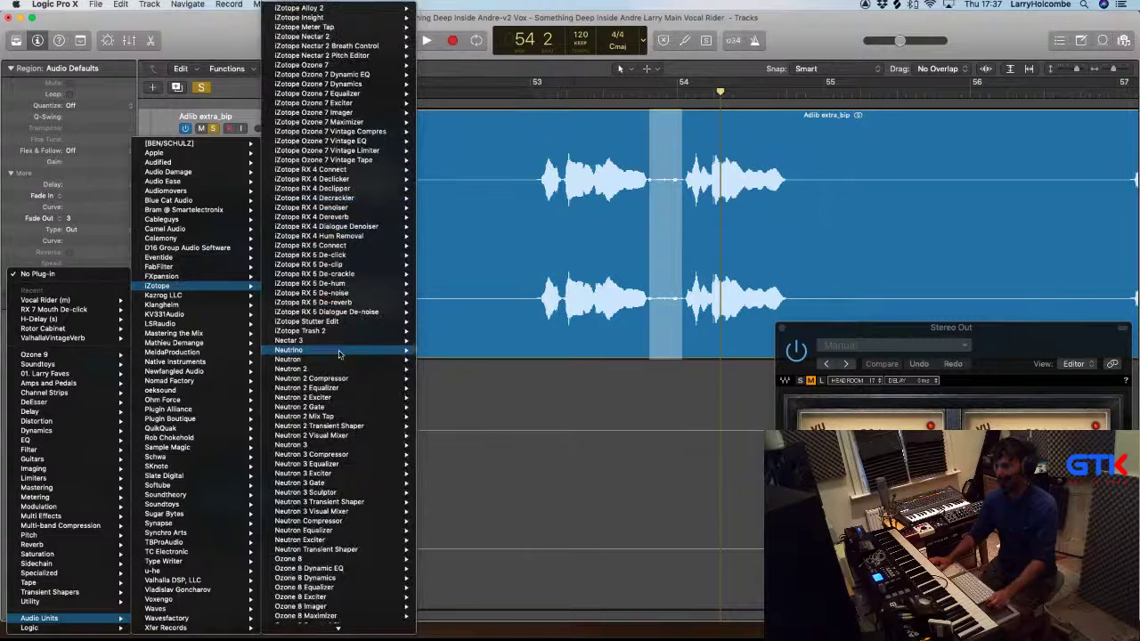
pyautogui.click(430, 341)
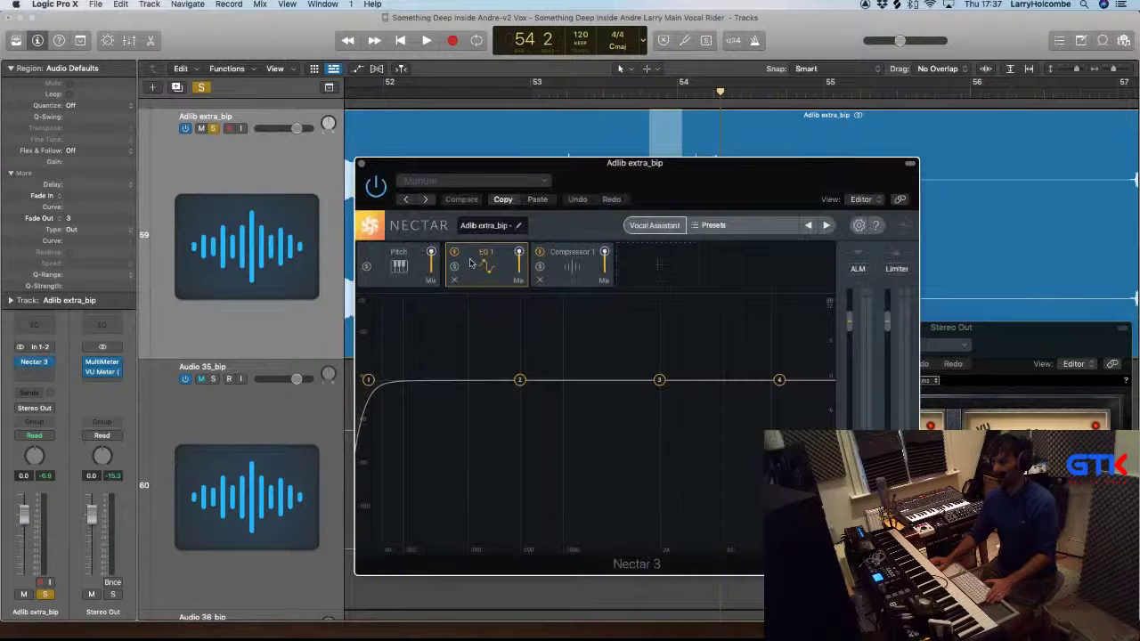
# Add a Gate module in Nectar 3, set its threshold to -38.1 dB during playback, and close the plug-in window
pyautogui.click(659, 267)
pyautogui.click(645, 407)
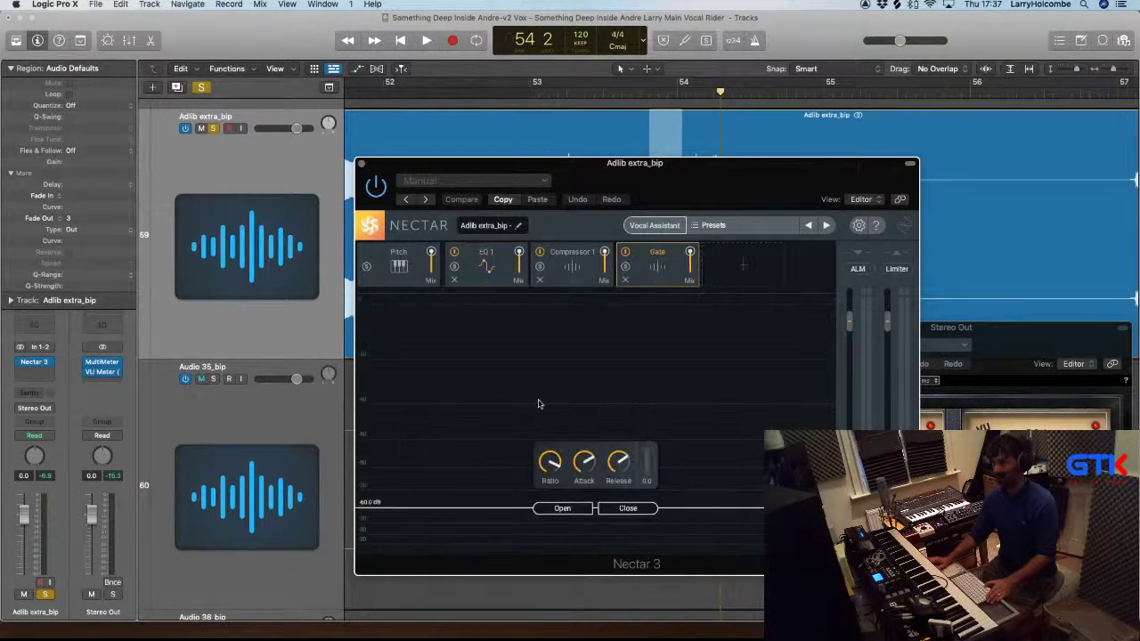
pyautogui.press('space')
pyautogui.moveTo(563, 511); pyautogui.dragTo(562, 462)
pyautogui.press('space')
pyautogui.click(359, 166)
# Replay the gated Adlib extra_bip track from about bar 51 and listen through the phrases up to about bar 61
pyautogui.click(437, 174)
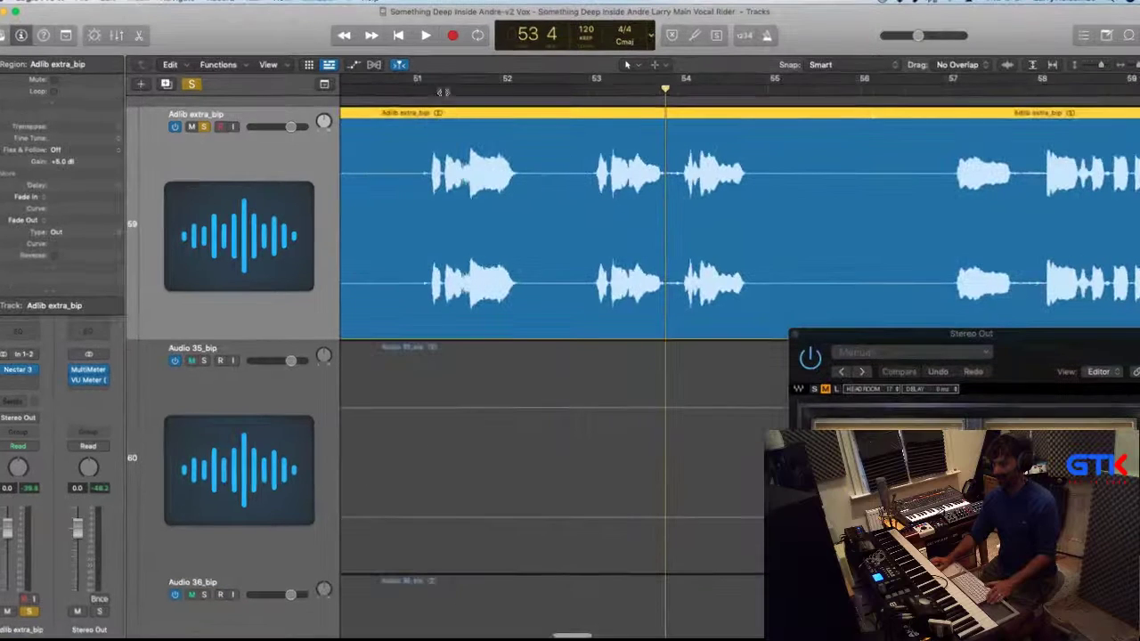
pyautogui.click(403, 89)
pyautogui.press('space')
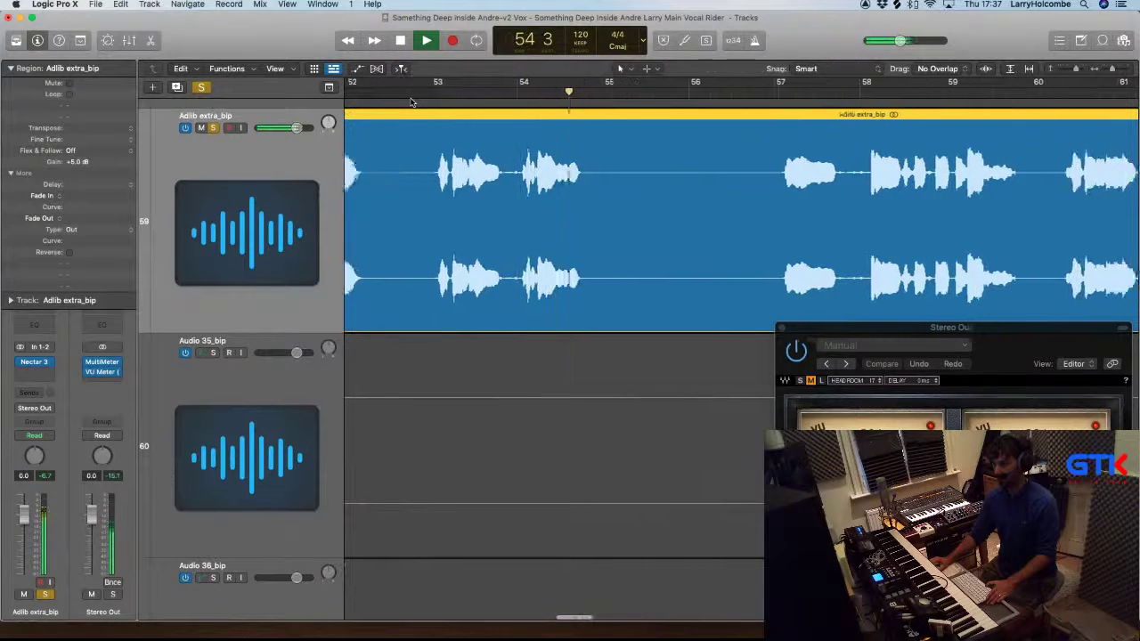
pyautogui.click(773, 95)
pyautogui.scroll(-3, 766, 111)
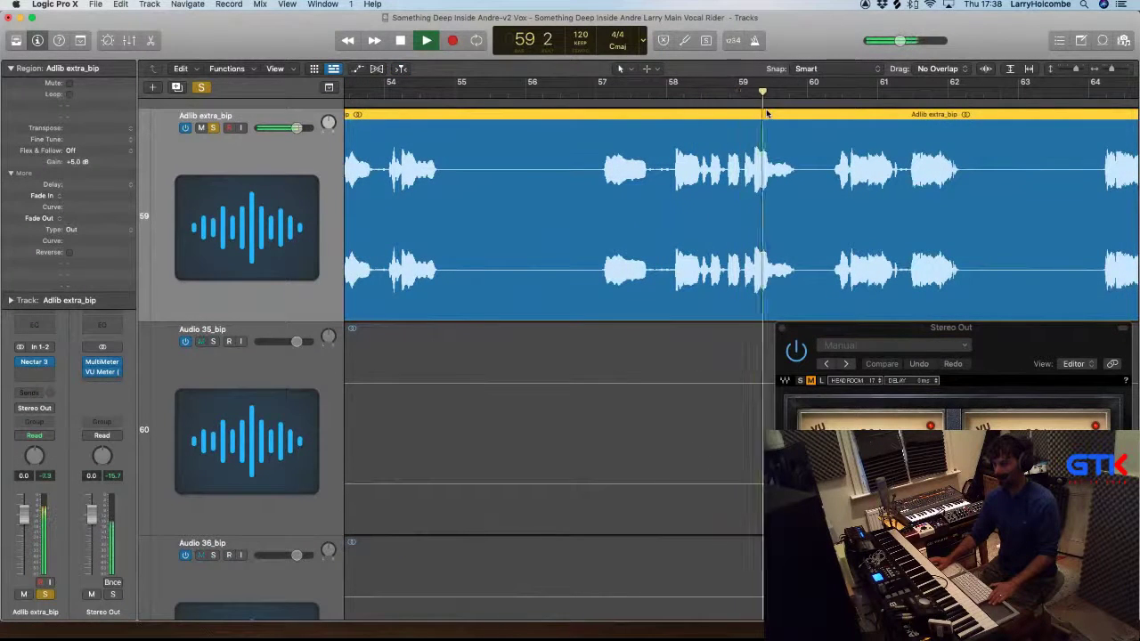
pyautogui.hscroll(4, 767, 114)
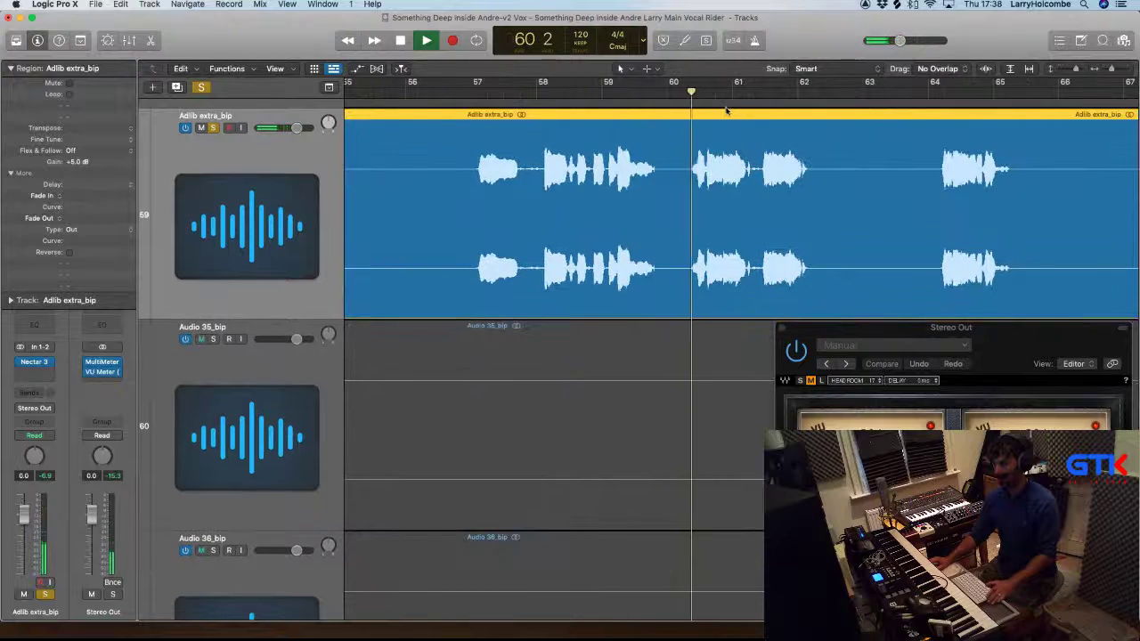
pyautogui.scroll(-3, 724, 113)
pyautogui.scroll(-3, 723, 113)
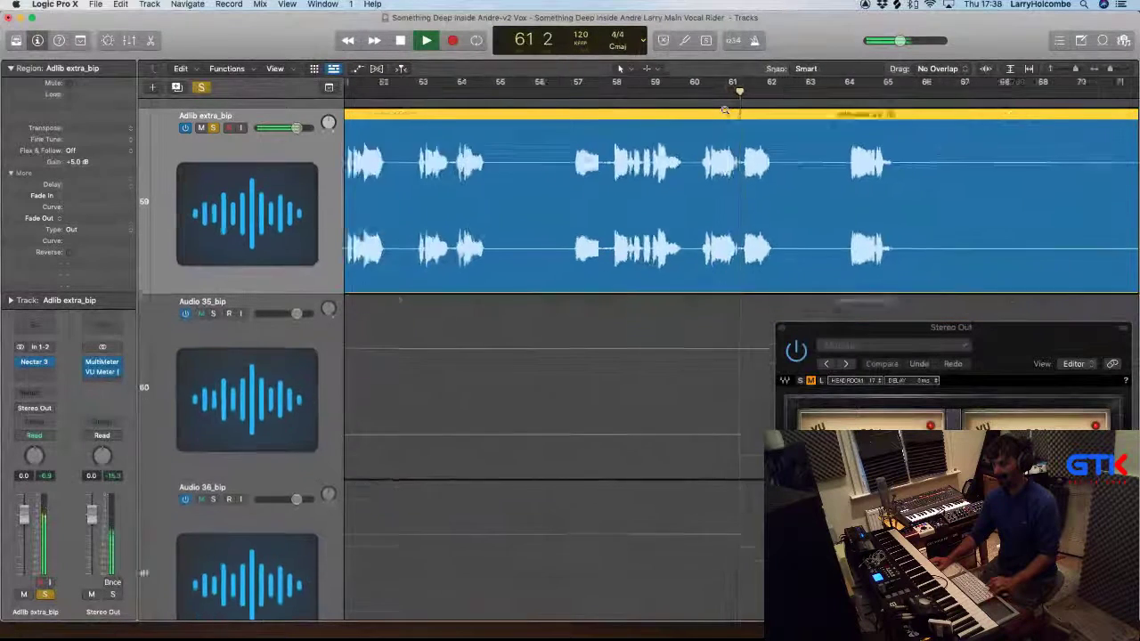
# Loop about bars 60 to 64 and set Nectar's gate to open at -34.3 dB with a lower close threshold
pyautogui.press('space')
pyautogui.moveTo(692, 84); pyautogui.dragTo(832, 89)
pyautogui.press('space')
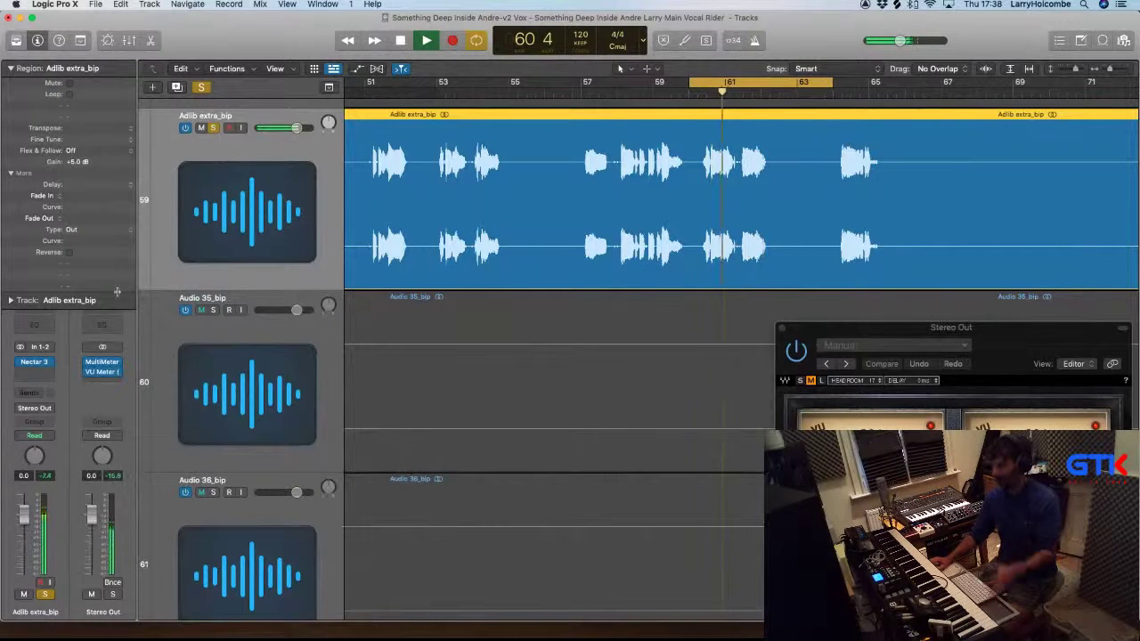
pyautogui.click(34, 365)
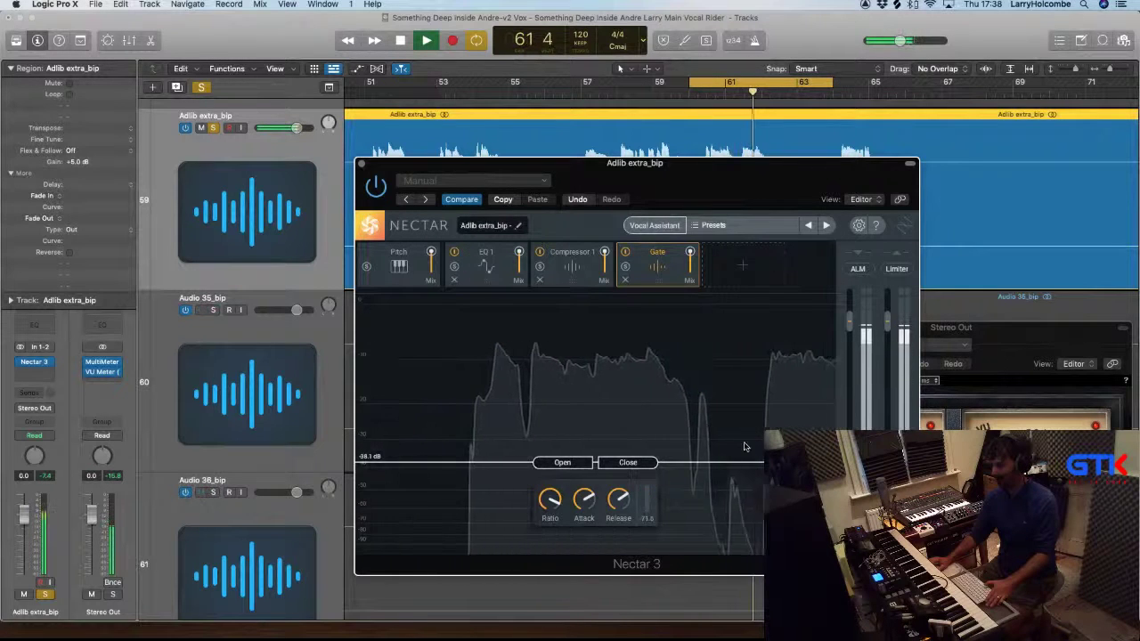
pyautogui.press('space')
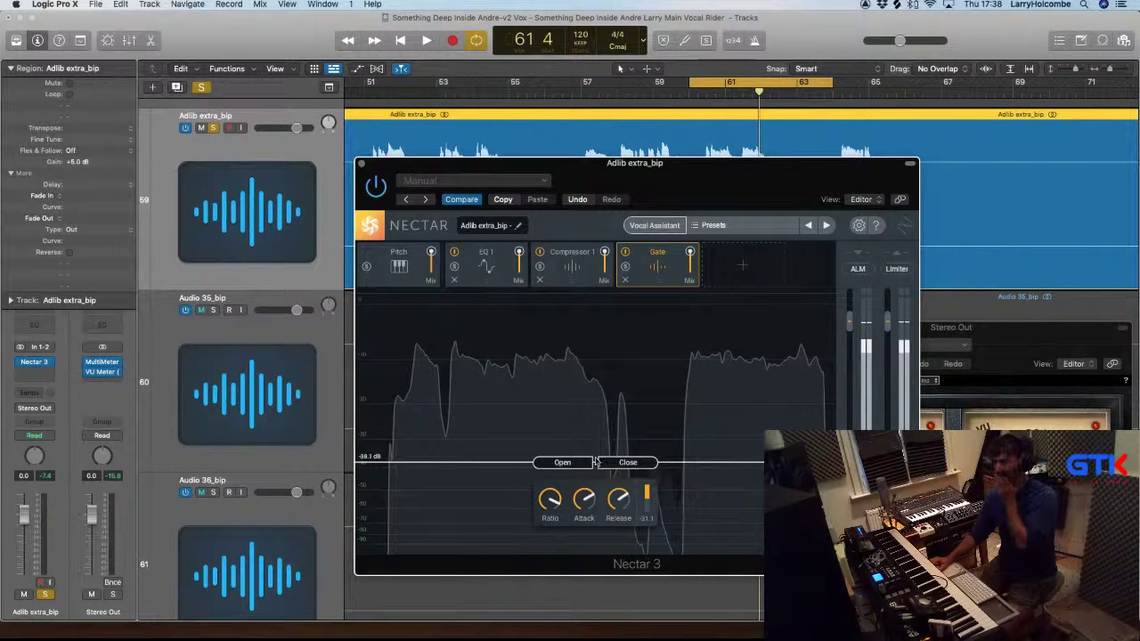
pyautogui.moveTo(571, 462); pyautogui.dragTo(626, 485)
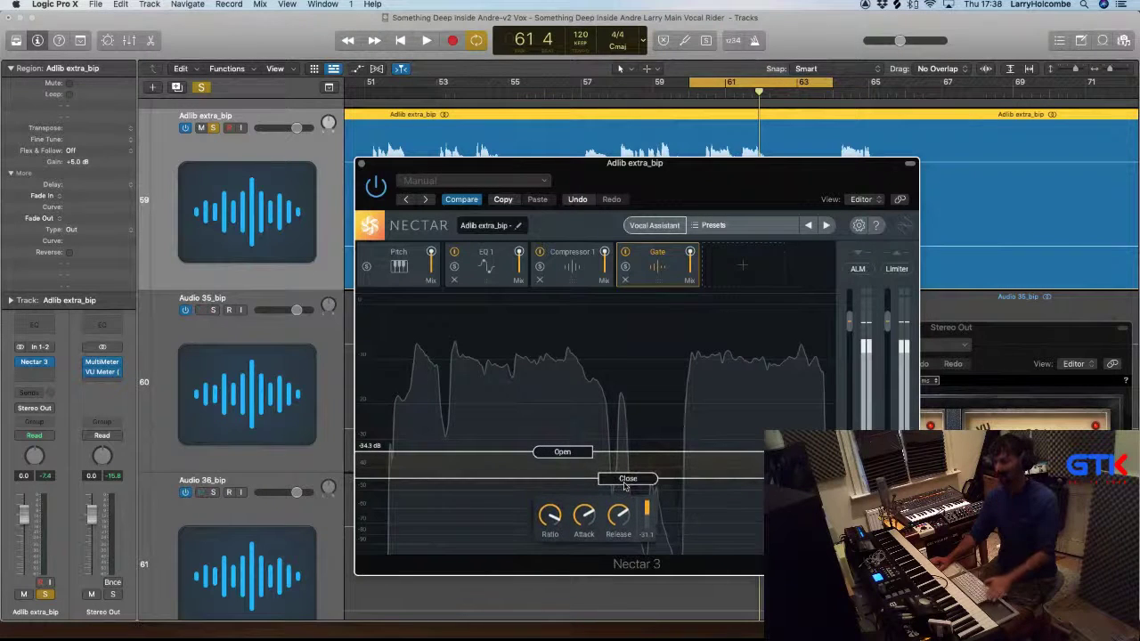
pyautogui.press('space')
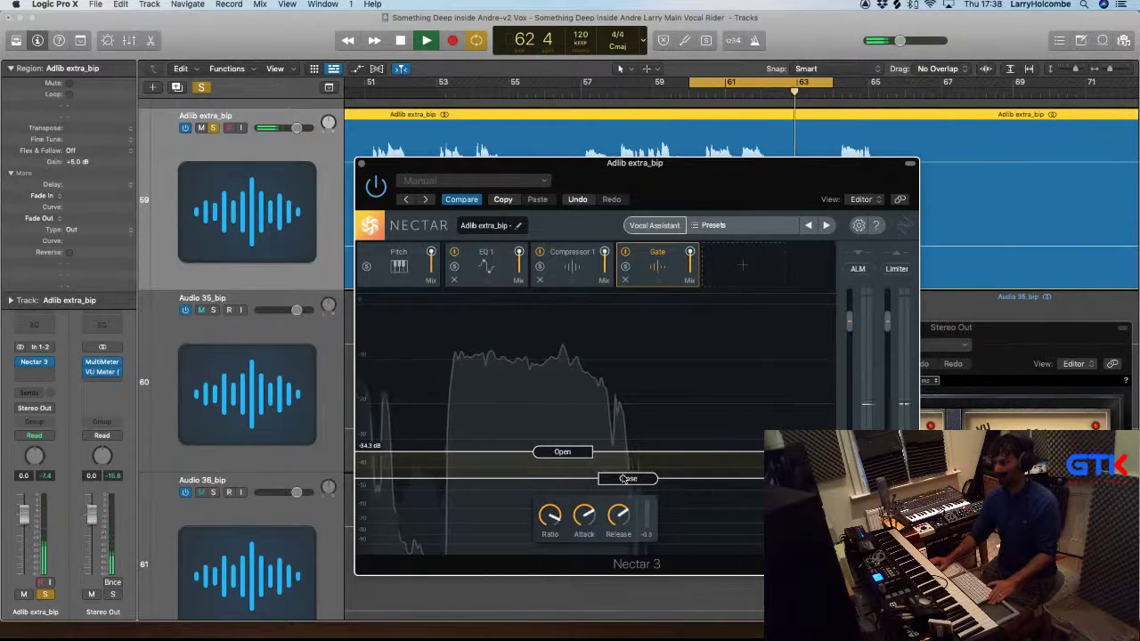
# Switch off the loop, move the Nectar window off the waveform, and audition the ad-lib phrases through to about bar 65
pyautogui.click(735, 81)
pyautogui.press('x')
pyautogui.click(684, 96)
pyautogui.moveTo(566, 164); pyautogui.dragTo(518, 263)
pyautogui.scroll(-2, 658, 203)
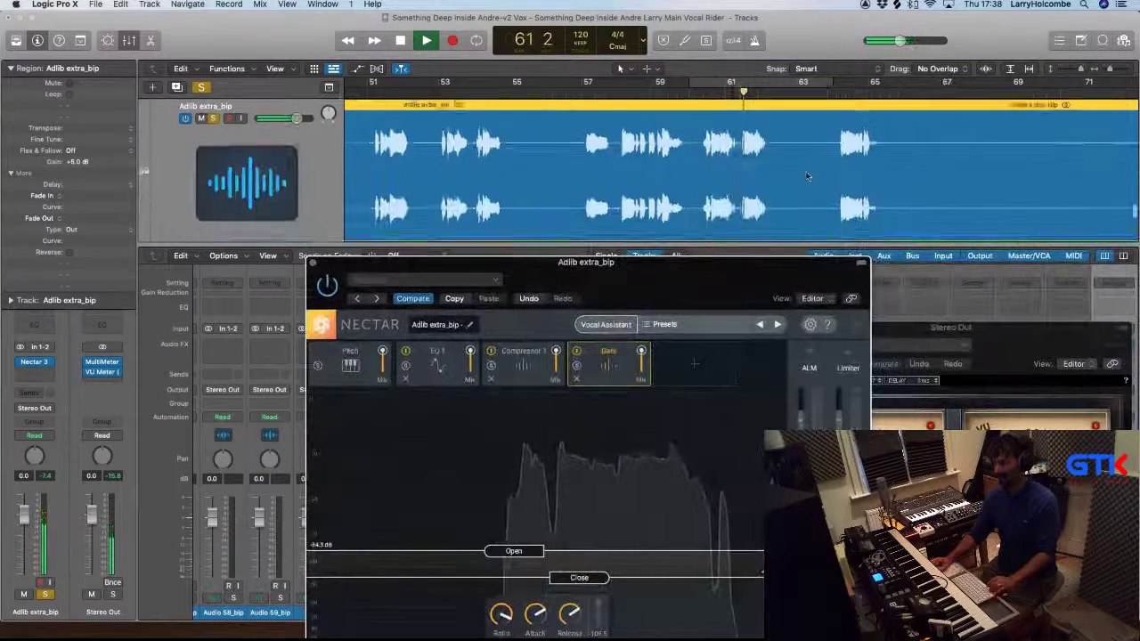
pyautogui.click(826, 96)
pyautogui.keyDown('ctrl'); pyautogui.keyDown('alt'); pyautogui.click(826, 104); pyautogui.keyUp('alt'); pyautogui.keyUp('ctrl')
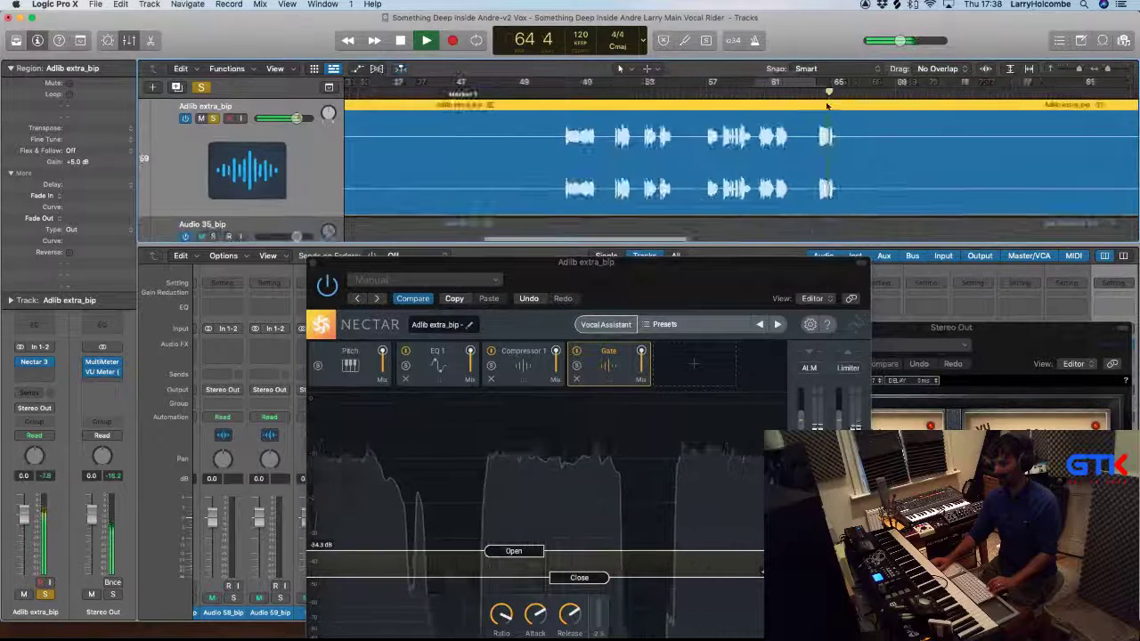
pyautogui.press('space')
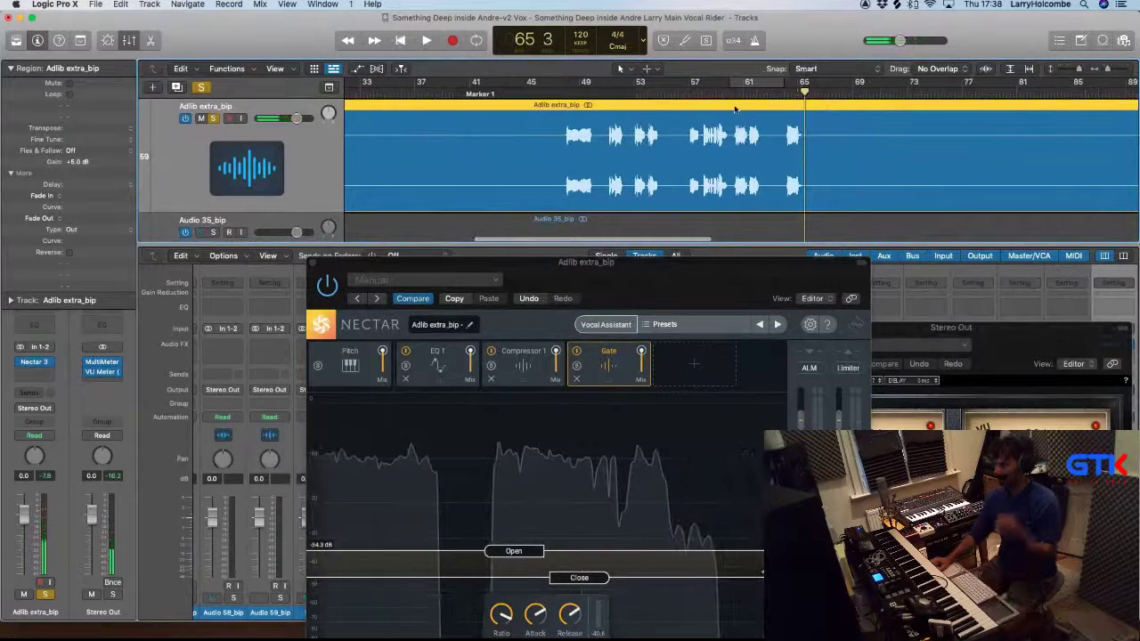
# Loop about bars 47 to 73, replay the ad-lib, and close the Nectar 3 window and the mixer
pyautogui.moveTo(554, 85); pyautogui.dragTo(905, 94)
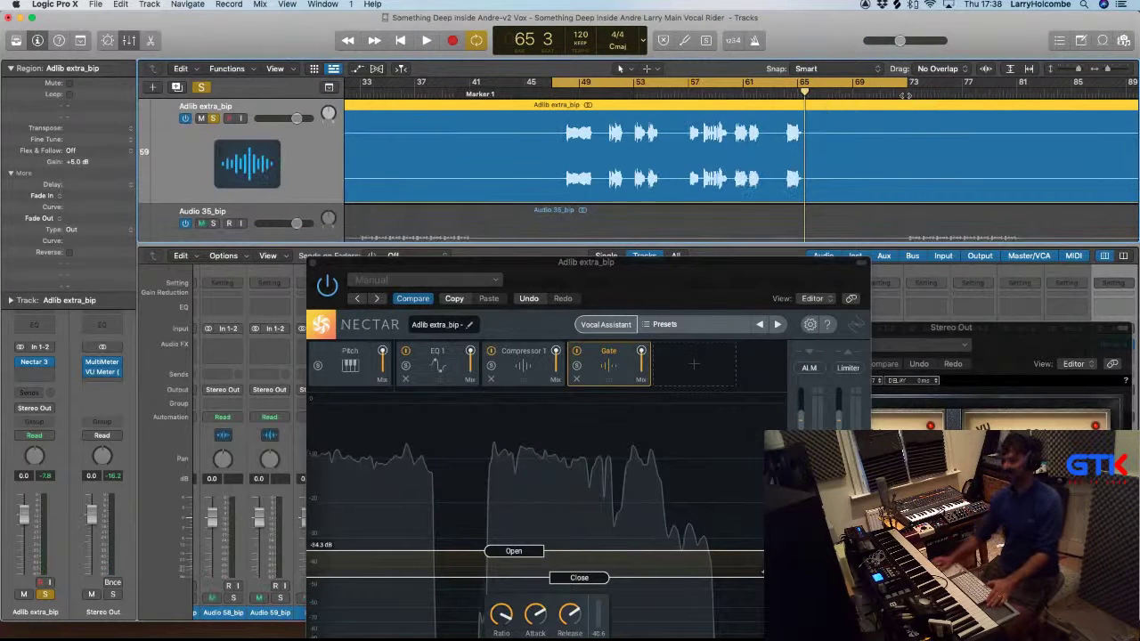
pyautogui.press('space')
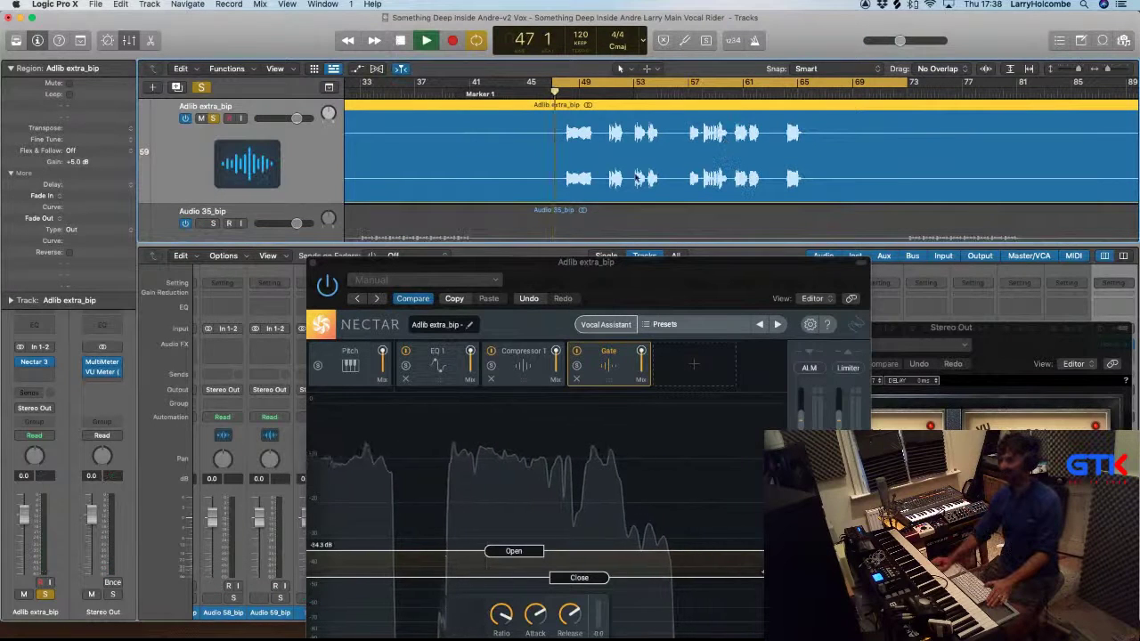
pyautogui.click(313, 265)
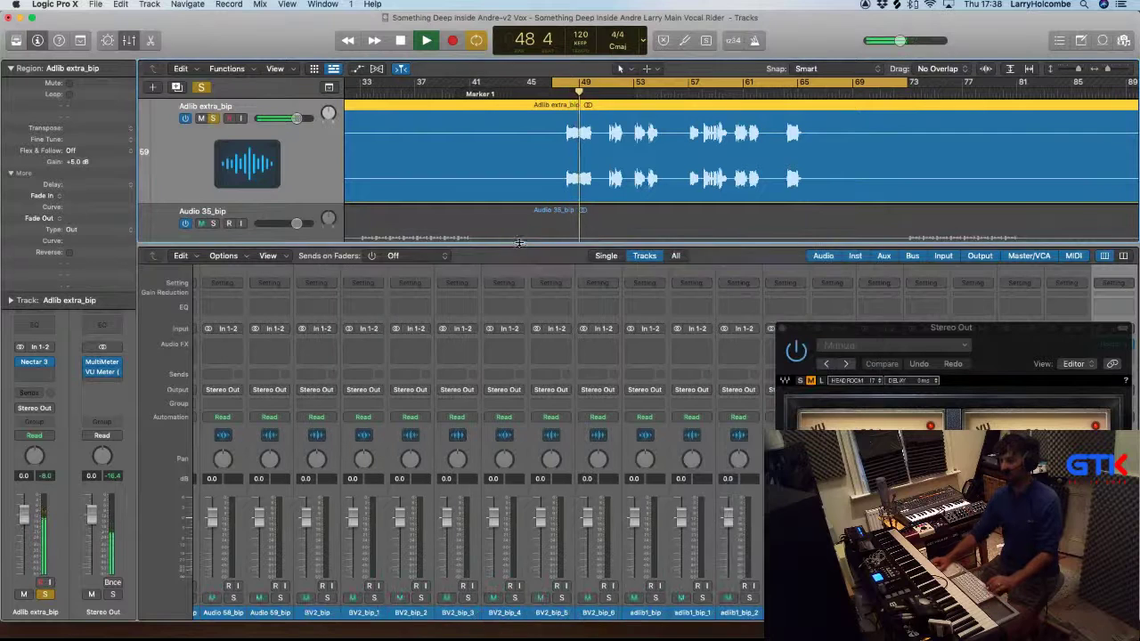
pyautogui.press('x')
pyautogui.scroll(-6, 564, 231)
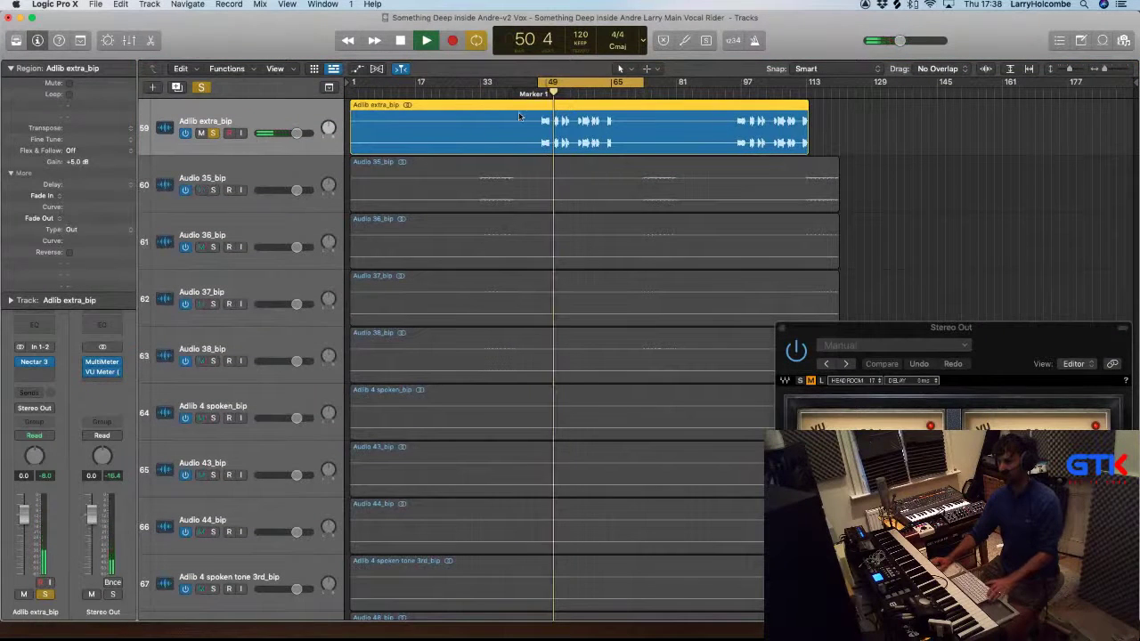
pyautogui.press('z')
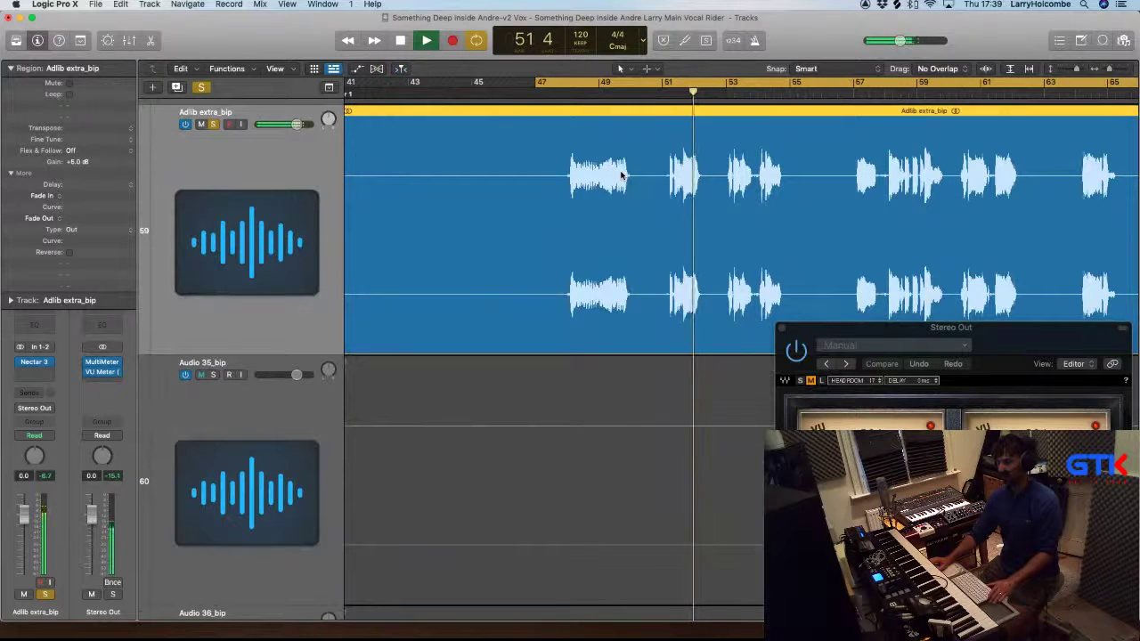
pyautogui.hscroll(3, 575, 148)
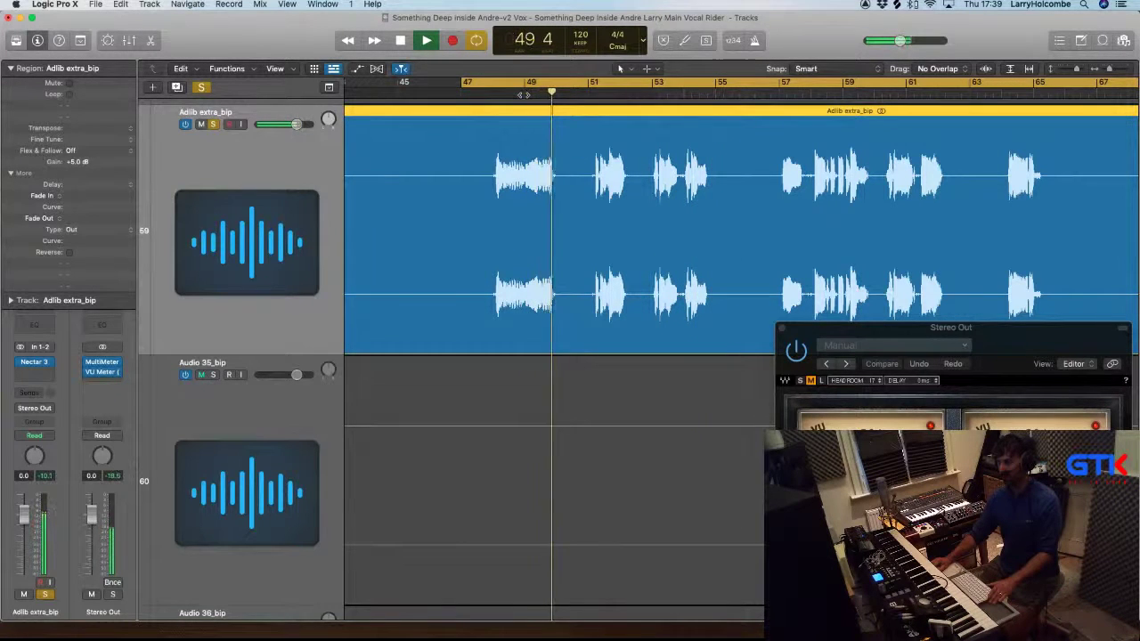
# Stop playback, delete the noise right after the phrase ending just before bar 50, and give that phrase a fade-out of 82
pyautogui.press('space')
pyautogui.moveTo(605, 252); pyautogui.dragTo(606, 253)
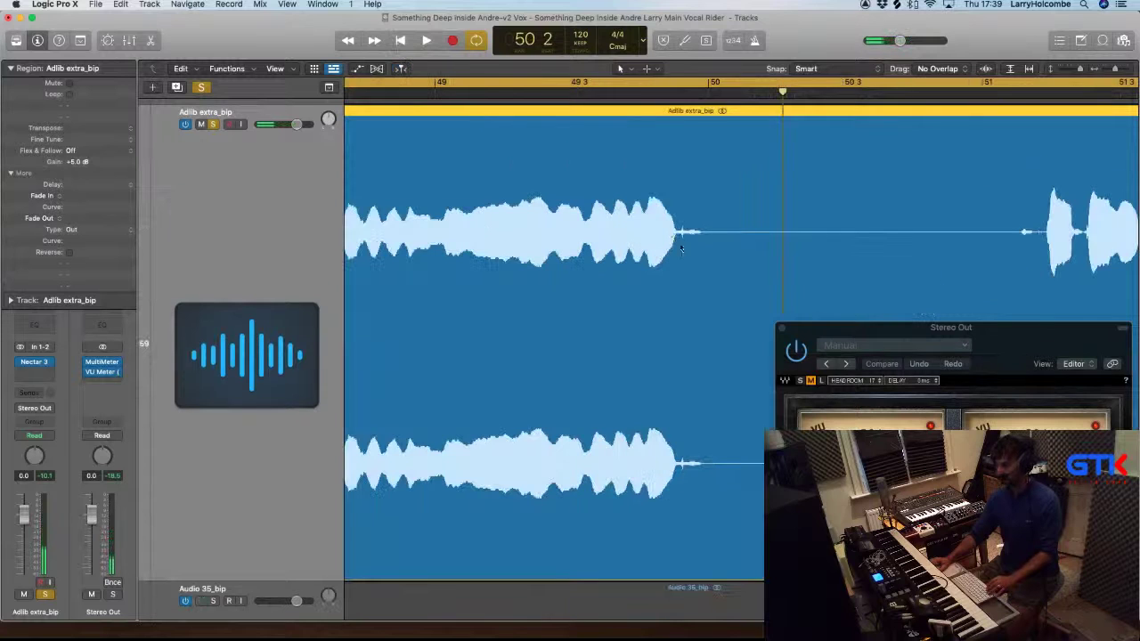
pyautogui.moveTo(677, 233); pyautogui.dragTo(757, 235)
pyautogui.press('Delete')
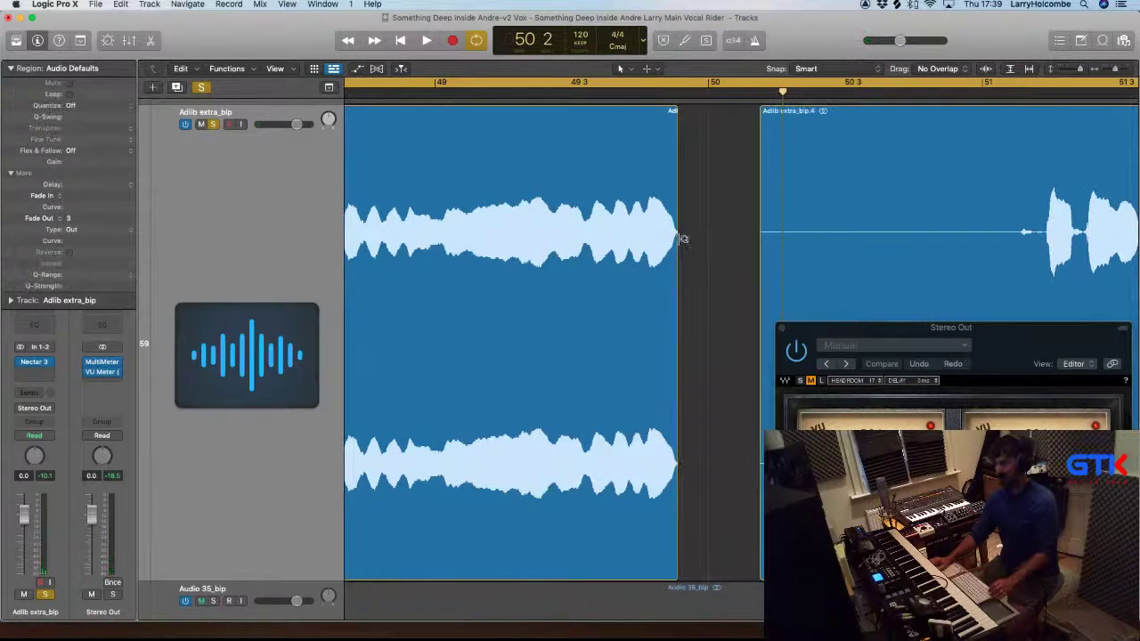
# Delete the silence and faint noise before the first phrase at about bar 48 of the Adlib extra_bip track
pyautogui.scroll(-5, 710, 236)
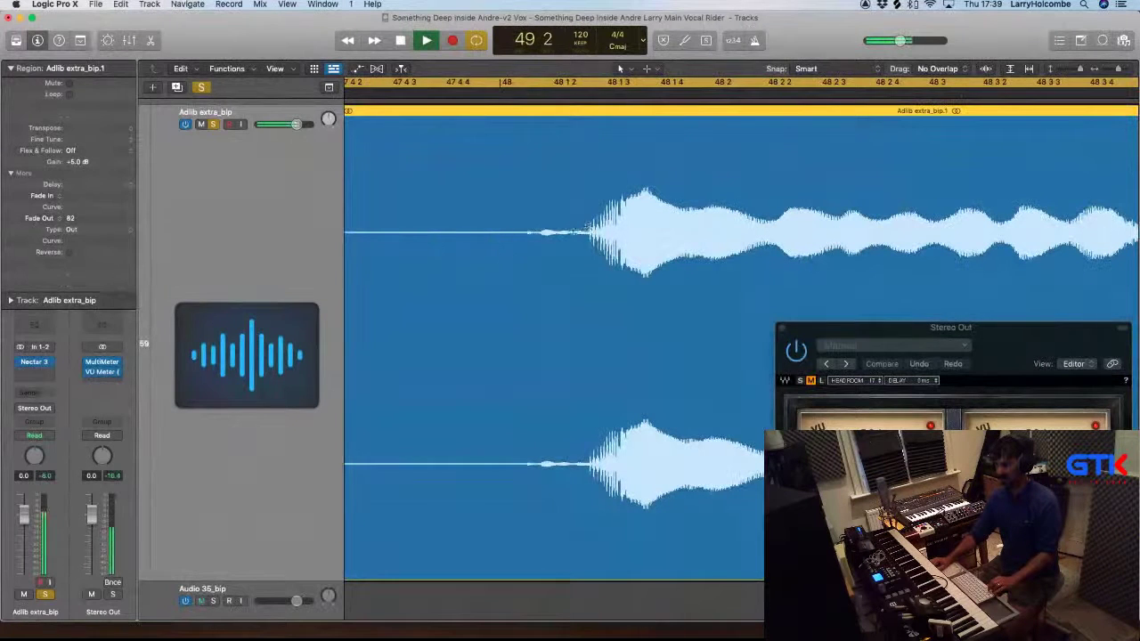
pyautogui.moveTo(584, 229); pyautogui.dragTo(458, 247)
pyautogui.press('Delete')
pyautogui.moveTo(592, 239); pyautogui.dragTo(579, 242)
pyautogui.click(452, 234)
pyautogui.press('Delete')
# Delete the noise leading into the phrase just before bar 51 beat 2 and set that region's fade-in to 42
pyautogui.click(462, 92)
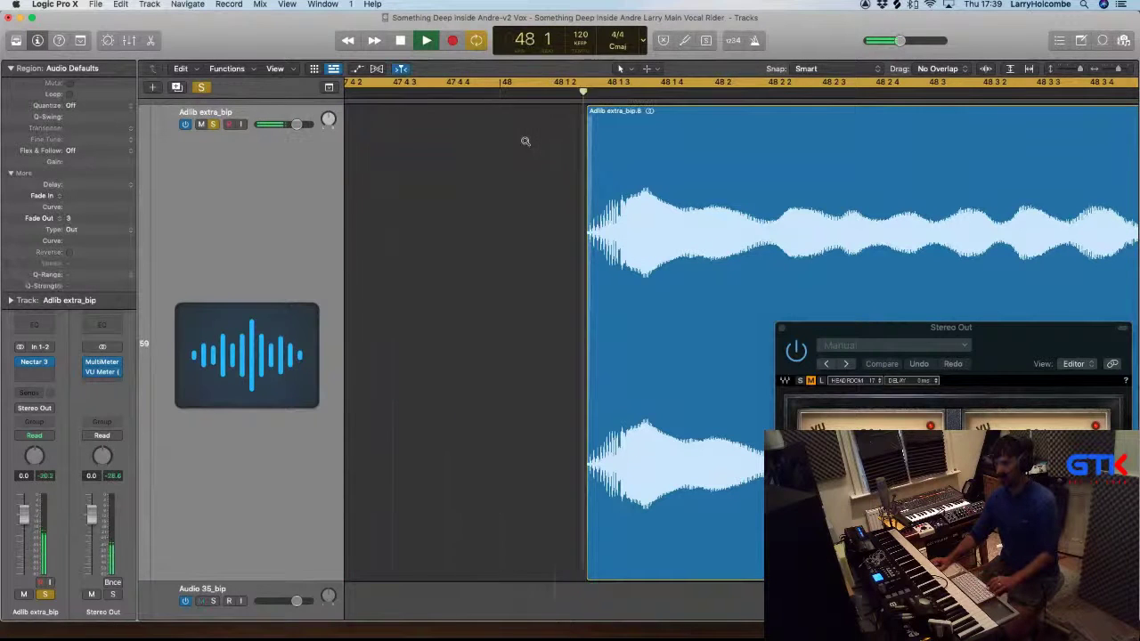
pyautogui.keyDown('ctrl'); pyautogui.keyDown('alt'); pyautogui.click(527, 139); pyautogui.keyUp('alt'); pyautogui.keyUp('ctrl')
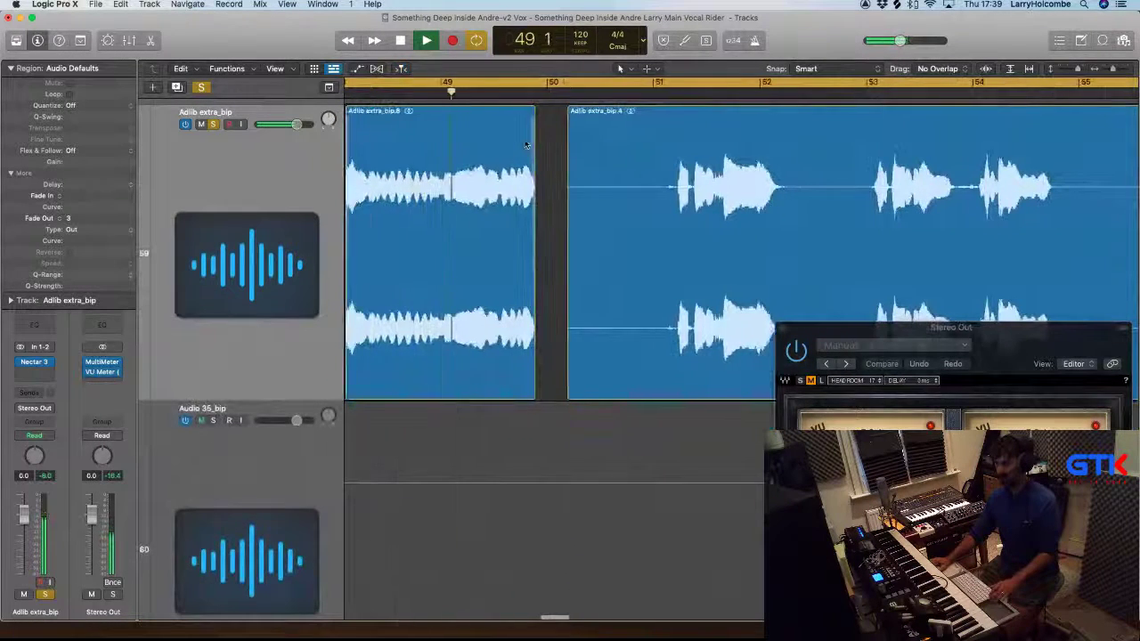
pyautogui.click(663, 92)
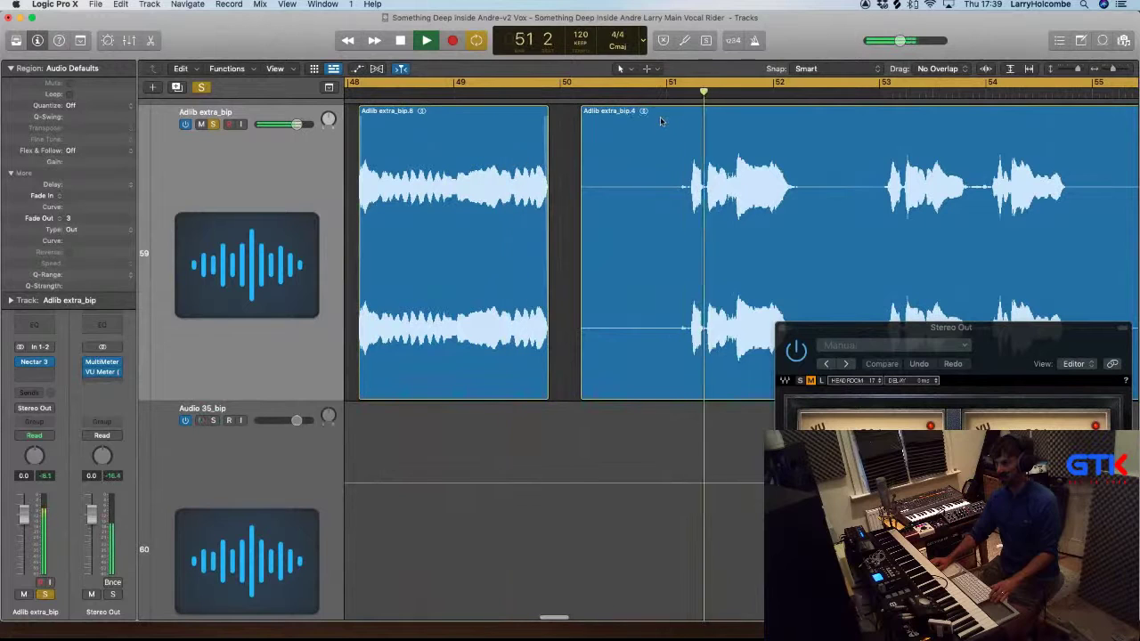
pyautogui.moveTo(573, 198); pyautogui.dragTo(720, 212)
pyautogui.press('Delete')
pyautogui.click(695, 198)
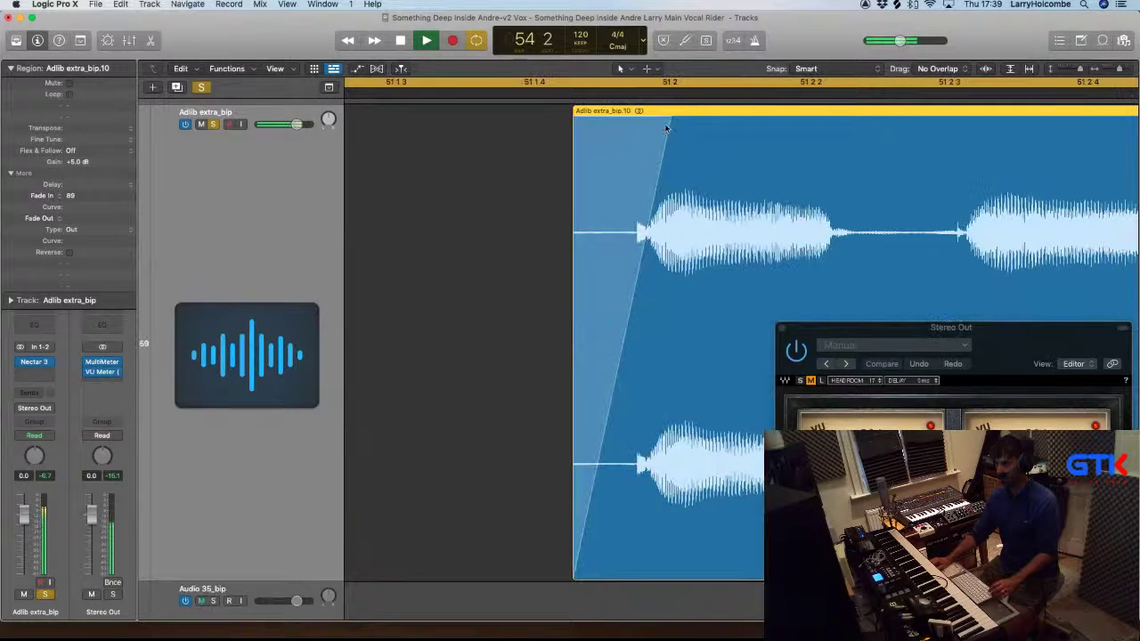
pyautogui.moveTo(667, 118); pyautogui.dragTo(620, 118)
# Play the second group of ad-lib phrases from shortly before bar 97
pyautogui.scroll(-8, 615, 187)
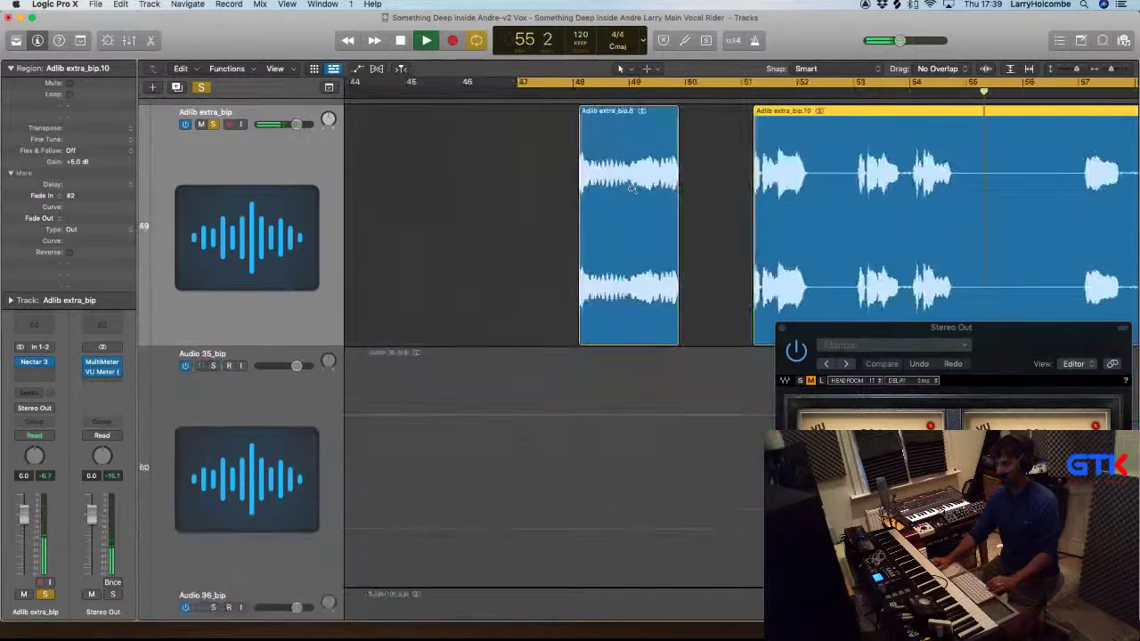
pyautogui.scroll(-3, 615, 191)
pyautogui.scroll(-5, 631, 189)
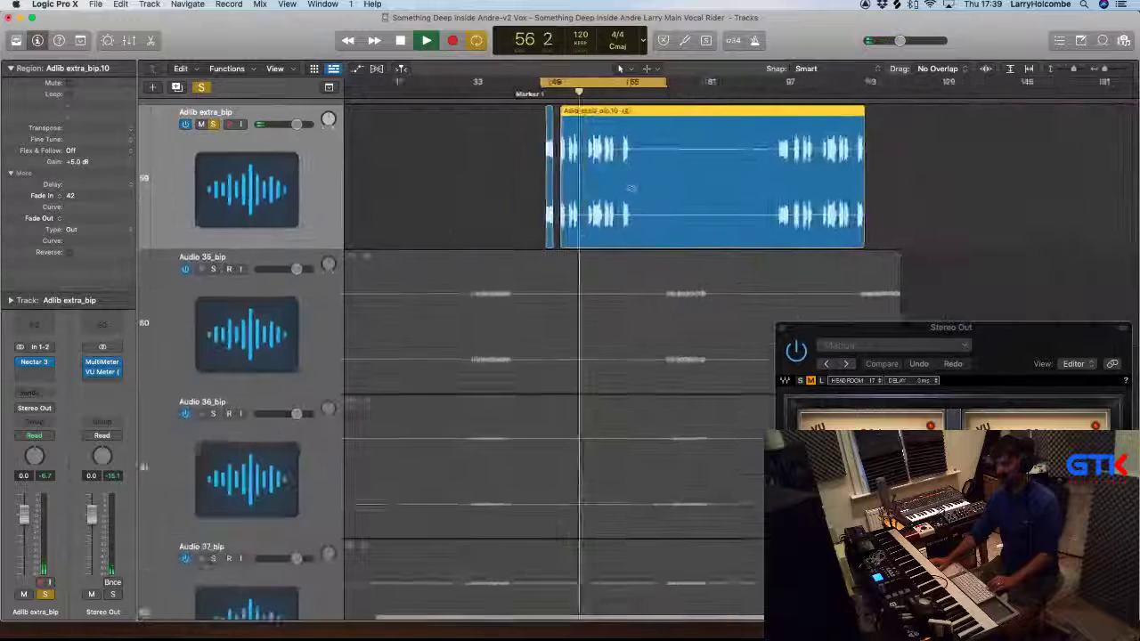
pyautogui.click(725, 96)
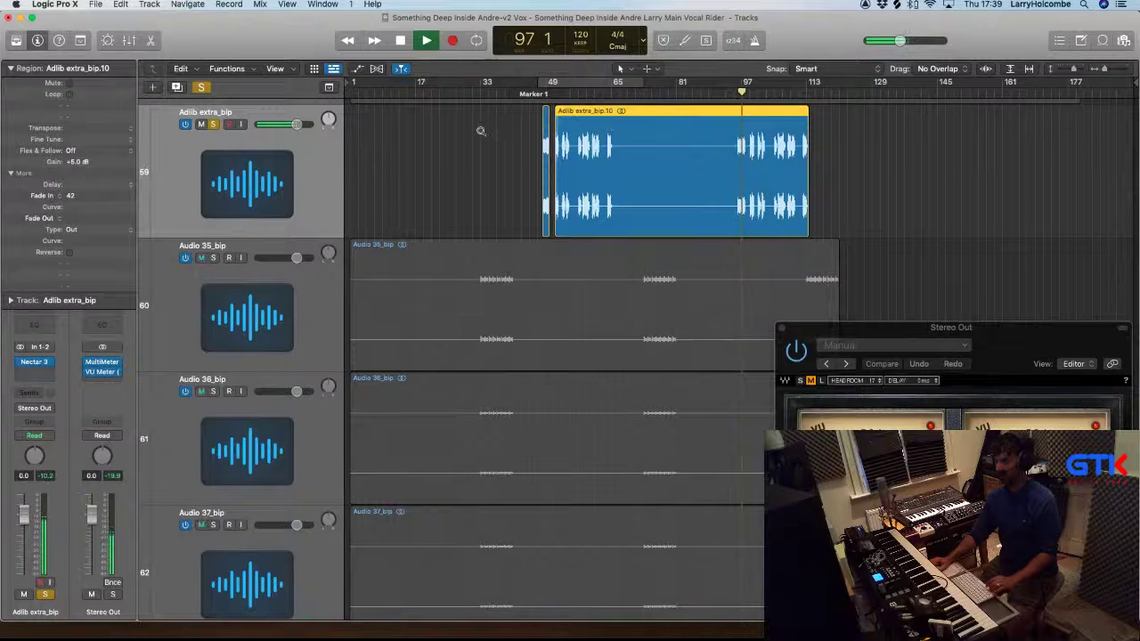
# Split the Adlib extra_bip region at bar 73, separating the first ad-lib group from the second
pyautogui.press('z')
pyautogui.moveTo(835, 329); pyautogui.dragTo(1001, 382)
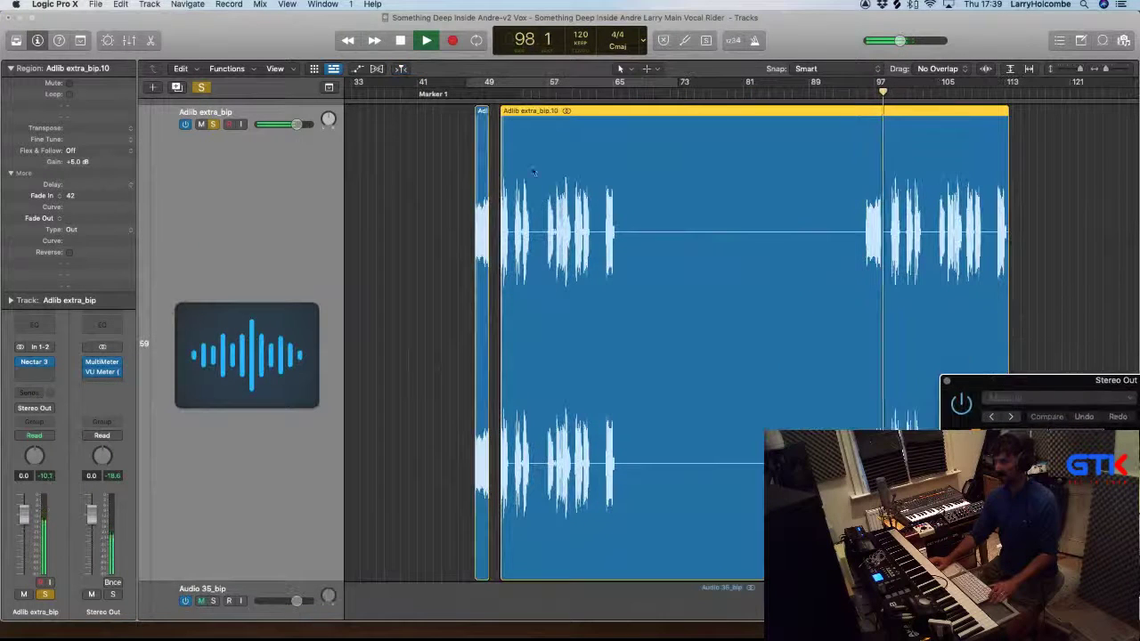
pyautogui.moveTo(400, 180); pyautogui.dragTo(677, 184)
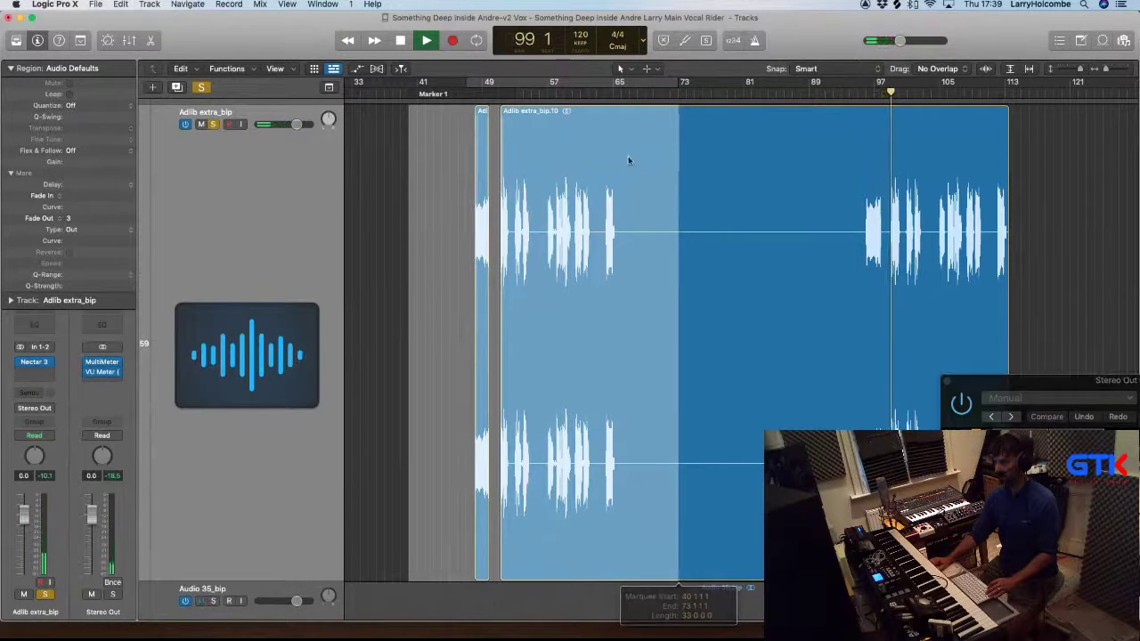
pyautogui.click(627, 161)
pyautogui.click(728, 184)
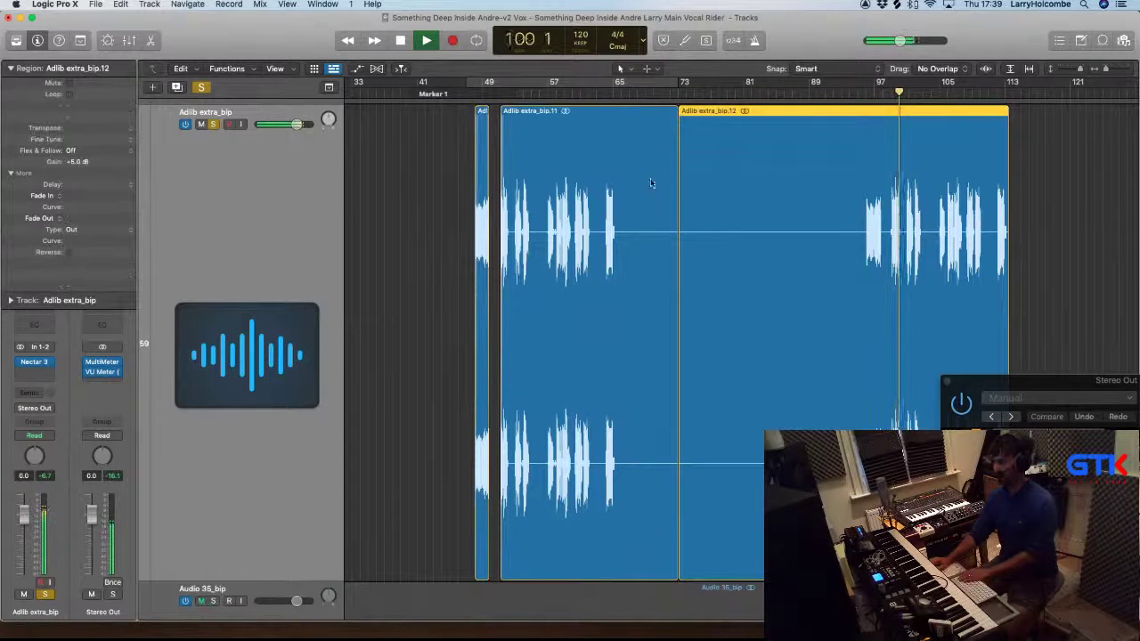
# Replace the second ad-lib group around bar 97 with a copy of the cleaned first group, deleting the leftover audio between the copied phrases
pyautogui.moveTo(433, 165); pyautogui.dragTo(868, 207)
pyautogui.click(824, 196)
pyautogui.press('Delete')
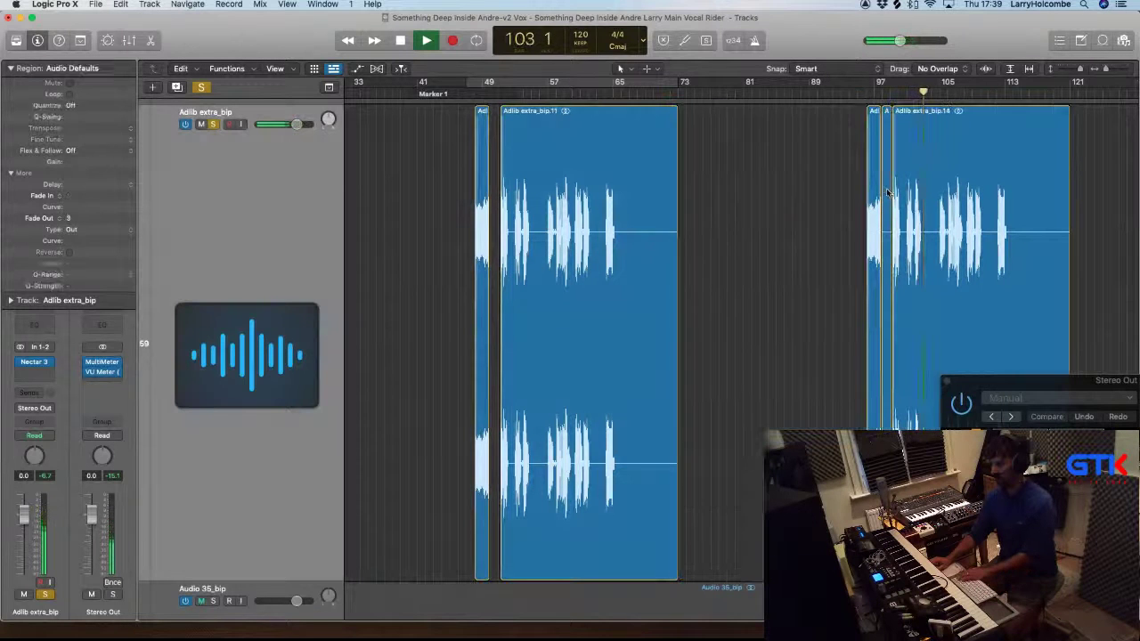
pyautogui.scroll(-8, 907, 195)
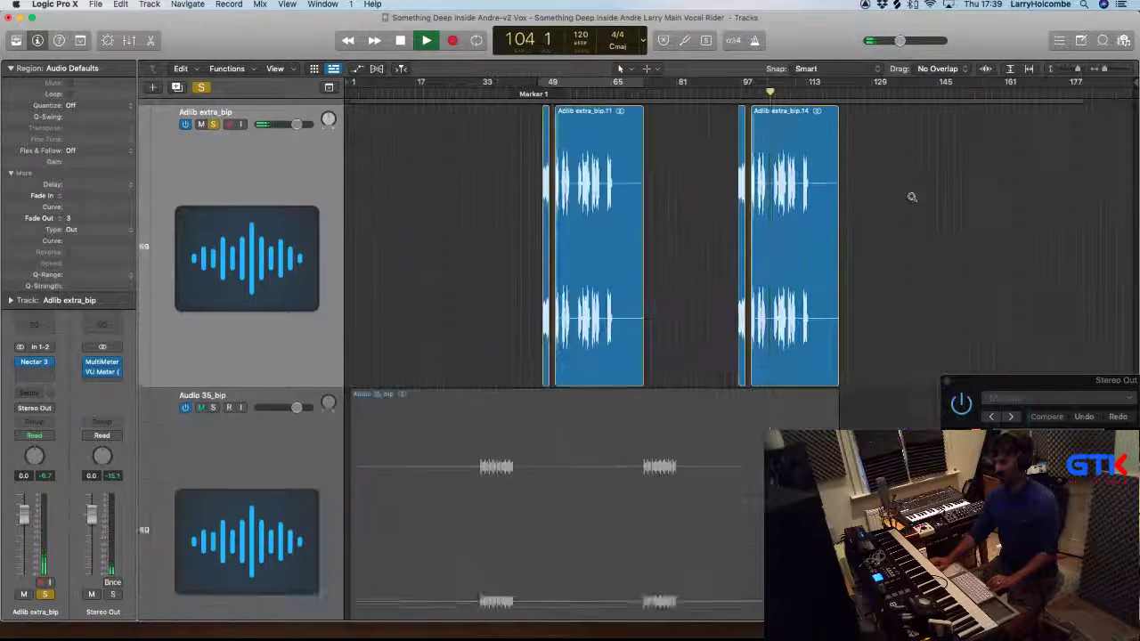
# Audition the Audio 35_bip track soloed from about bar 33, stopping playback and clearing the solo
pyautogui.press('space')
pyautogui.click(214, 286)
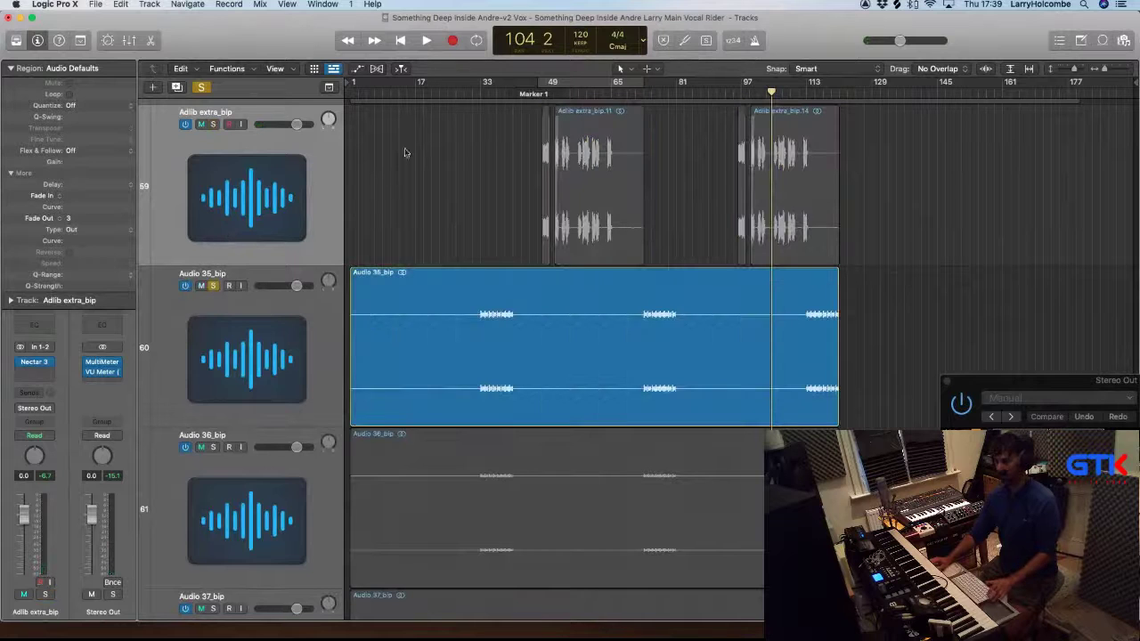
pyautogui.click(480, 94)
pyautogui.press('space')
pyautogui.press('super+Up')
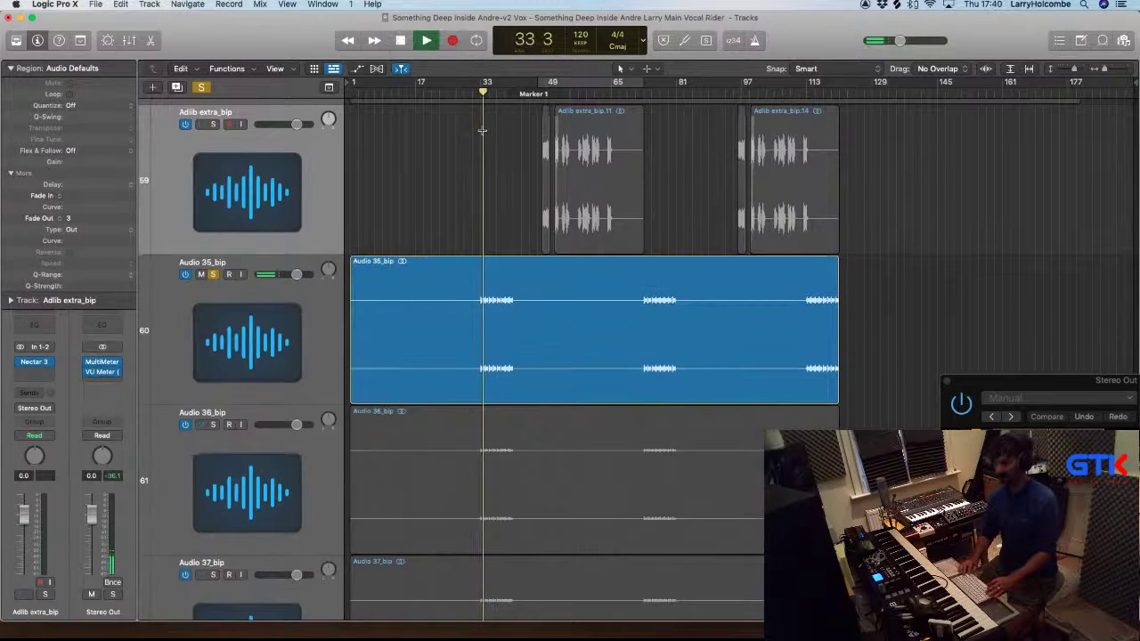
pyautogui.press('super+Up')
pyautogui.press('super+Up')
pyautogui.press('super+Up')
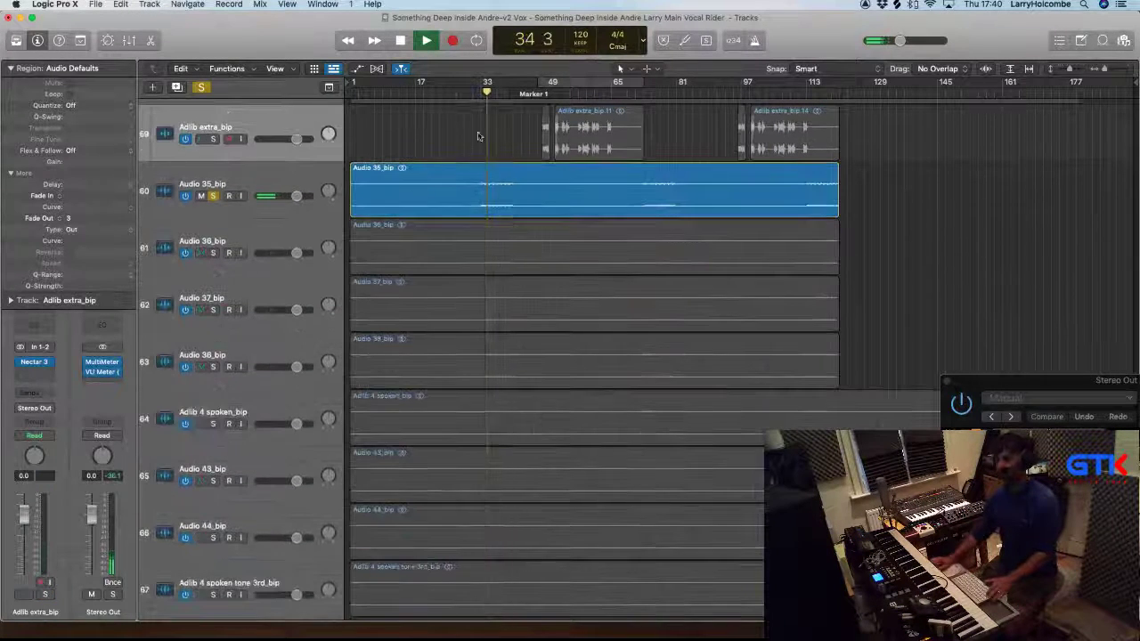
pyautogui.press('space')
pyautogui.click(214, 197)
pyautogui.press('super+a')
pyautogui.press('super+Up')
pyautogui.press('super+Up')
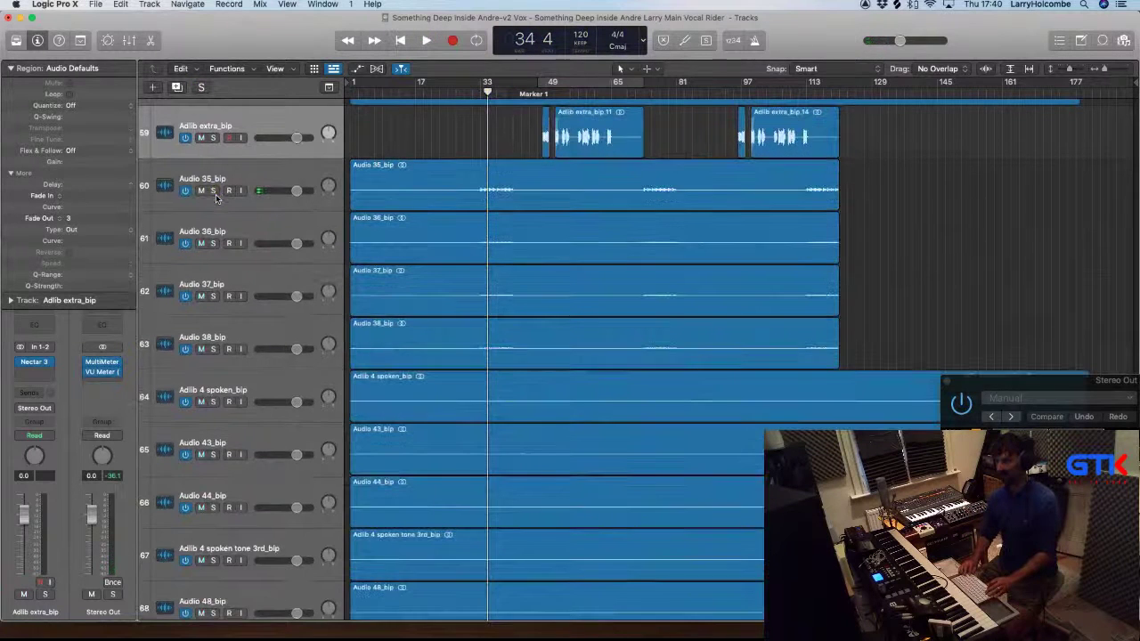
# Bring the VU meter into view, play Audio 35_bip soloed, and set its region gain to +17.0 dB
pyautogui.moveTo(1002, 381); pyautogui.dragTo(917, 273)
pyautogui.click(513, 168)
pyautogui.press('space')
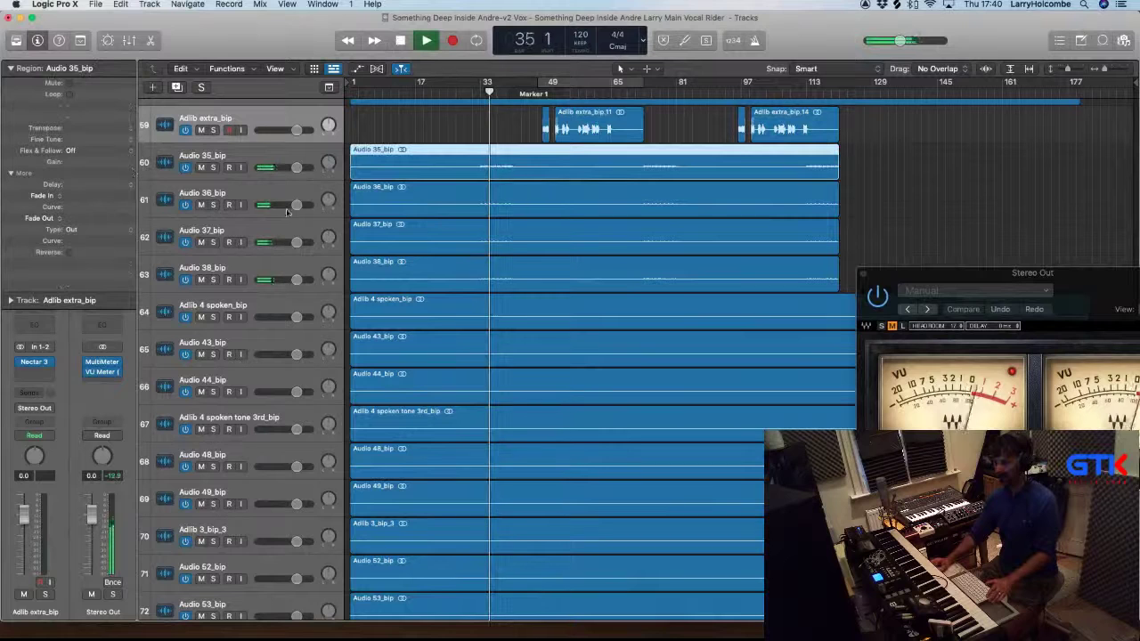
pyautogui.click(213, 168)
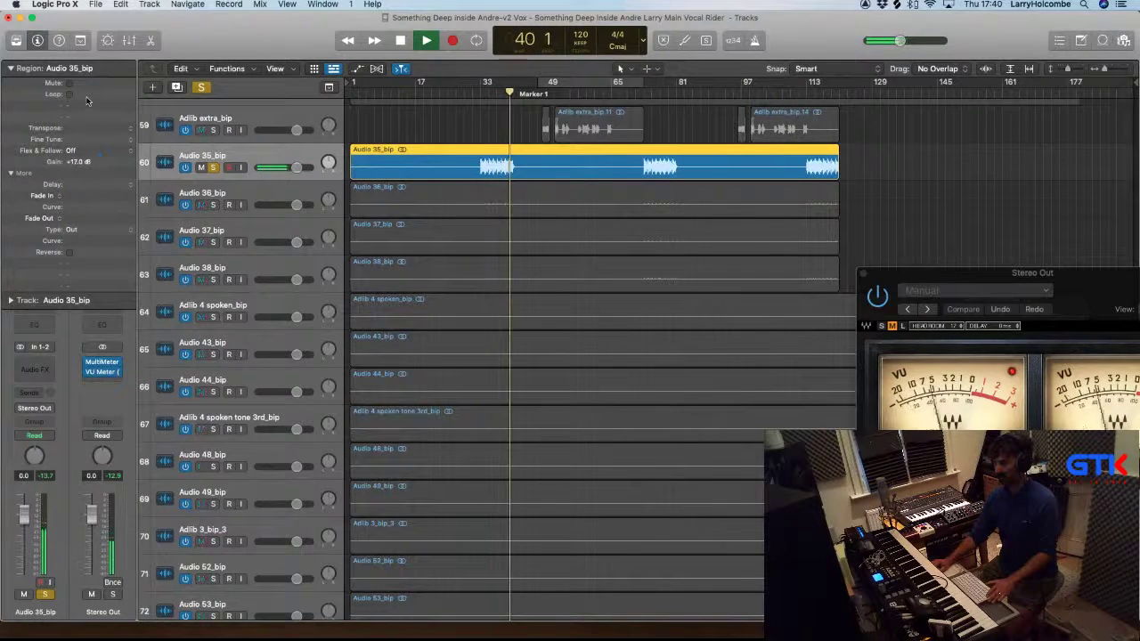
pyautogui.click(475, 197)
pyautogui.keyDown('shift'); pyautogui.click(477, 235); pyautogui.keyUp('shift')
pyautogui.keyDown('shift'); pyautogui.click(478, 251); pyautogui.keyUp('shift')
pyautogui.keyDown('shift'); pyautogui.click(481, 269); pyautogui.keyUp('shift')
pyautogui.keyDown('shift'); pyautogui.click(479, 232); pyautogui.keyUp('shift')
pyautogui.moveTo(479, 233); pyautogui.dragTo(476, 281)
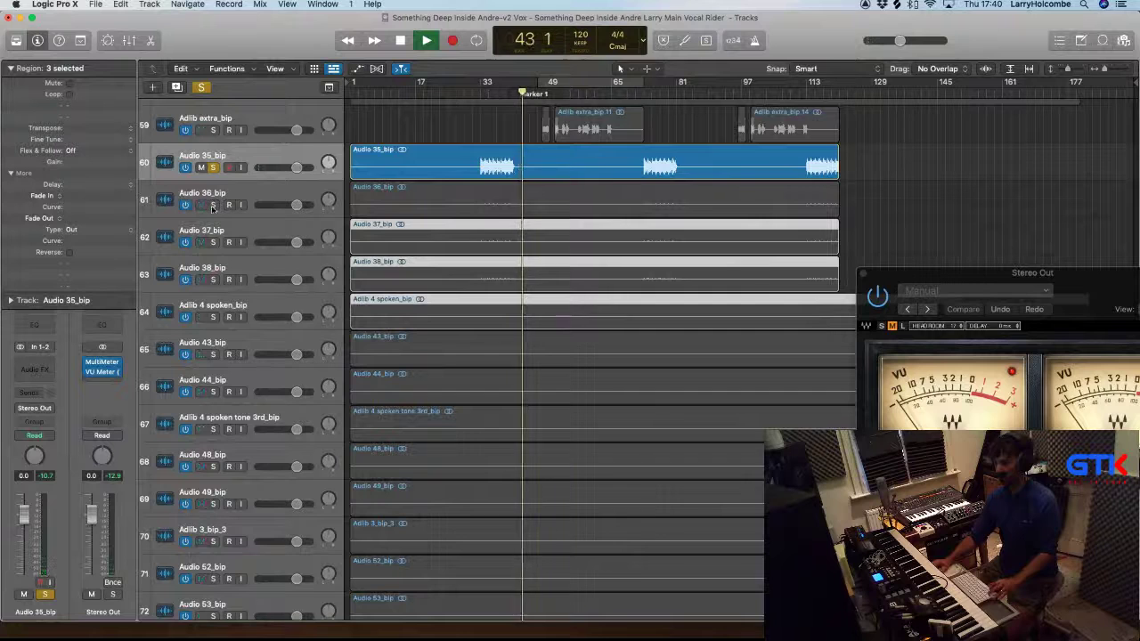
# Play Audio 36_bip soloed from bar 33 and set the gain of the Audio 36_bip, Audio 37_bip and Audio 38_bip regions to +19.0 dB
pyautogui.click(324, 185)
pyautogui.click(479, 95)
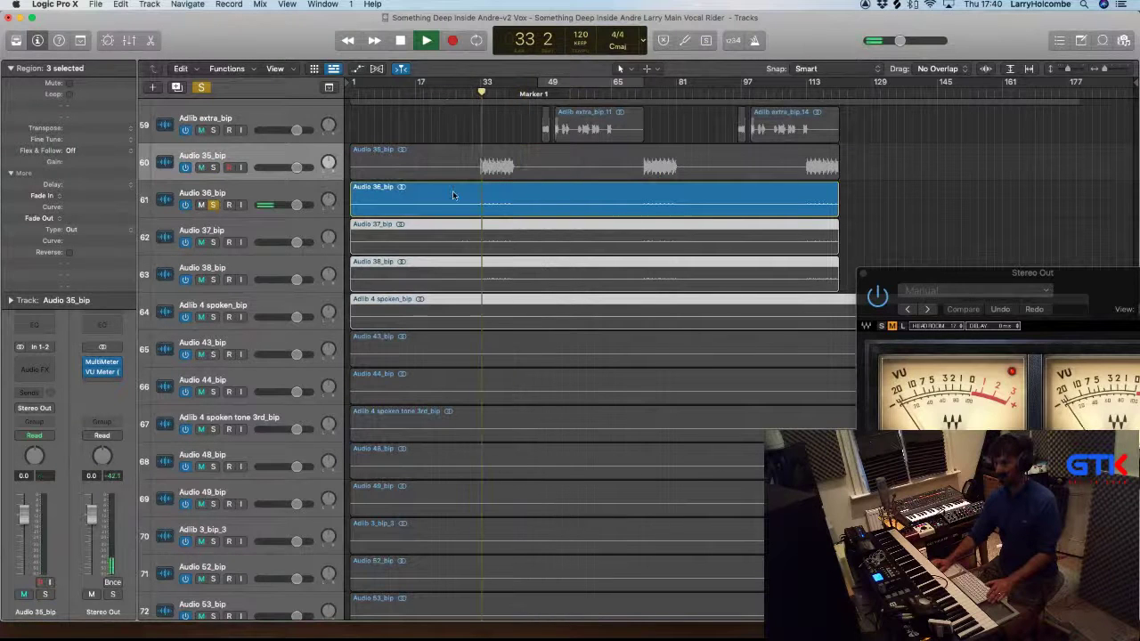
pyautogui.click(423, 194)
pyautogui.keyDown('shift'); pyautogui.click(404, 231); pyautogui.keyUp('shift')
pyautogui.keyDown('shift'); pyautogui.click(405, 283); pyautogui.keyUp('shift')
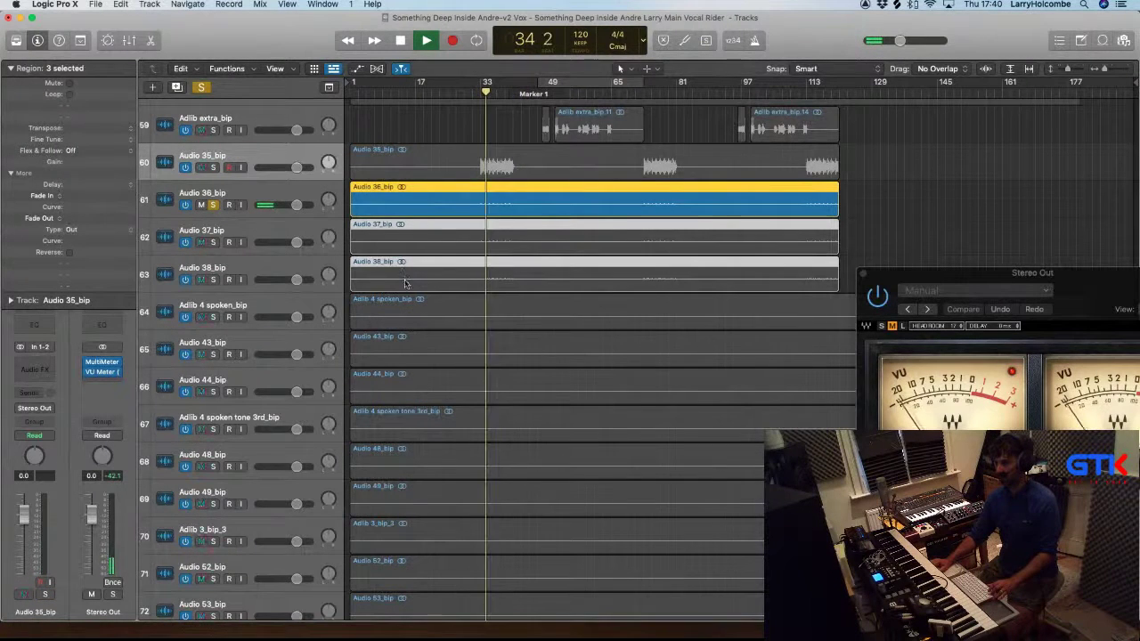
pyautogui.moveTo(425, 188); pyautogui.dragTo(611, 363)
pyautogui.scroll(-2, 611, 363)
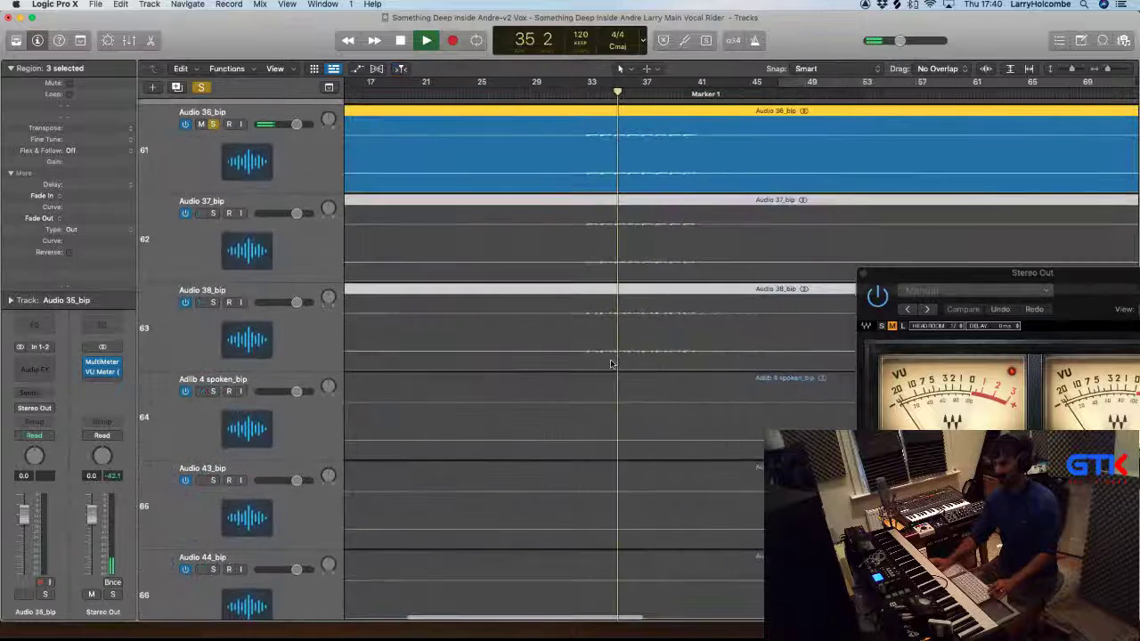
pyautogui.moveTo(81, 162); pyautogui.dragTo(111, 4)
pyautogui.press('space')
pyautogui.press('space')
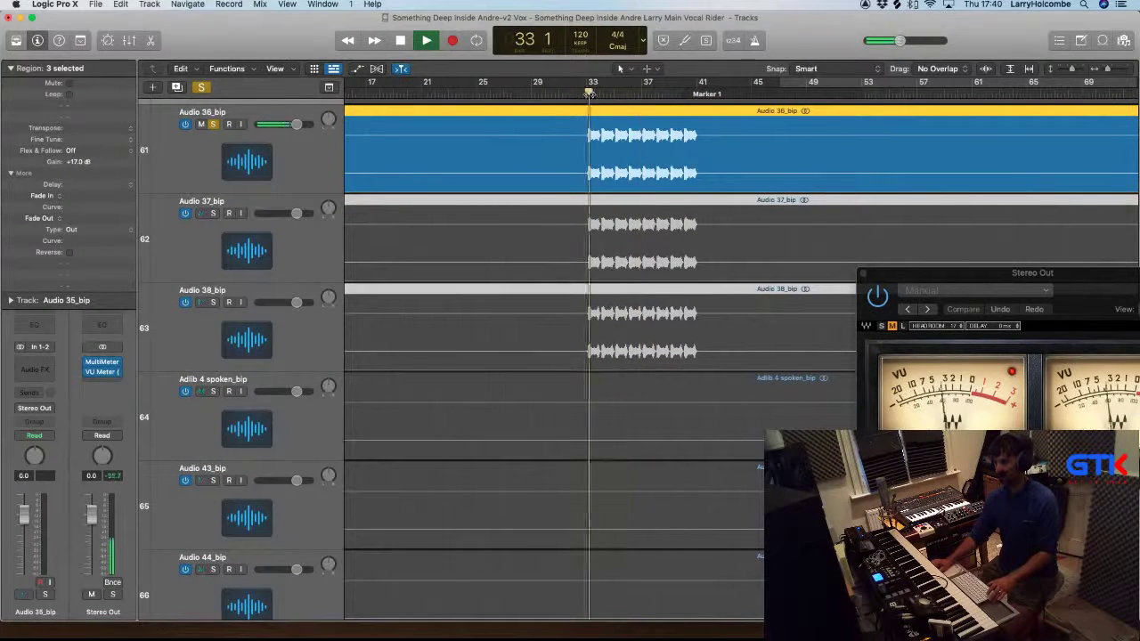
pyautogui.moveTo(96, 162); pyautogui.dragTo(96, 159)
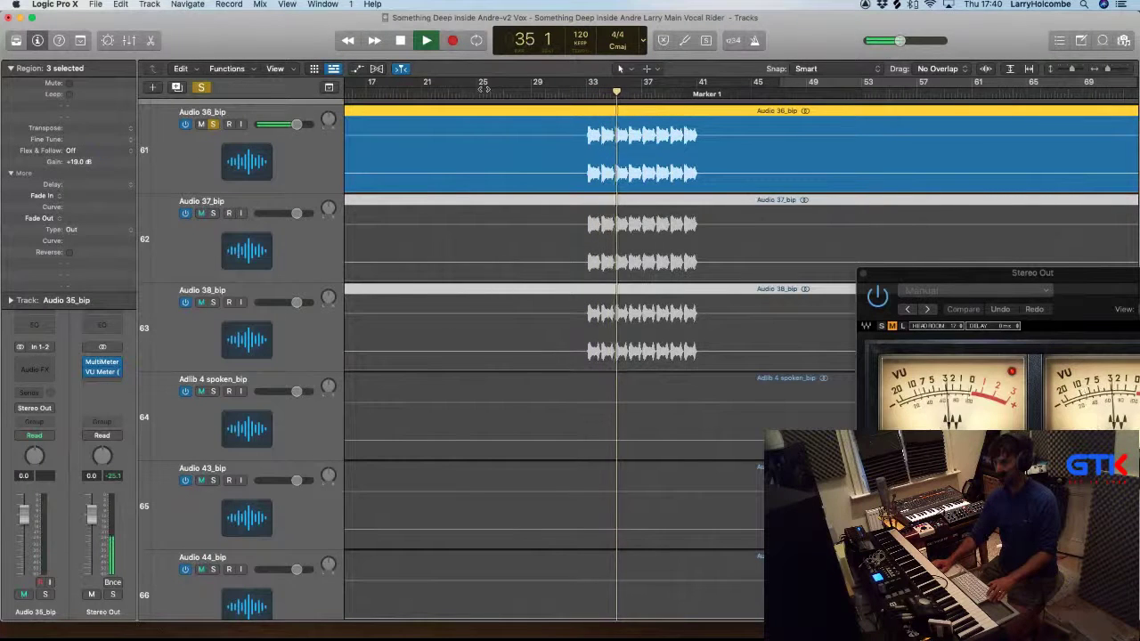
# Solo Adlib 4 spoken_bip instead of Audio 36_bip and play from about bar 149, keeping the VU meter out of the way
pyautogui.keyDown('ctrl'); pyautogui.keyDown('alt'); pyautogui.click(688, 153); pyautogui.keyUp('alt'); pyautogui.keyUp('ctrl')
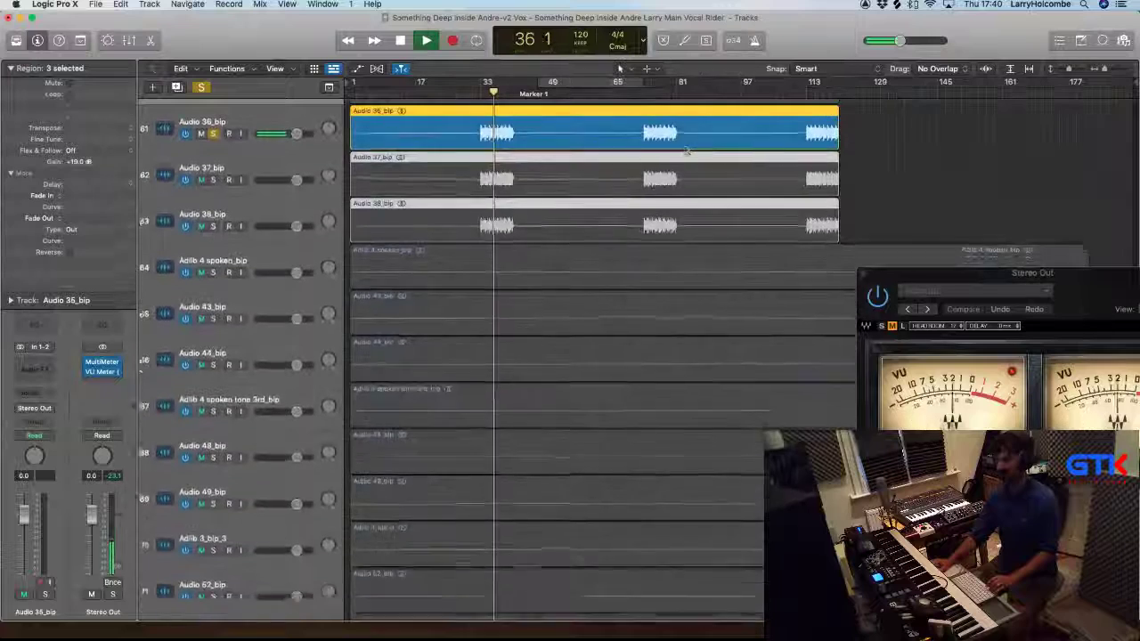
pyautogui.scroll(2, 943, 145)
pyautogui.click(943, 145)
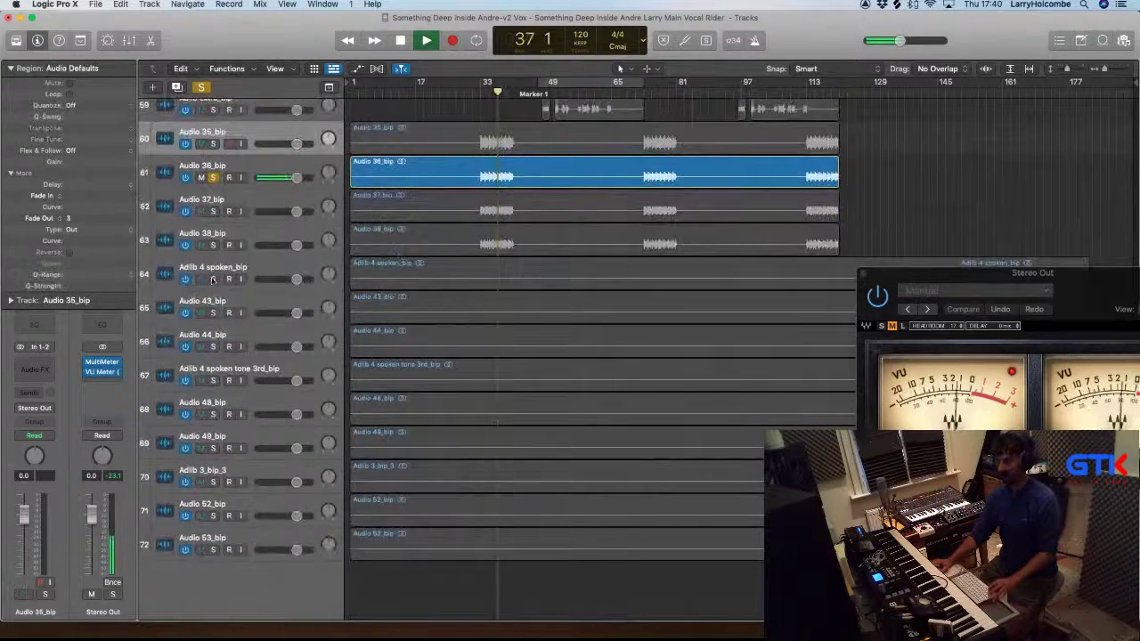
pyautogui.click(212, 279)
pyautogui.click(213, 177)
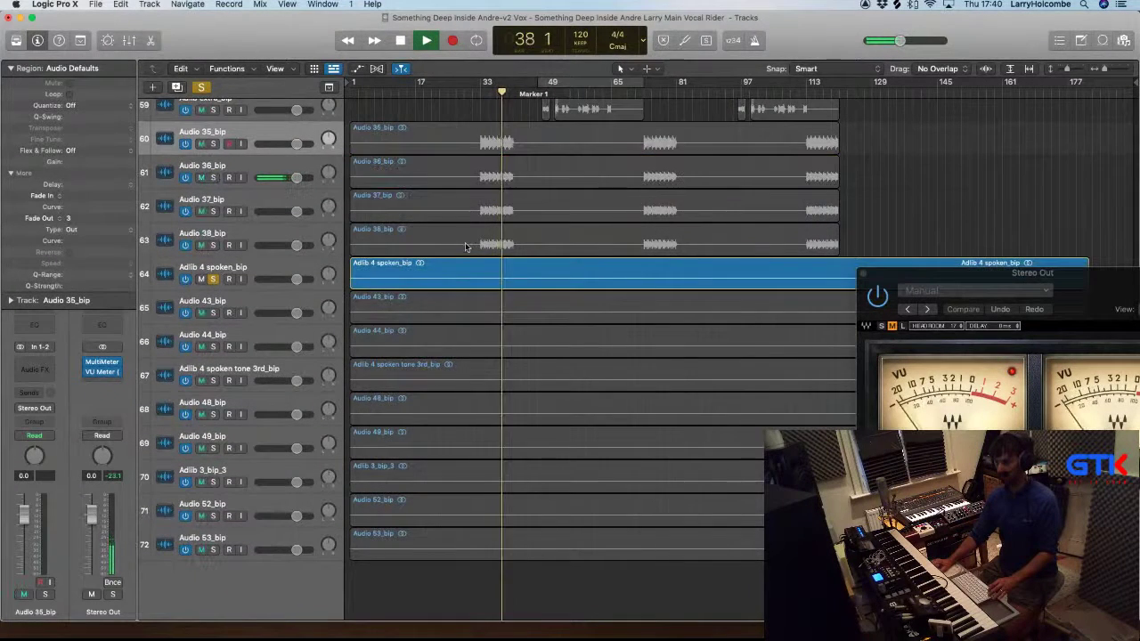
pyautogui.scroll(-2, 494, 282)
pyautogui.moveTo(897, 271); pyautogui.dragTo(952, 459)
pyautogui.click(957, 87)
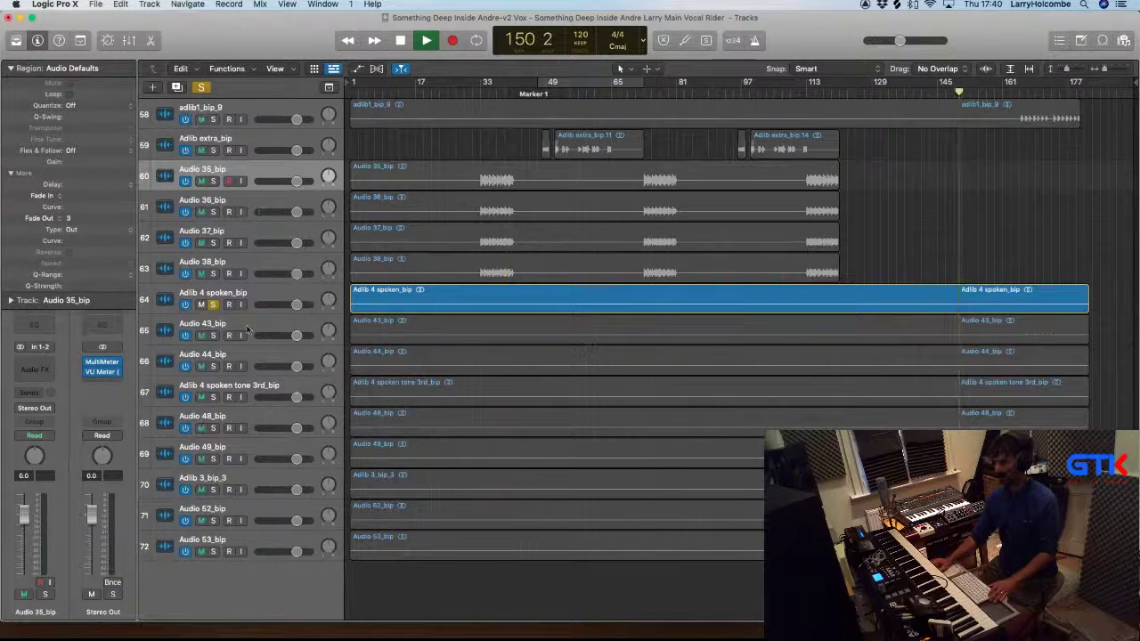
# Solo Audio 43_bip through Audio 53_bip too, play from bar 166, and set the gain of all nine soloed tracks' regions to +19.0 dB
pyautogui.moveTo(214, 335); pyautogui.dragTo(213, 551)
pyautogui.moveTo(899, 401); pyautogui.dragTo(1064, 561)
pyautogui.hscroll(2, 868, 114)
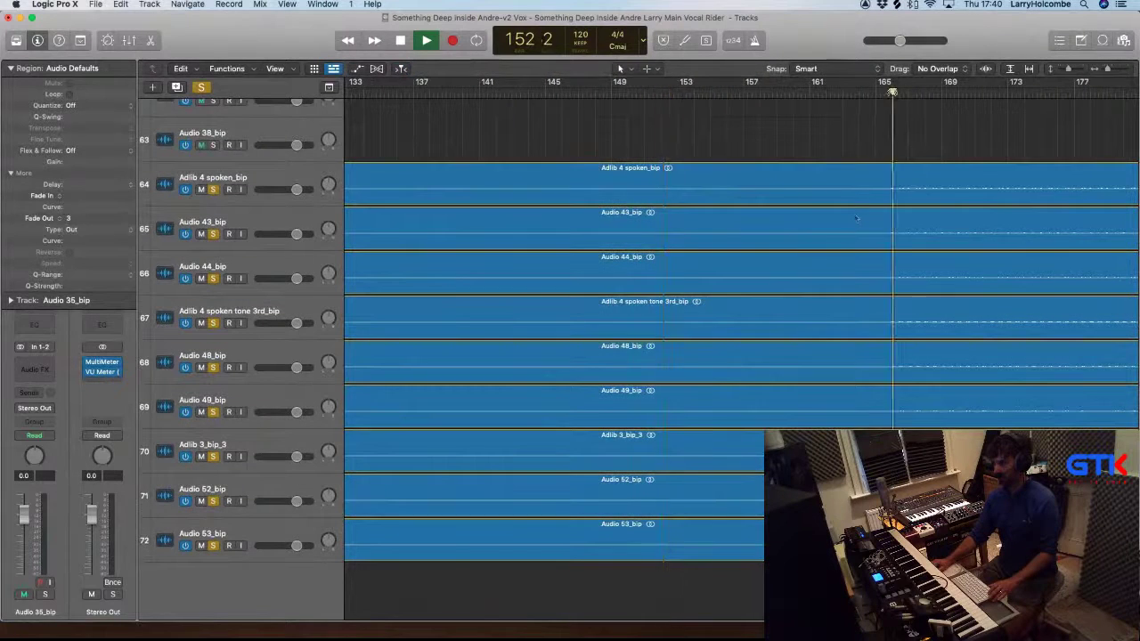
pyautogui.click(894, 92)
pyautogui.hscroll(3, 857, 216)
pyautogui.scroll(-2, 857, 216)
pyautogui.moveTo(672, 170); pyautogui.dragTo(711, 616)
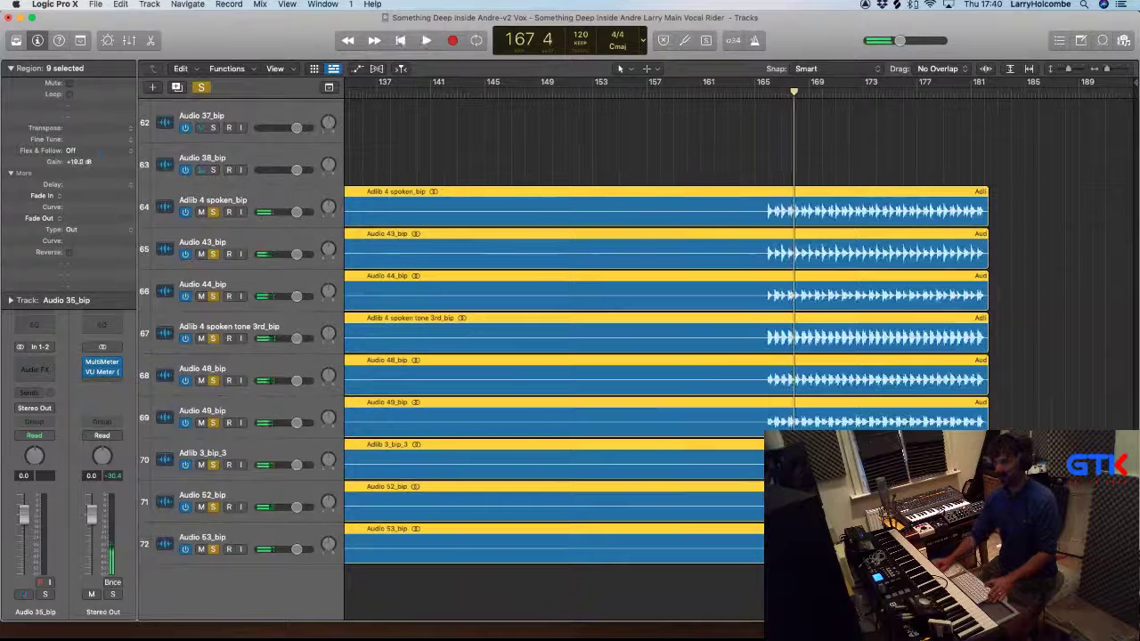
# Solo only the Adlib 4 spoken_bip track and show the Stereo Out VU meter
pyautogui.click(519, 153)
pyautogui.click(249, 200)
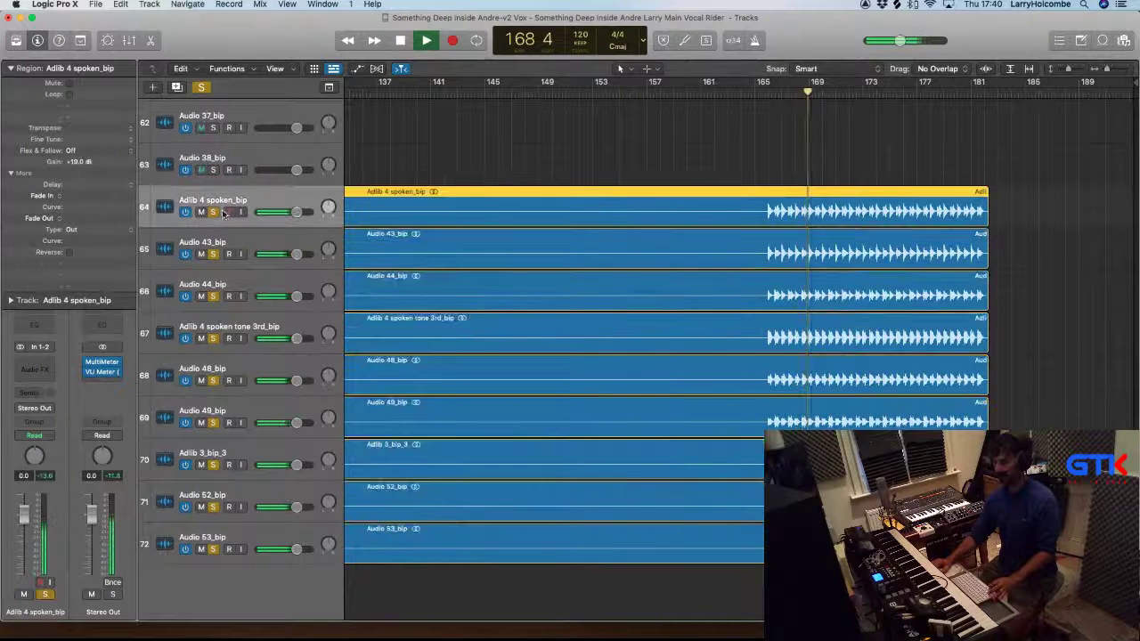
pyautogui.click(214, 212)
pyautogui.keyDown('alt'); pyautogui.click(213, 212); pyautogui.keyUp('alt')
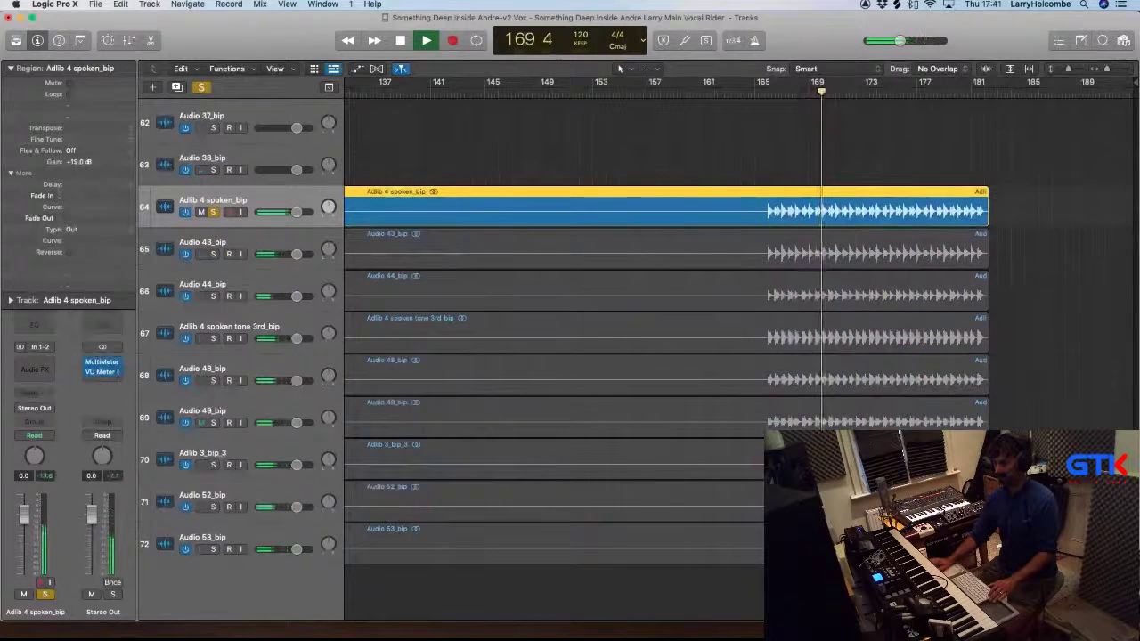
pyautogui.press('v')
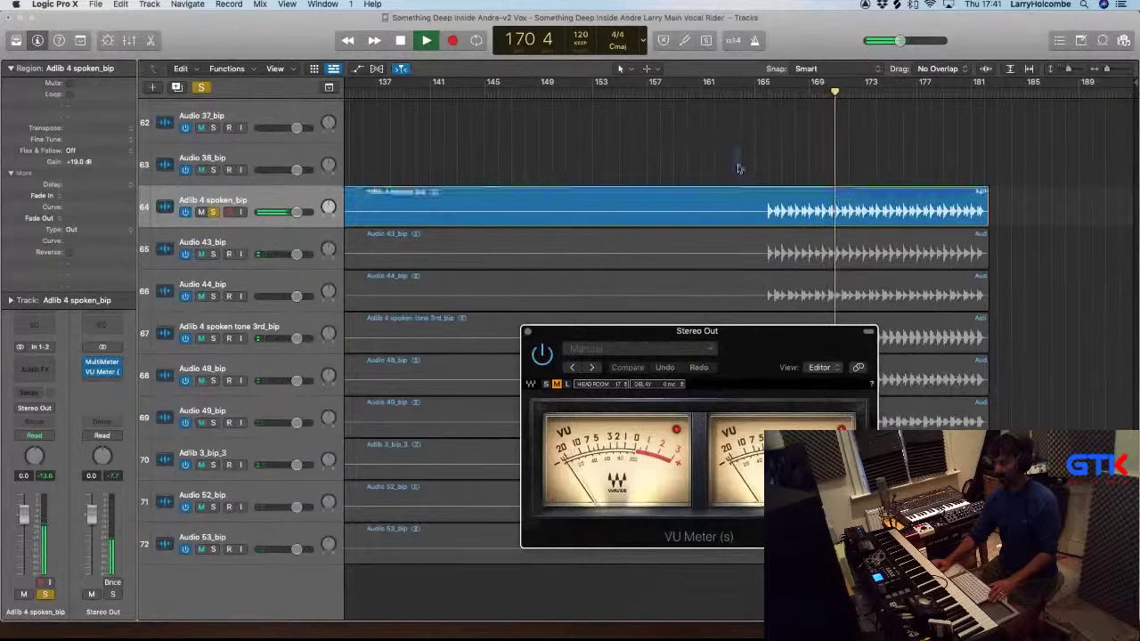
# Set the gain of the nine regions from Adlib 4 spoken_bip to Audio 53_bip to +25.1 dB, leaving them deselected
pyautogui.press('super+a')
pyautogui.moveTo(80, 161); pyautogui.dragTo(84, 73)
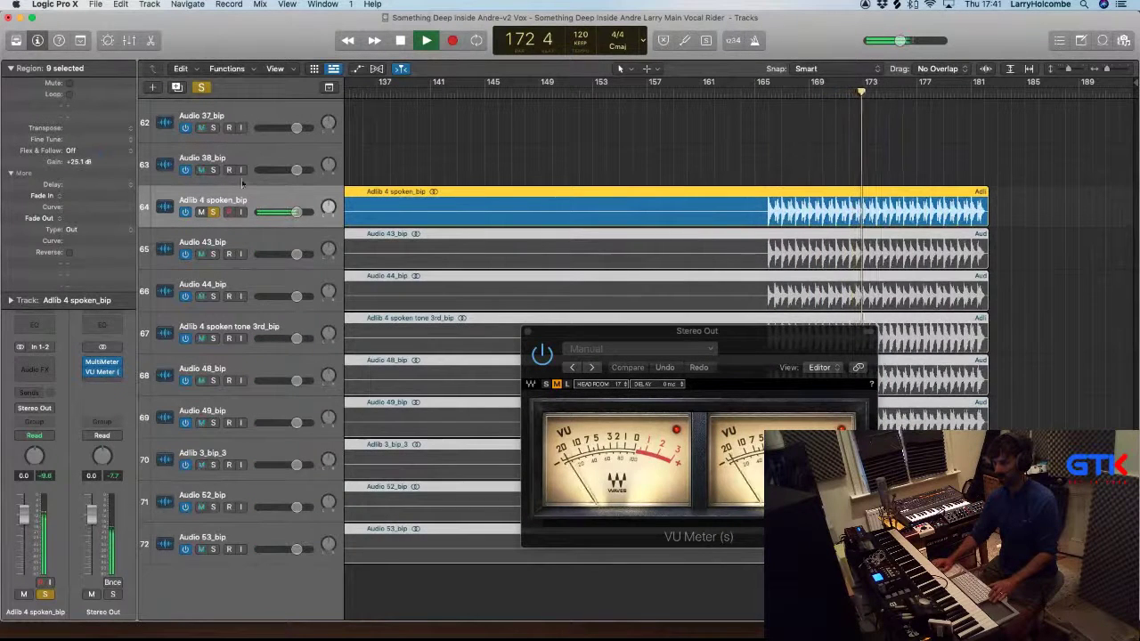
pyautogui.click(264, 192)
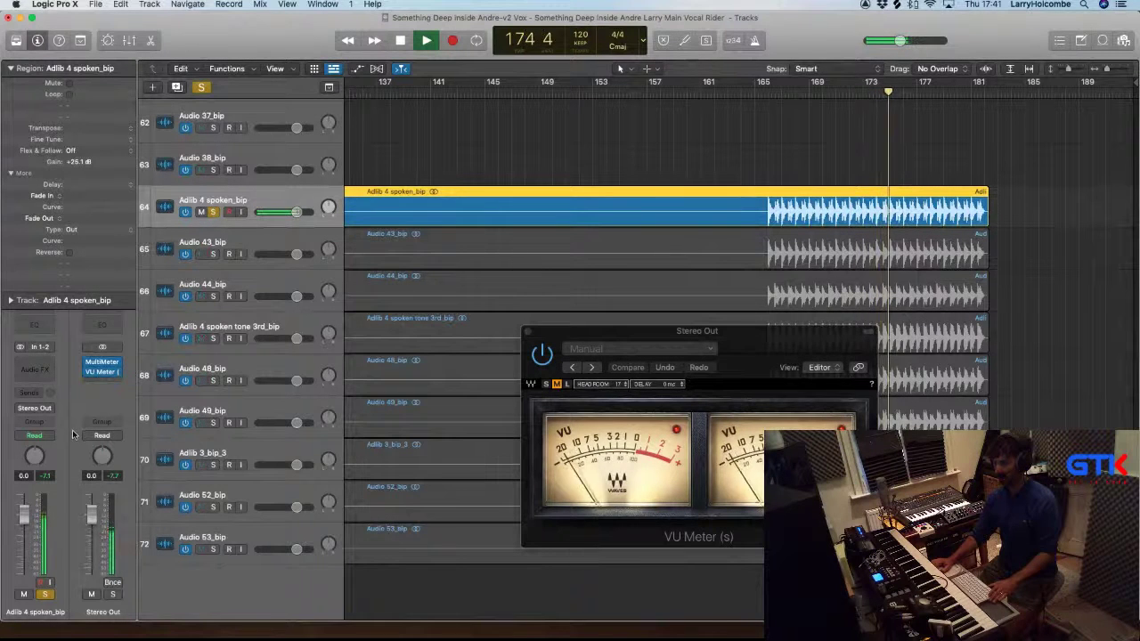
pyautogui.click(682, 161)
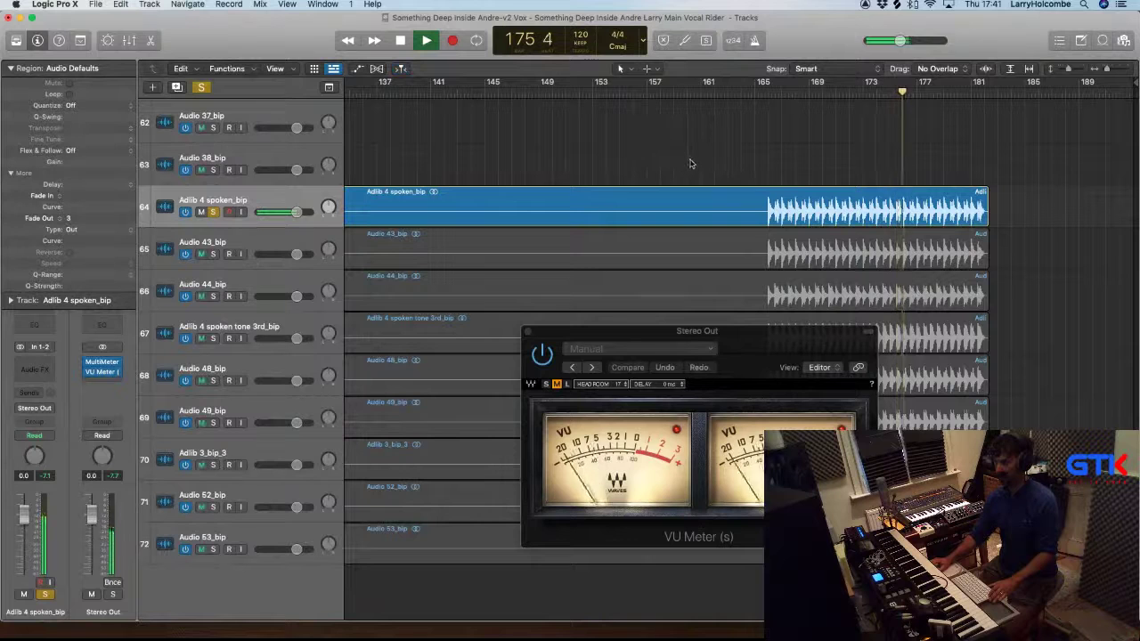
# Solo Audio 43_bip, hide the VU meter, and play the track from bar 166 to check its level
pyautogui.click(215, 255)
pyautogui.click(528, 331)
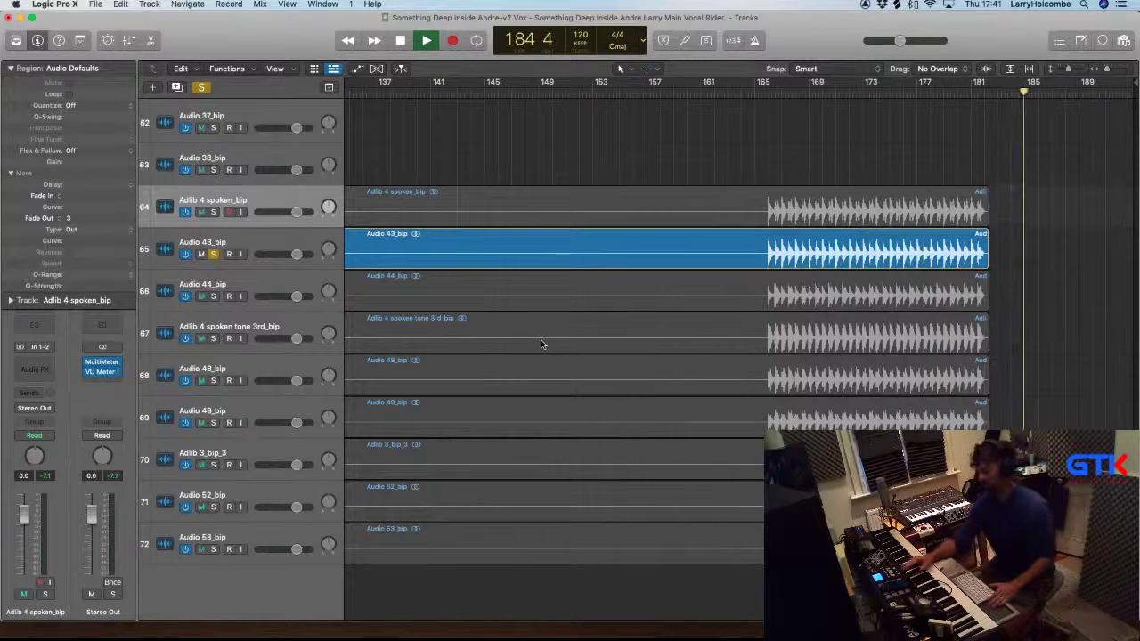
pyautogui.click(766, 89)
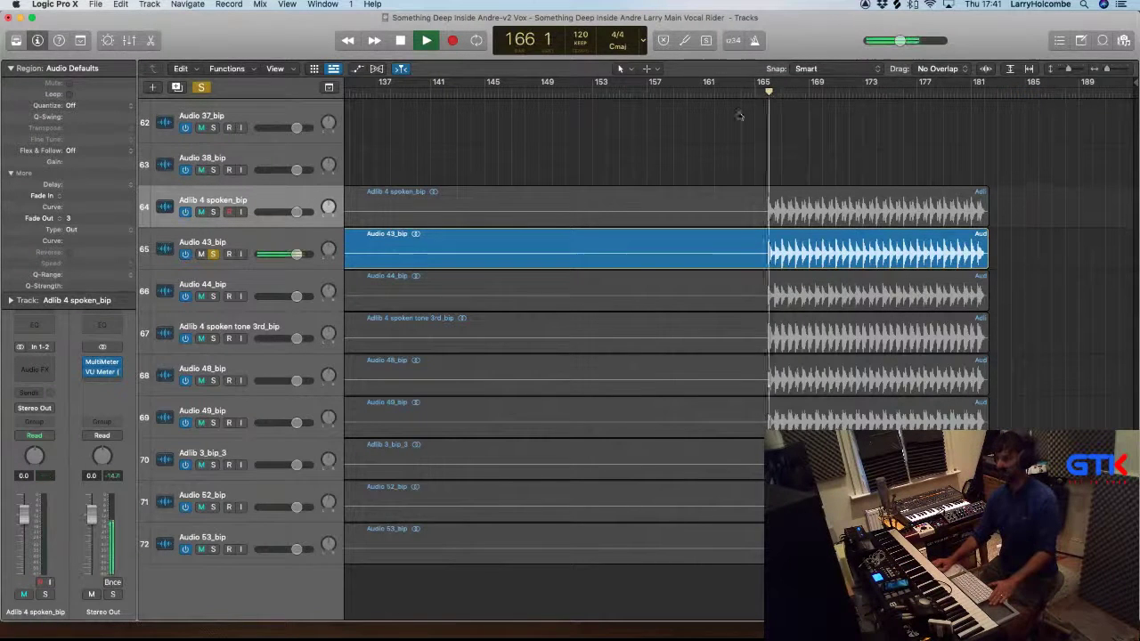
pyautogui.click(276, 241)
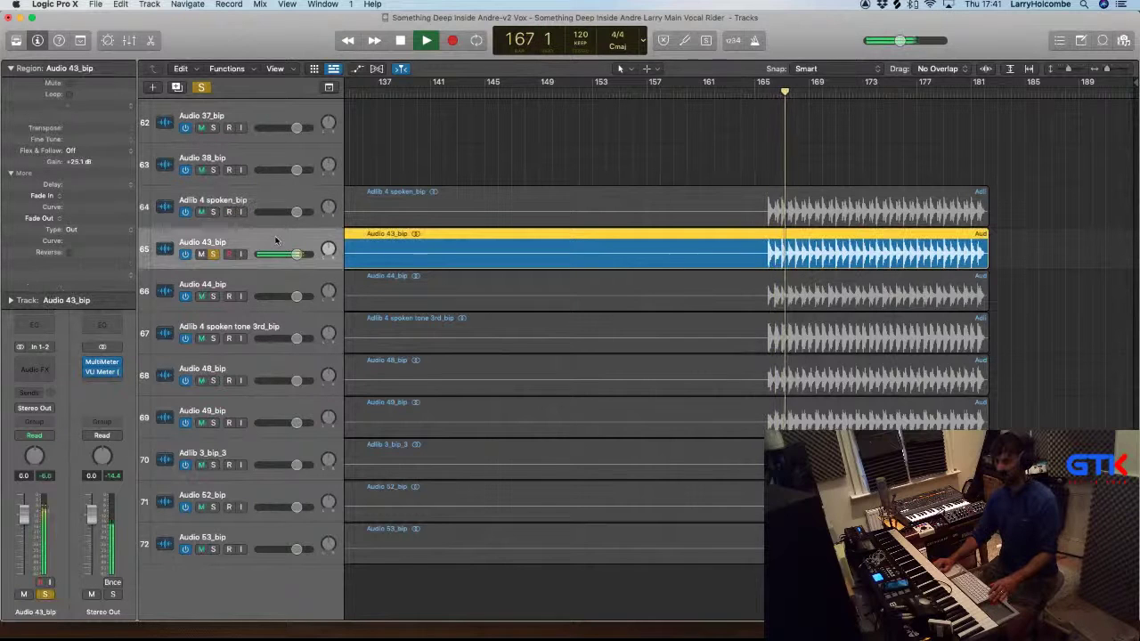
# Check the soloed Audio 44_bip track against the Stereo Out VU meter, closing the meter and stopping playback
pyautogui.click(236, 301)
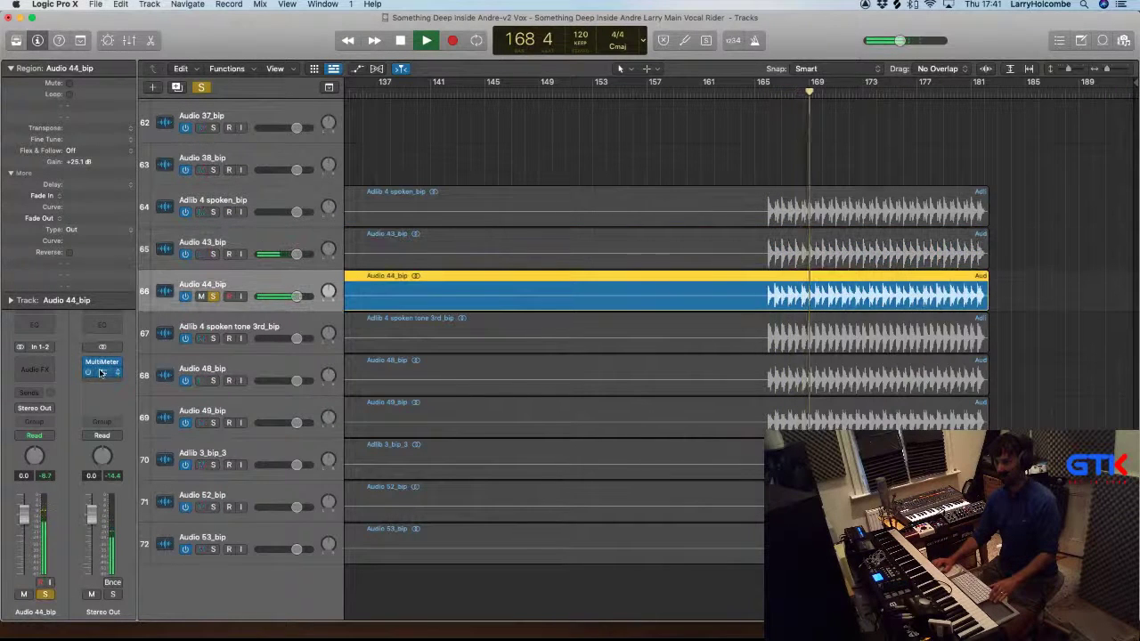
pyautogui.click(101, 373)
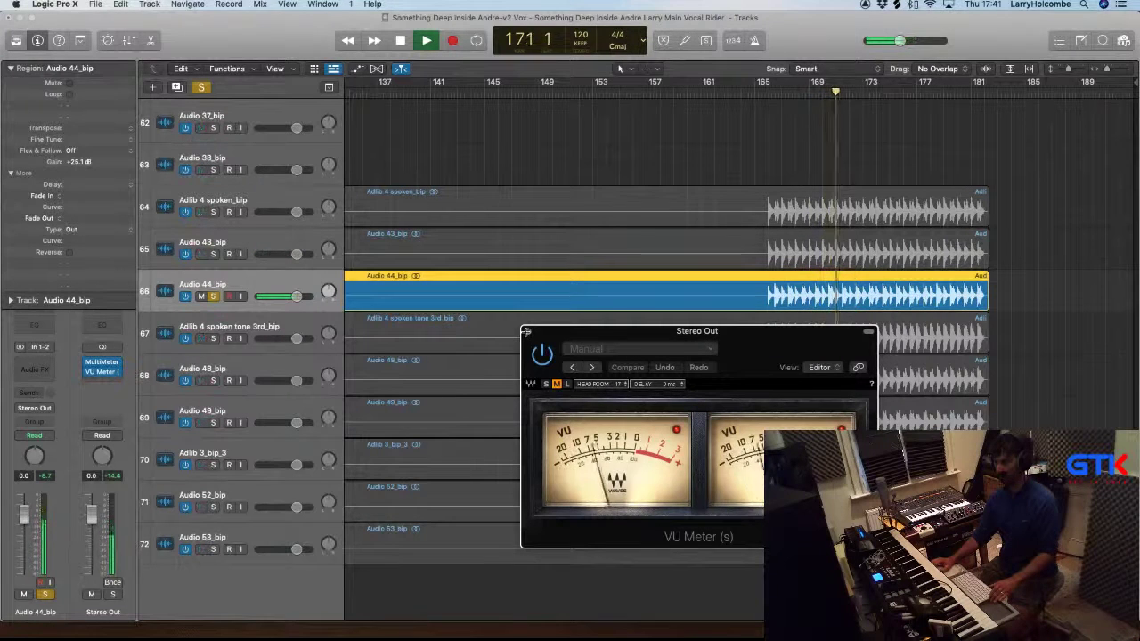
pyautogui.click(525, 331)
pyautogui.click(696, 295)
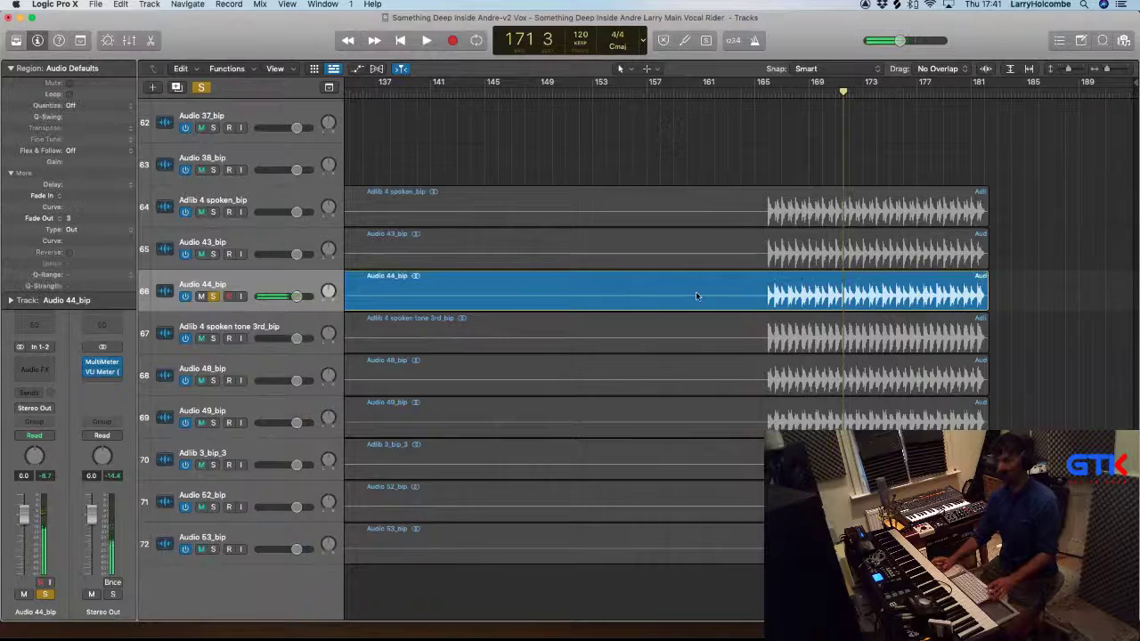
# Clear the solo and select all vocal tracks from the second track, Something Deep Inside_bip, to Audio 53_bip, leaving out the instrumental
pyautogui.press('super+Up')
pyautogui.press('super+Up')
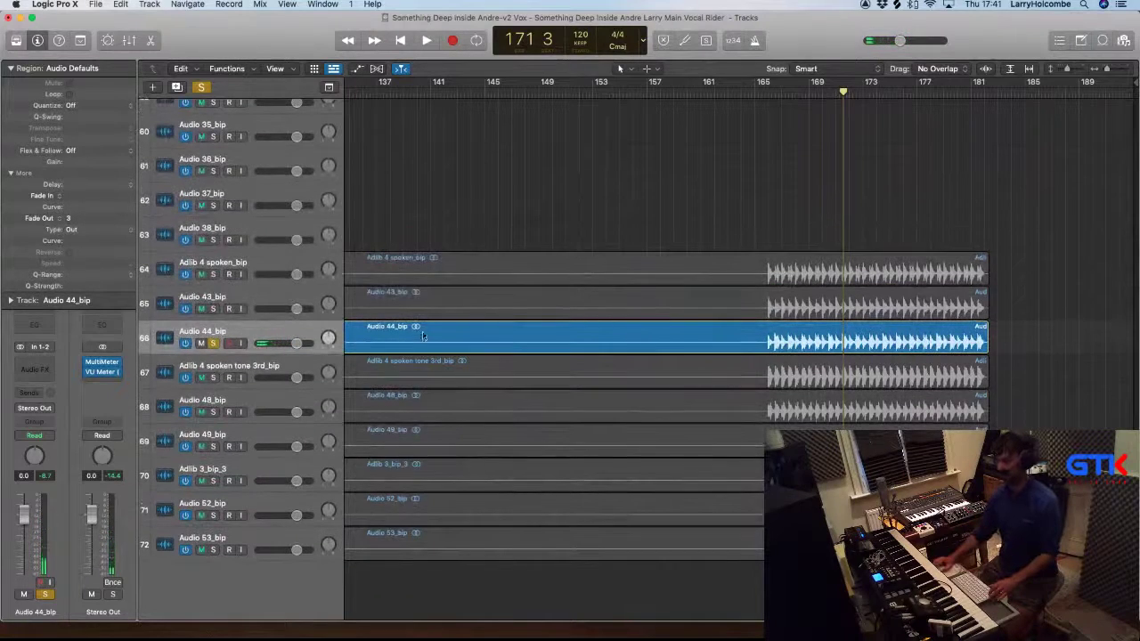
pyautogui.press('super+a')
pyautogui.press('z')
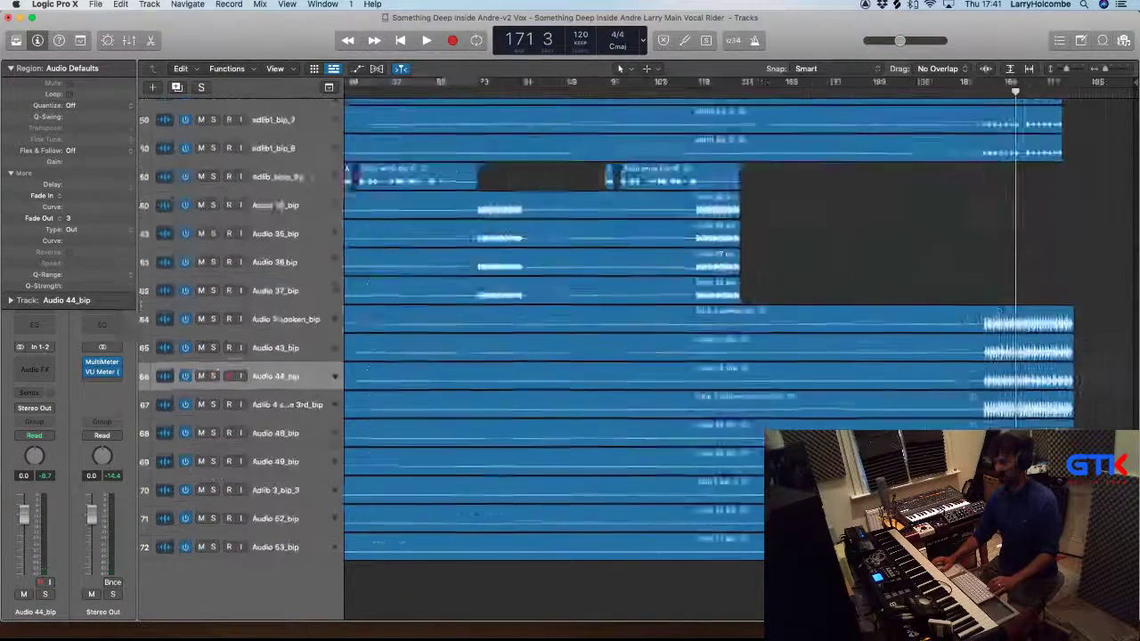
pyautogui.press('super+Up')
pyautogui.press('super+Up')
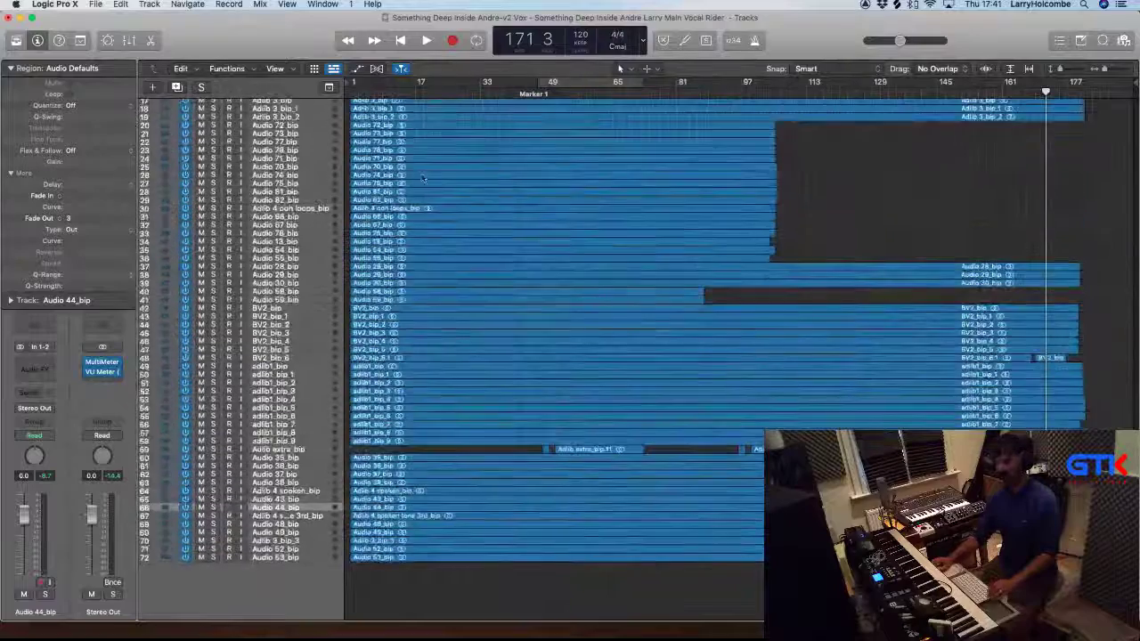
pyautogui.scroll(5, 418, 356)
pyautogui.moveTo(866, 110); pyautogui.dragTo(286, 634)
pyautogui.scroll(5, 431, 327)
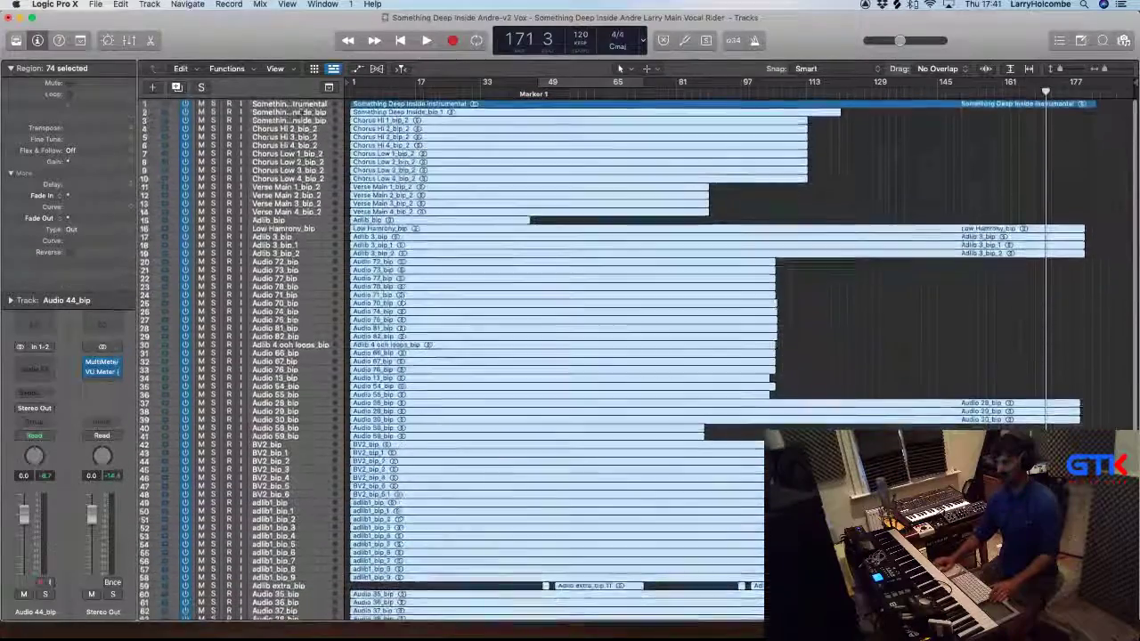
pyautogui.click(259, 112)
pyautogui.scroll(-5, 253, 356)
pyautogui.scroll(1, 250, 530)
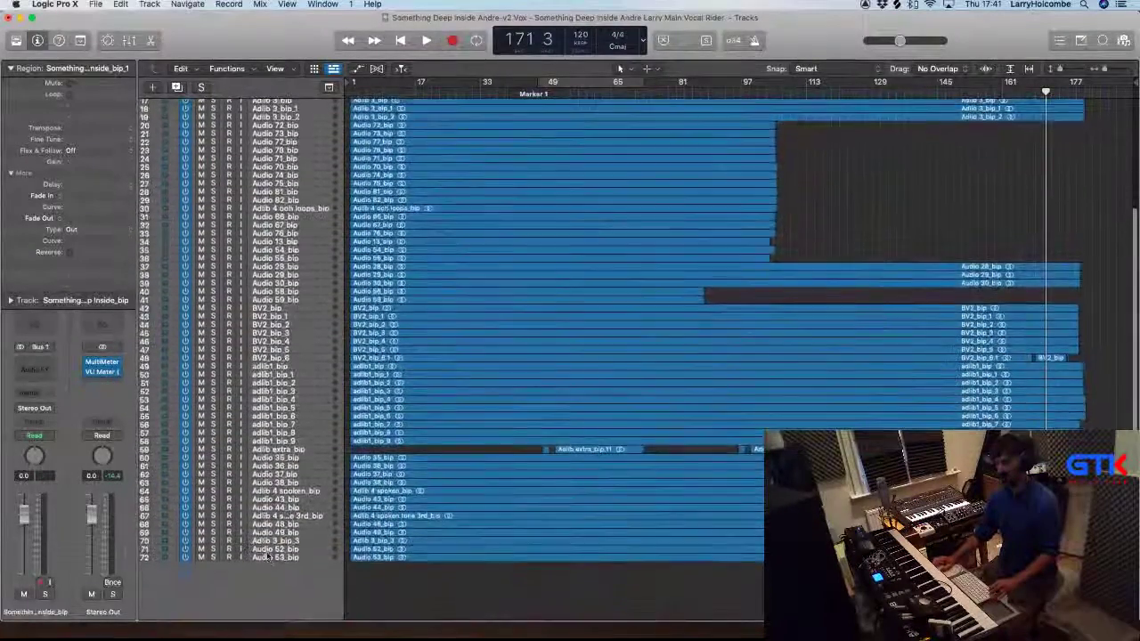
pyautogui.press('super+a')
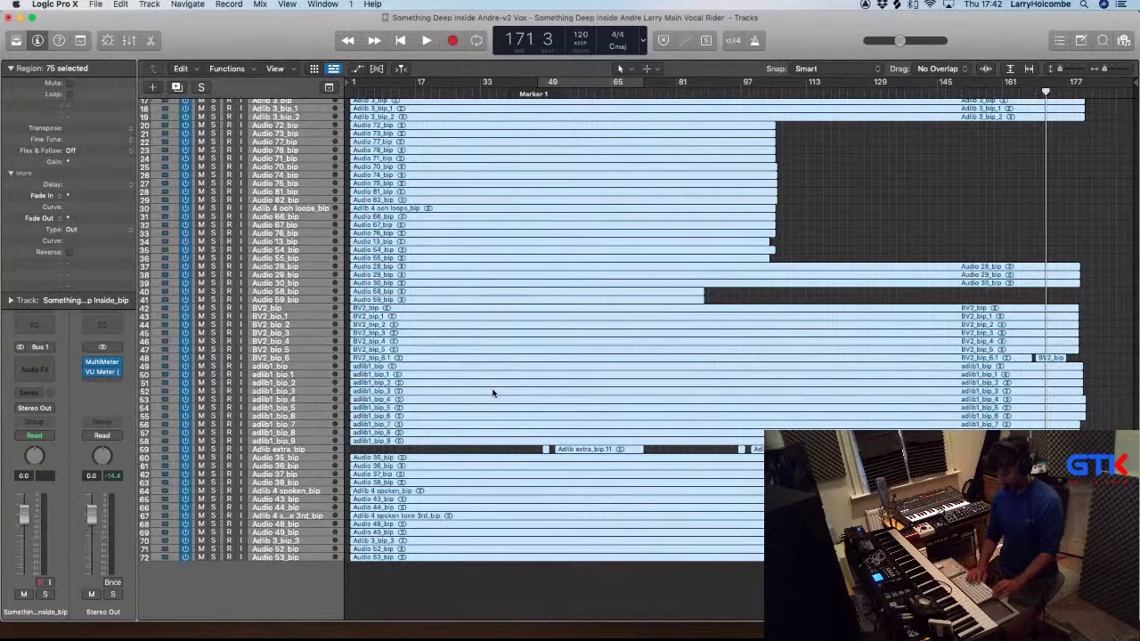
# Bounce the selected tracks in place to new tracks, including volume/pan automation, with Normalize off
pyautogui.hotkey('ctrl', 'b')
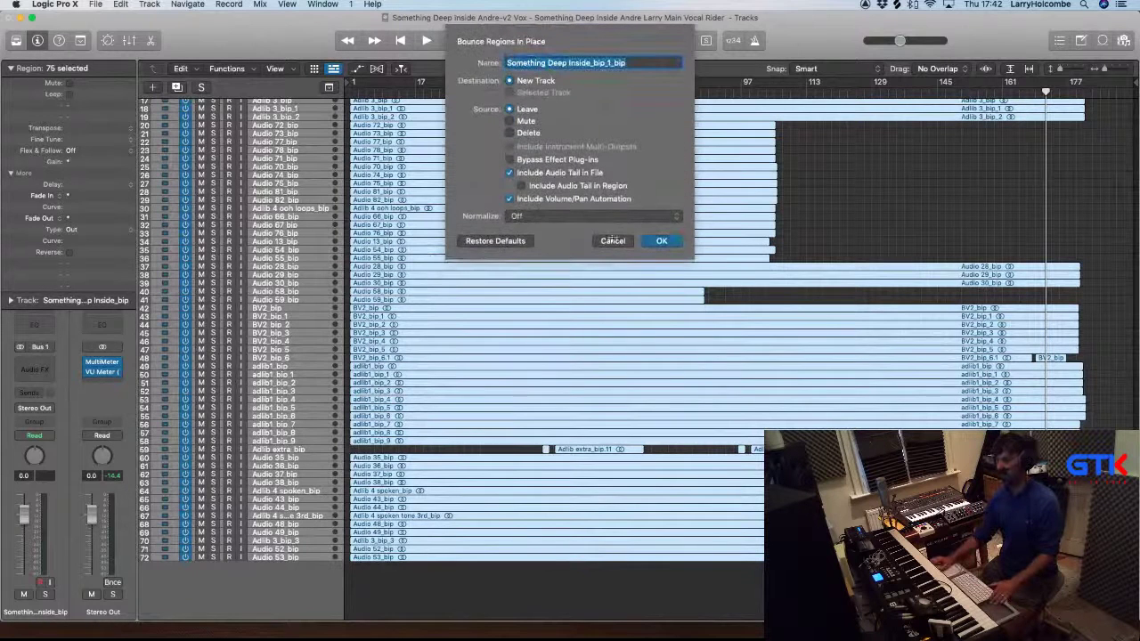
pyautogui.click(613, 241)
pyautogui.click(96, 4)
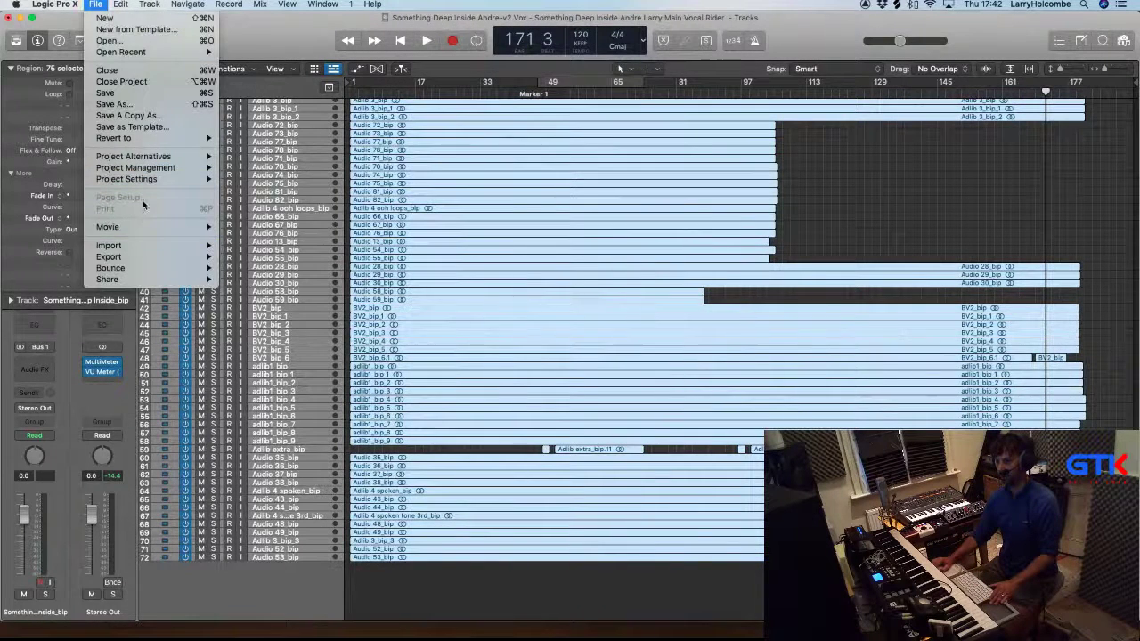
pyautogui.moveTo(138, 272)
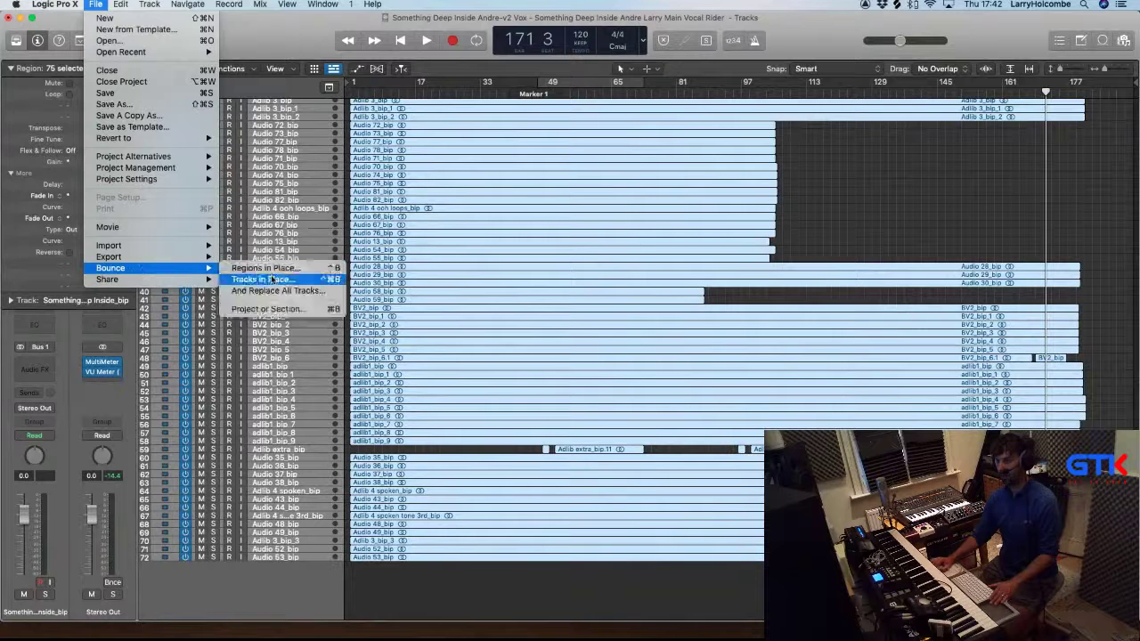
pyautogui.click(269, 280)
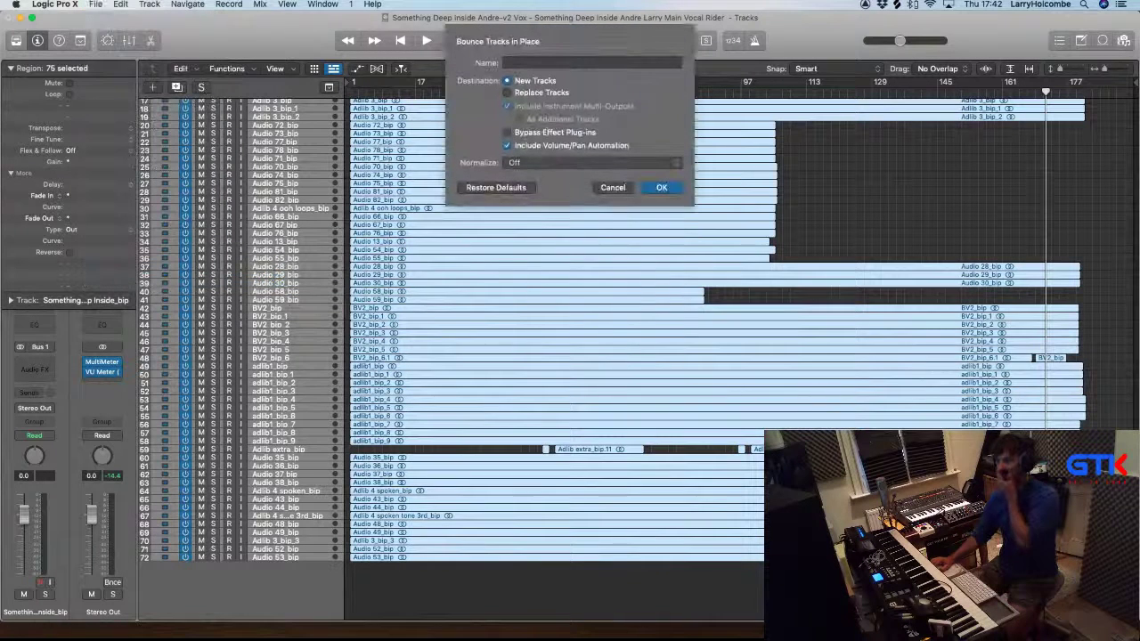
pyautogui.click(660, 187)
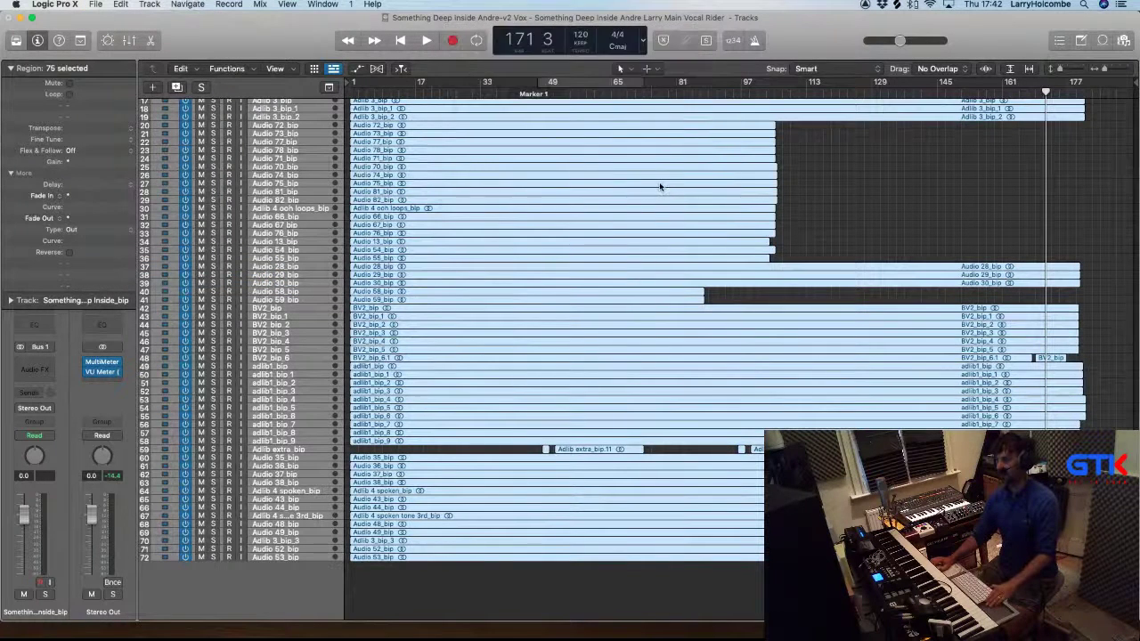
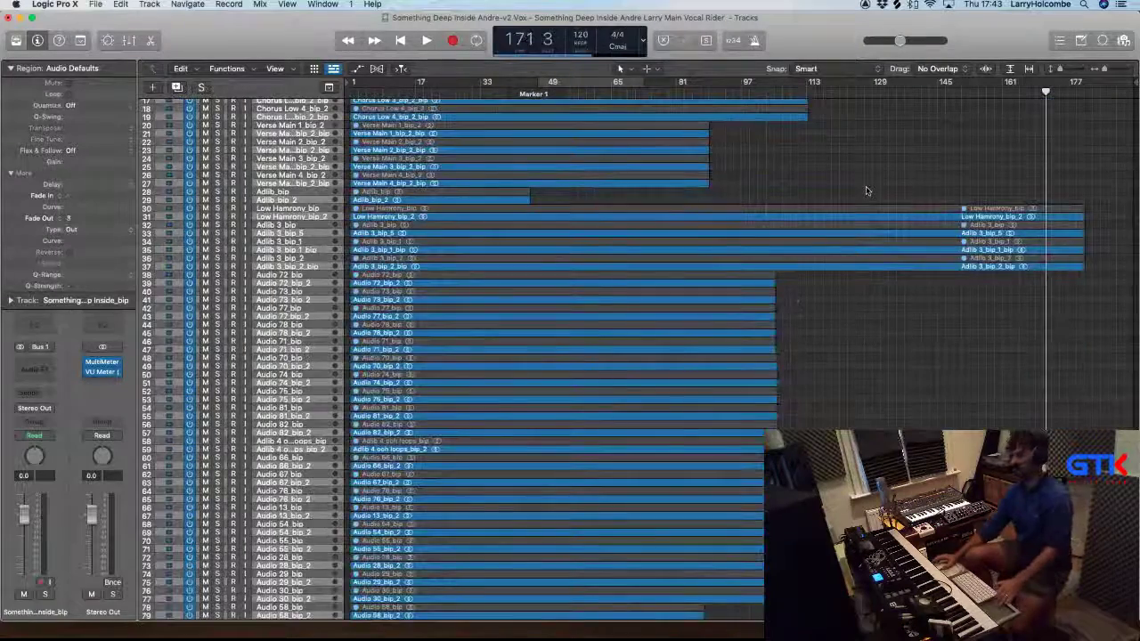
# Group the bounced tracks above their muted originals and delete the source tracks holding Something Deep Inside_bip_1 and Chorus Hi 1_bip_2
pyautogui.scroll(-3, 570, 356)
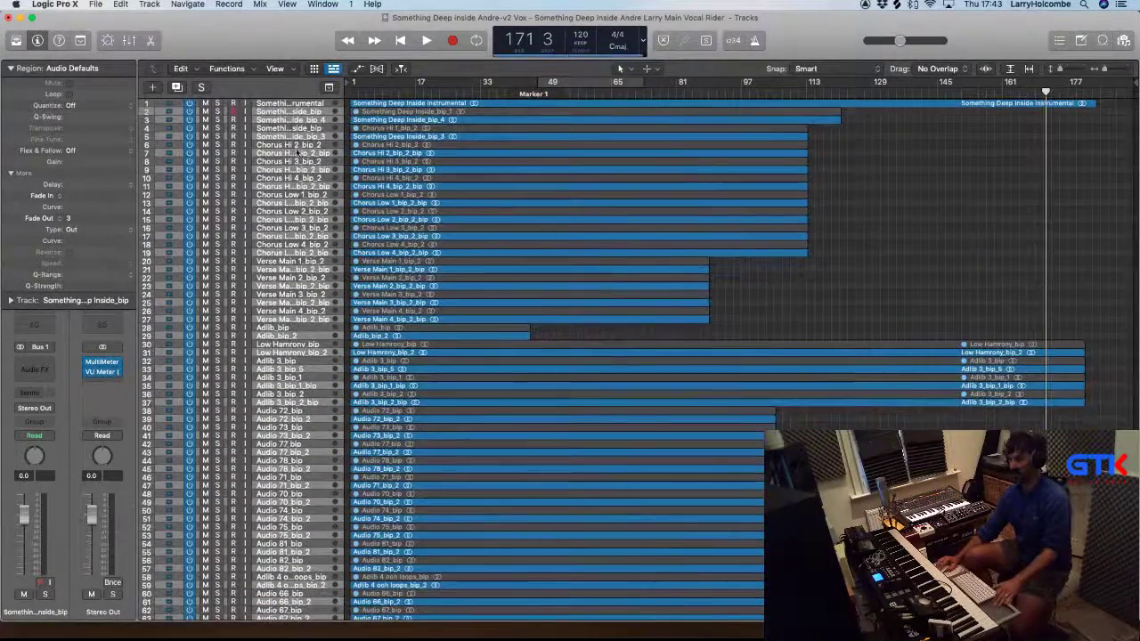
pyautogui.moveTo(299, 155); pyautogui.dragTo(300, 125)
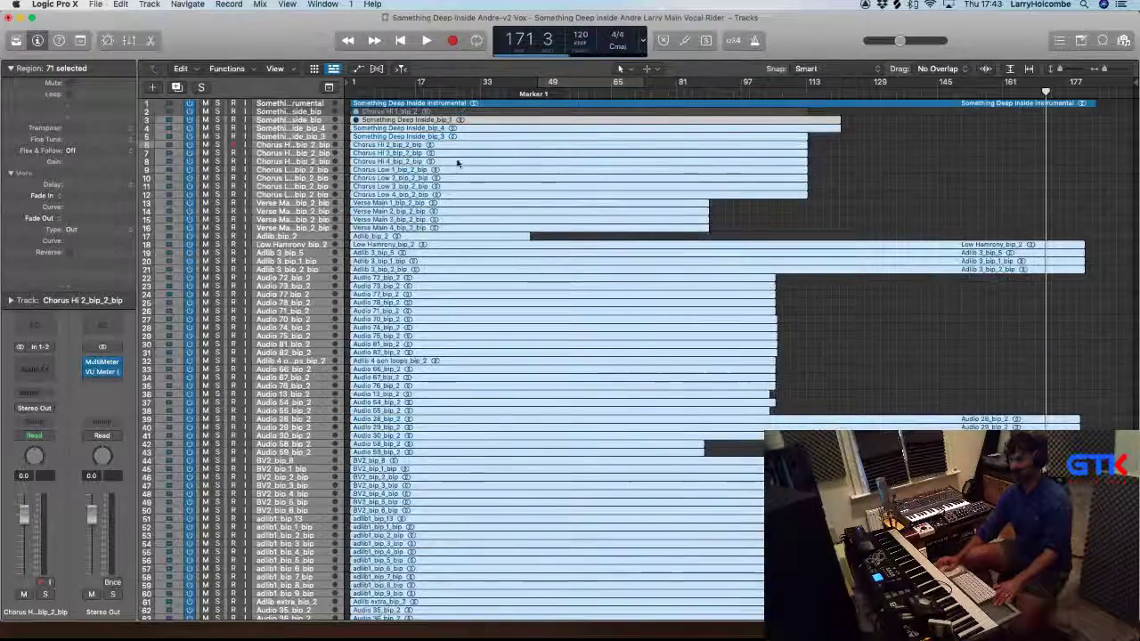
pyautogui.click(311, 111)
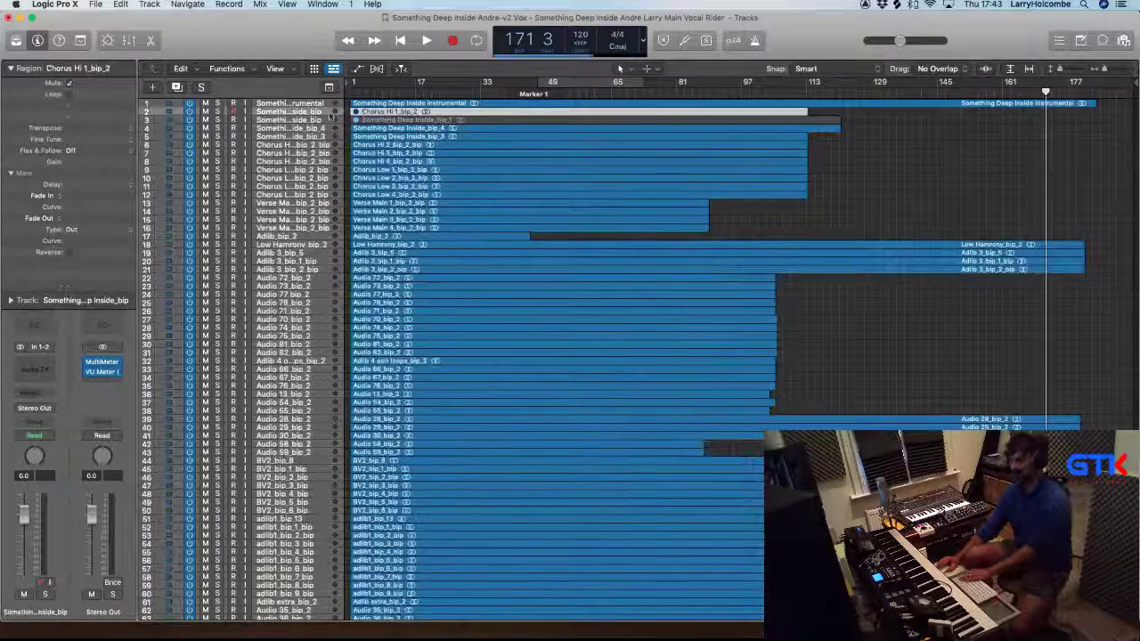
pyautogui.press('BackSpace')
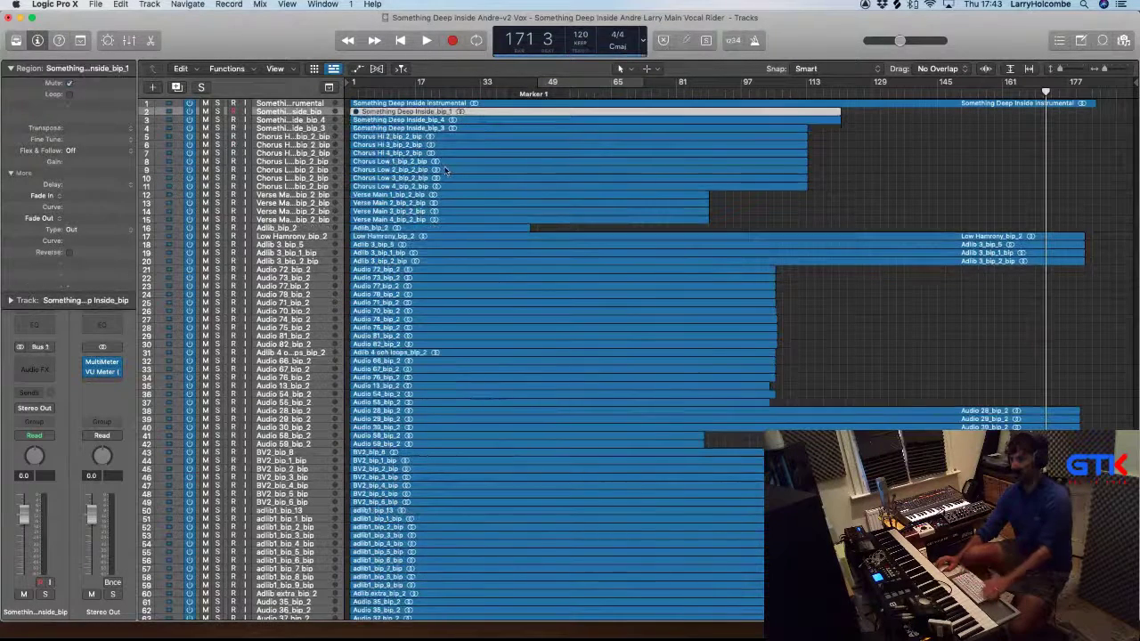
pyautogui.press('super+z')
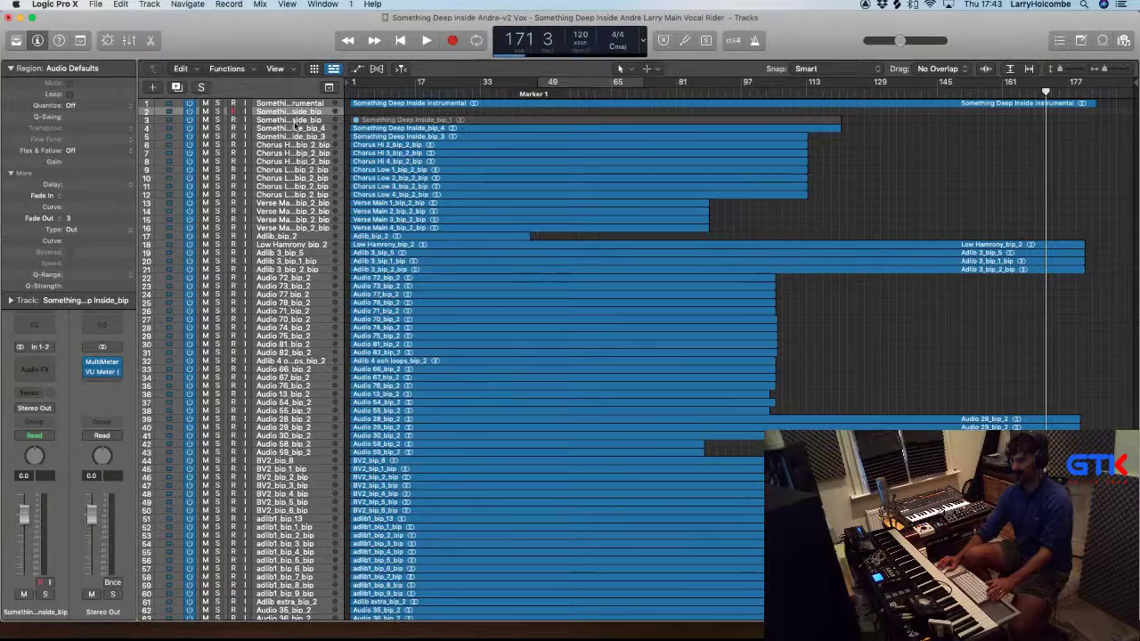
pyautogui.click(294, 121)
pyautogui.press('Delete')
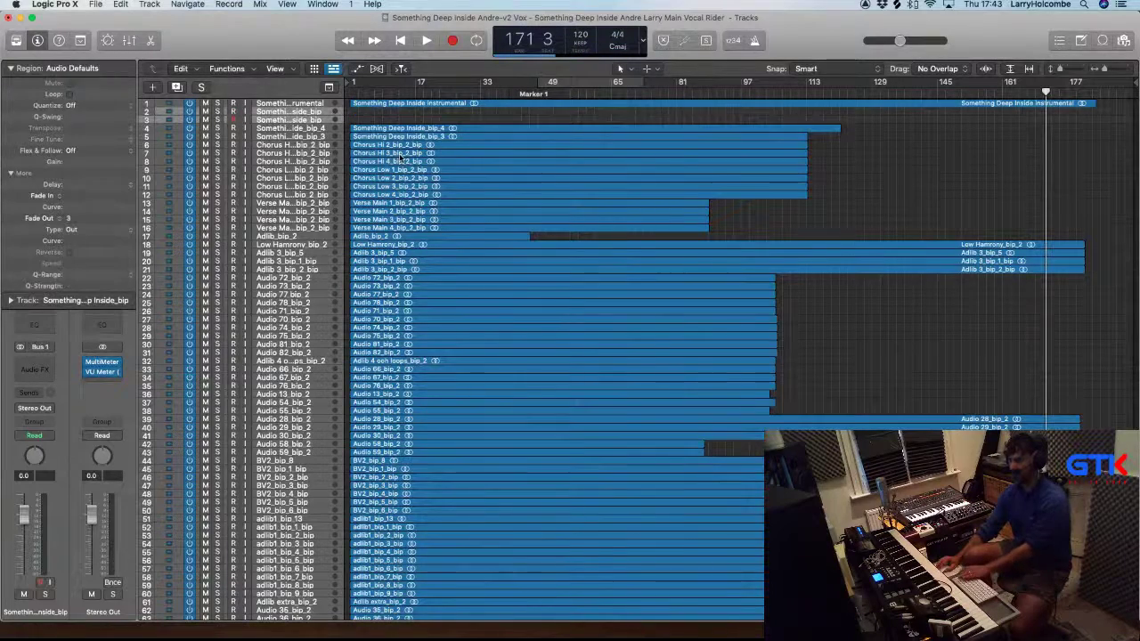
# Move the bounced Audio 53_bip_2 track from the end of the list to directly below Audio 52_bip_2
pyautogui.scroll(-15, 405, 169)
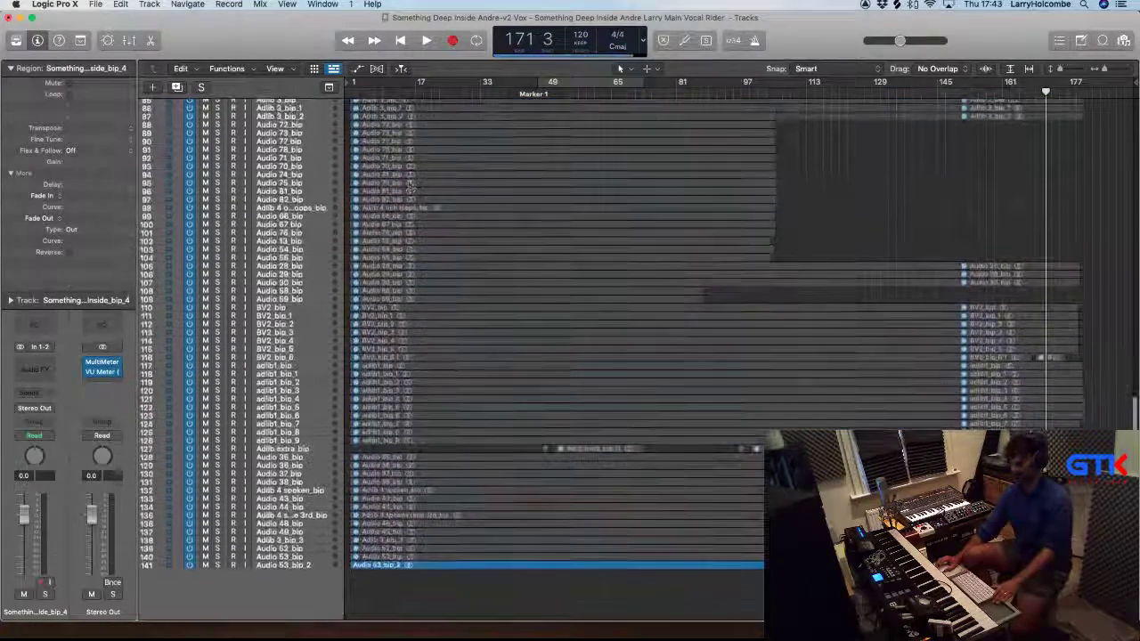
pyautogui.moveTo(285, 566); pyautogui.dragTo(371, 4)
pyautogui.scroll(10, 358, 98)
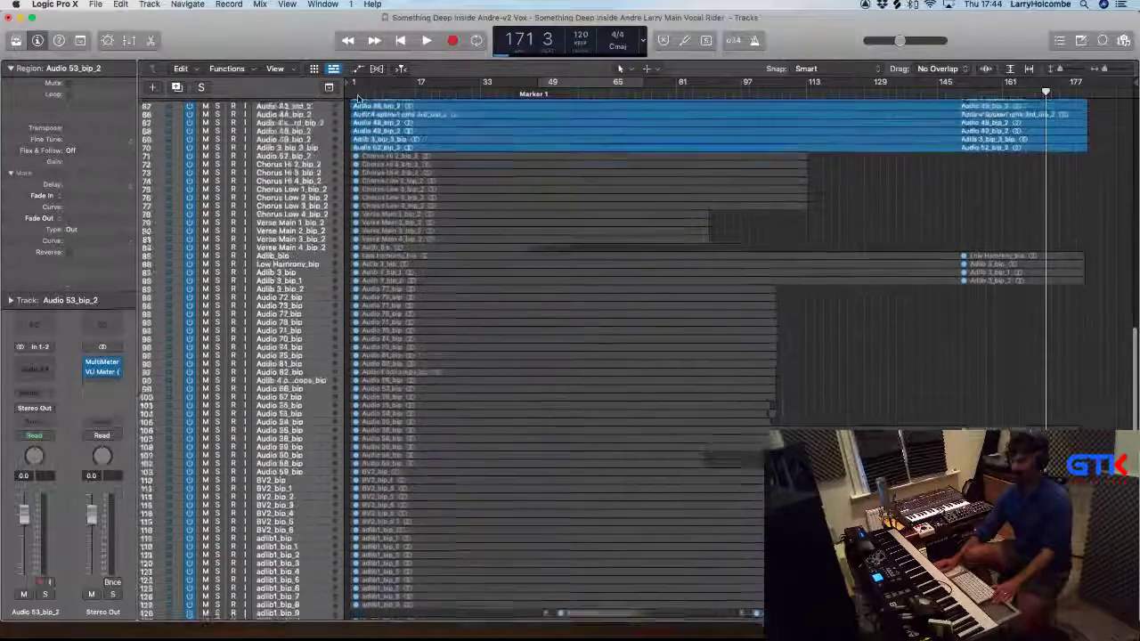
pyautogui.scroll(2, 358, 98)
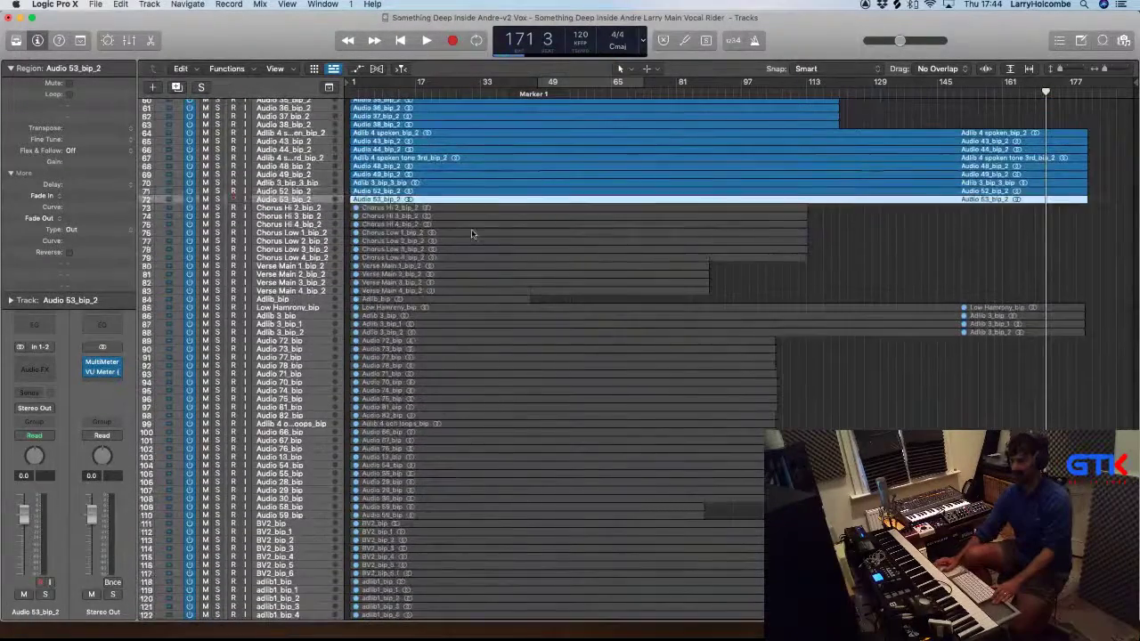
# Delete all the muted source tracks from Chorus Hi 2_bip_2 to Audio 53_bip together with their regions
pyautogui.click(287, 209)
pyautogui.scroll(-13, 271, 559)
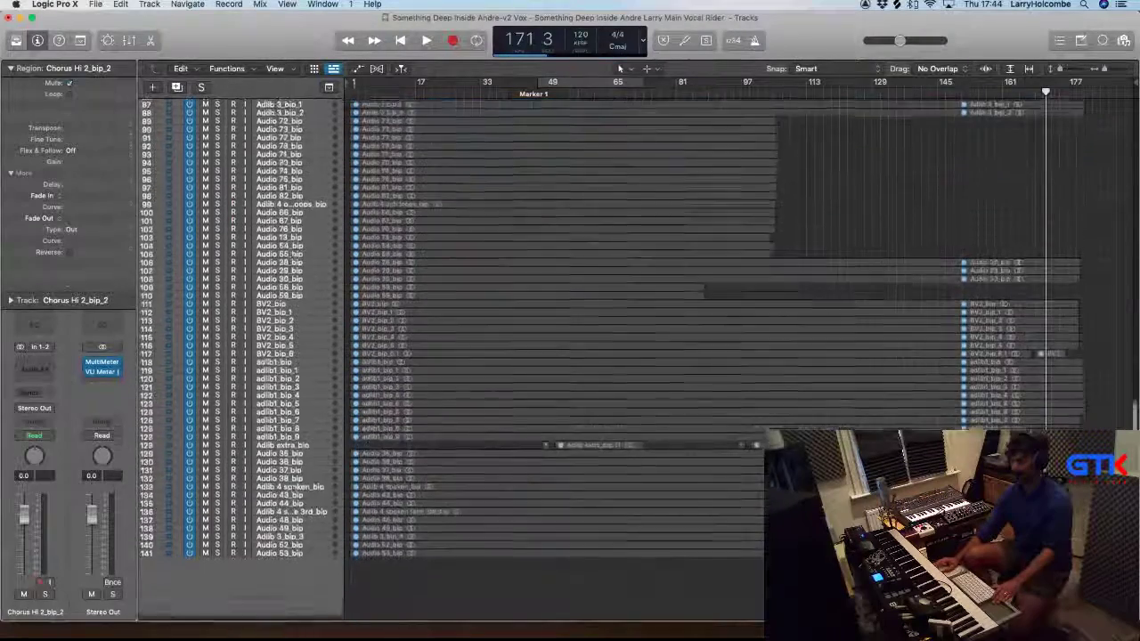
pyautogui.press('super+a')
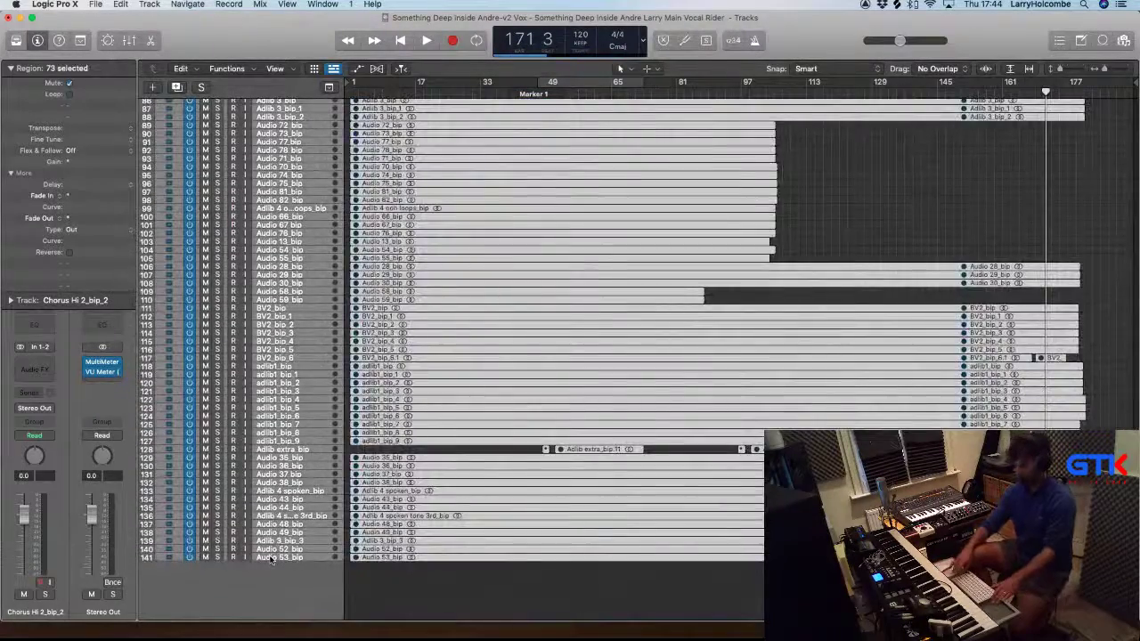
pyautogui.press('Delete')
pyautogui.press('Delete')
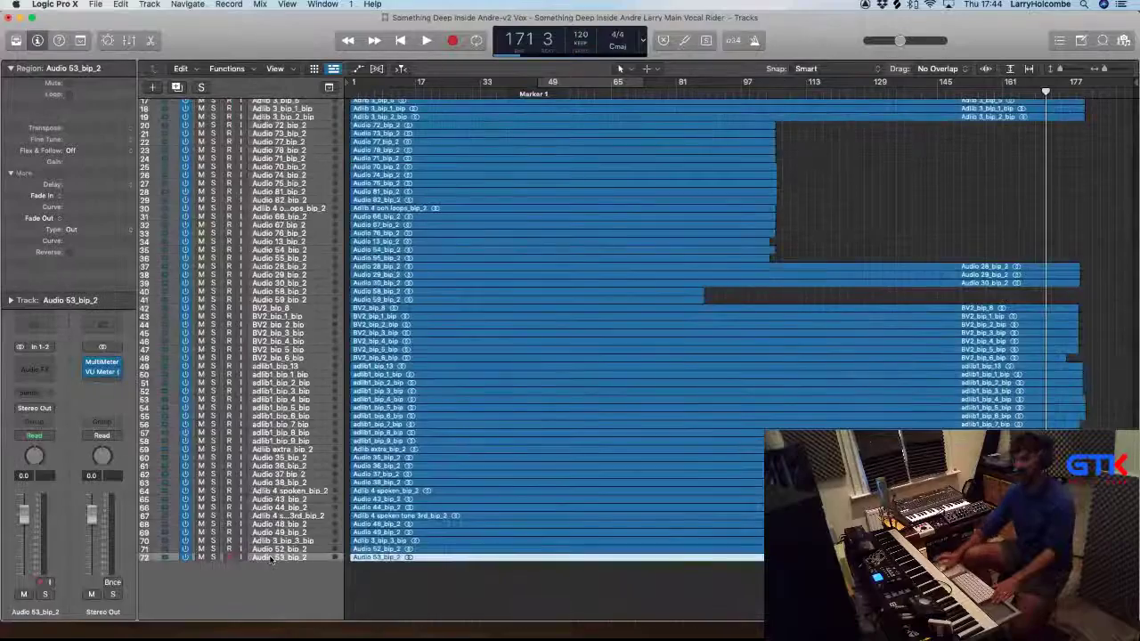
# Examine the enlarged waveforms of the bounced vocal tracks, from the verse and harmony parts down to the BV2 and adlib1 tracks
pyautogui.scroll(5, 676, 339)
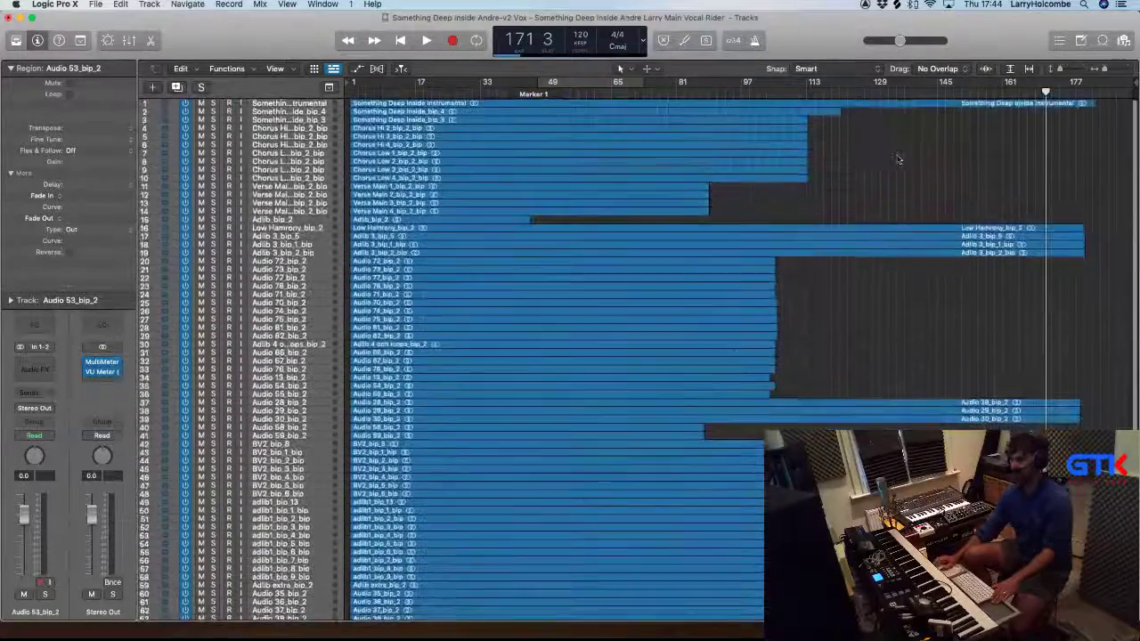
pyautogui.press('x')
pyautogui.press('x')
pyautogui.press('super+Down')
pyautogui.press('super+Down')
pyautogui.press('super+Down')
pyautogui.press('super+Down')
pyautogui.press('super+Down')
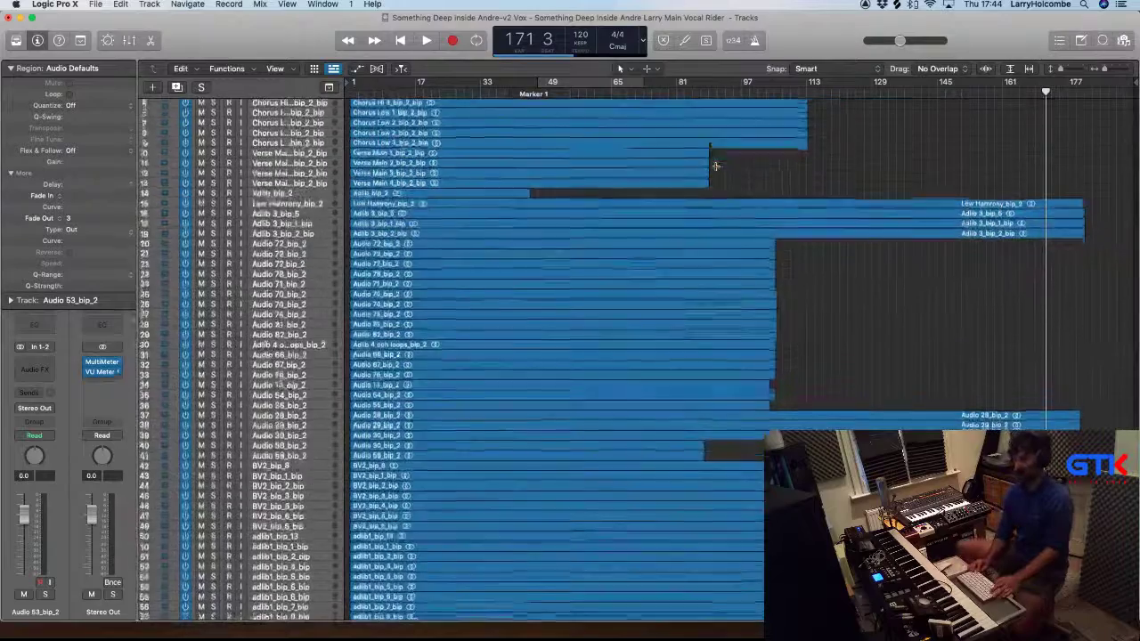
pyautogui.press('super+Down')
pyautogui.press('super+Down')
pyautogui.press('super+Down')
pyautogui.press('super+Down')
pyautogui.press('super+Down')
pyautogui.press('super+Down')
pyautogui.press('super+Down')
pyautogui.press('super+Down')
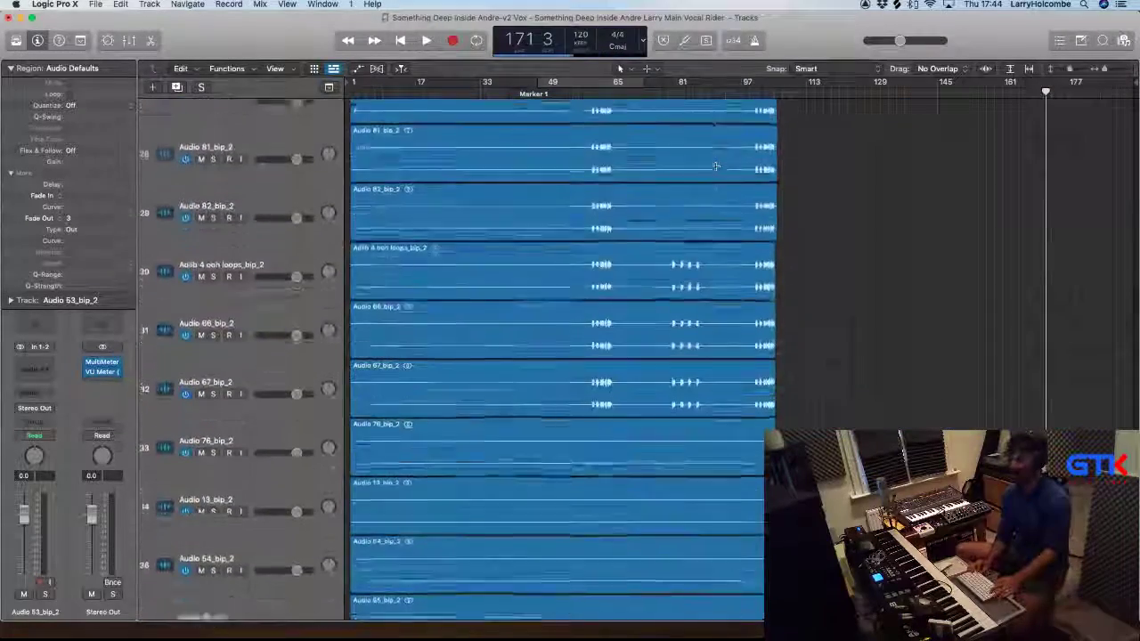
pyautogui.scroll(15, 718, 169)
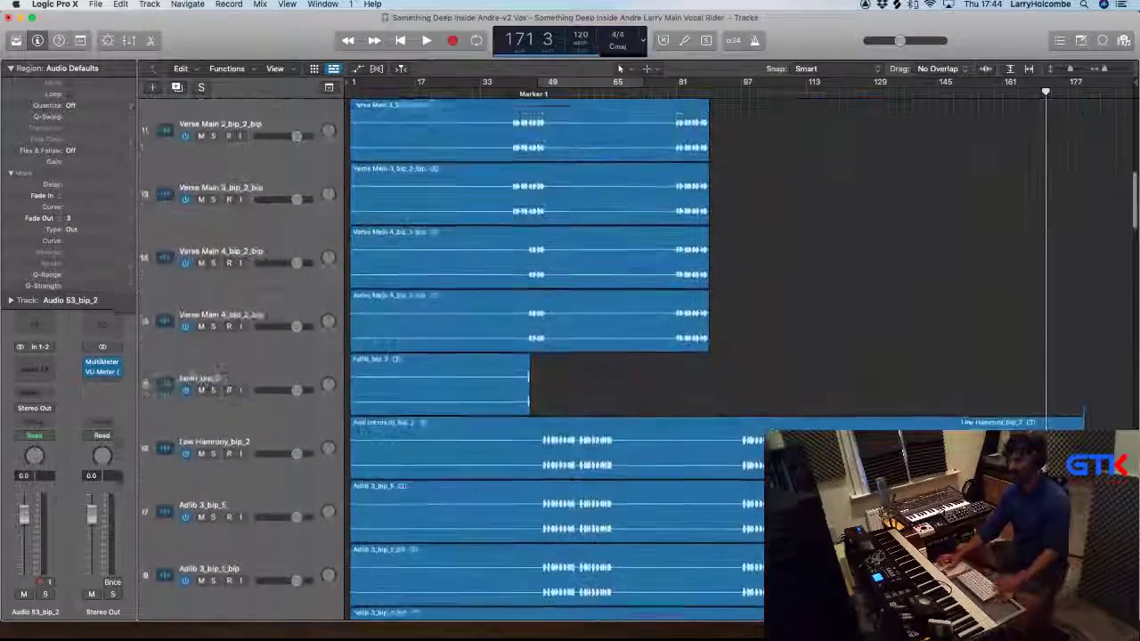
pyautogui.scroll(5, 562, 186)
pyautogui.scroll(-20, 809, 251)
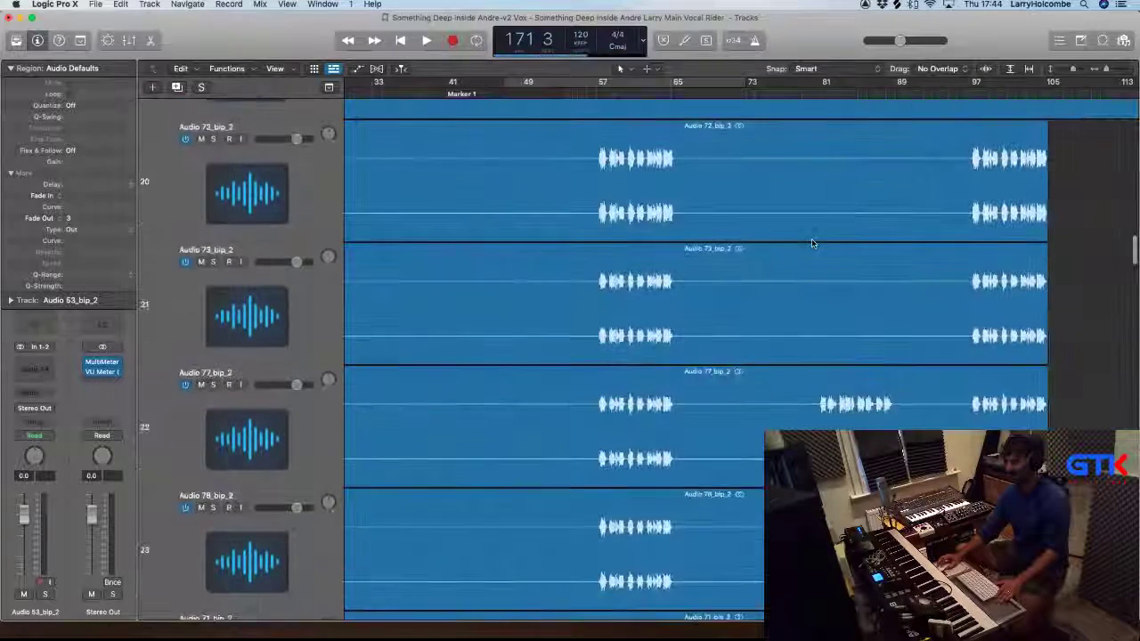
pyautogui.scroll(-20, 813, 243)
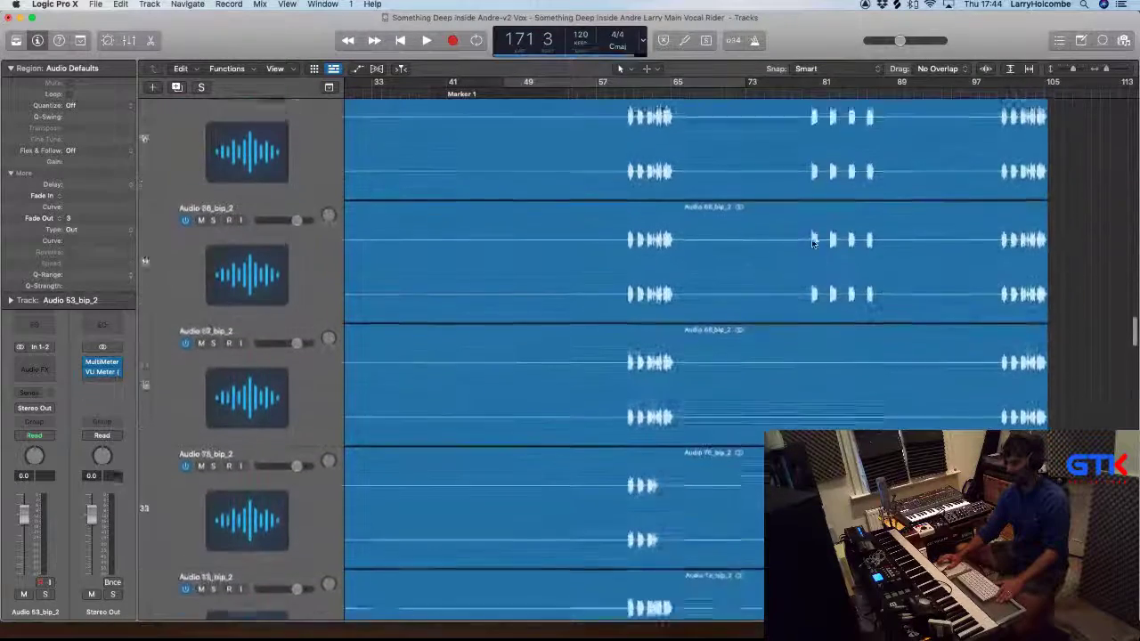
pyautogui.scroll(-10, 811, 239)
pyautogui.hscroll(10, 811, 239)
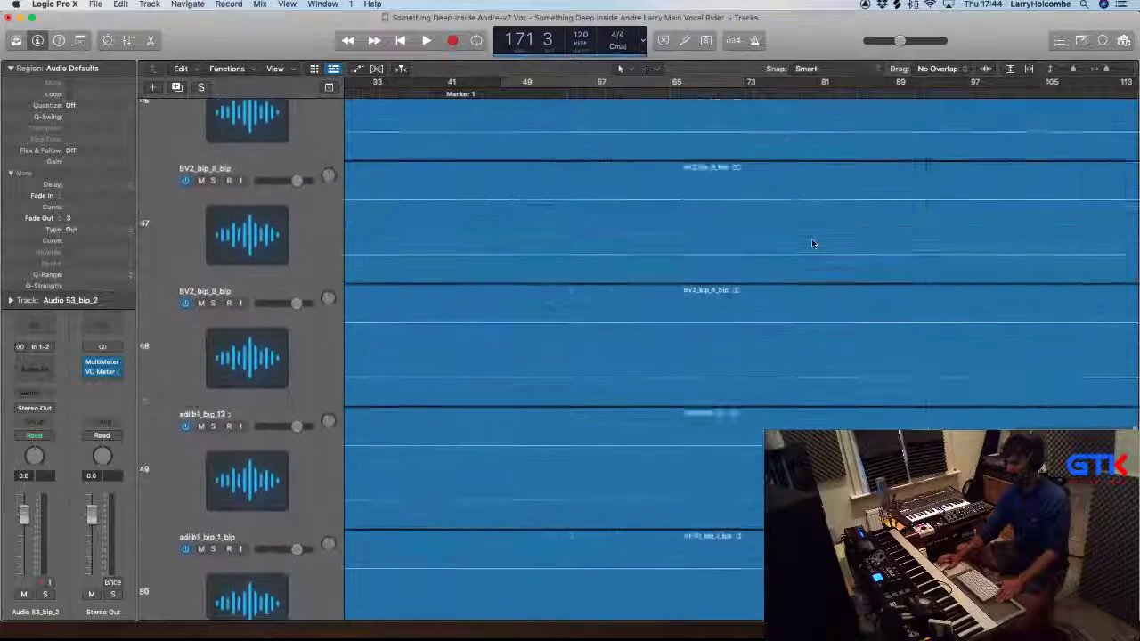
pyautogui.hscroll(-15, 811, 239)
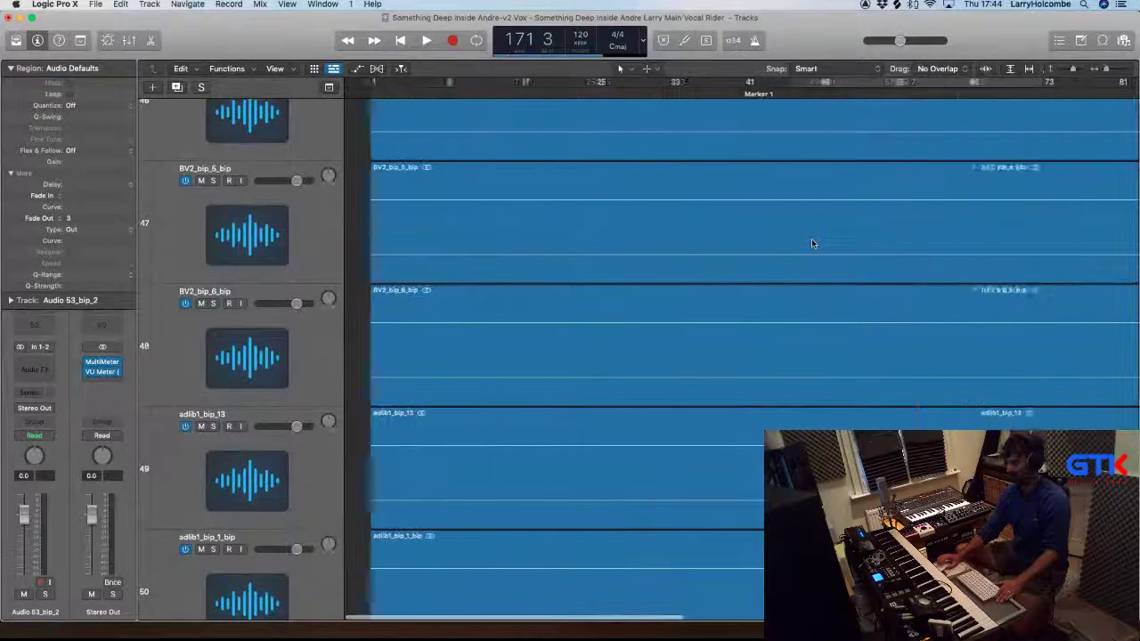
# Compare the waveform levels of the bounced BV2 and adlib1 tracks along the timeline up to their ends
pyautogui.hscroll(1, 811, 243)
pyautogui.press('super+Up')
pyautogui.press('super+Up')
pyautogui.press('super+Up')
pyautogui.press('super+Up')
pyautogui.press('super+Up')
pyautogui.press('super+Up')
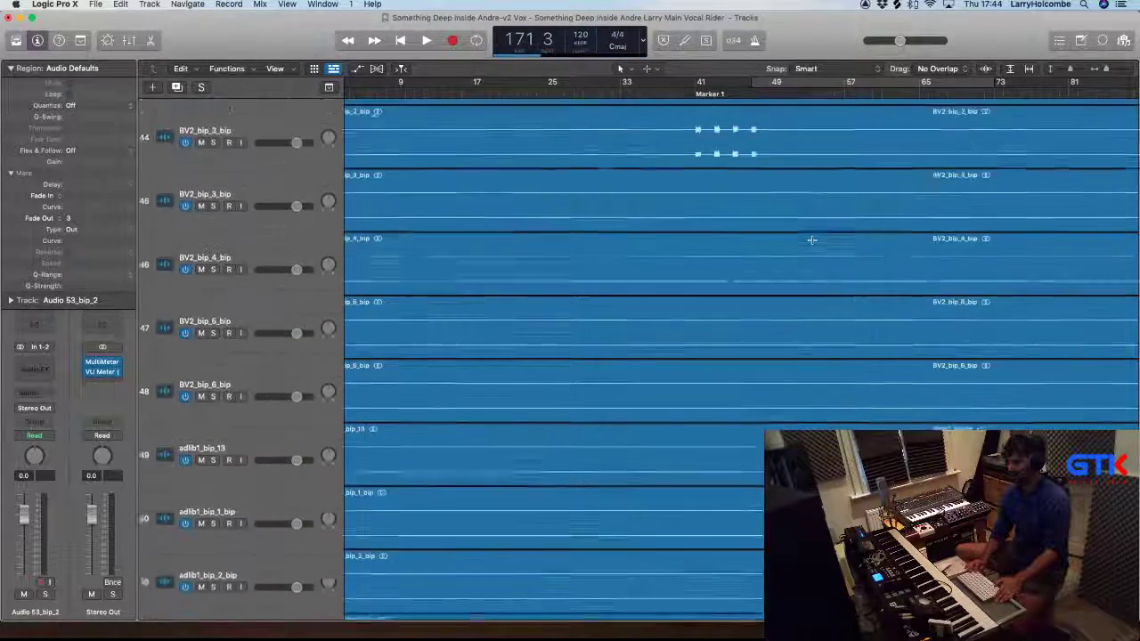
pyautogui.scroll(-4, 811, 239)
pyautogui.hscroll(10, 811, 241)
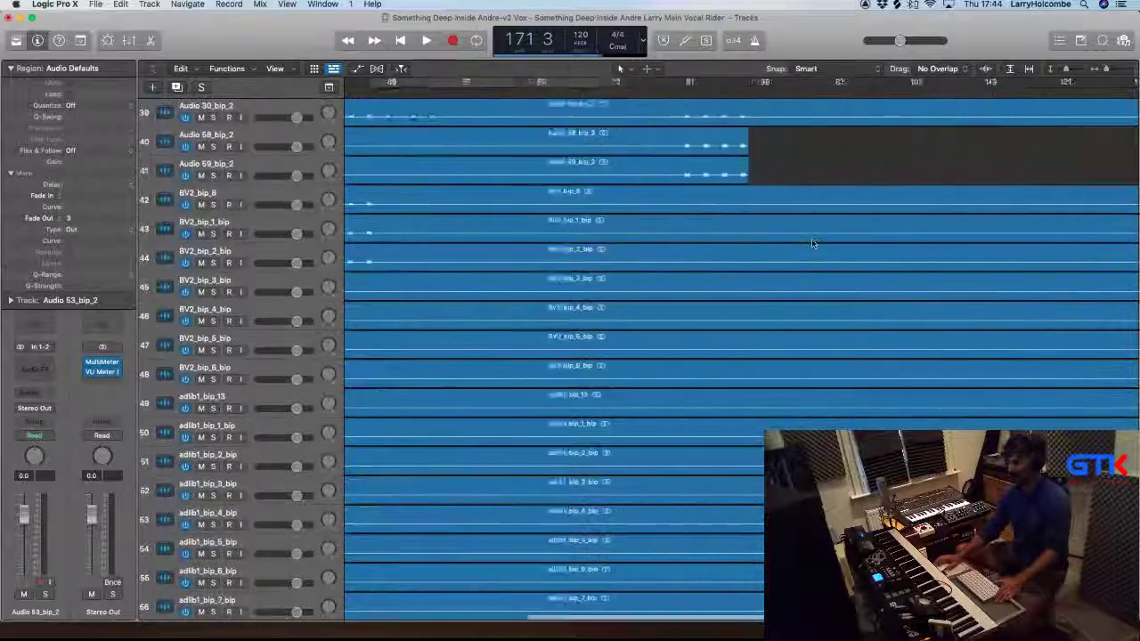
pyautogui.hscroll(-5, 811, 243)
pyautogui.scroll(-3, 811, 242)
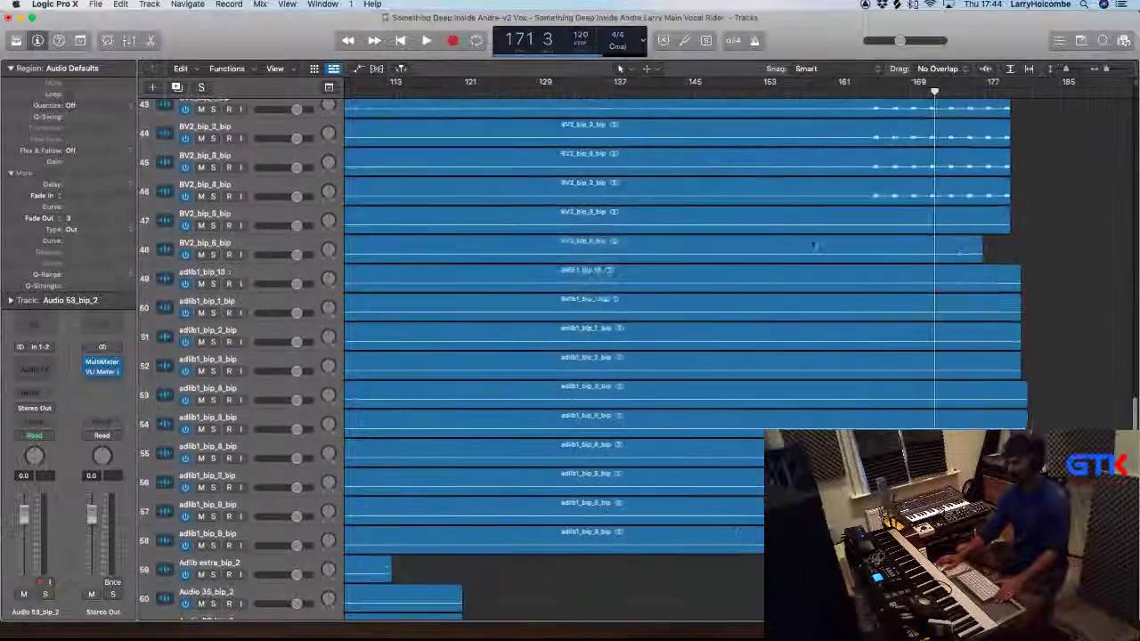
# Examine the waveforms of the bounced adlib1 tracks along the timeline, down to the Audio 53_bip_2 track
pyautogui.hscroll(-4, 812, 242)
pyautogui.moveTo(595, 251); pyautogui.dragTo(1024, 615)
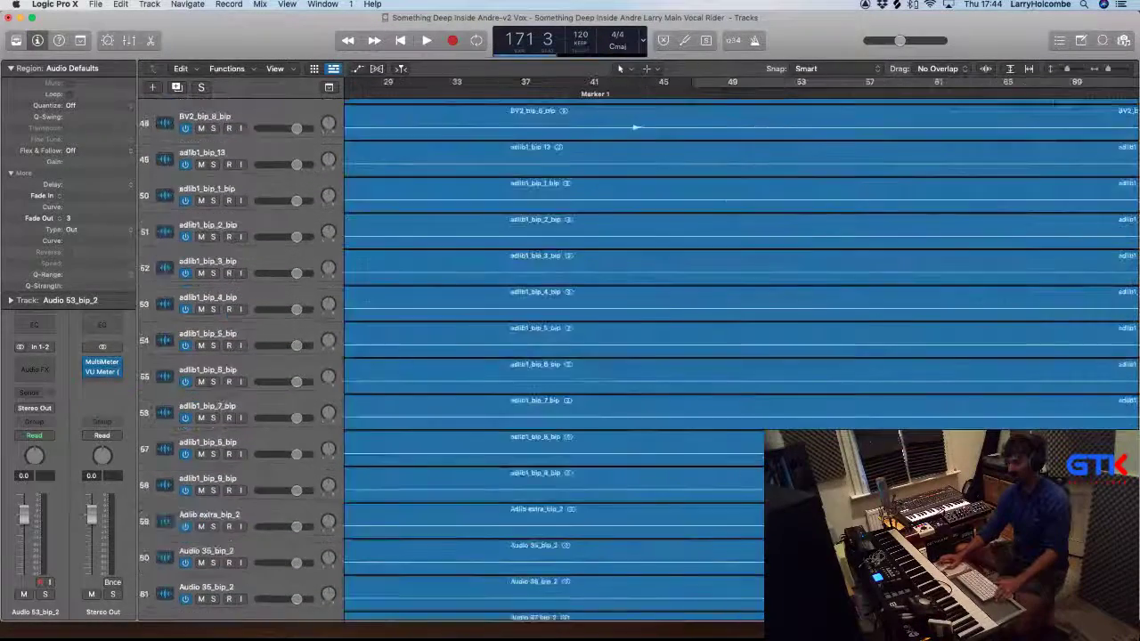
pyautogui.hscroll(4, 741, 359)
pyautogui.press('super+Down')
pyautogui.press('super+Down')
pyautogui.press('super+Down')
pyautogui.press('super+Down')
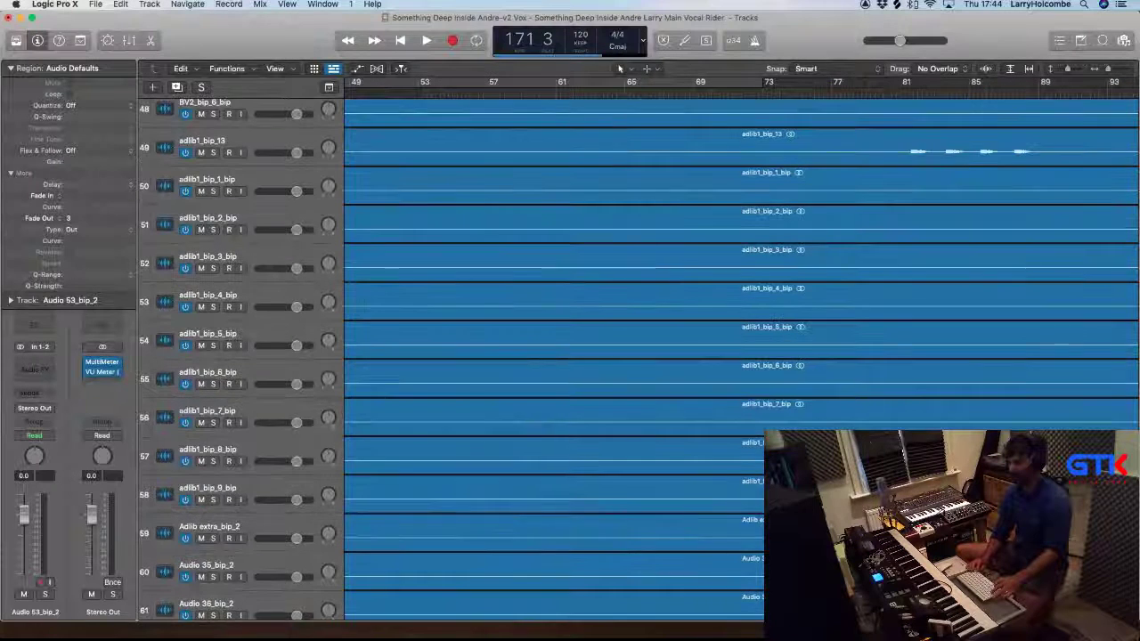
pyautogui.scroll(3, 741, 356)
pyautogui.hscroll(5, 741, 360)
pyautogui.hscroll(-8, 741, 360)
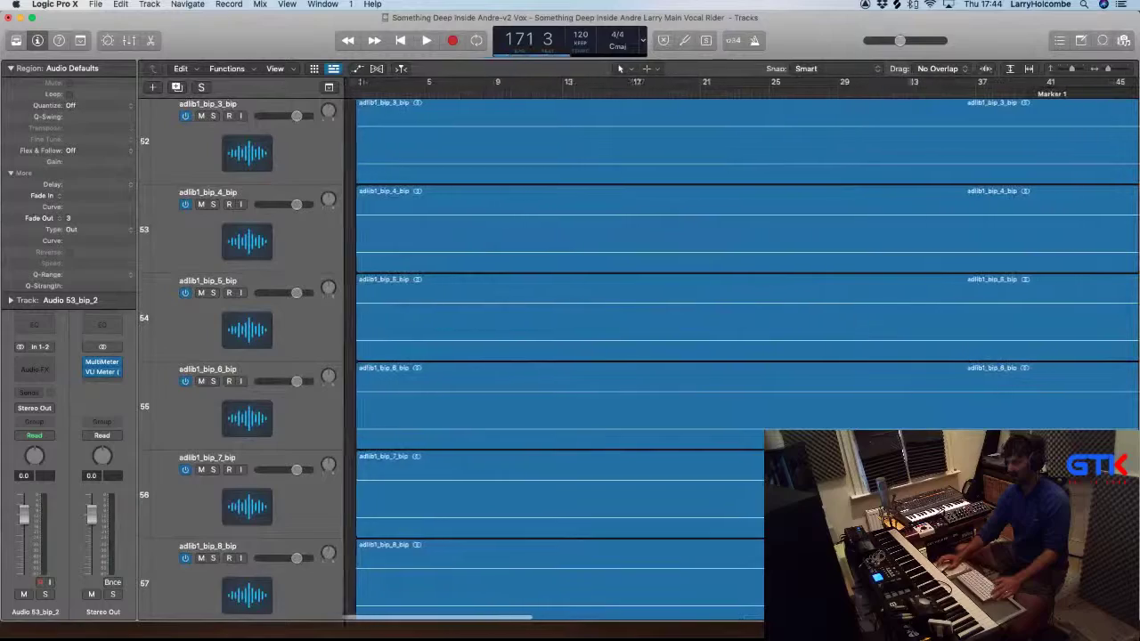
pyautogui.scroll(-5, 741, 356)
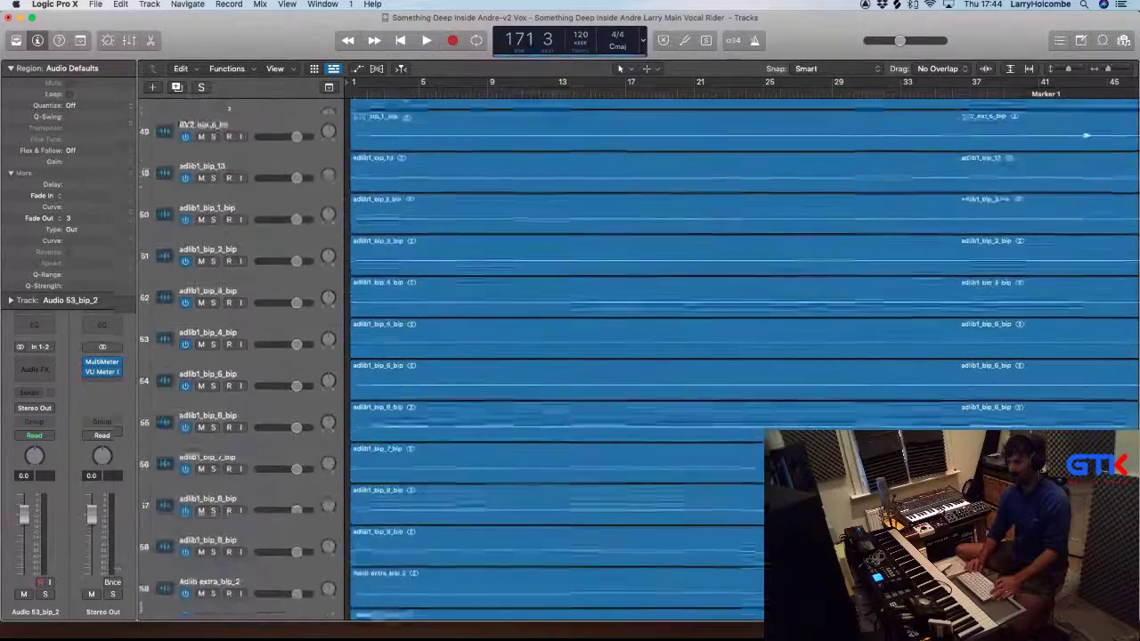
pyautogui.press('super+Up')
pyautogui.scroll(-5, 552, 357)
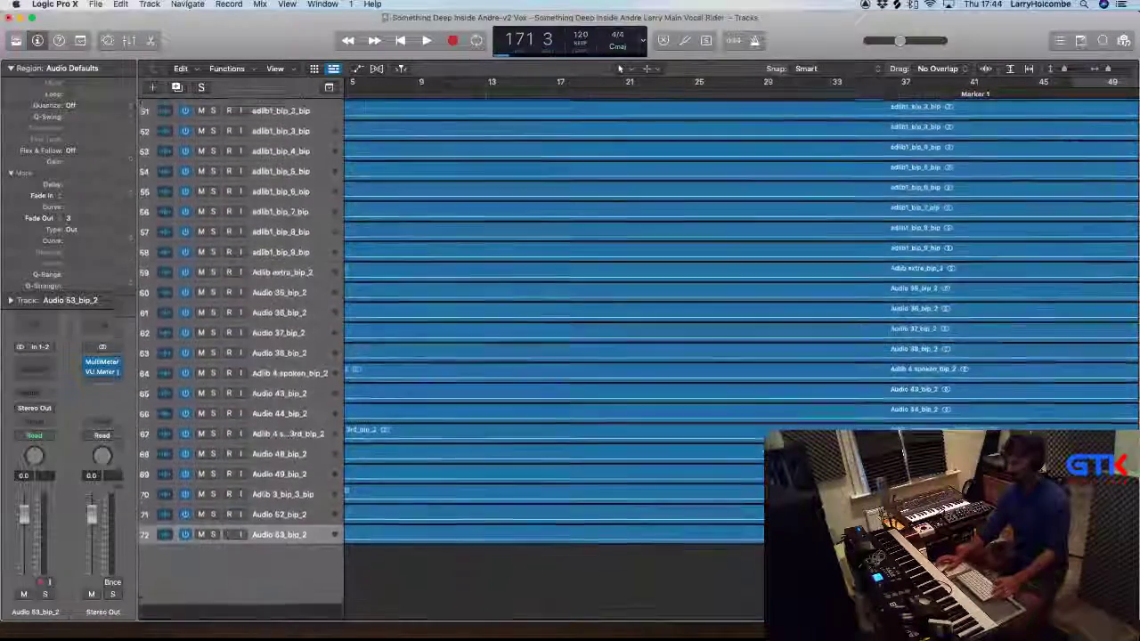
# Undo the deletion of the muted source tracks below Audio 53_bip_2 and deselect the restored regions
pyautogui.press('Down')
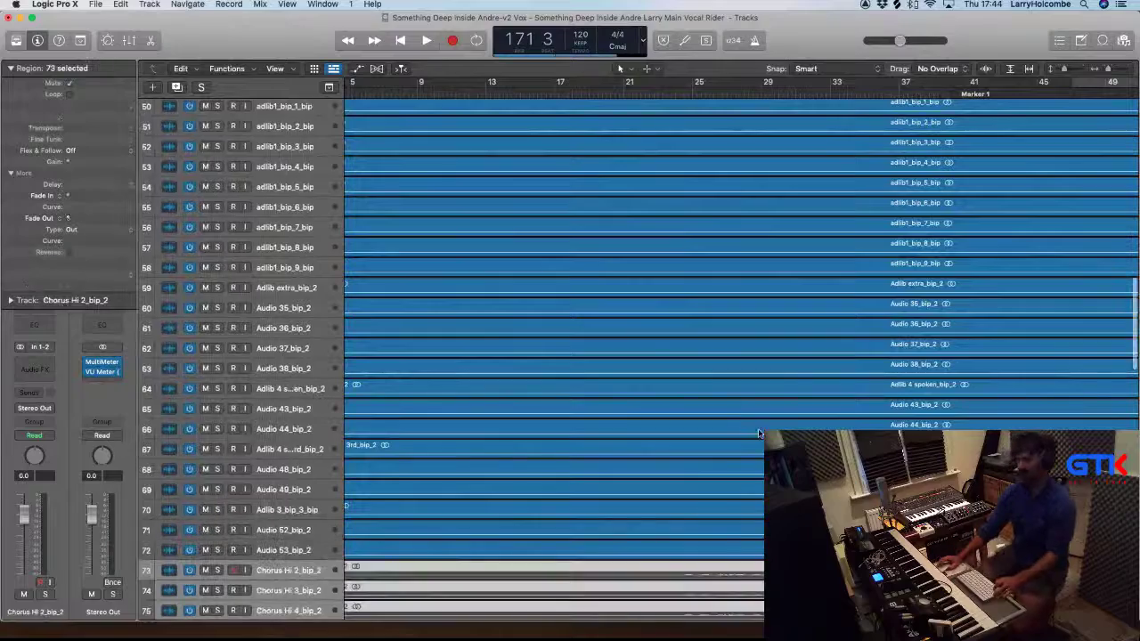
pyautogui.scroll(-8, 758, 429)
pyautogui.press('super+Left')
pyautogui.press('super+Left')
pyautogui.press('super+Left')
pyautogui.press('super+Up')
pyautogui.press('super+Up')
pyautogui.press('super+Up')
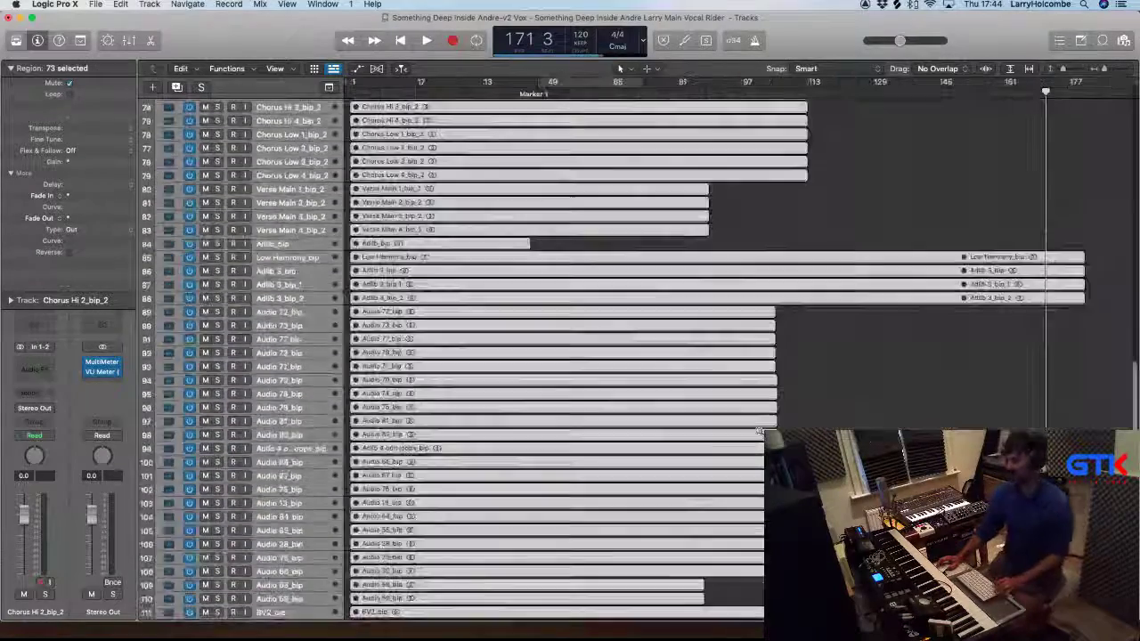
pyautogui.scroll(7, 764, 334)
pyautogui.scroll(3, 764, 334)
pyautogui.click(867, 275)
# Compare the waveform levels of the bounced vocal tracks, from the chorus parts down to the adlib tracks above the muted sources
pyautogui.scroll(5, 564, 482)
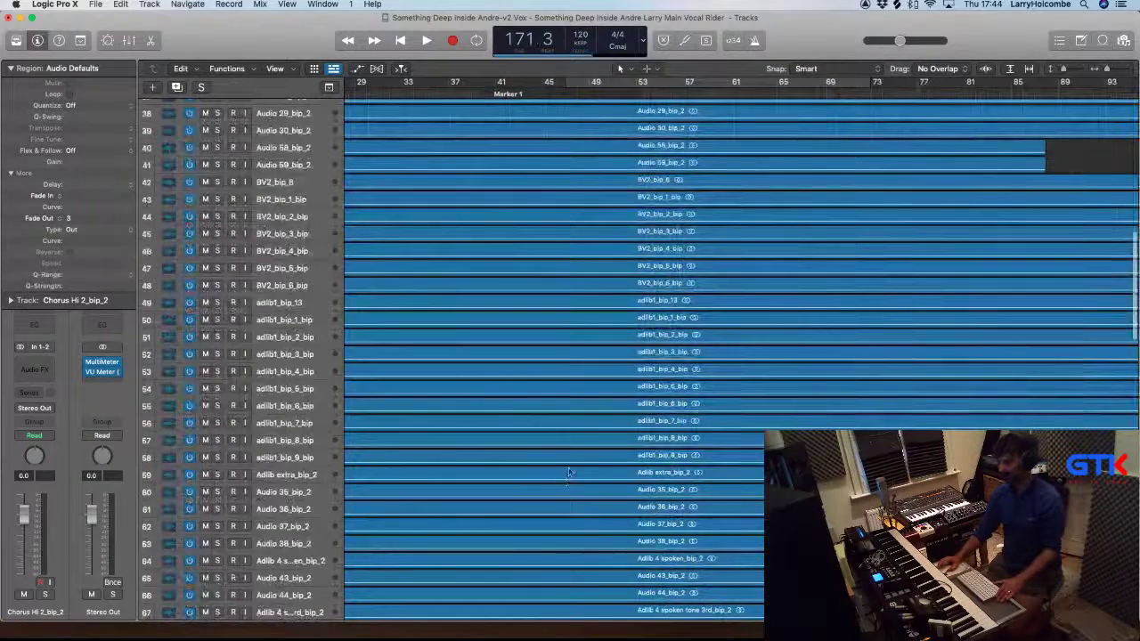
pyautogui.scroll(5, 568, 470)
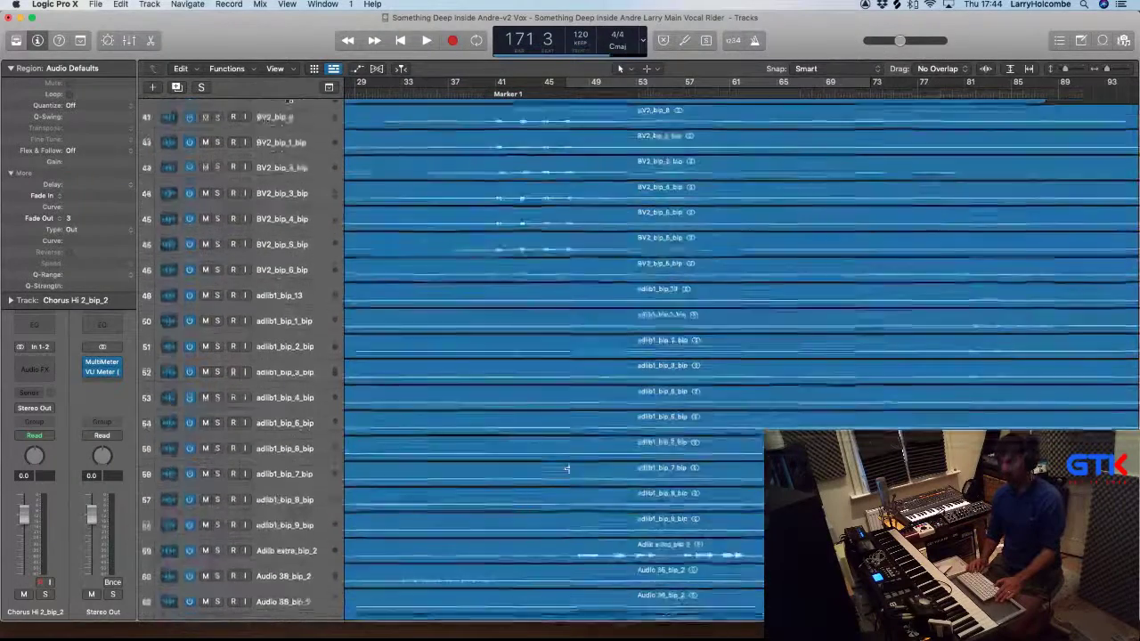
pyautogui.hscroll(6, 568, 468)
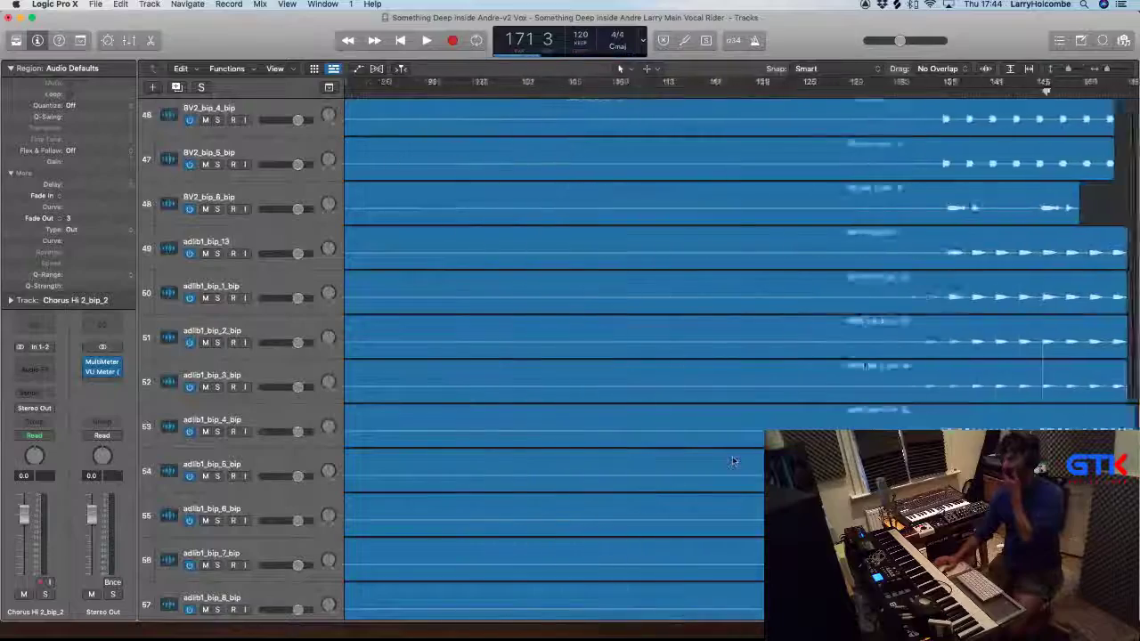
pyautogui.scroll(15, 736, 460)
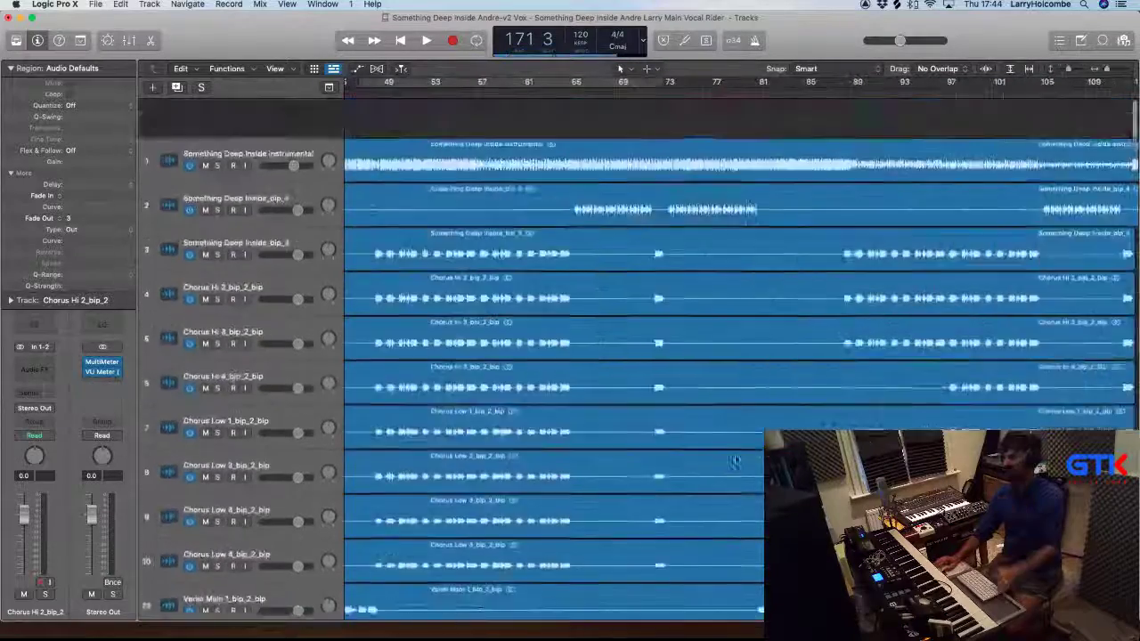
pyautogui.scroll(-3, 735, 459)
pyautogui.scroll(-15, 735, 459)
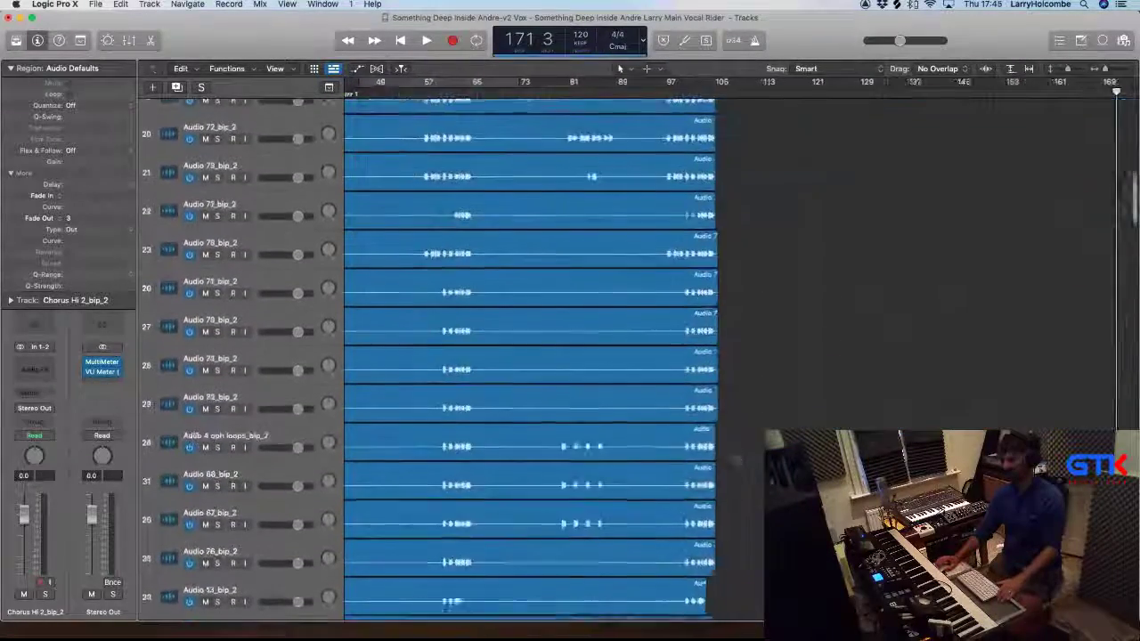
pyautogui.hscroll(-3, 736, 460)
pyautogui.scroll(-3, 735, 460)
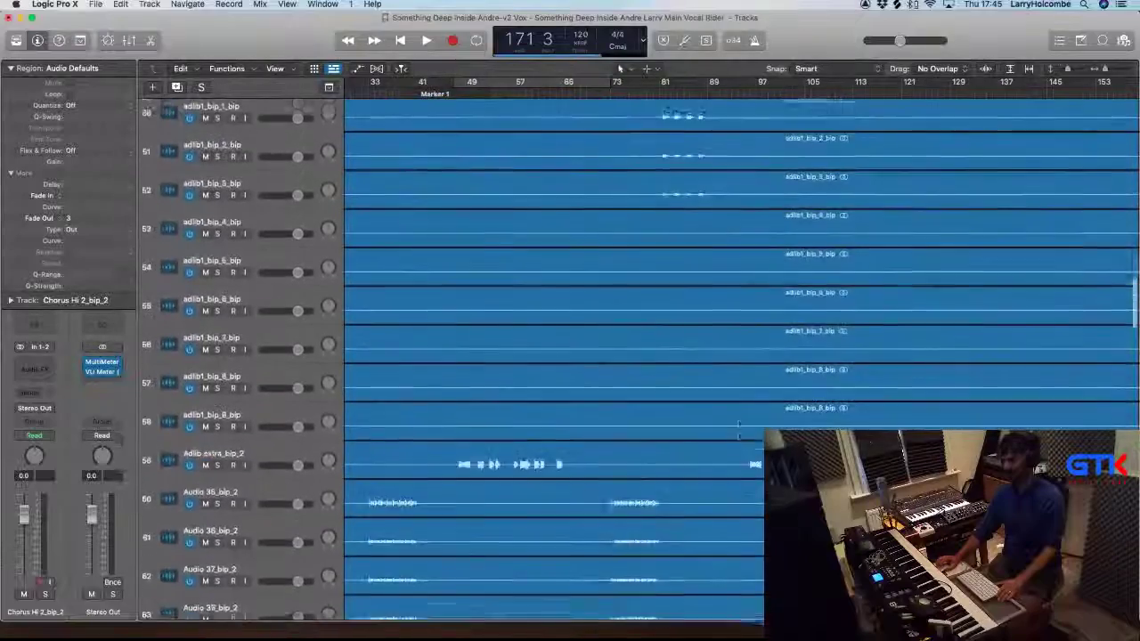
pyautogui.scroll(-2, 735, 459)
pyautogui.scroll(-3, 736, 460)
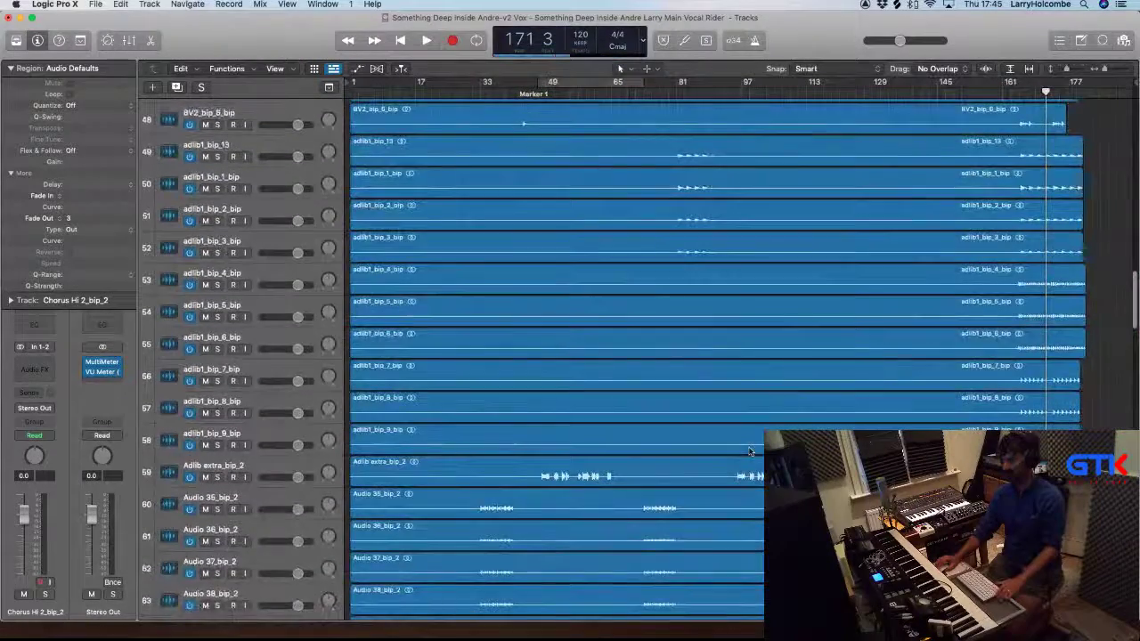
pyautogui.scroll(-6, 748, 452)
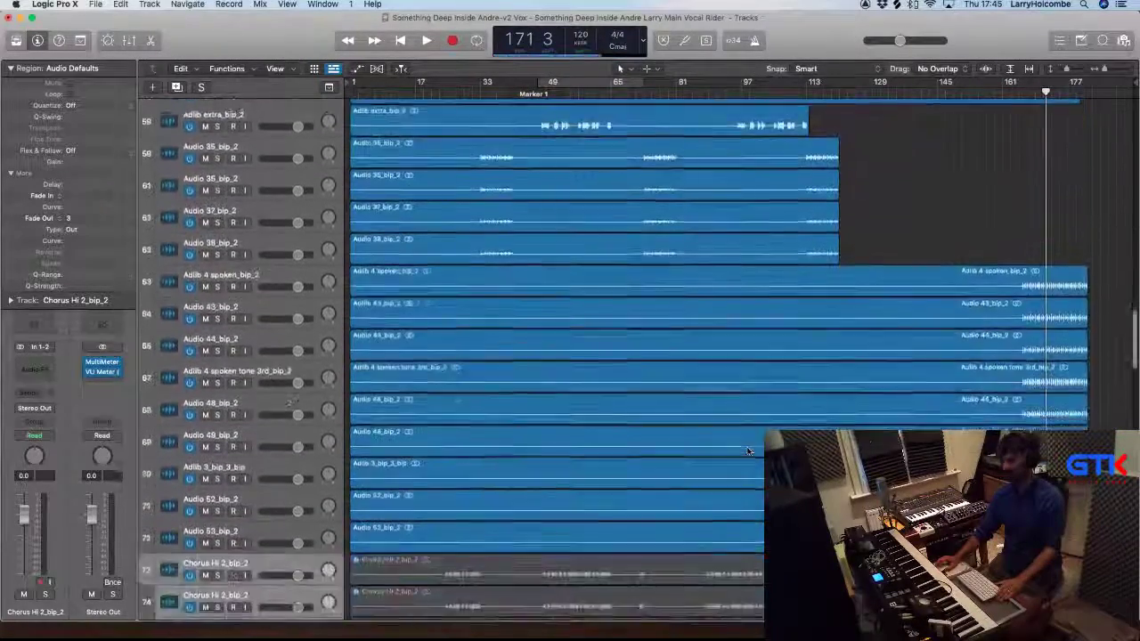
pyautogui.click(748, 444)
pyautogui.click(748, 471)
pyautogui.click(749, 503)
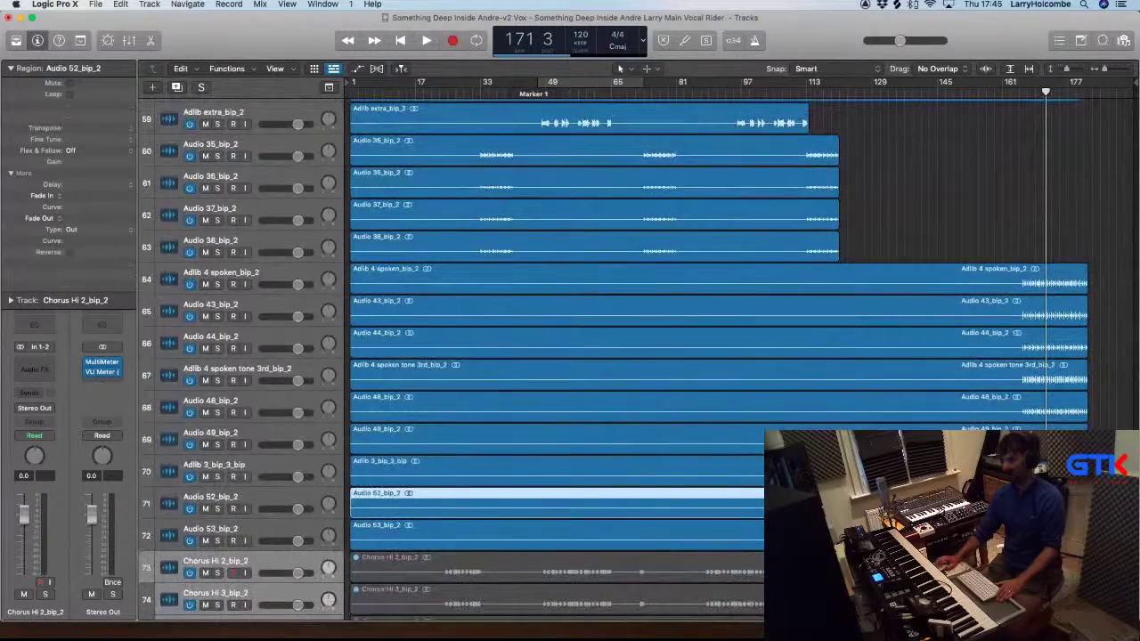
pyautogui.scroll(5, 749, 503)
pyautogui.scroll(-15, 299, 247)
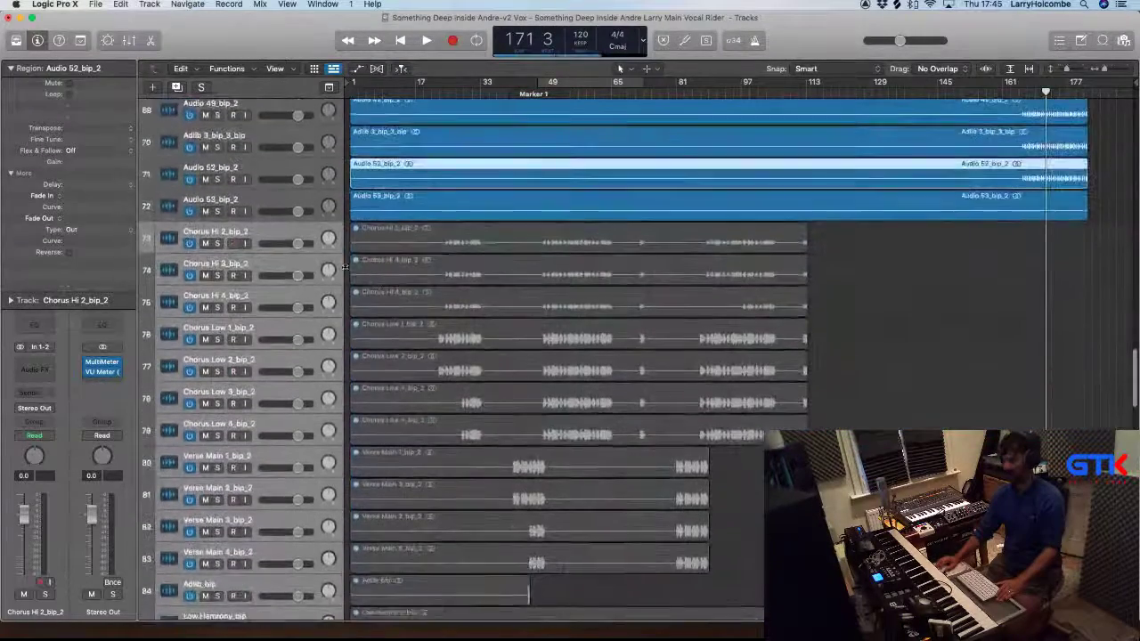
pyautogui.scroll(6, 298, 247)
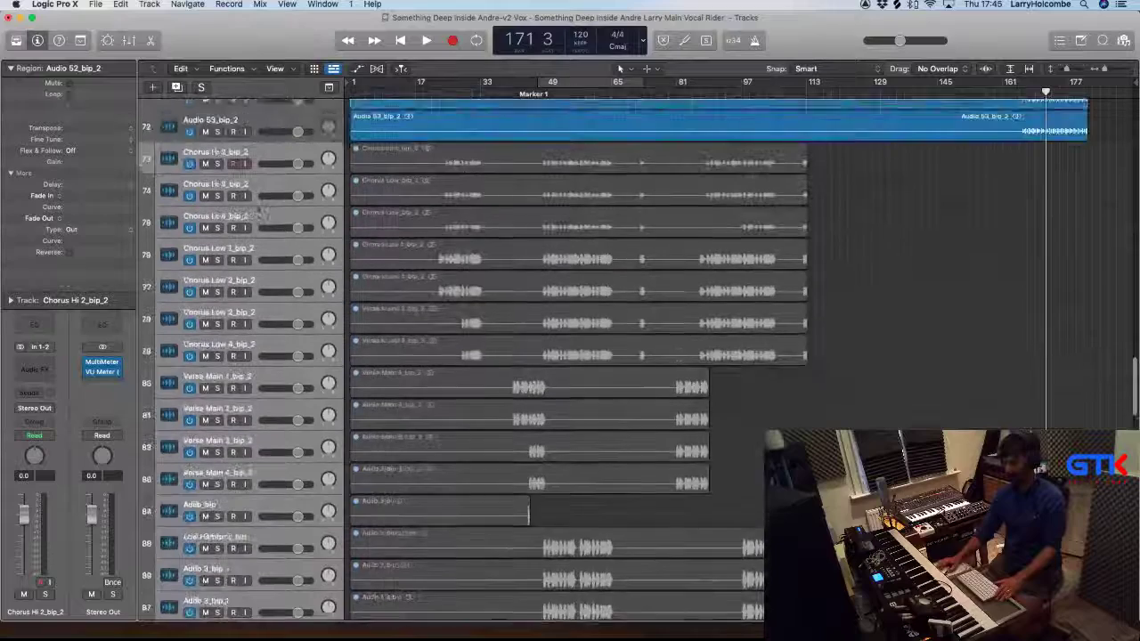
pyautogui.press('Delete')
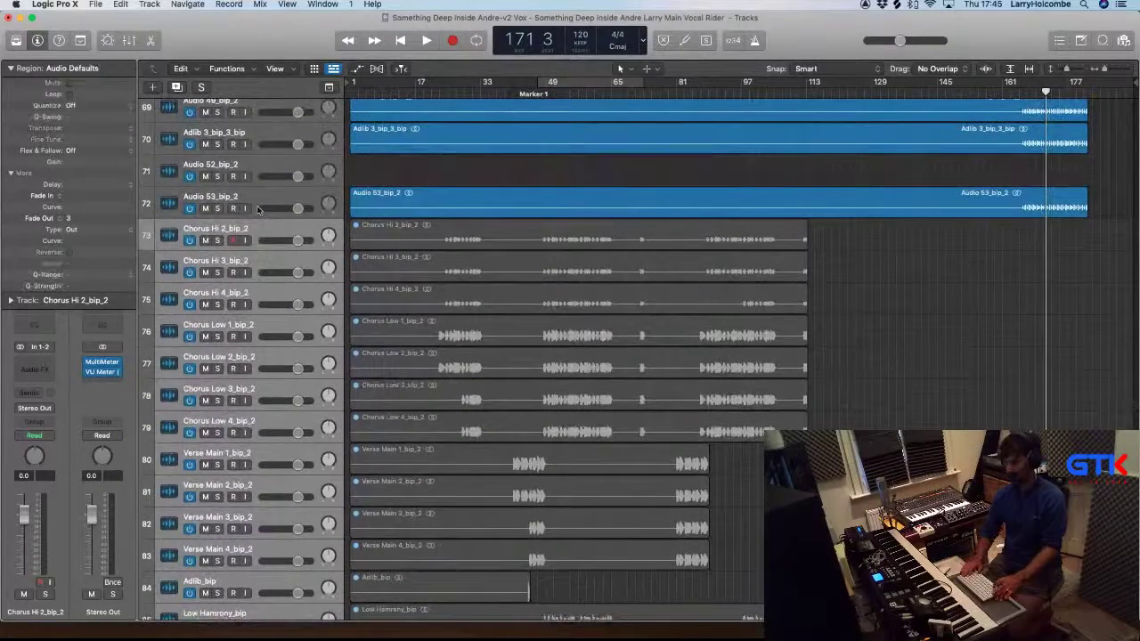
pyautogui.press('super+z')
# Select all muted source tracks from Chorus Hi 2_bip_2 to Audio 53_bip and delete them together with their regions
pyautogui.scroll(-1, 262, 208)
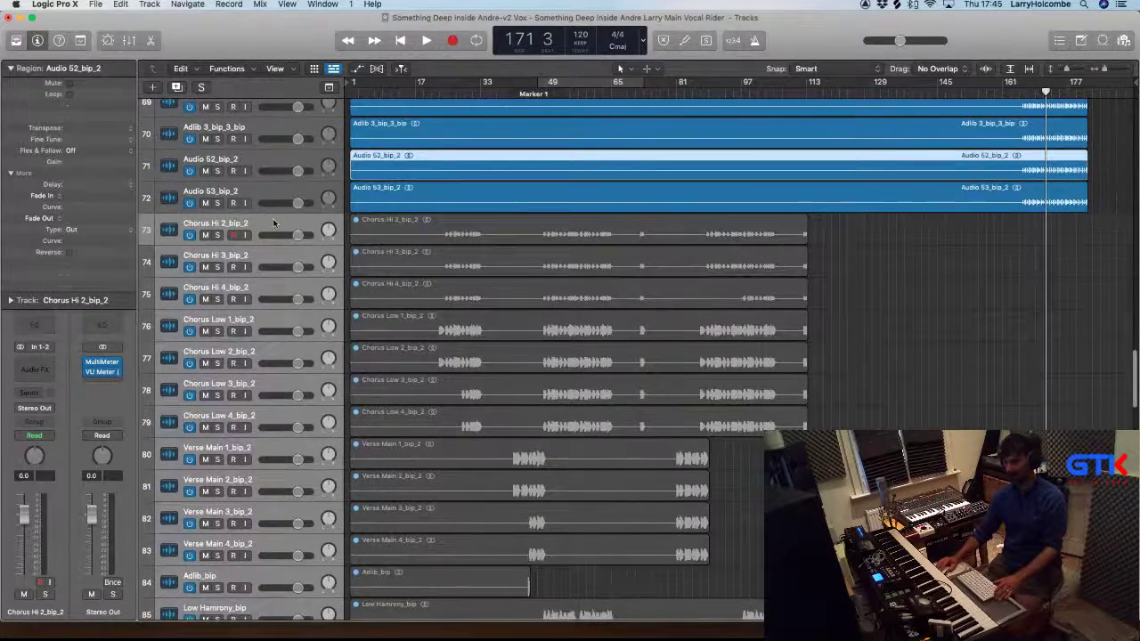
pyautogui.click(274, 223)
pyautogui.scroll(-20, 274, 223)
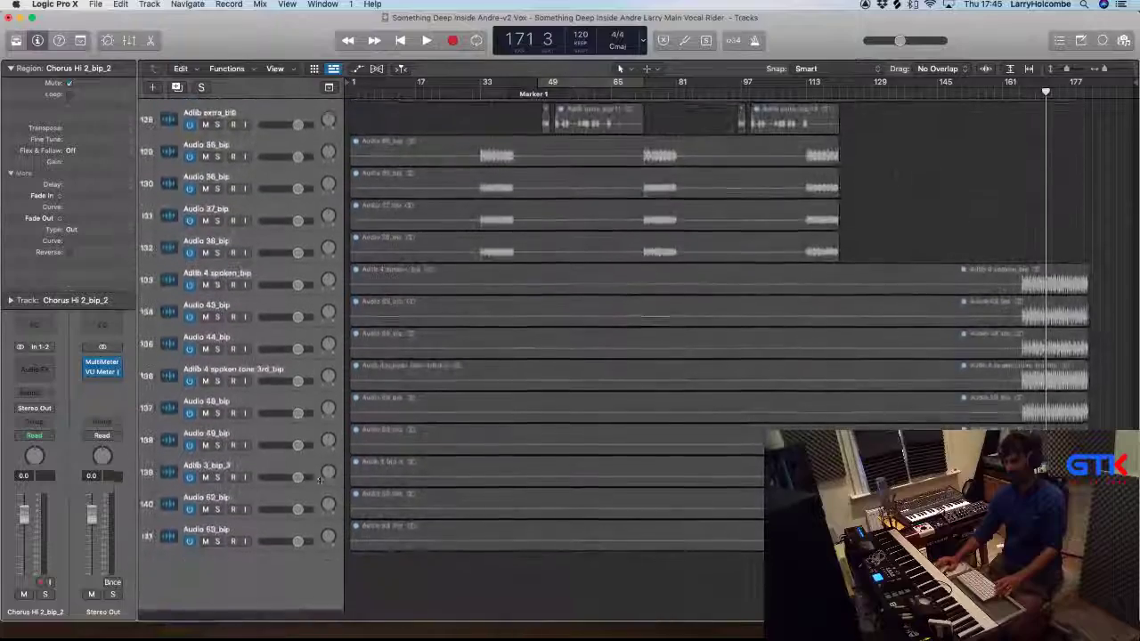
pyautogui.keyDown('shift'); pyautogui.click(275, 536); pyautogui.keyUp('shift')
pyautogui.press('Delete')
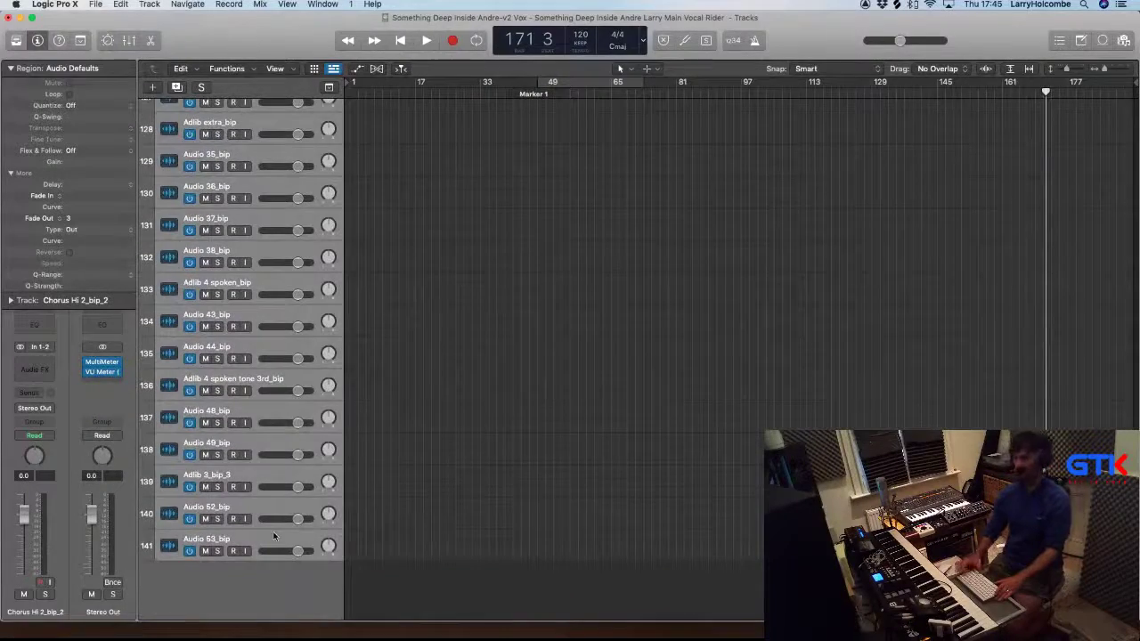
pyautogui.press('Delete')
# Review the mixer channel strips and look through the remaining bounced tracks in the arrangement
pyautogui.scroll(20, 495, 493)
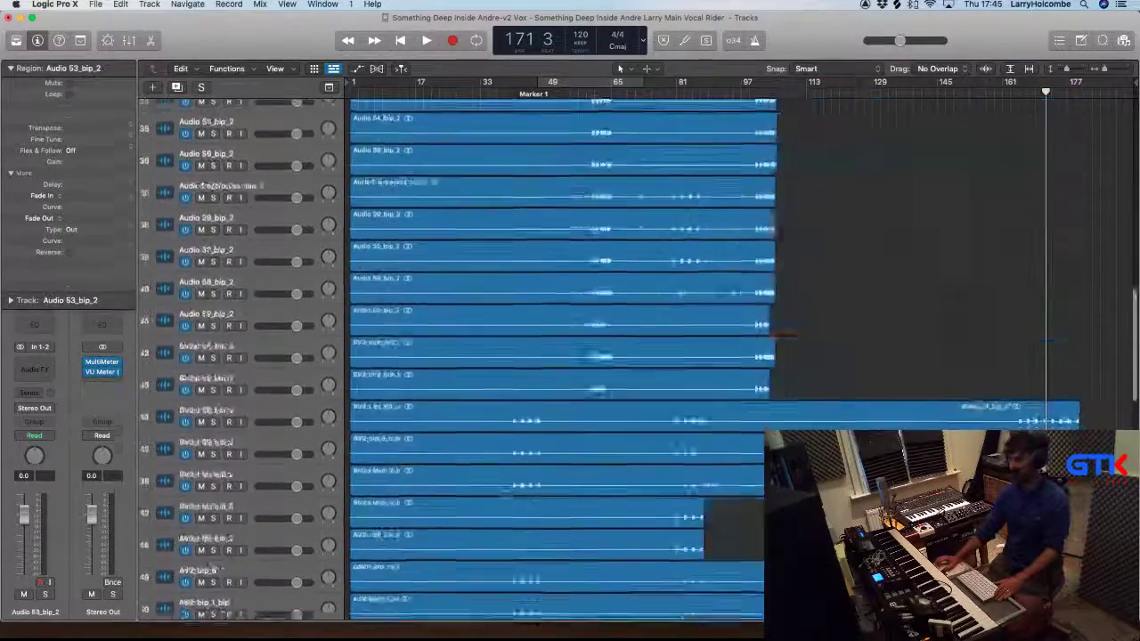
pyautogui.press('x')
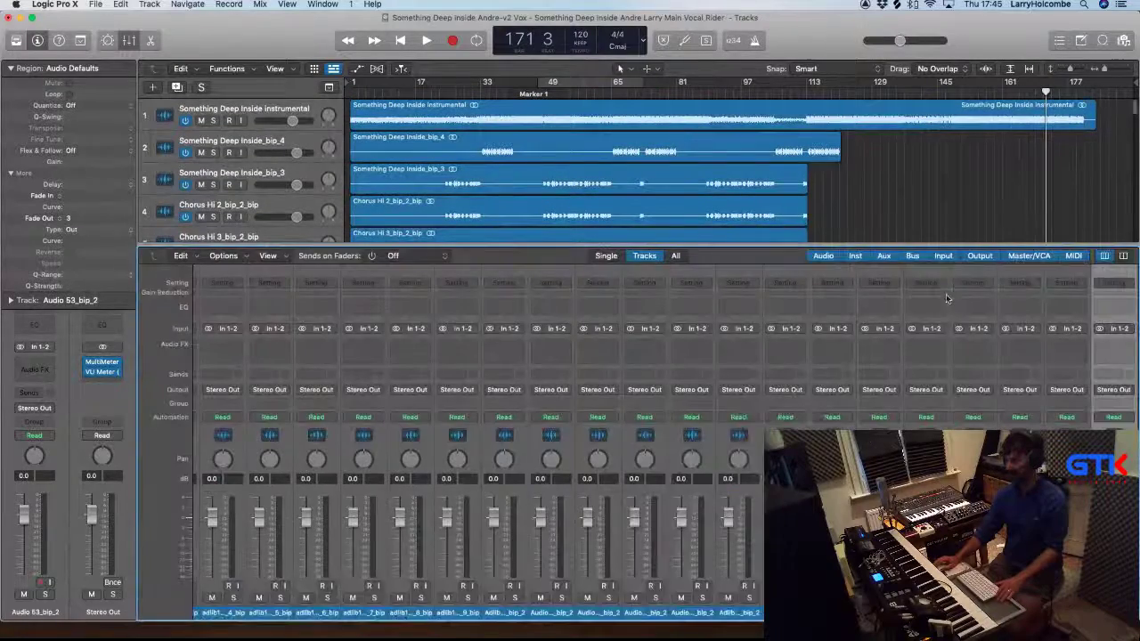
pyautogui.press('x')
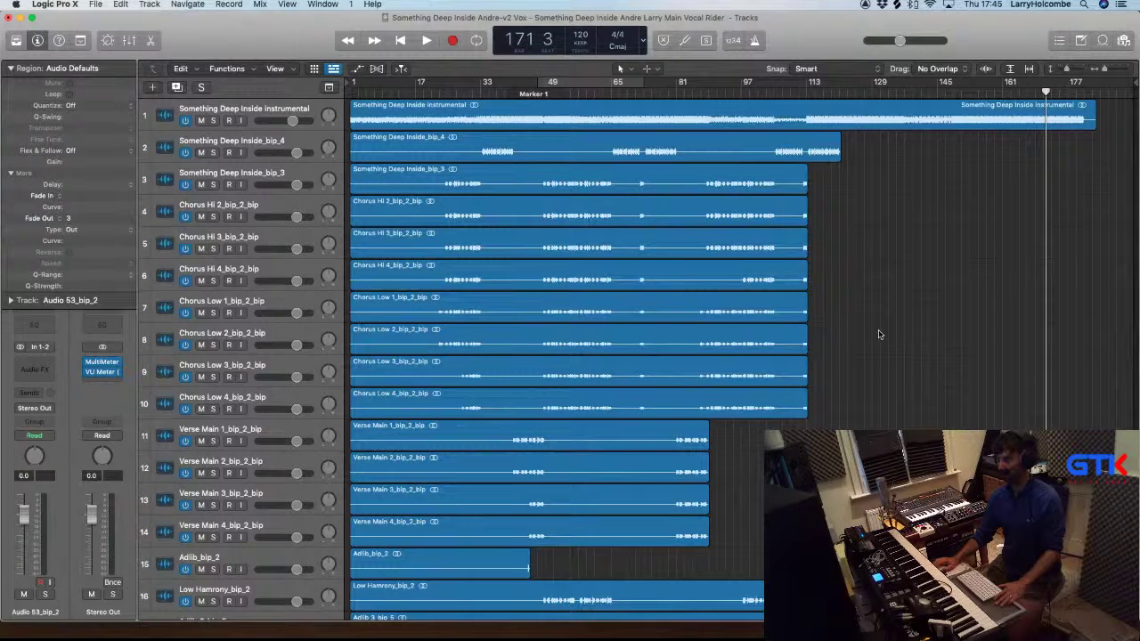
pyautogui.scroll(-3, 878, 334)
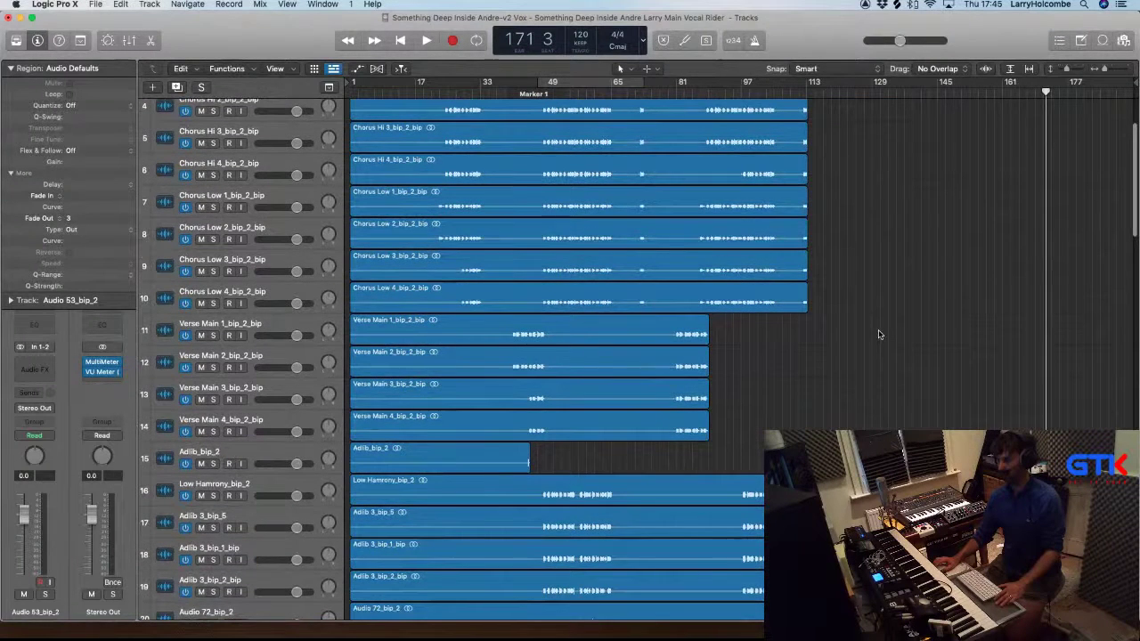
pyautogui.scroll(-3, 878, 334)
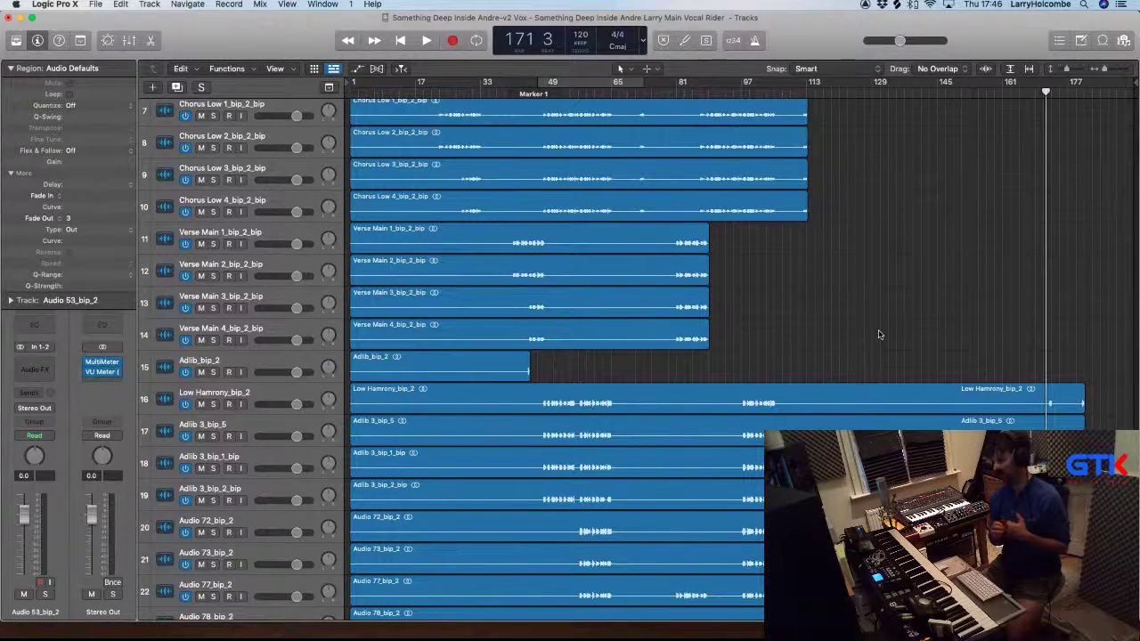
pyautogui.scroll(-19, 878, 334)
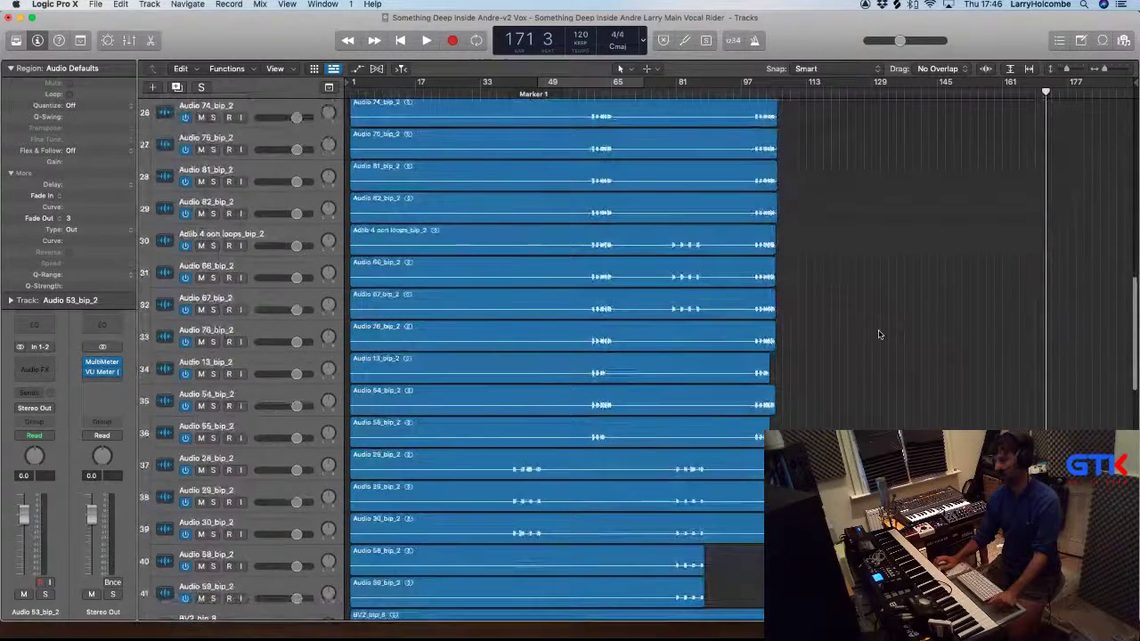
pyautogui.scroll(20, 878, 334)
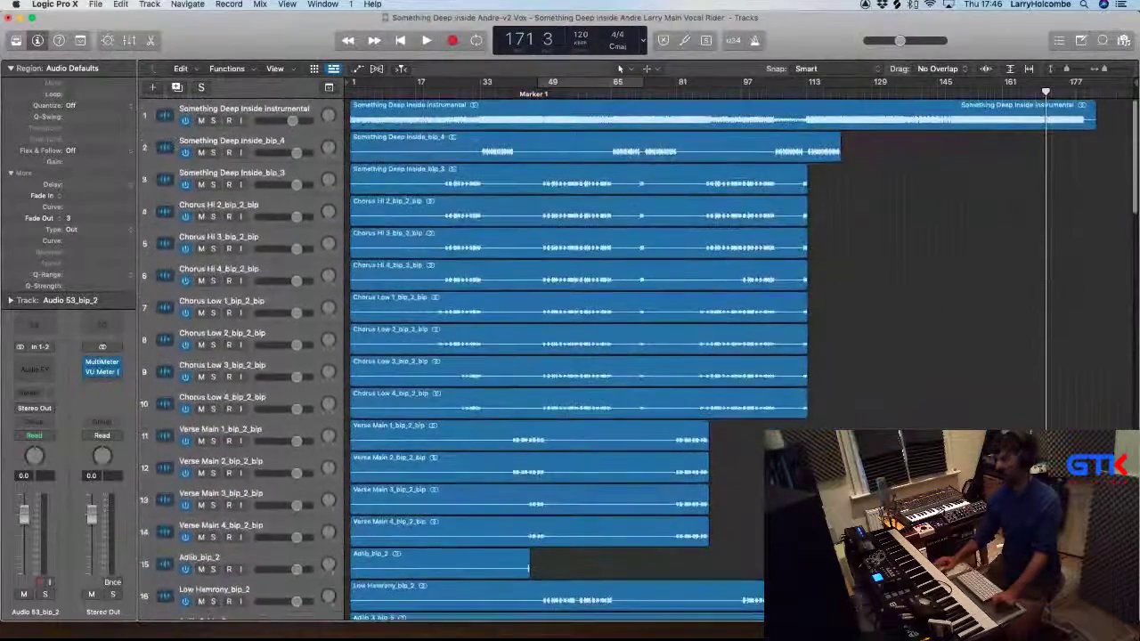